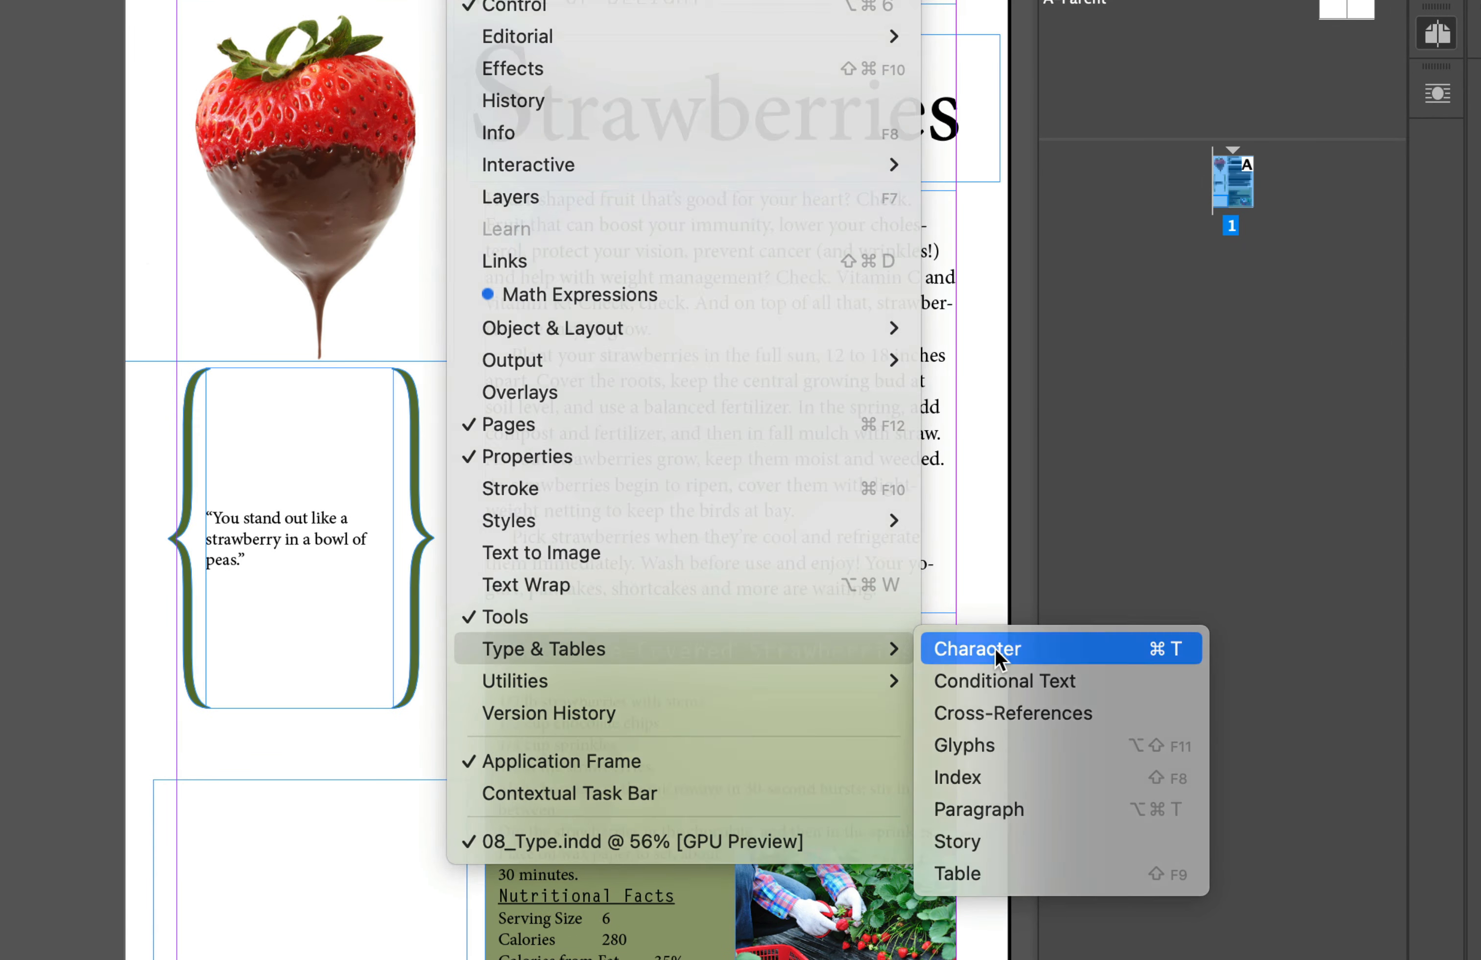
# - Open the Character and Paragraph panels and place them side by side as floating windows
pyautogui.click(995, 648)
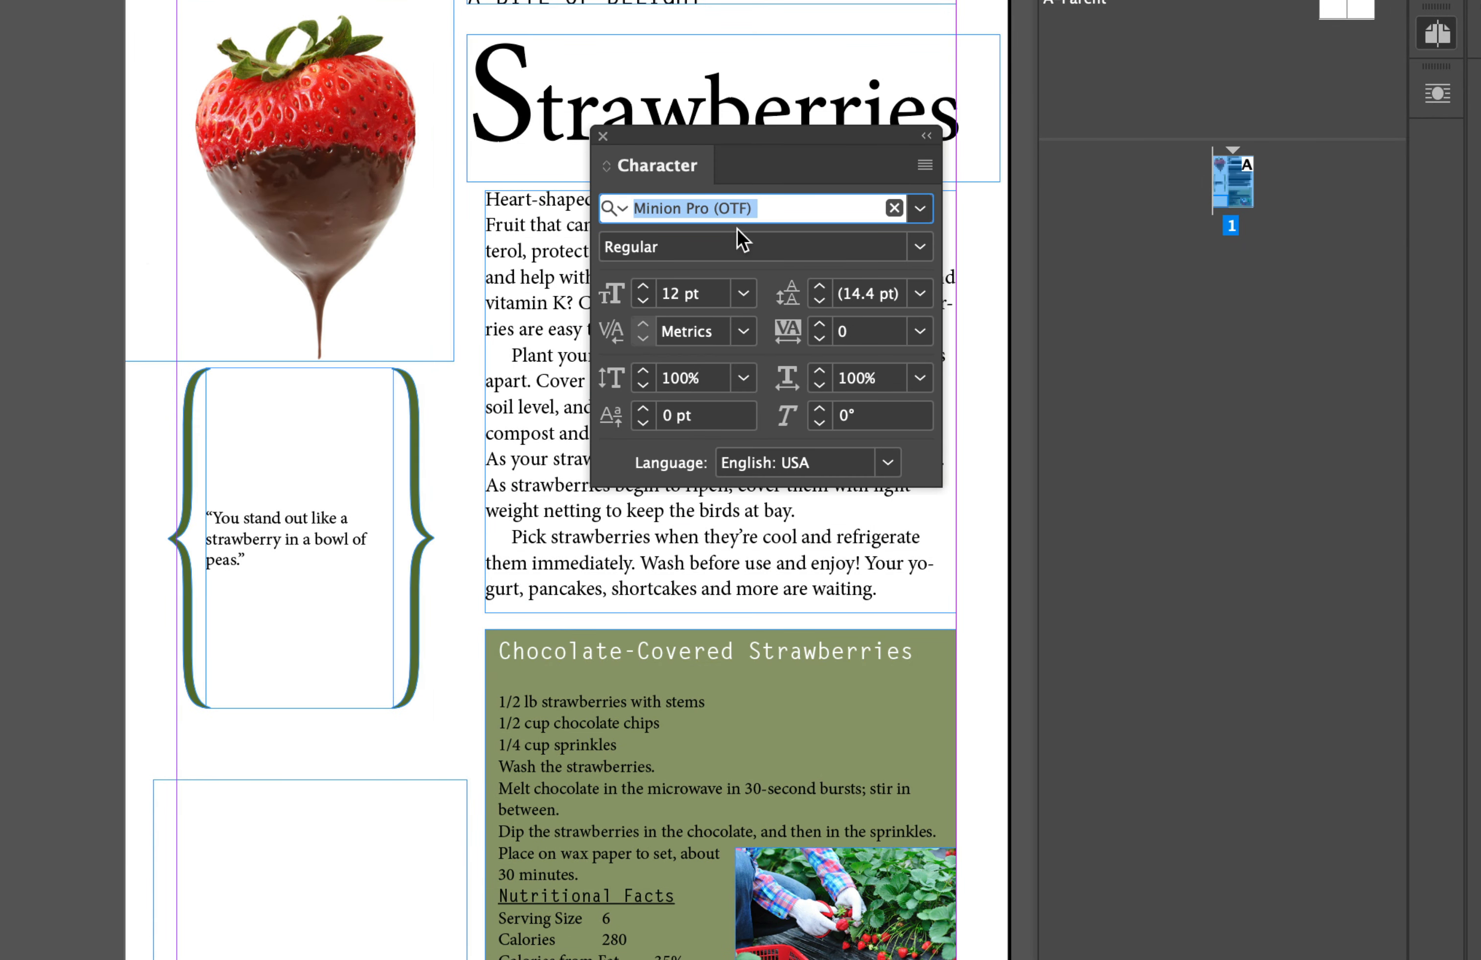
pyautogui.click(474, 2)
pyautogui.moveTo(634, 649)
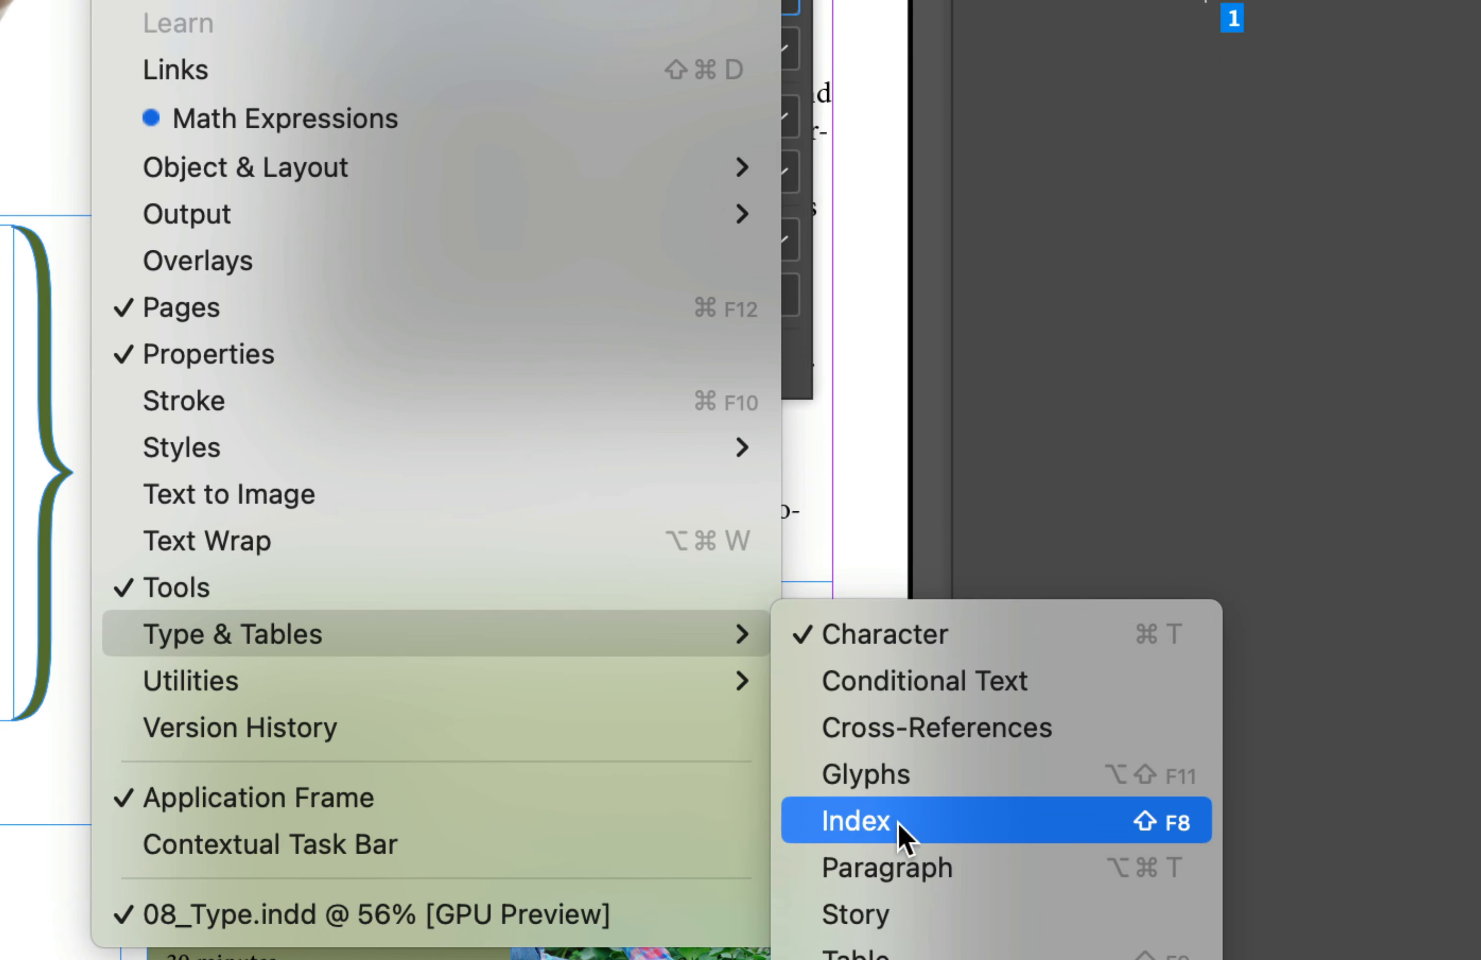
pyautogui.click(1009, 811)
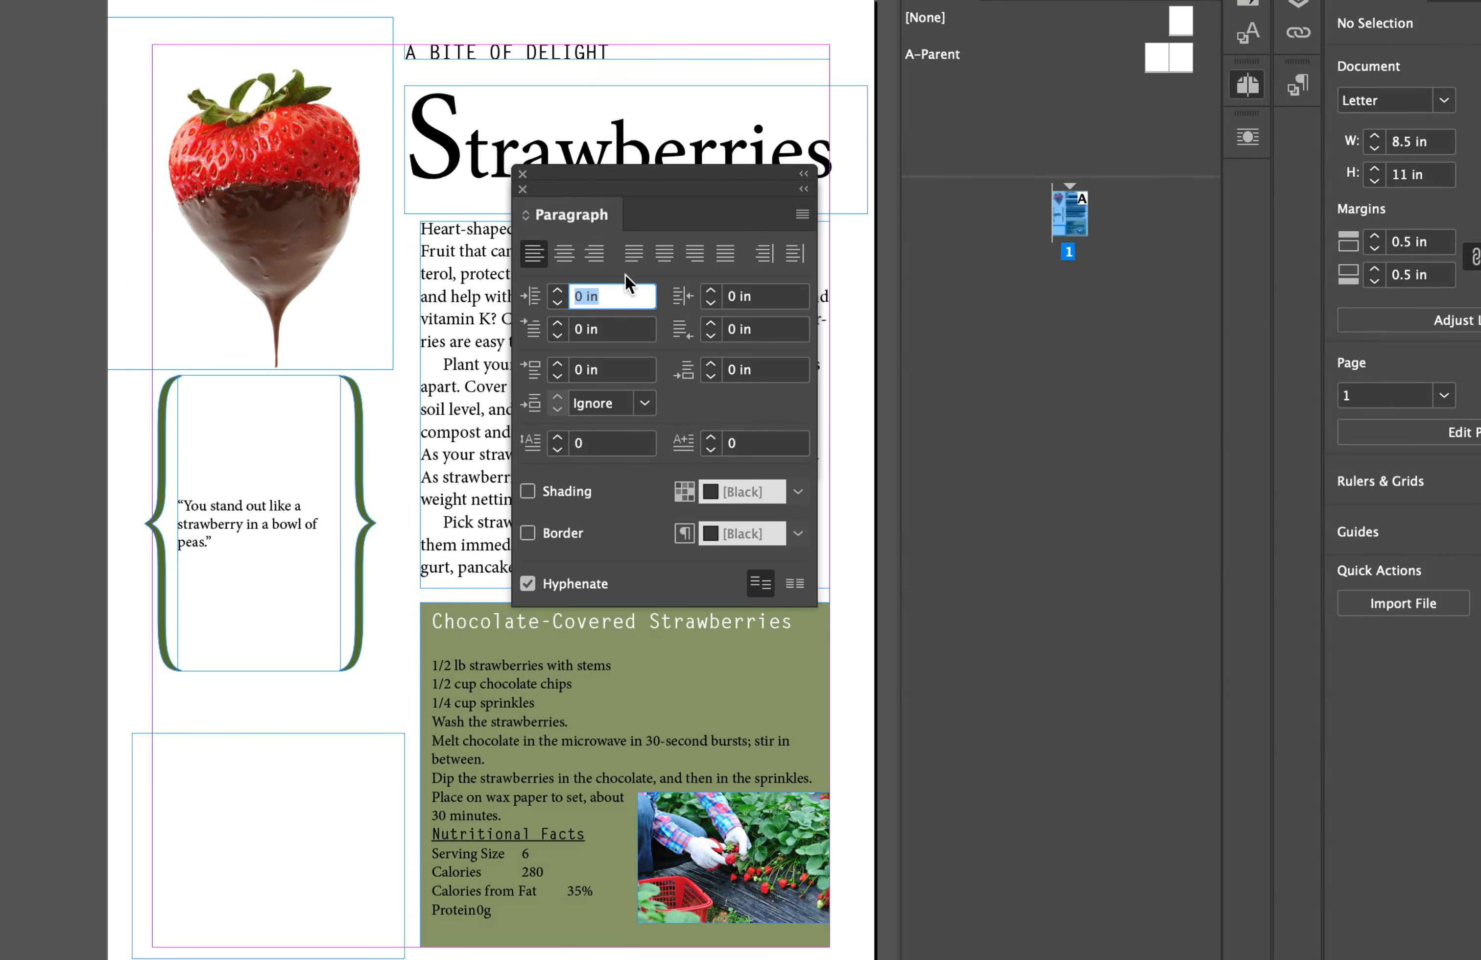
pyautogui.moveTo(588, 191); pyautogui.dragTo(908, 189)
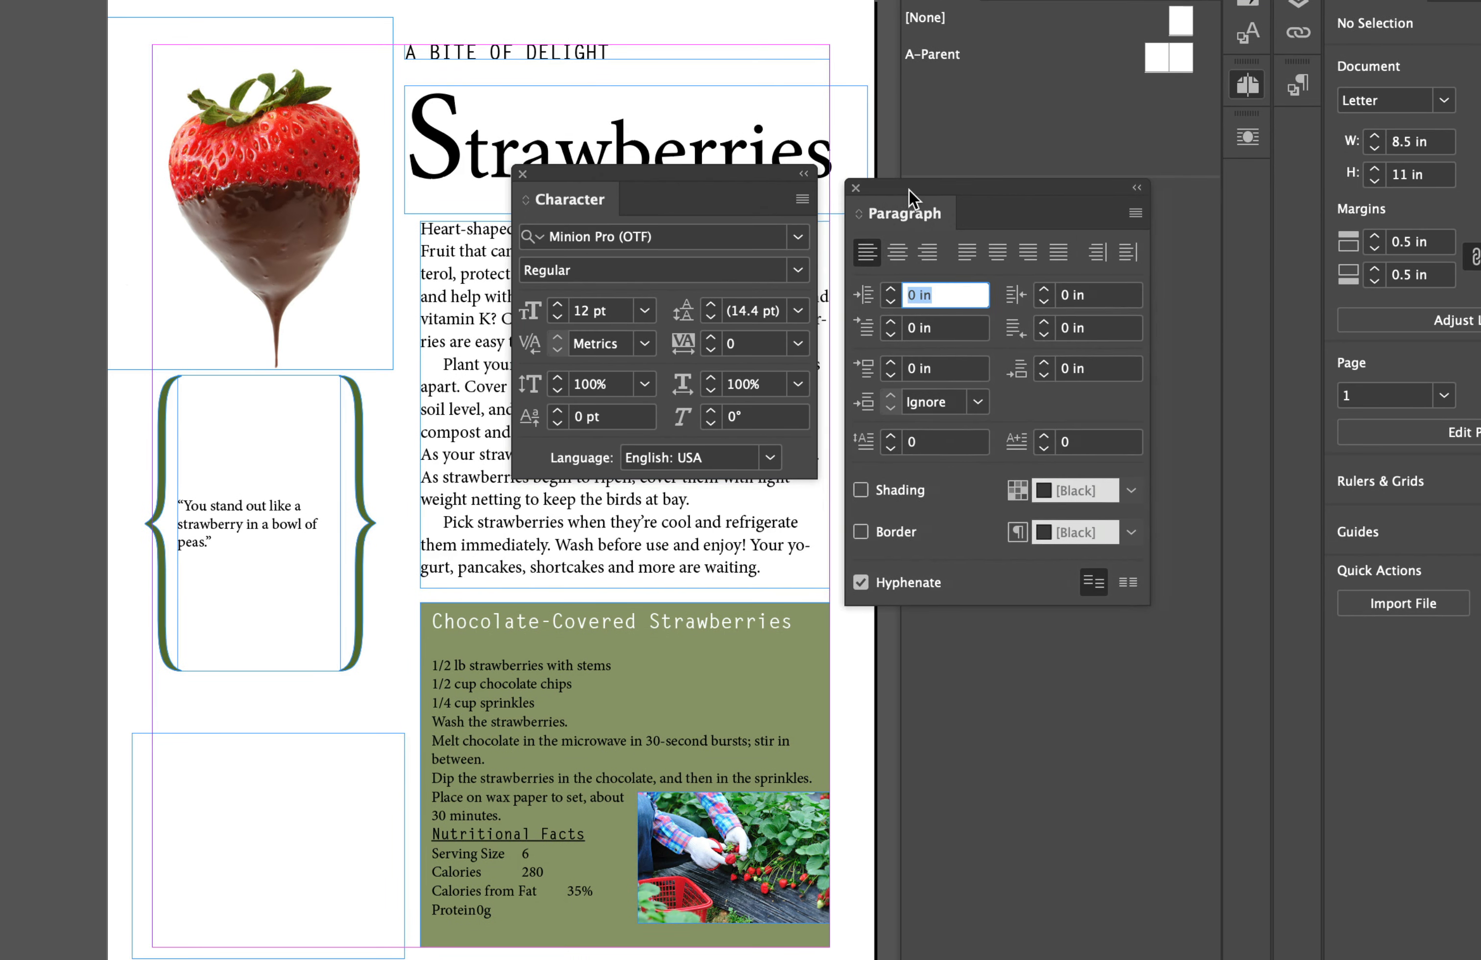
# - Dock the floating Paragraph and Character panels with the collapsed panel icons and collapse the Pages panel
pyautogui.moveTo(461, 274); pyautogui.dragTo(465, 387)
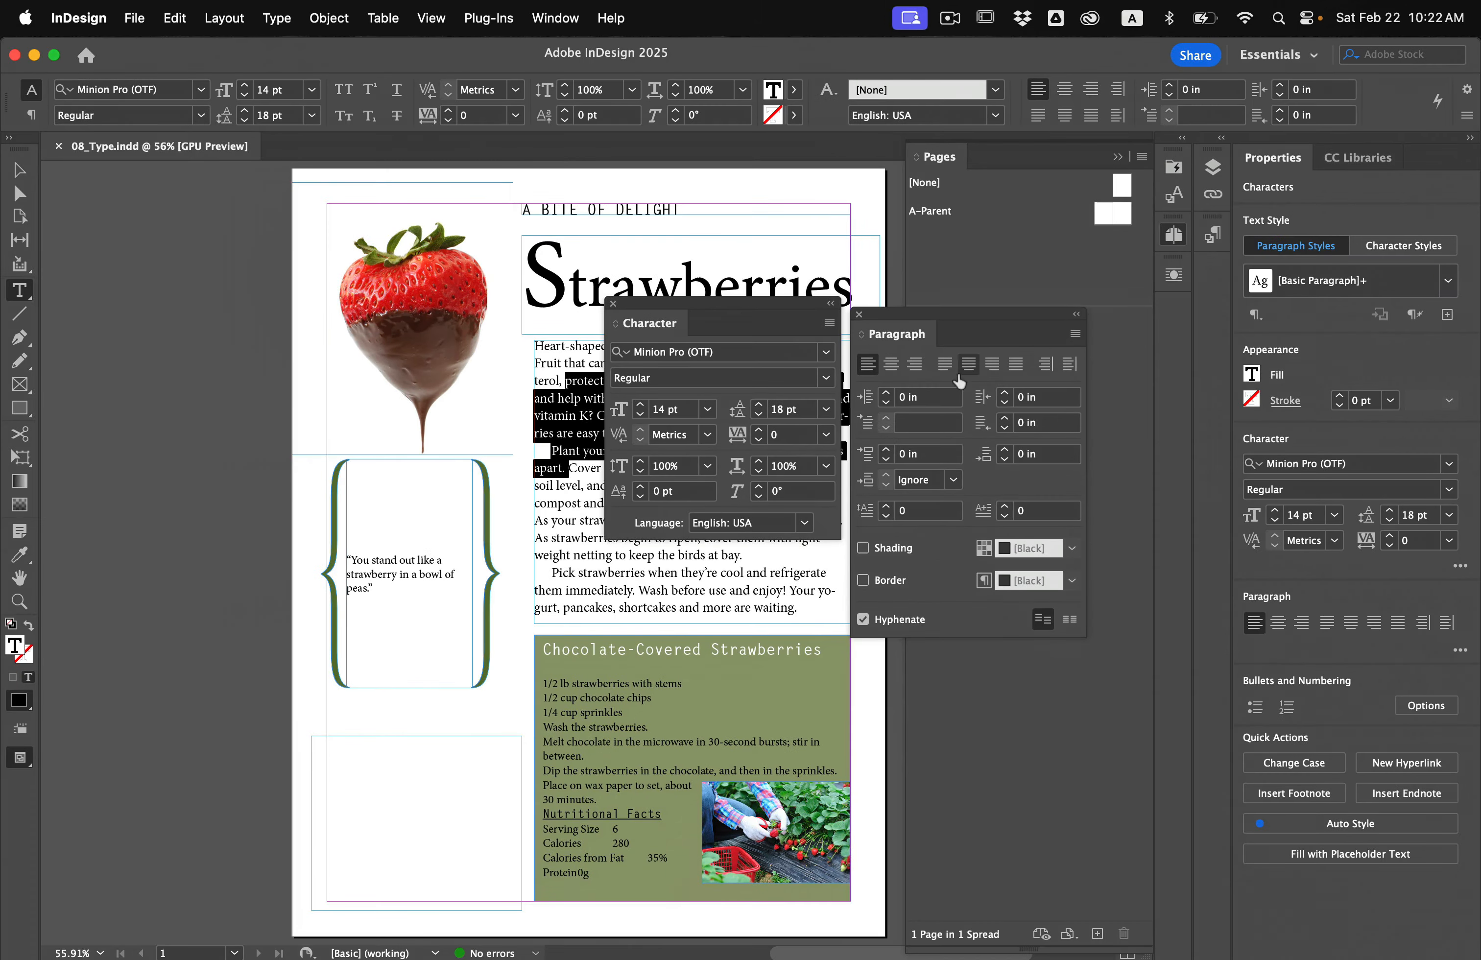
pyautogui.moveTo(893, 213); pyautogui.dragTo(1065, 241)
pyautogui.moveTo(1033, 361); pyautogui.dragTo(1175, 313)
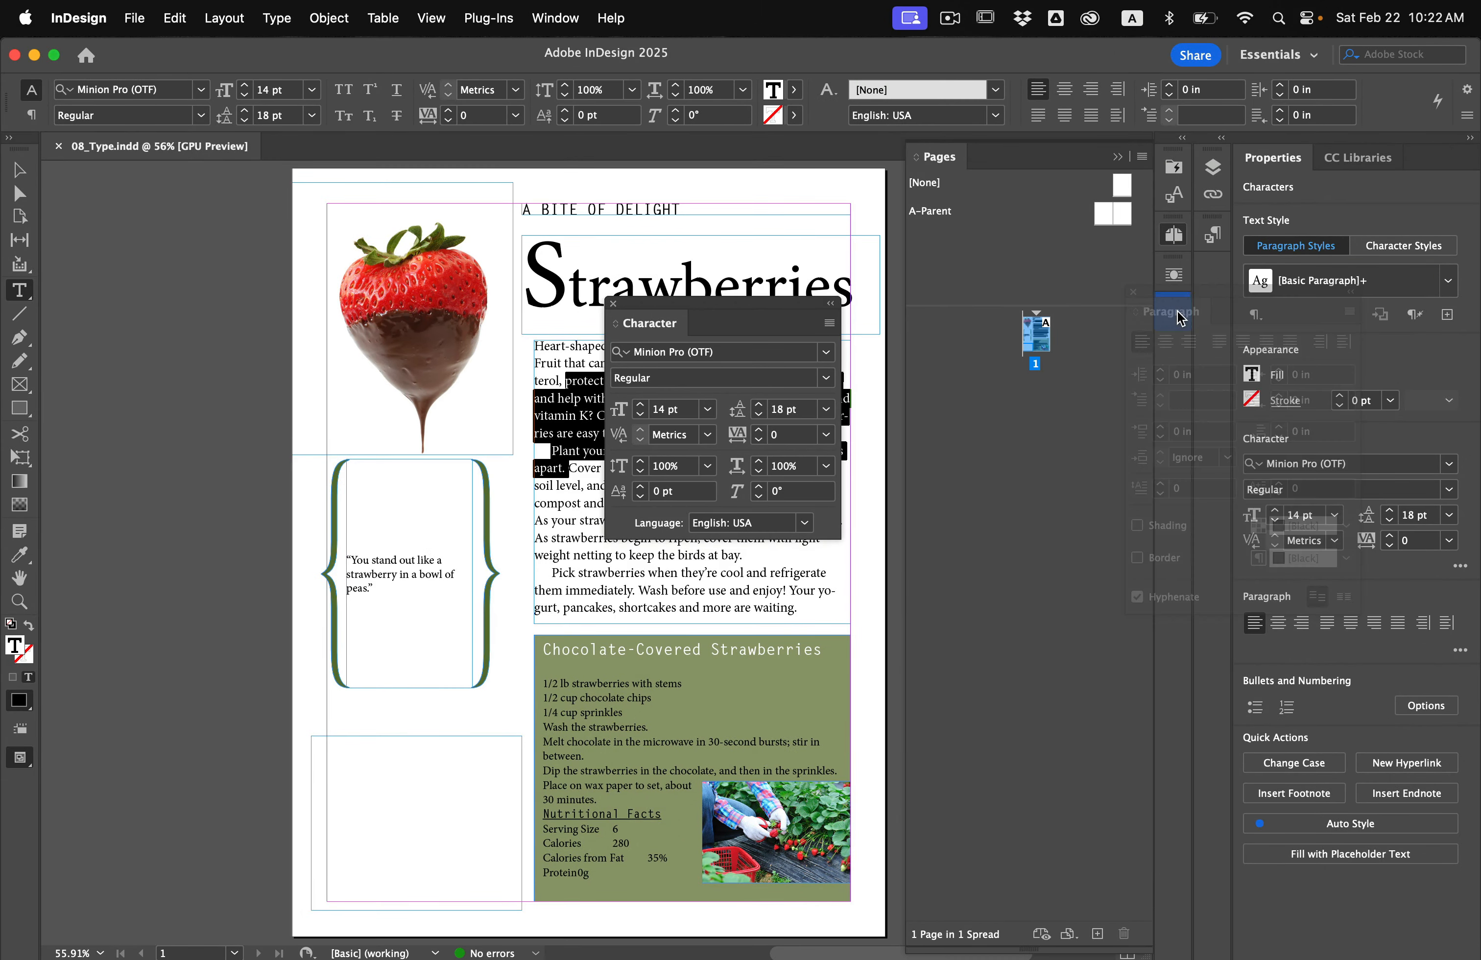
pyautogui.moveTo(666, 339); pyautogui.dragTo(1170, 369)
pyautogui.click(1174, 234)
# - Show the hidden characters in the document's text and deselect everything
pyautogui.press('alt+super+i')
pyautogui.click(19, 193)
pyautogui.click(13, 174)
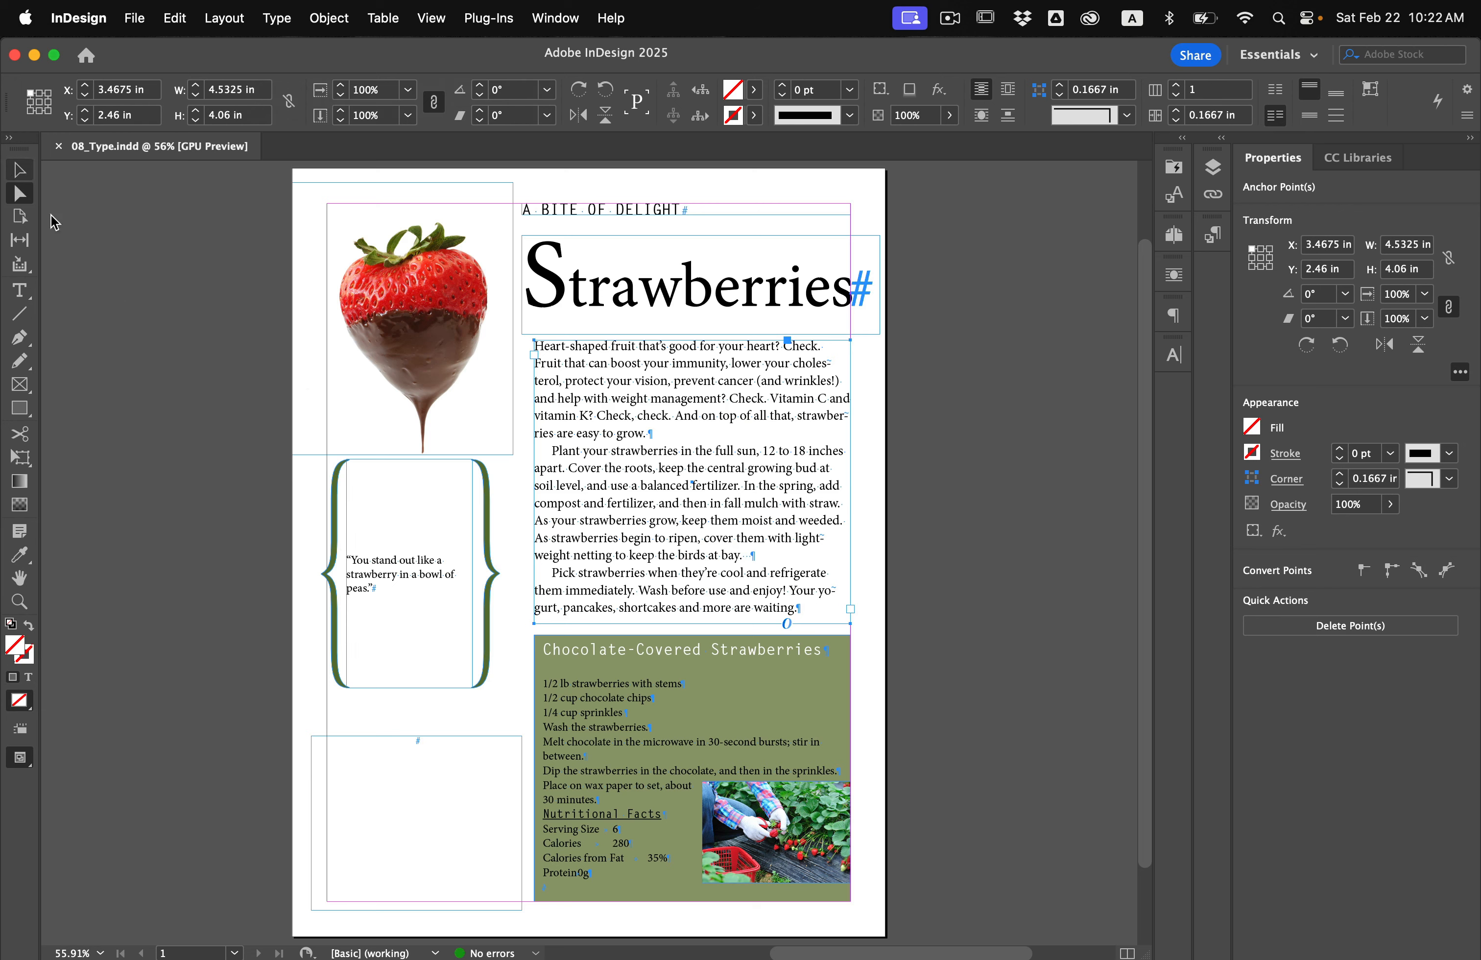
pyautogui.click(199, 439)
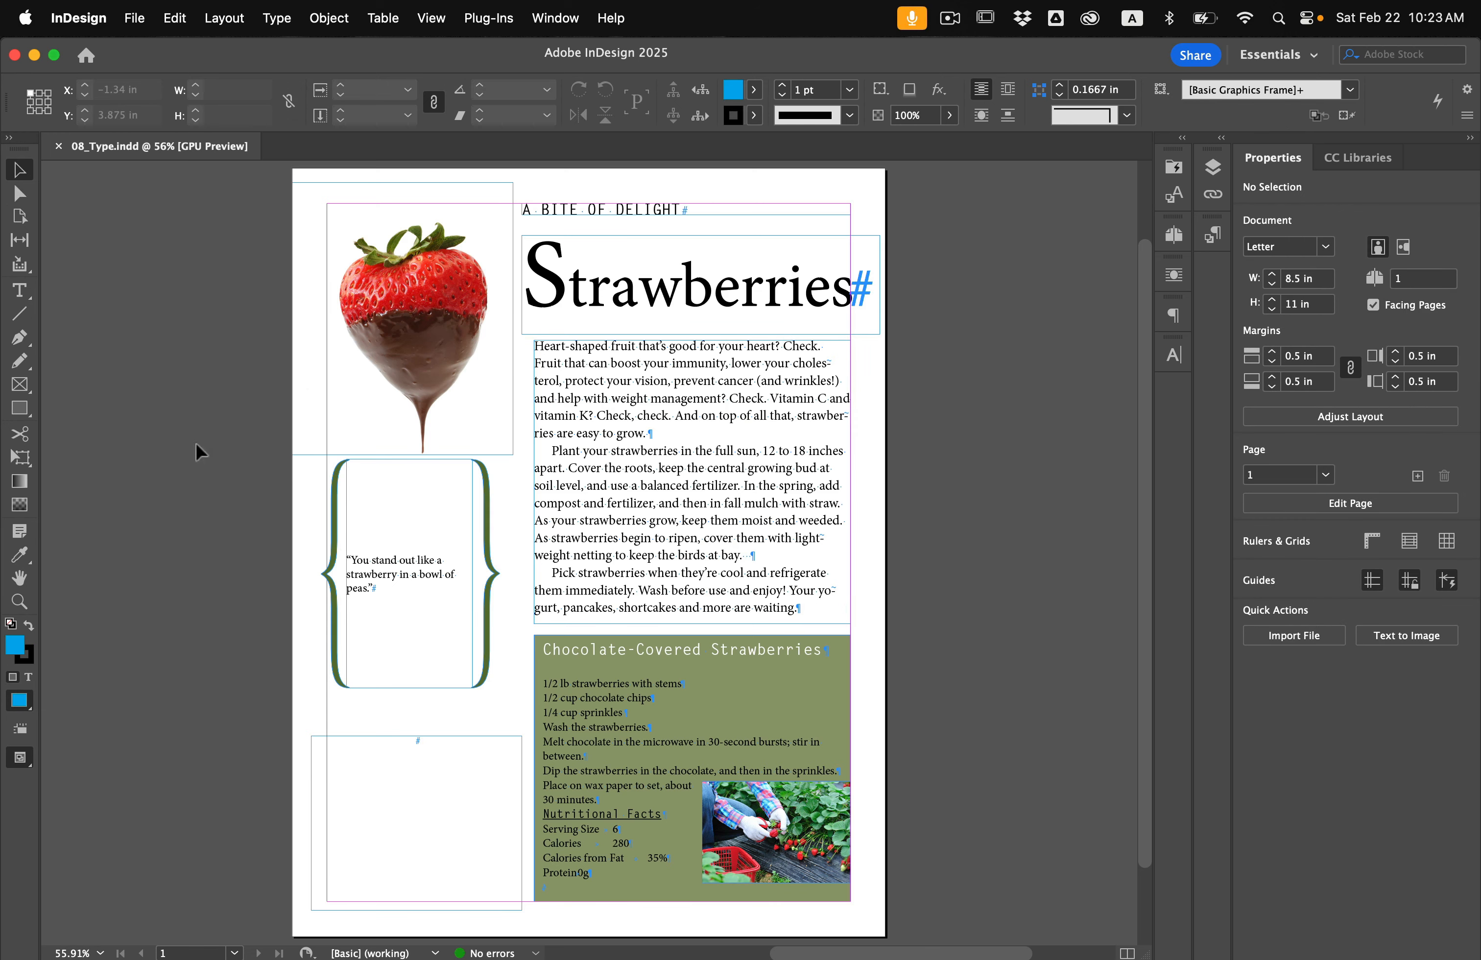
# - Set the space after to 0.0625 in for the recipe text from the strawberries ingredient through the Protein line, and deselect it
pyautogui.scroll(3, 733, 848)
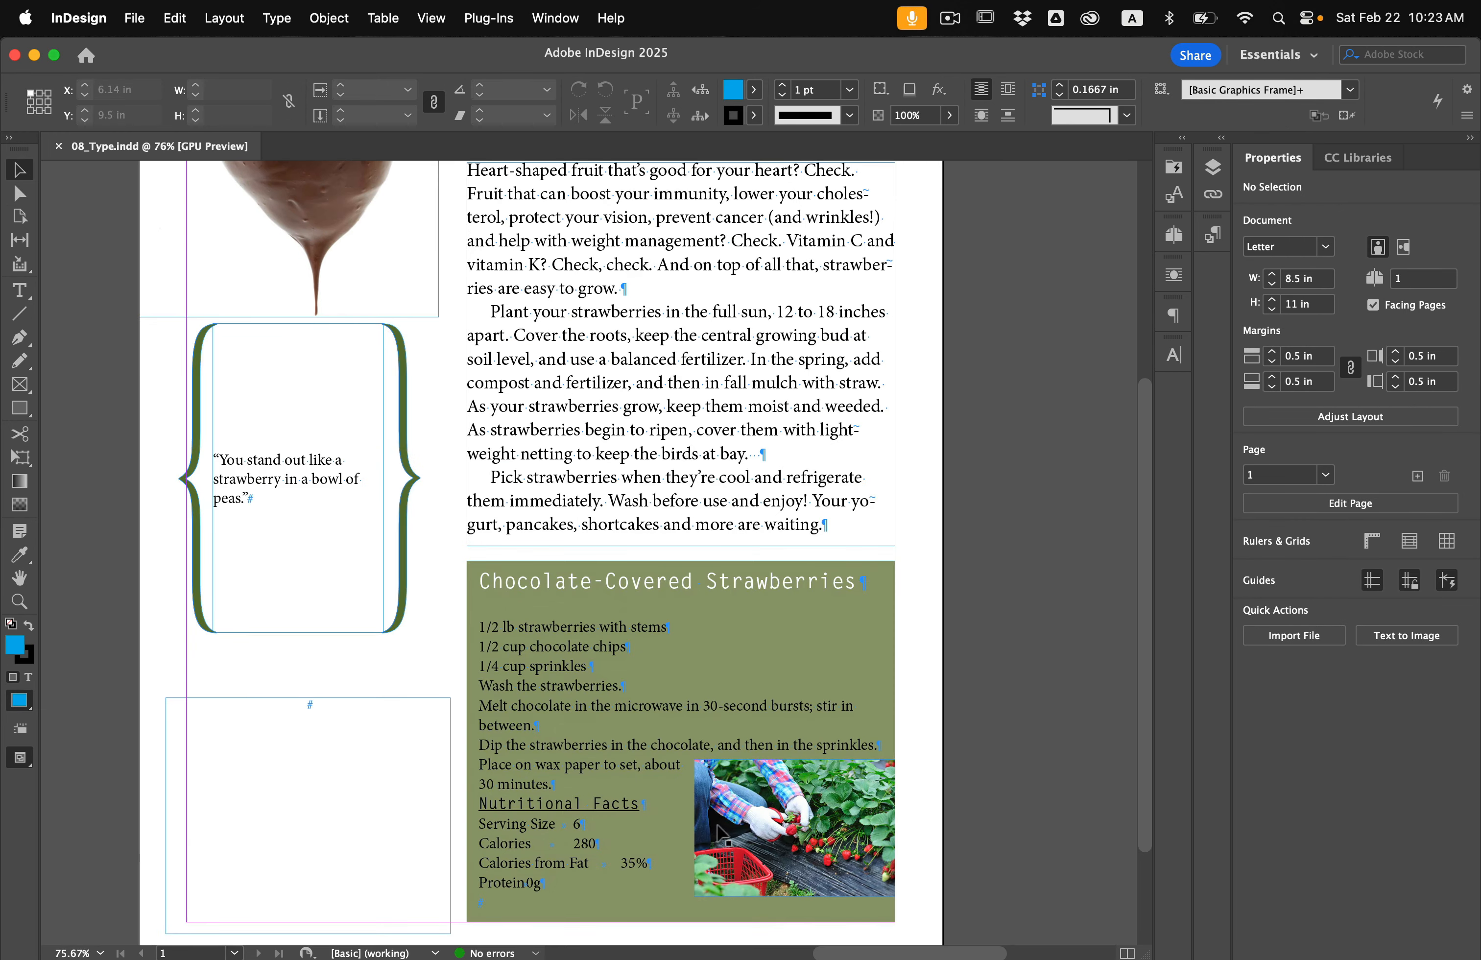
pyautogui.scroll(5, 703, 745)
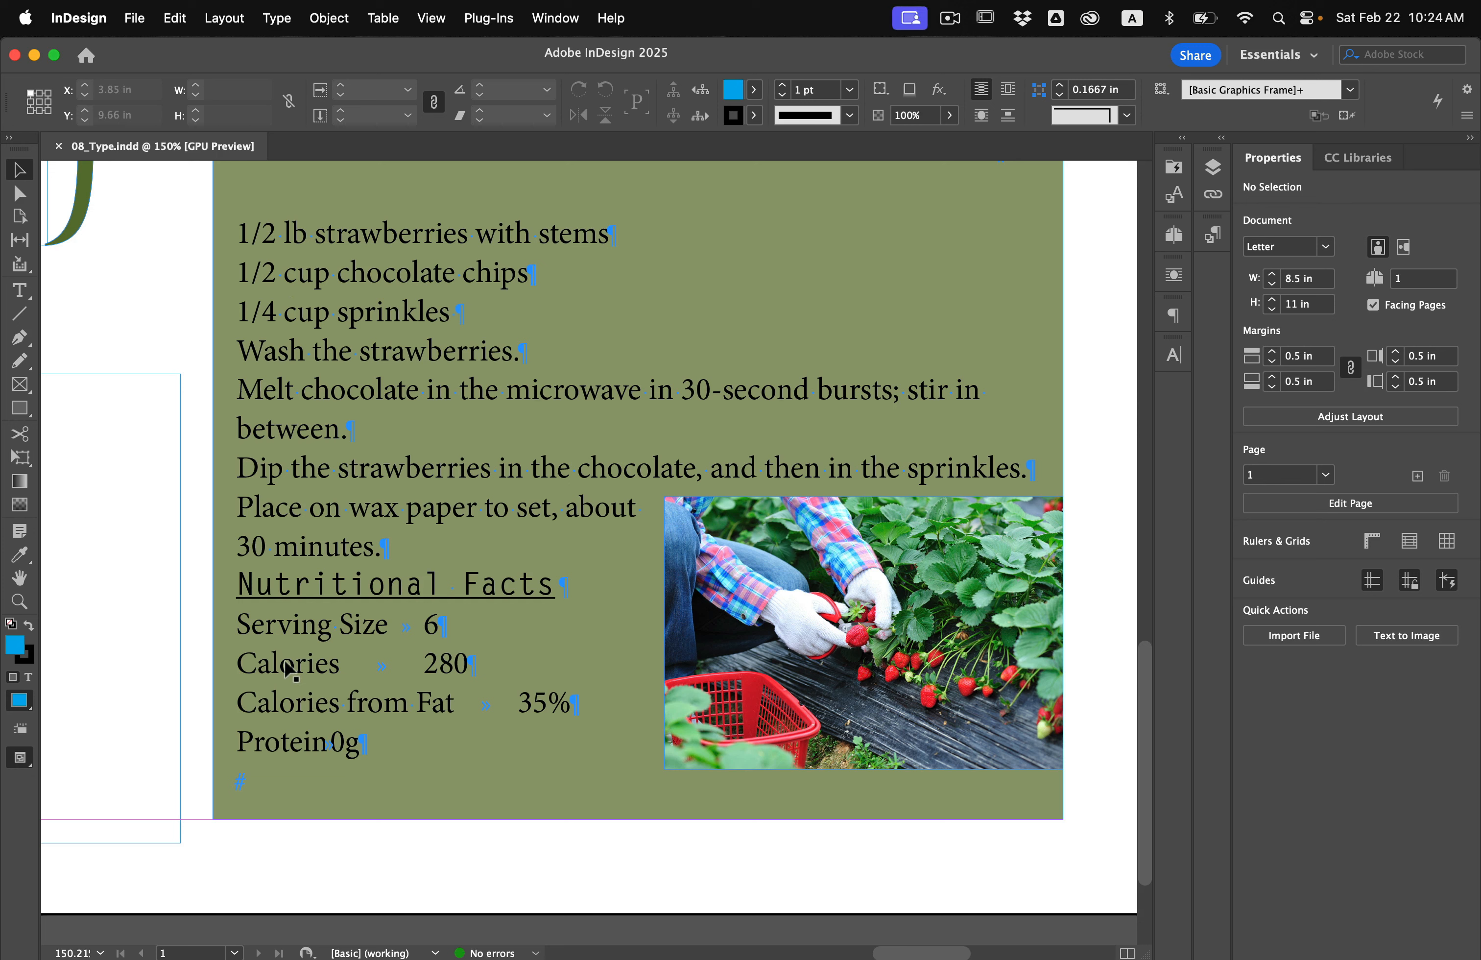
pyautogui.click(19, 290)
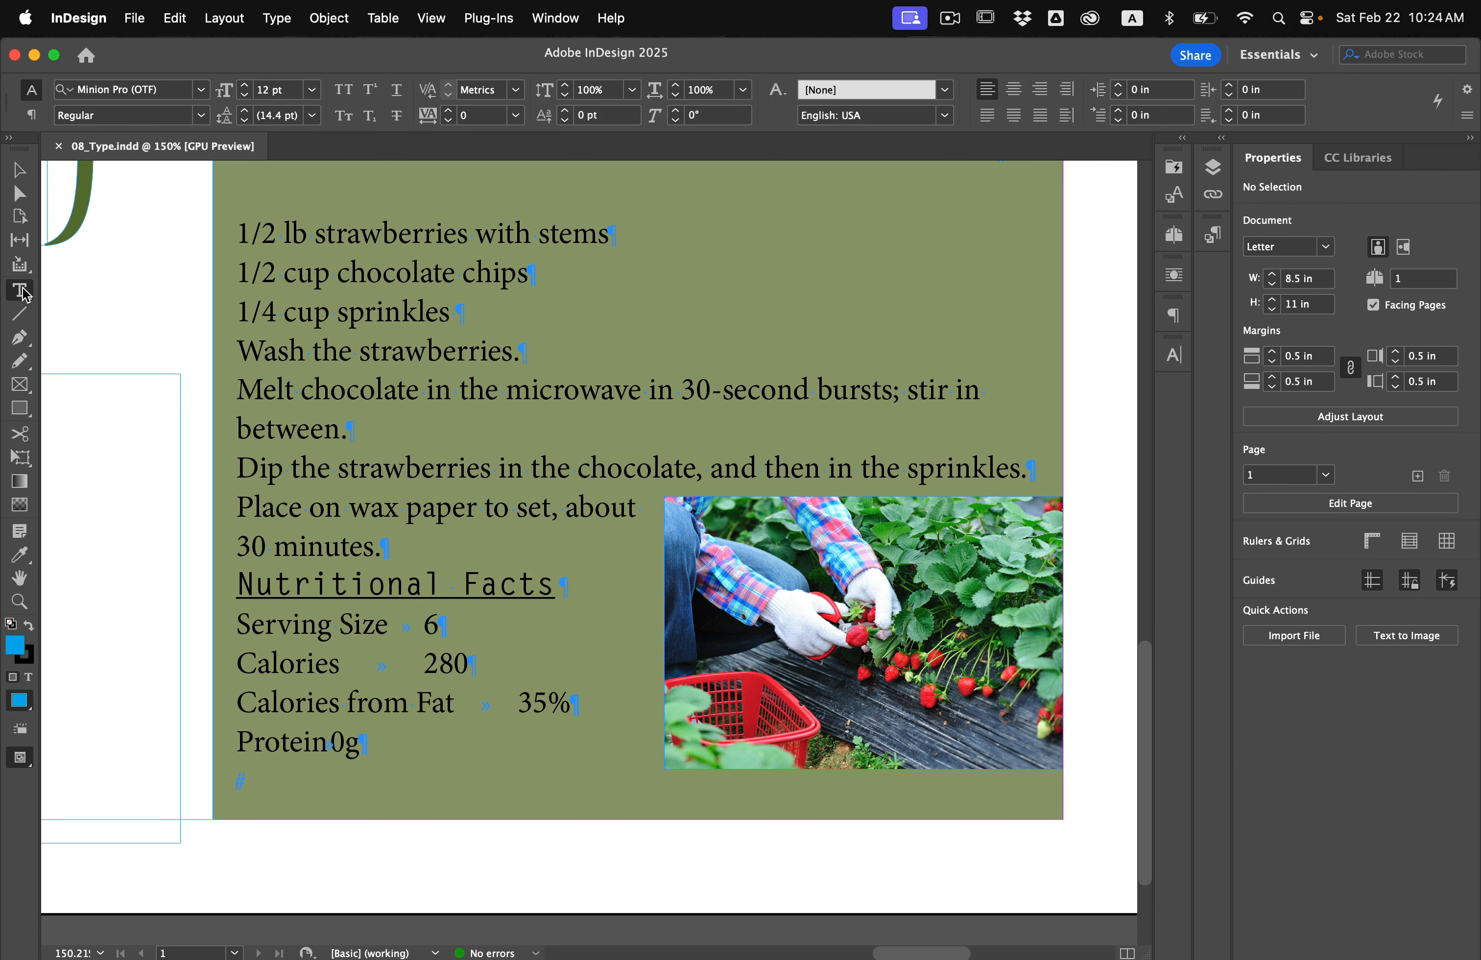
pyautogui.click(238, 234)
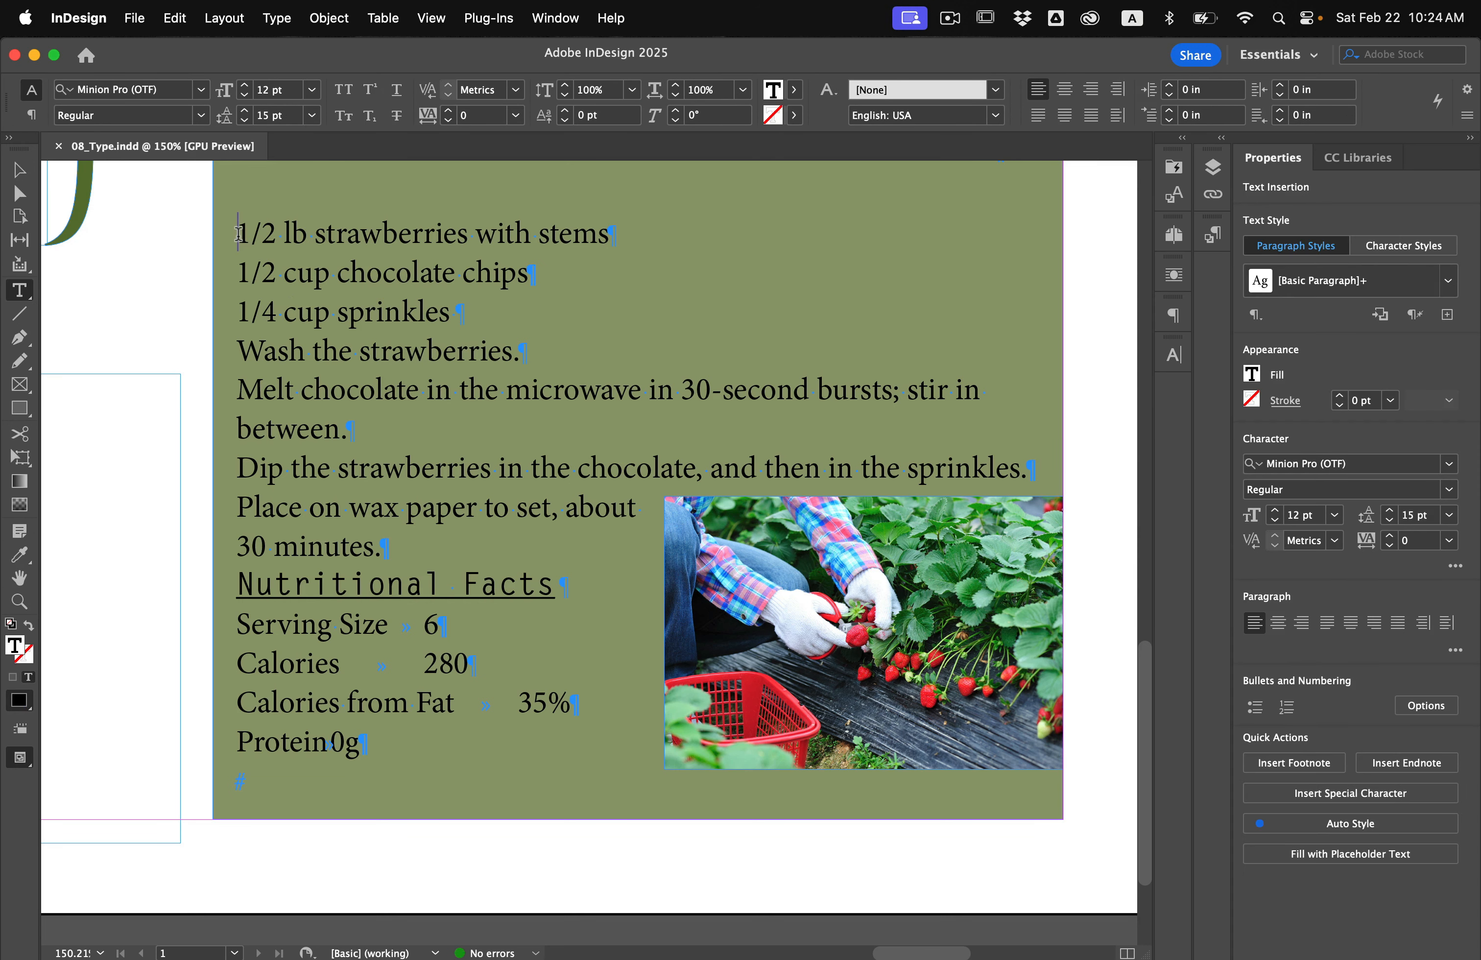
pyautogui.moveTo(238, 233); pyautogui.dragTo(377, 765)
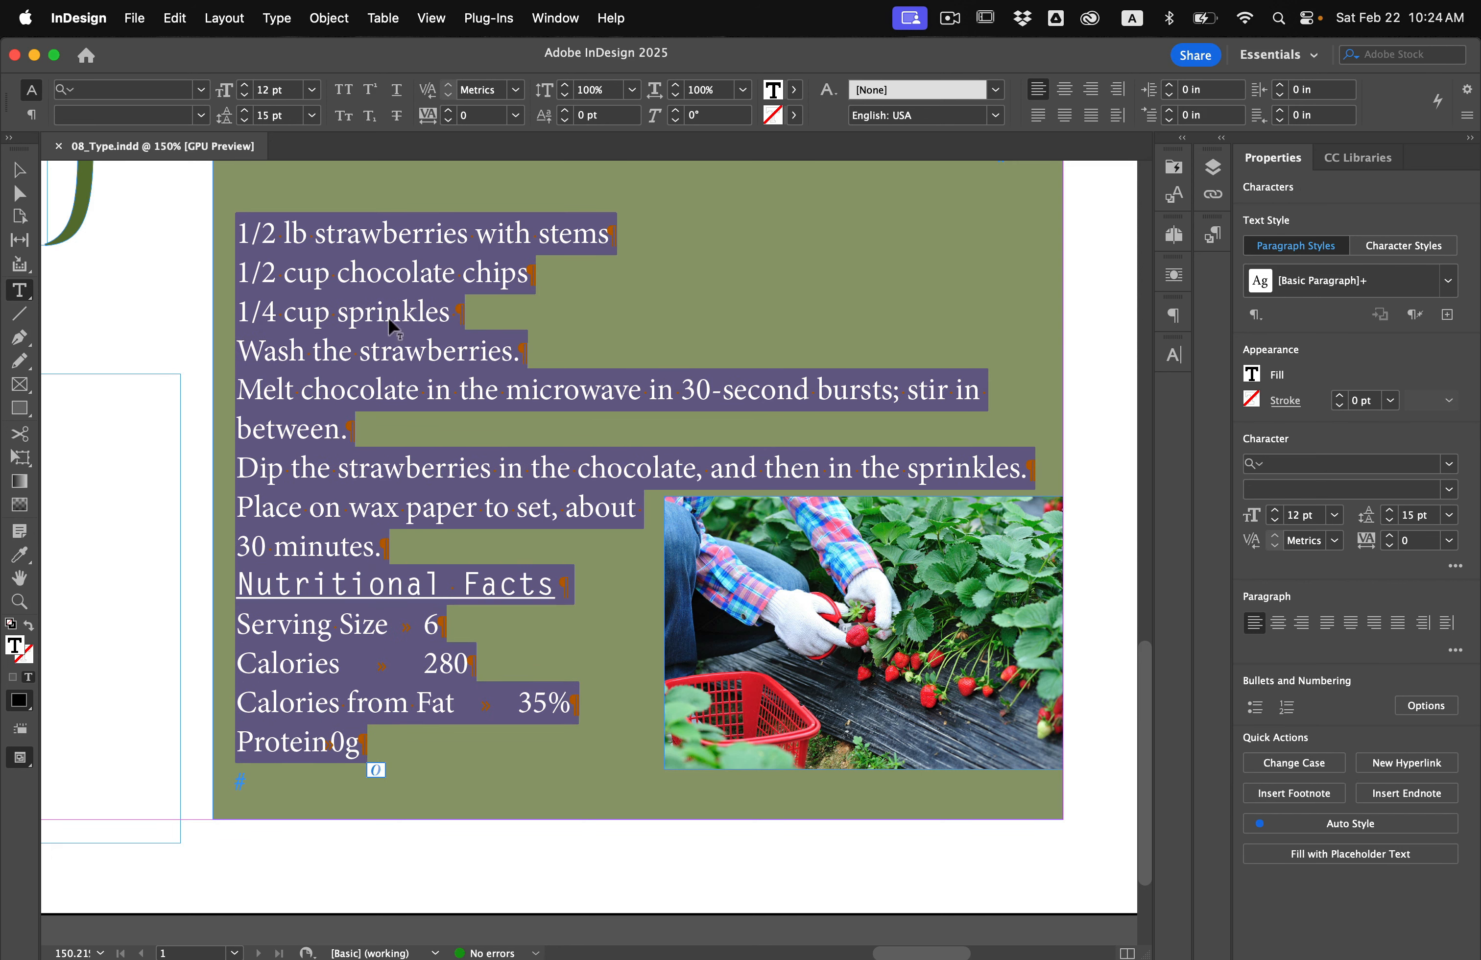
pyautogui.click(1174, 315)
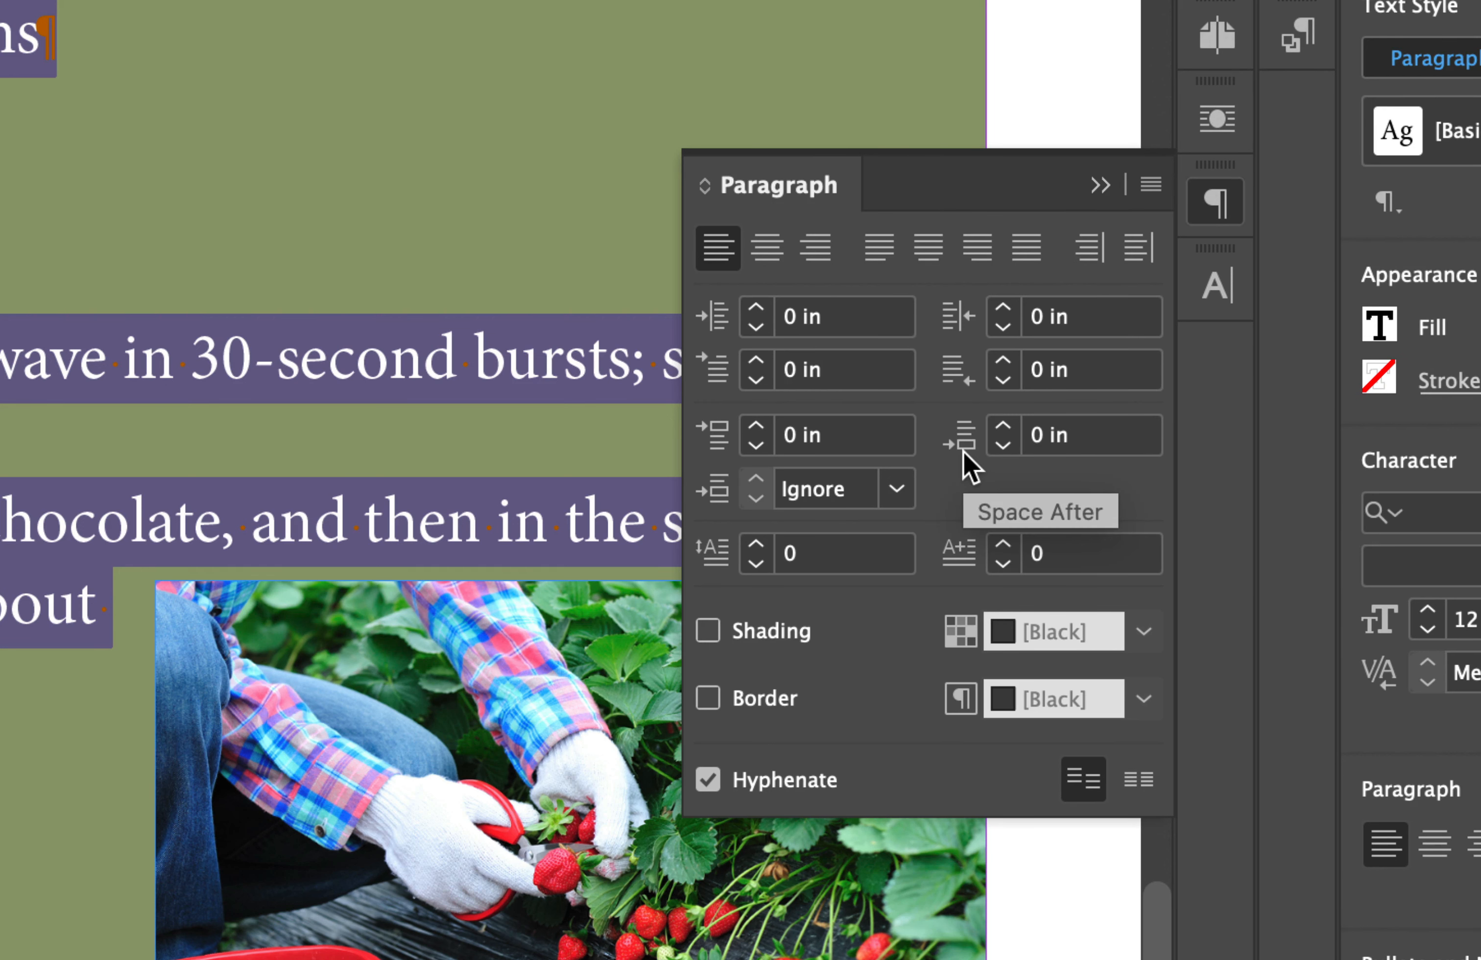
pyautogui.click(1003, 426)
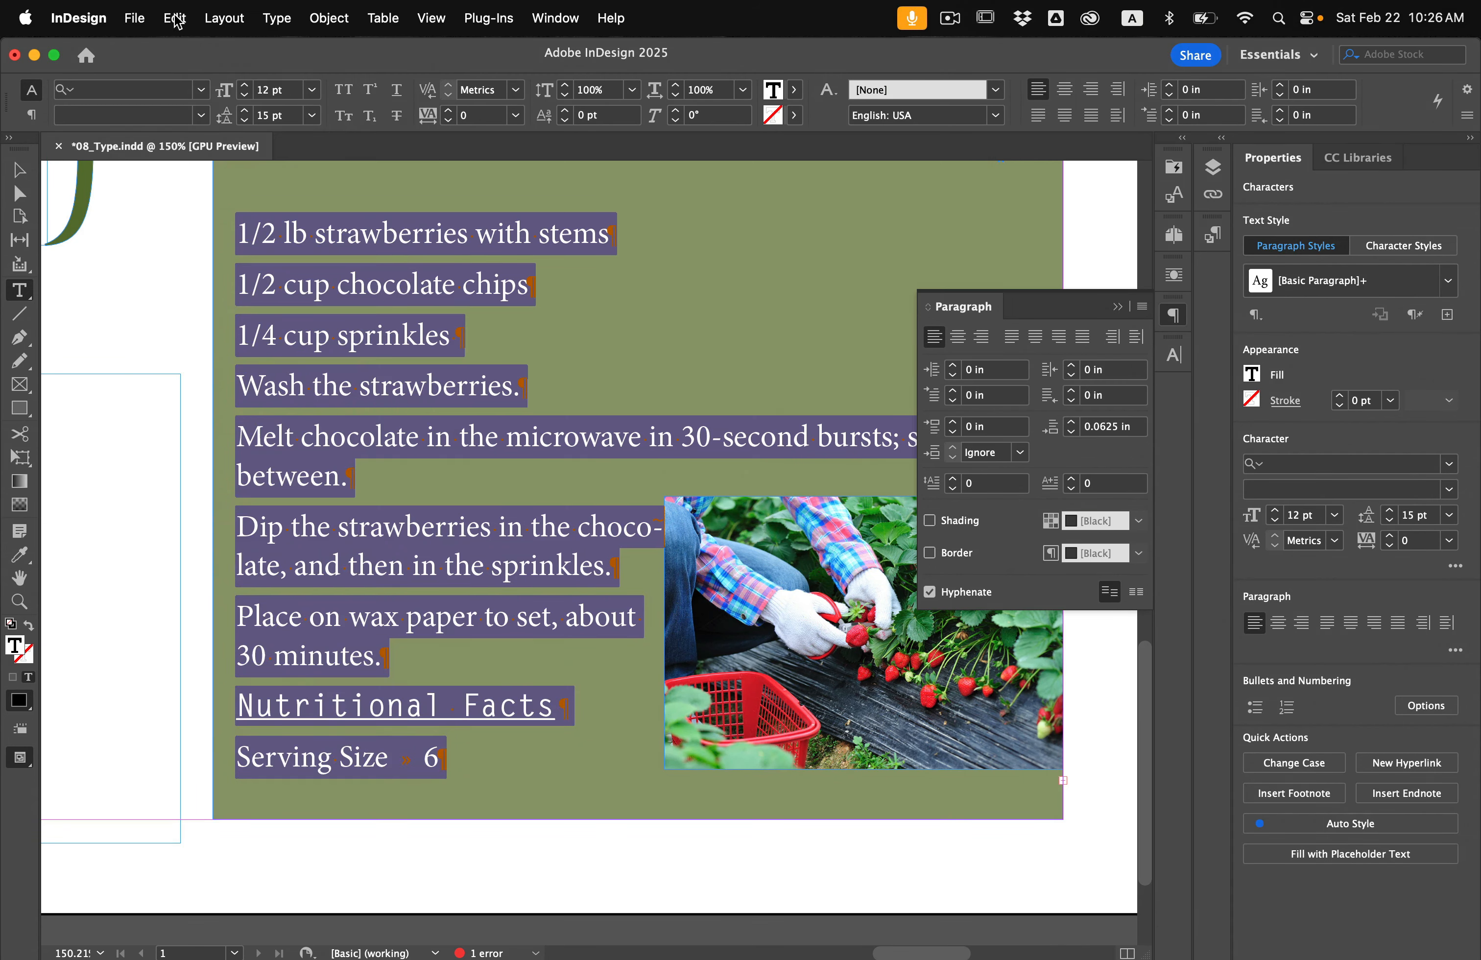
pyautogui.click(175, 21)
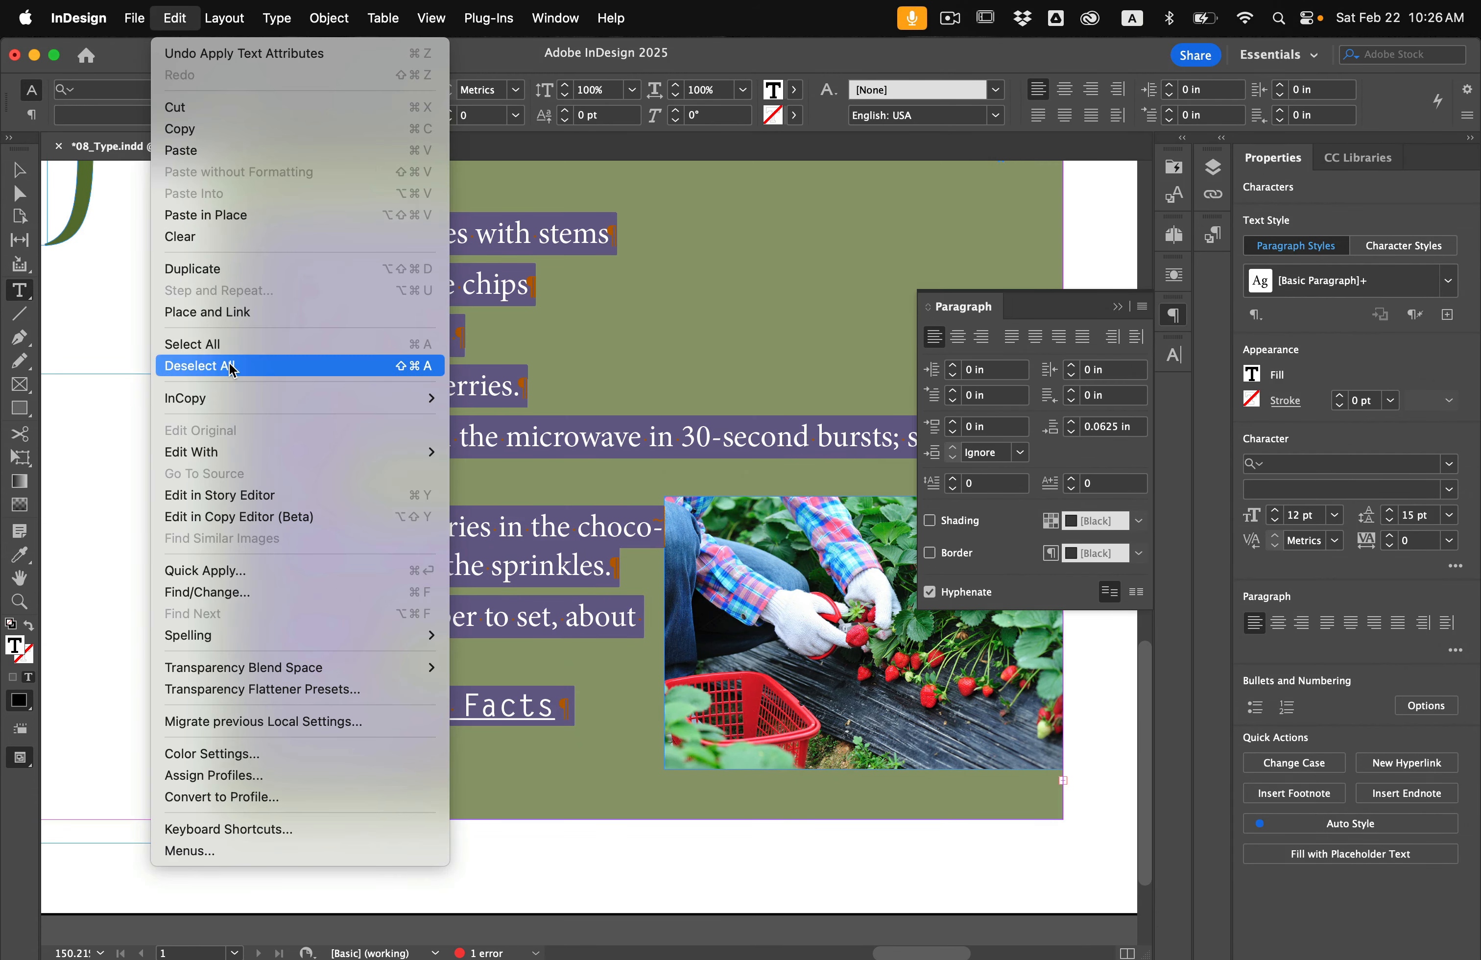
pyautogui.click(229, 365)
pyautogui.click(20, 170)
# - Select the "Strawberries" headline text and show its Character settings
pyautogui.scroll(-5, 331, 427)
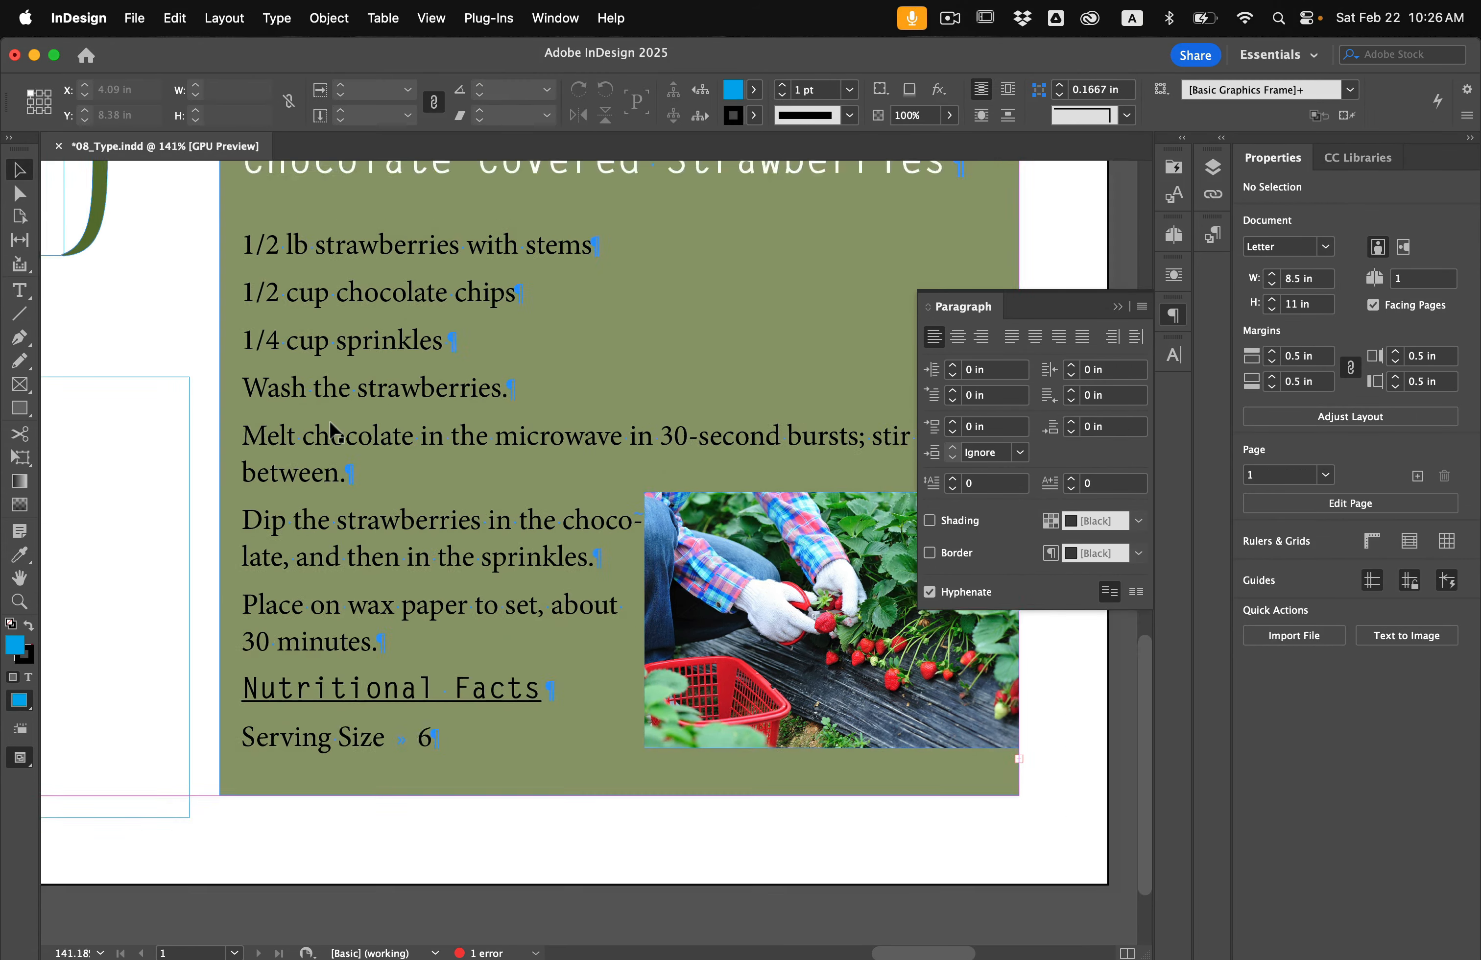
pyautogui.scroll(5, 331, 428)
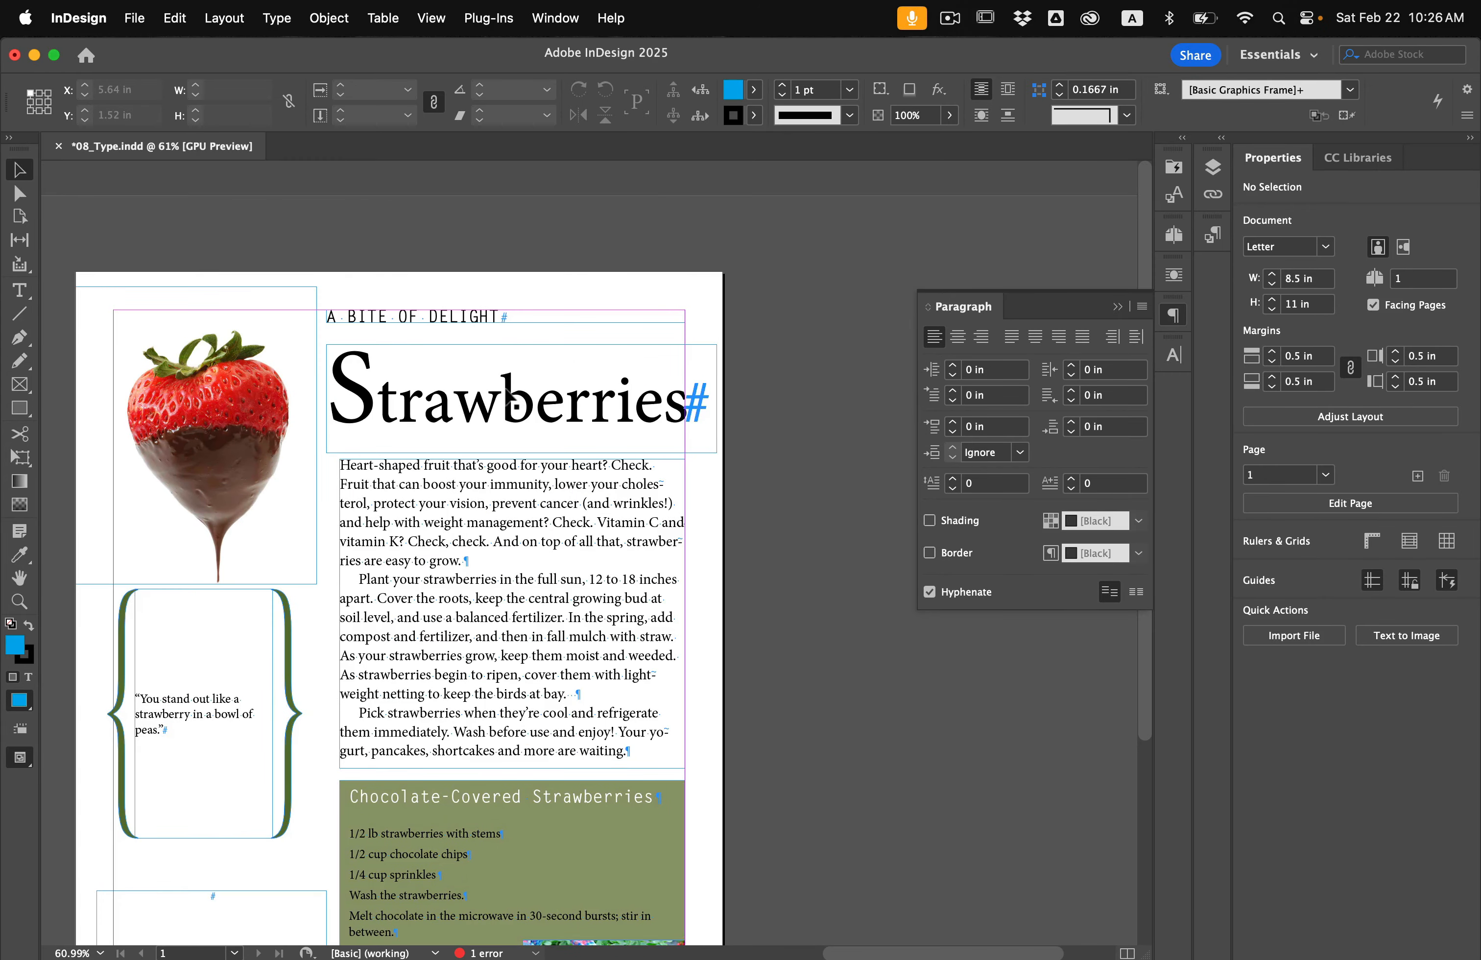
pyautogui.scroll(5, 508, 393)
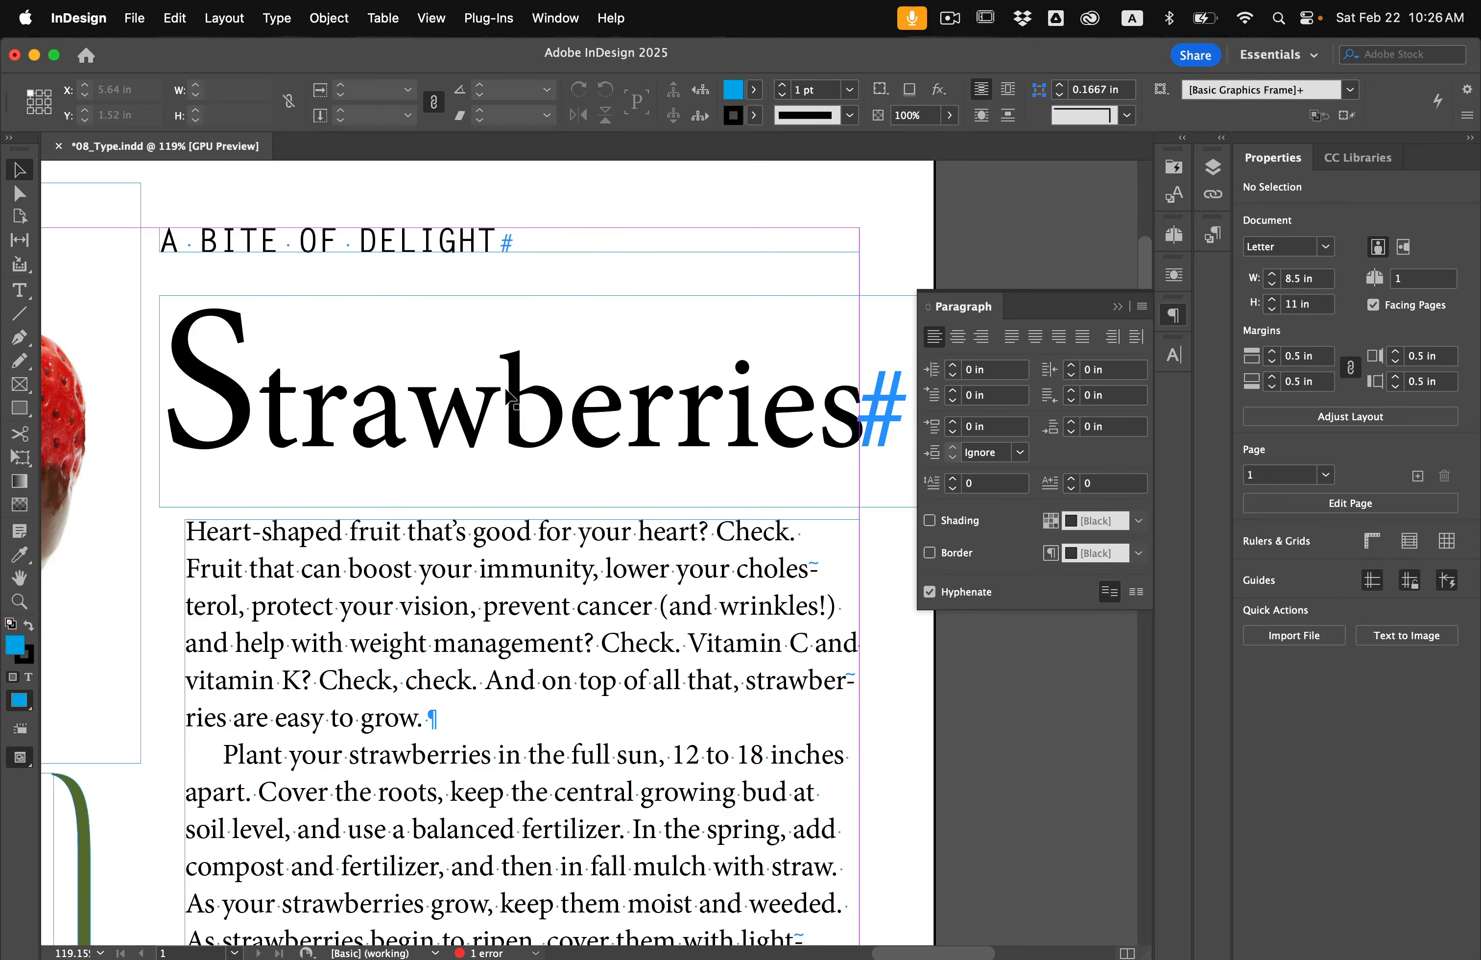
pyautogui.press('t')
pyautogui.doubleClick(380, 413)
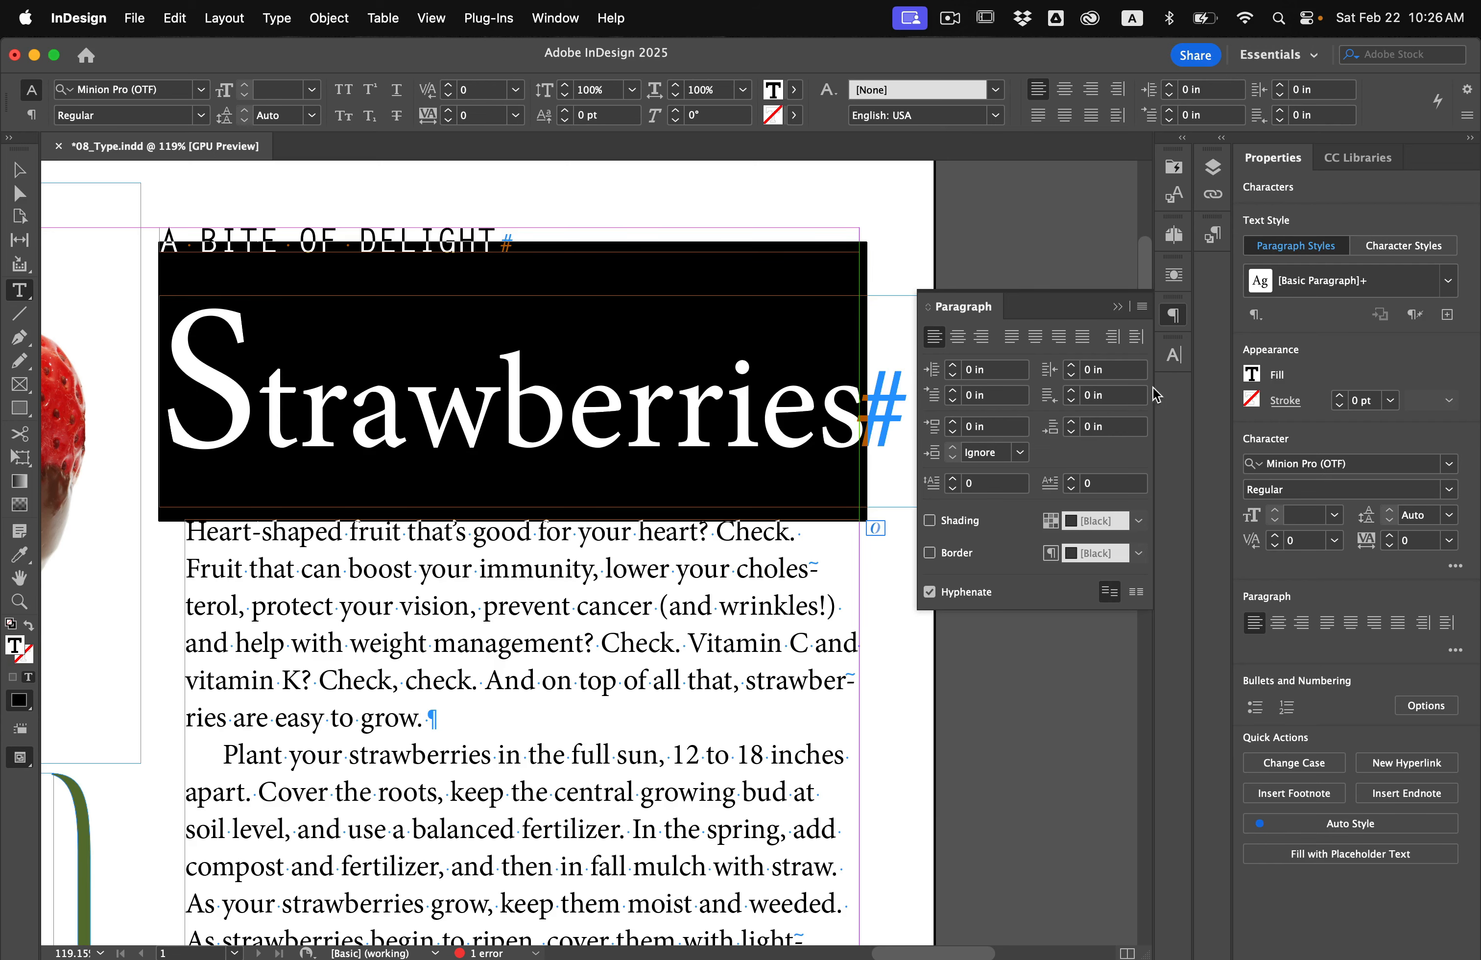
pyautogui.click(1168, 357)
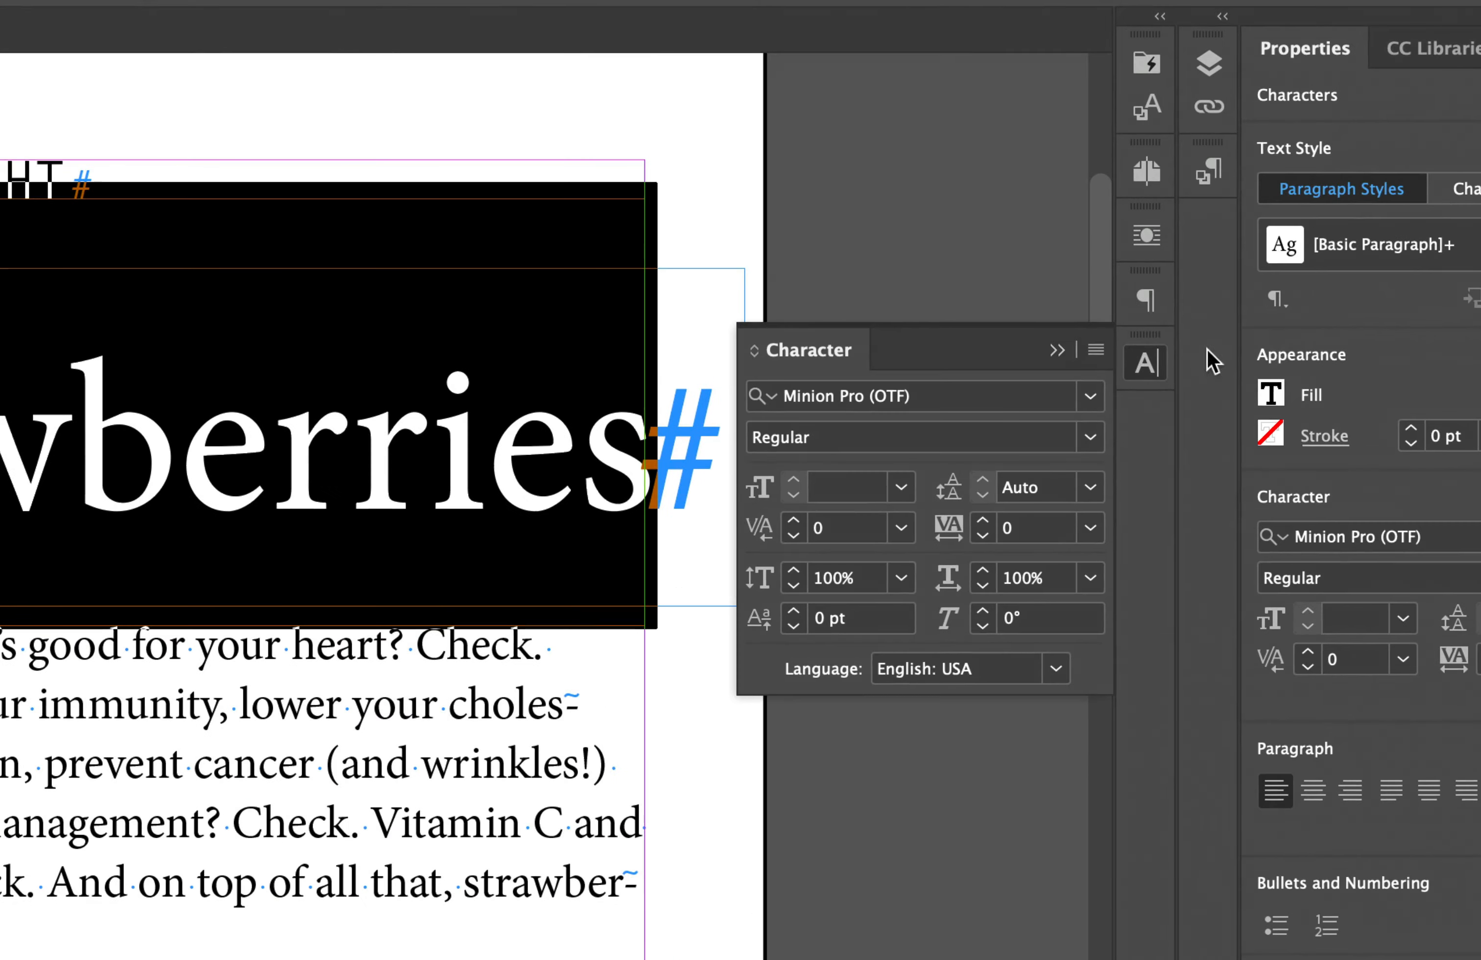
# - Browse the installed fonts and the additional Adobe Fonts with the headline as preview text
pyautogui.click(1091, 396)
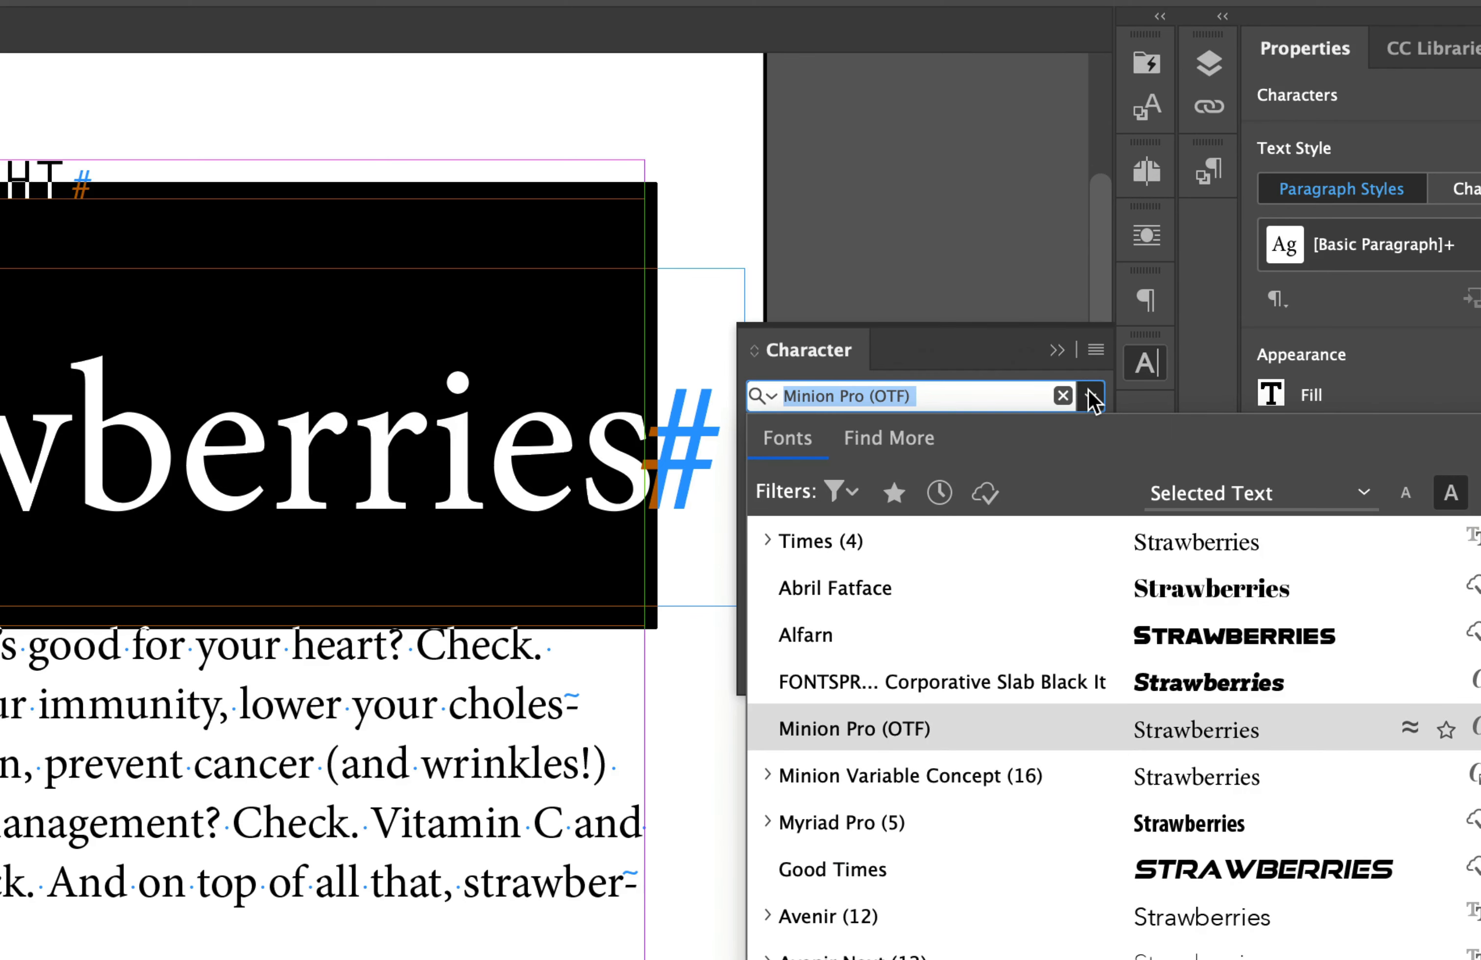
pyautogui.scroll(-5, 1019, 731)
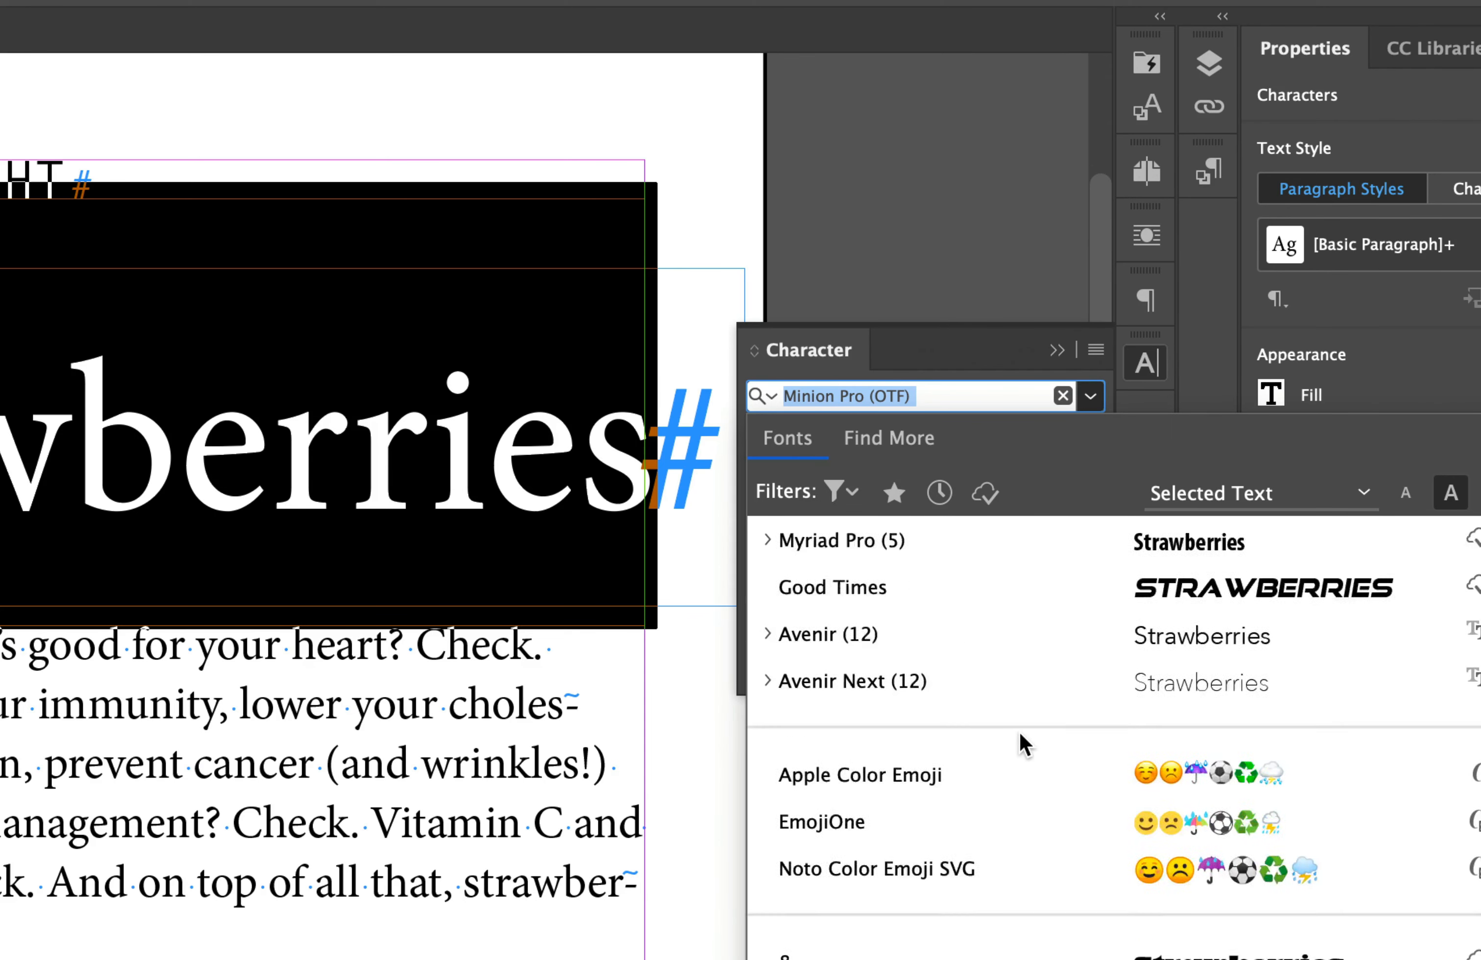
pyautogui.scroll(5, 1019, 731)
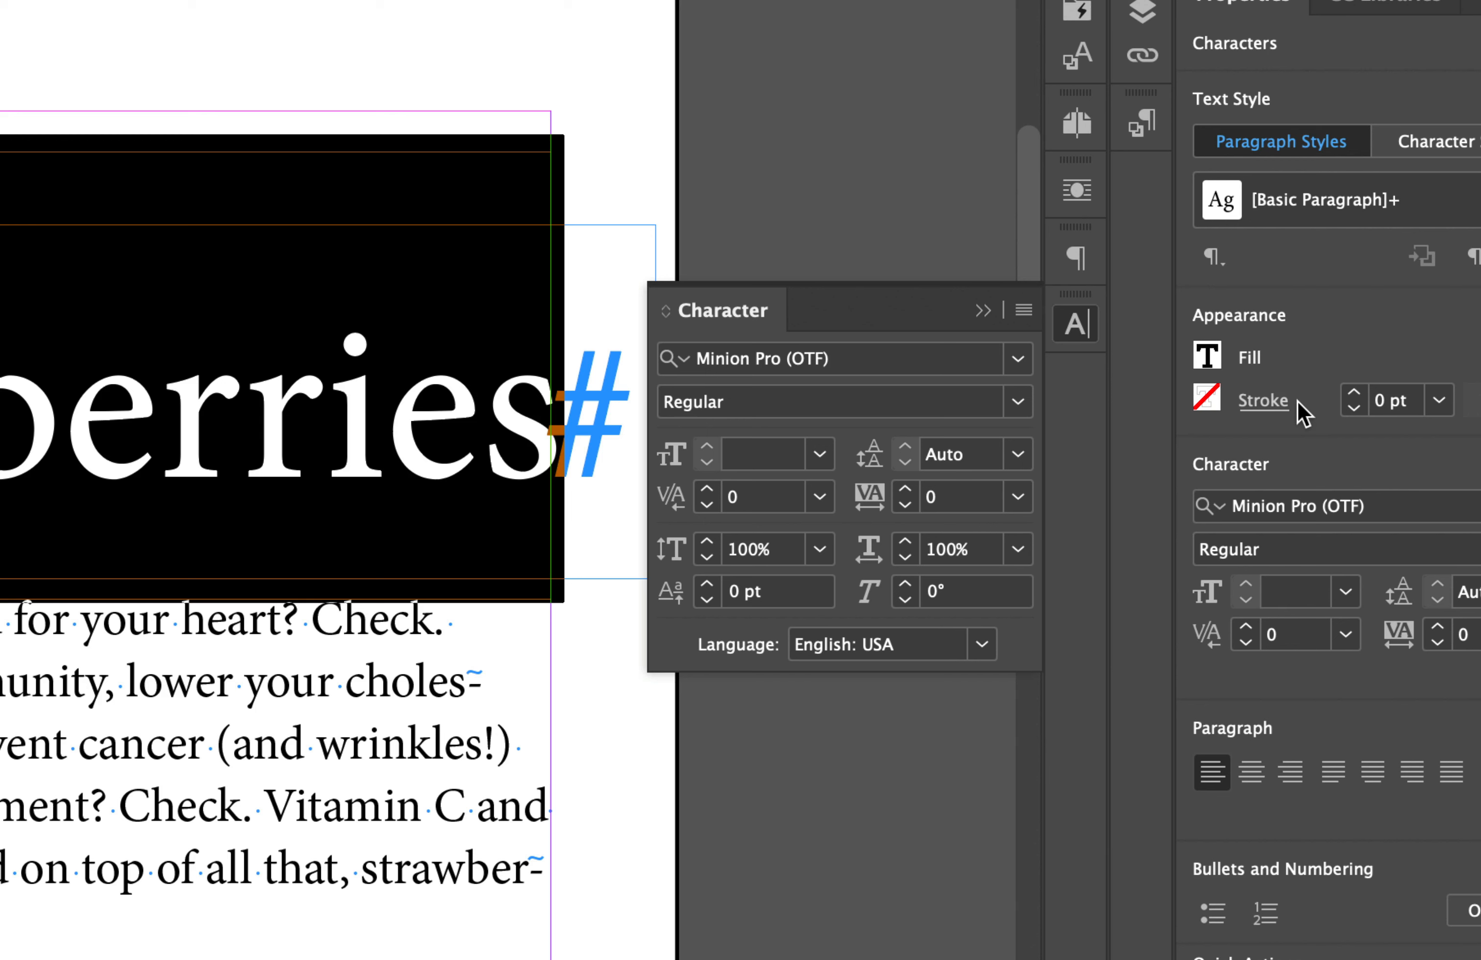
pyautogui.click(1017, 353)
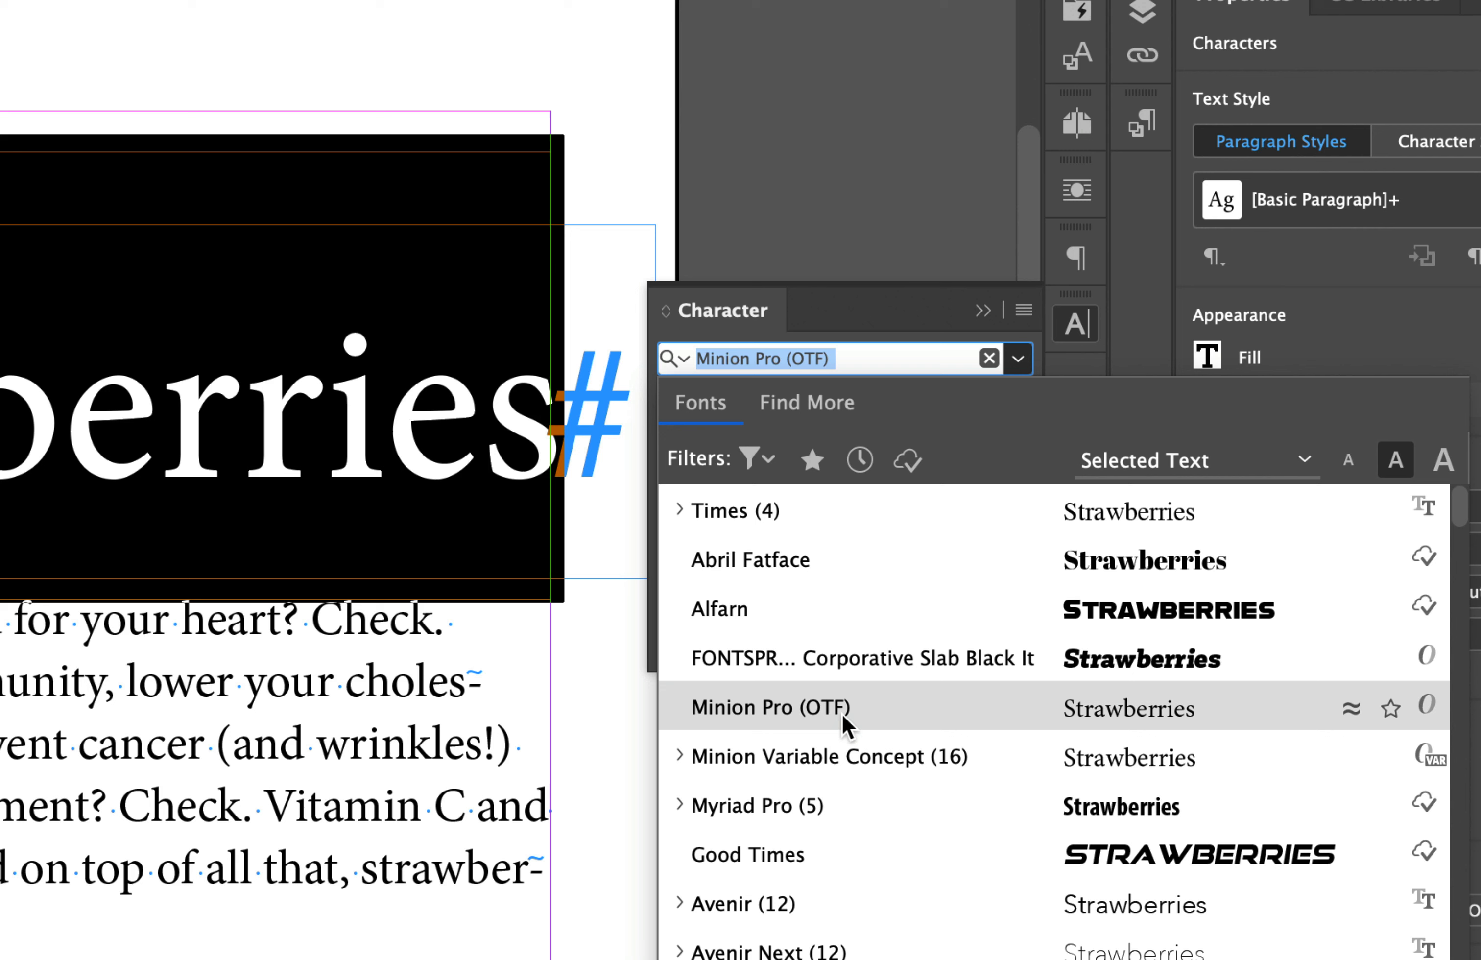
pyautogui.click(828, 408)
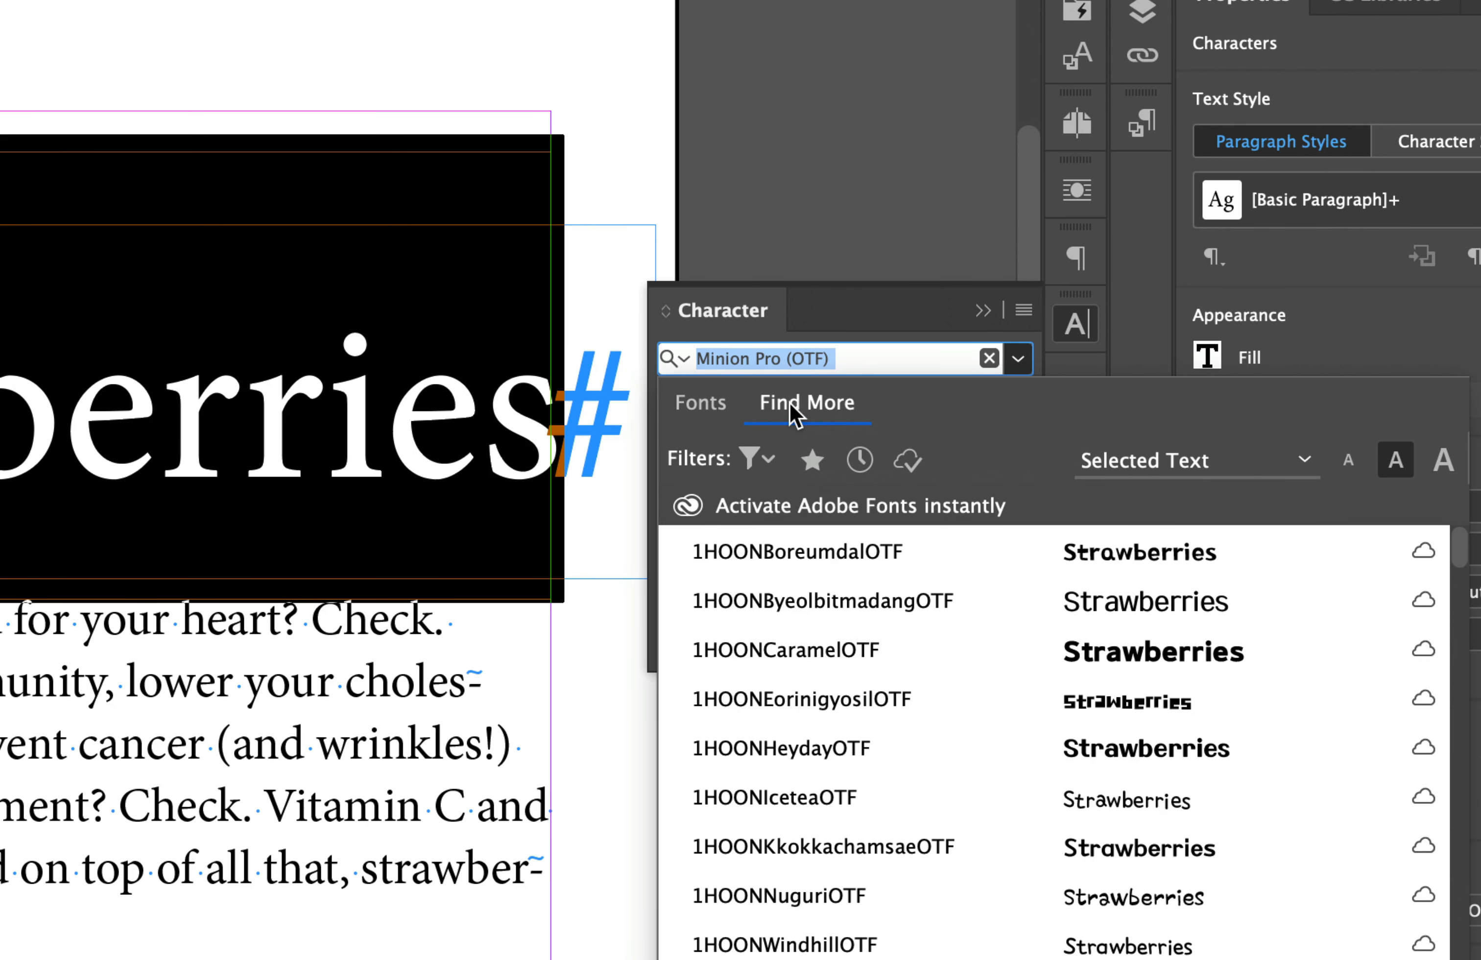
pyautogui.scroll(-1, 845, 652)
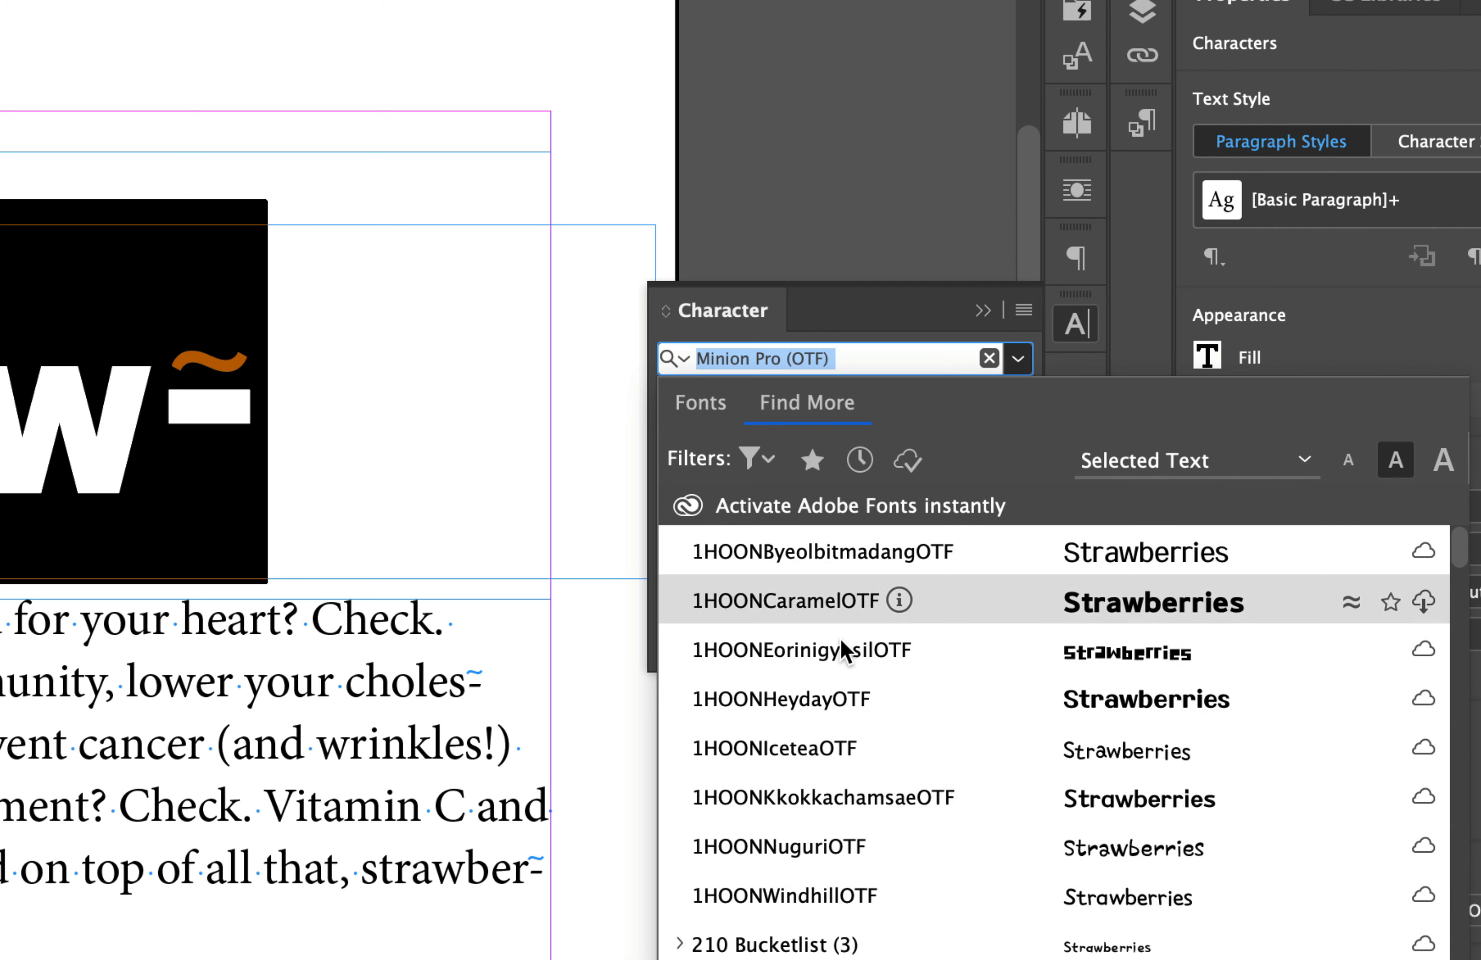
pyautogui.scroll(-10, 843, 651)
pyautogui.scroll(-10, 833, 637)
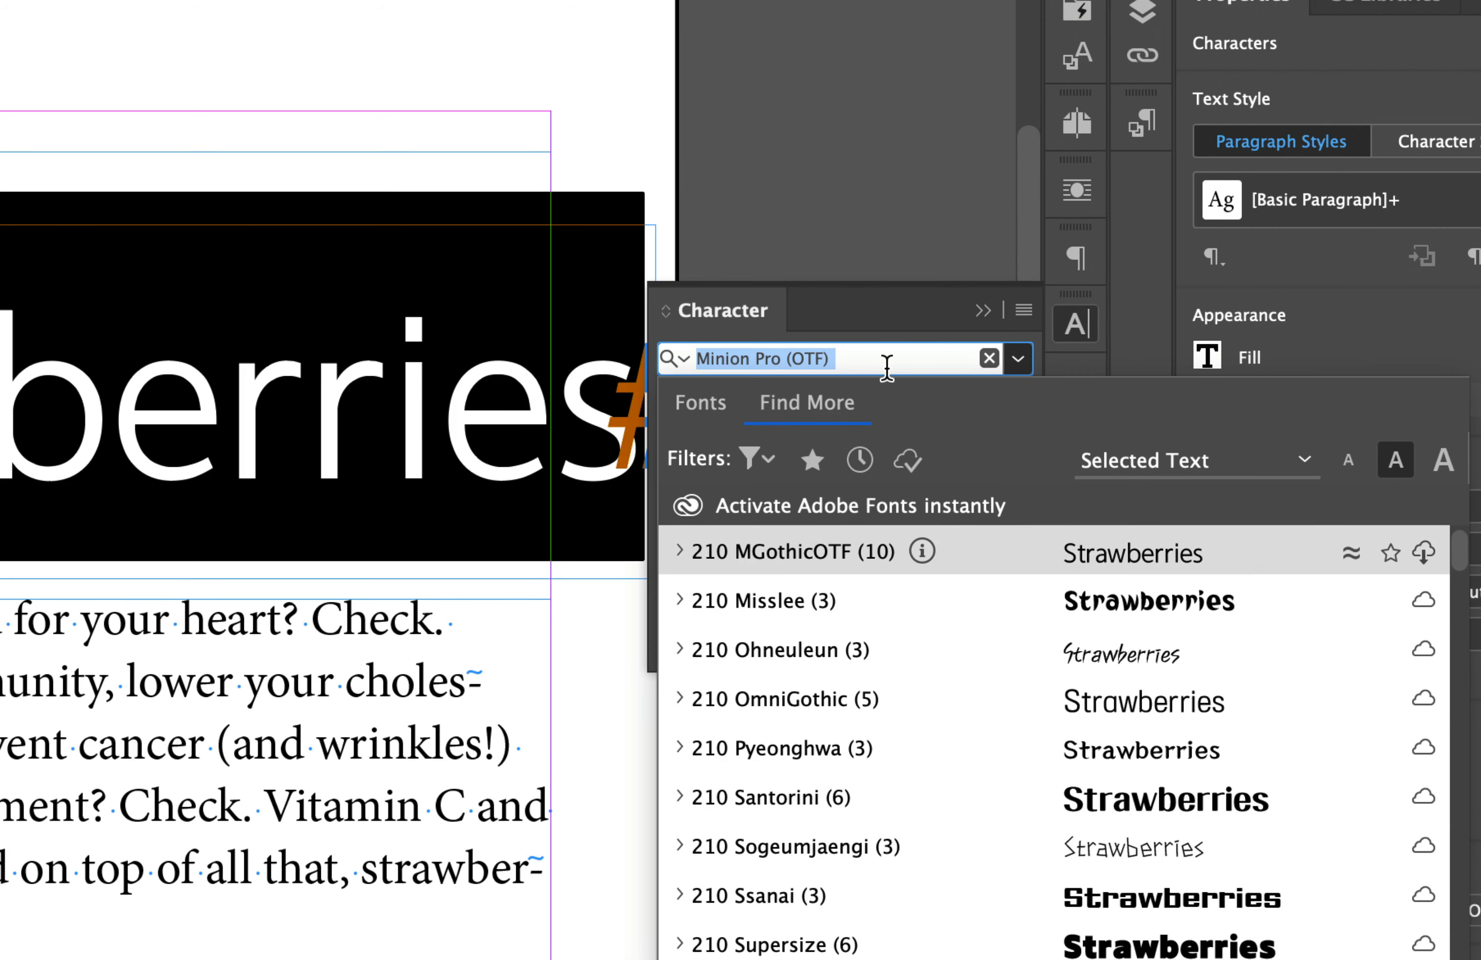
pyautogui.press('Escape')
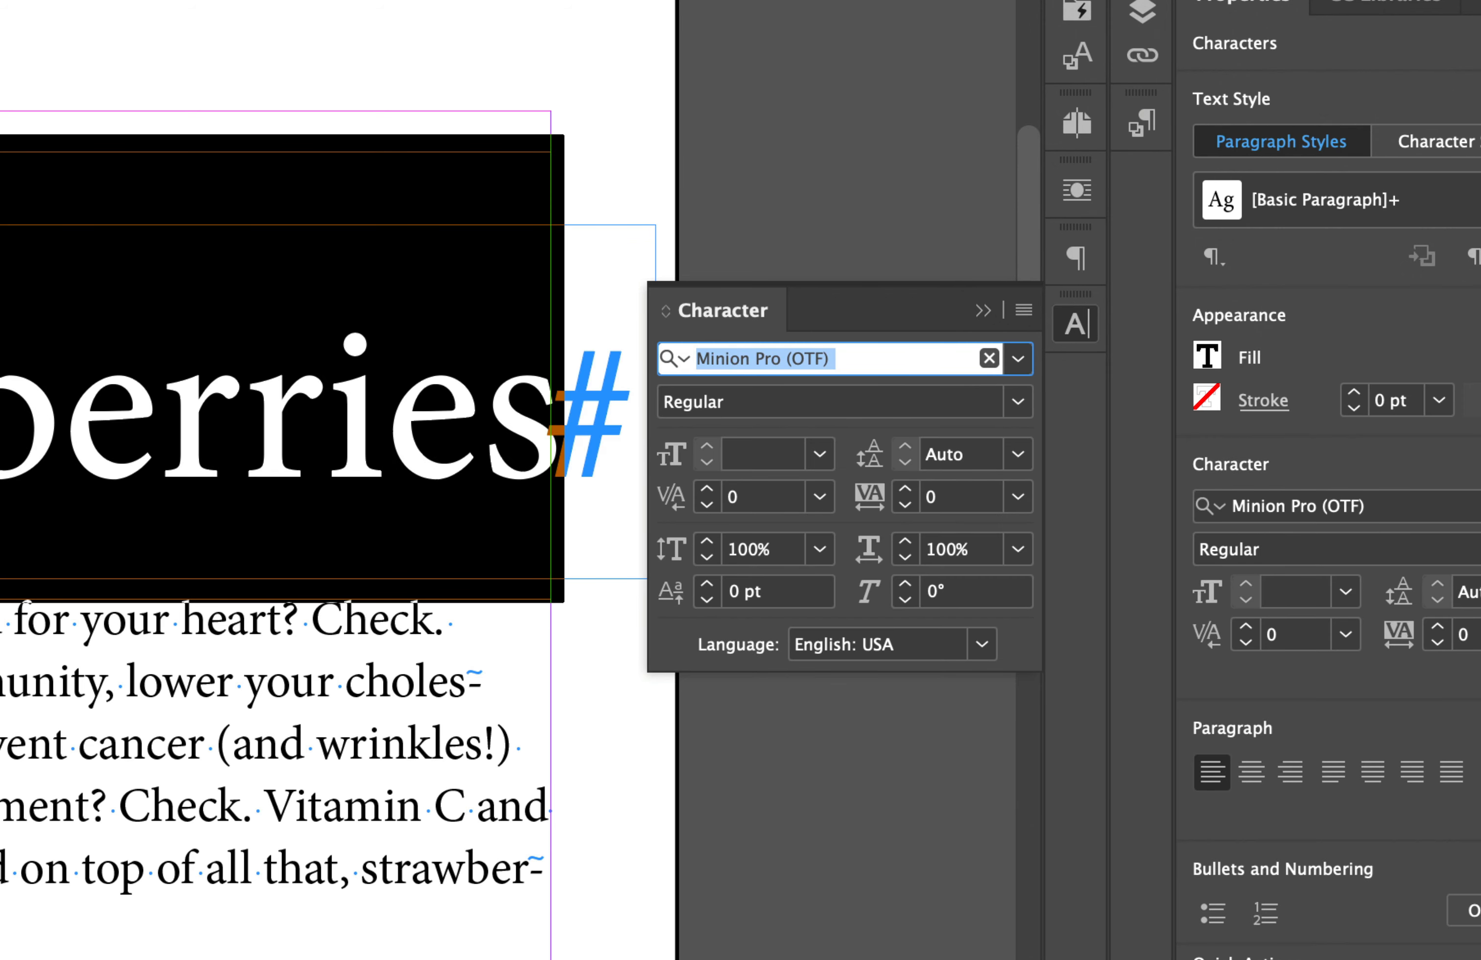
# - Search the additional Adobe Fonts for "caslon" and activate Adobe Caslon Pro Regular
pyautogui.write('adobe cason')
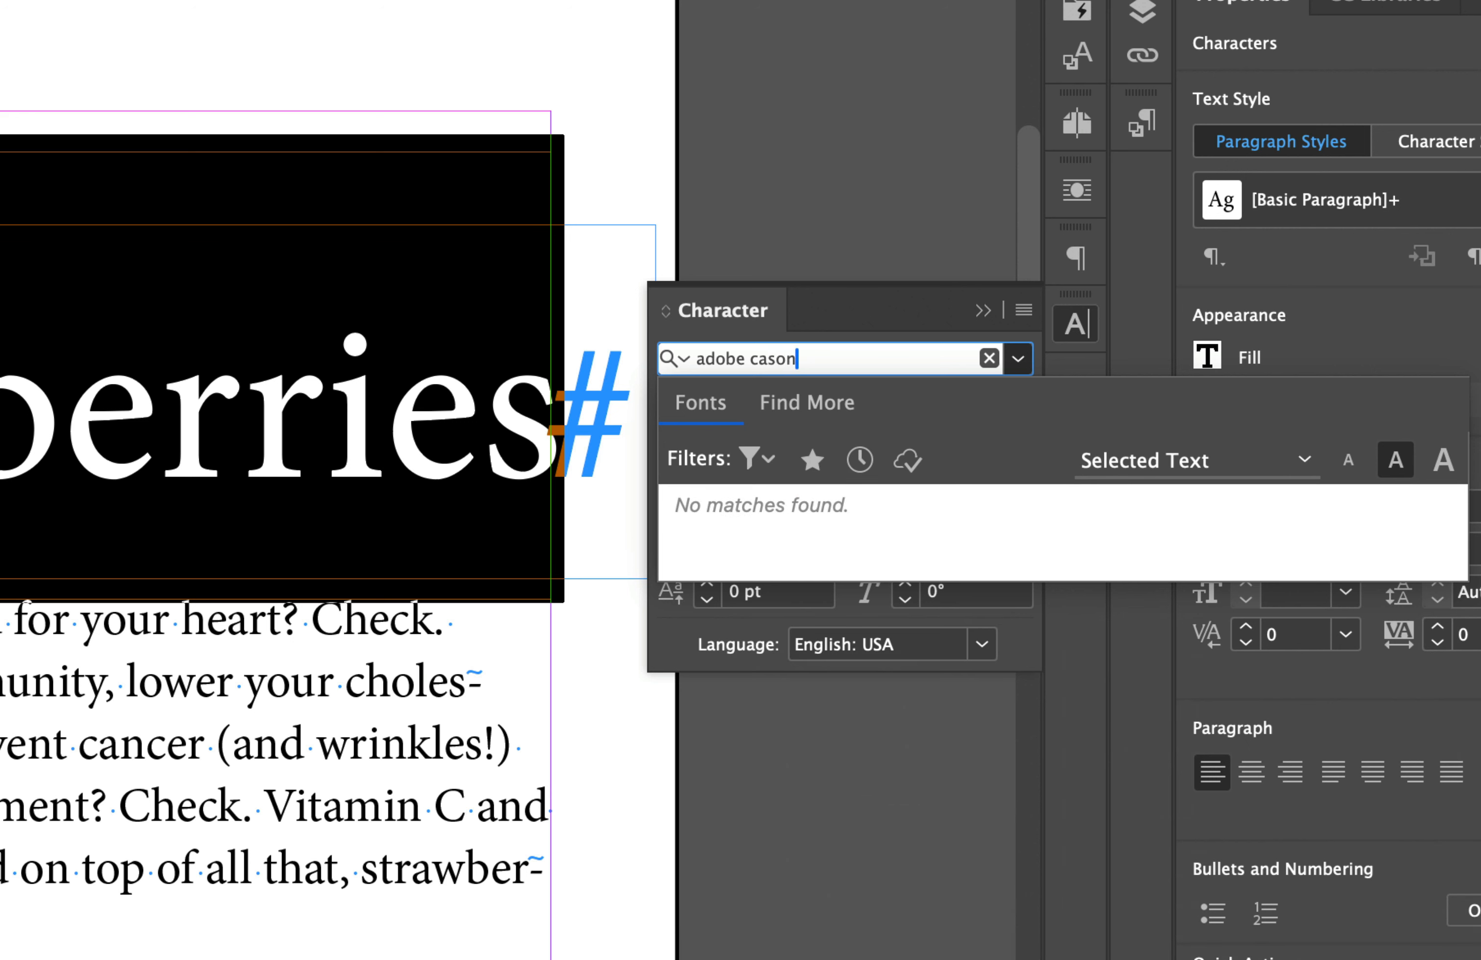
pyautogui.click(826, 413)
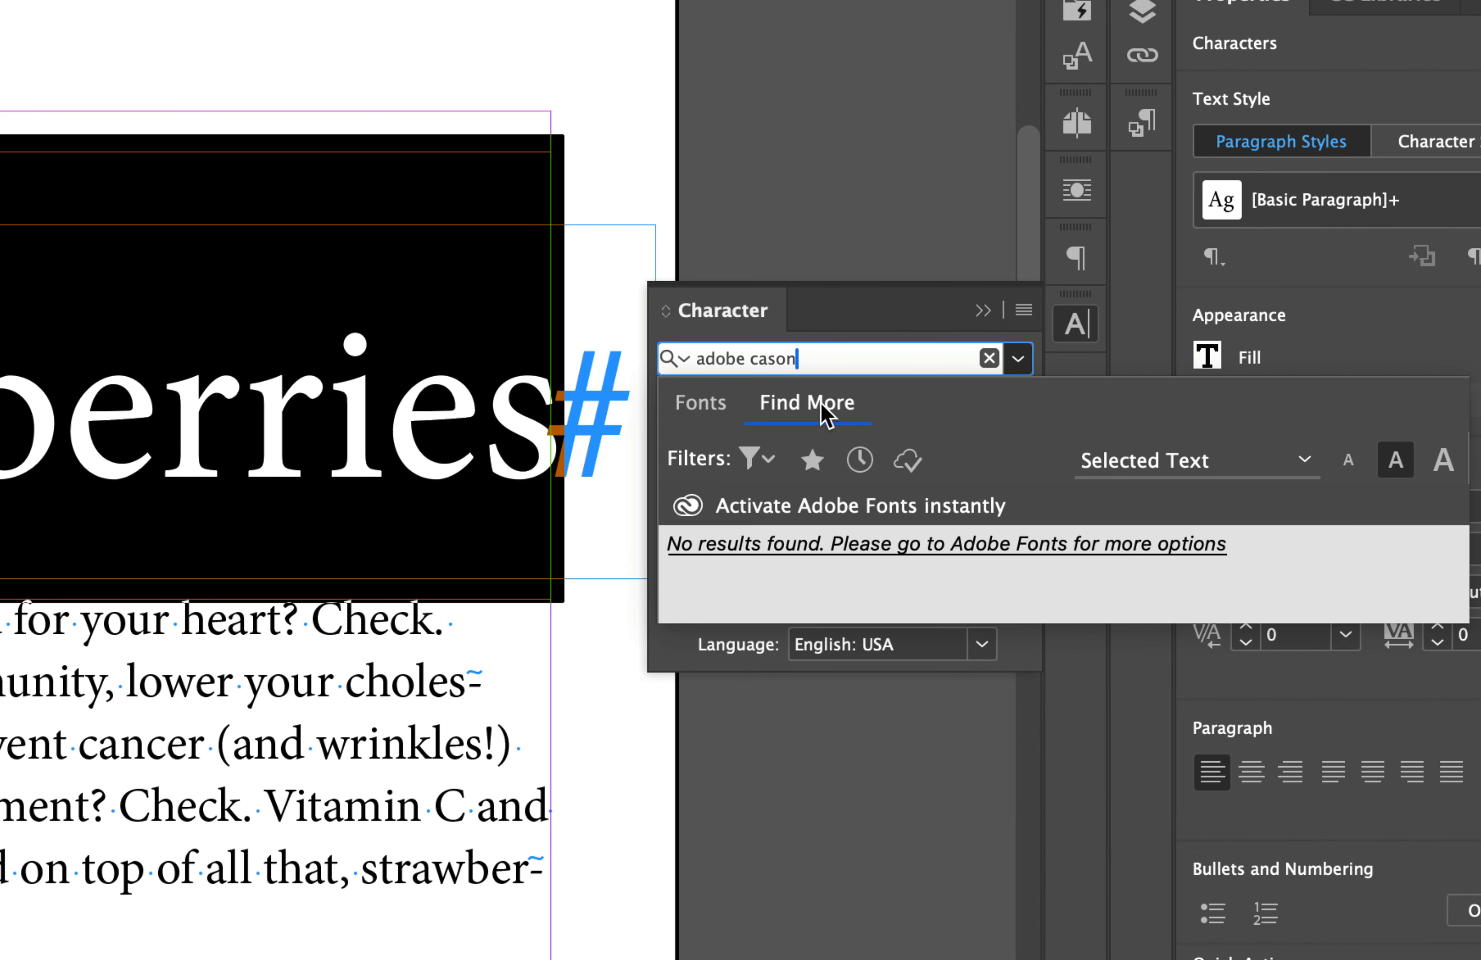
pyautogui.click(810, 369)
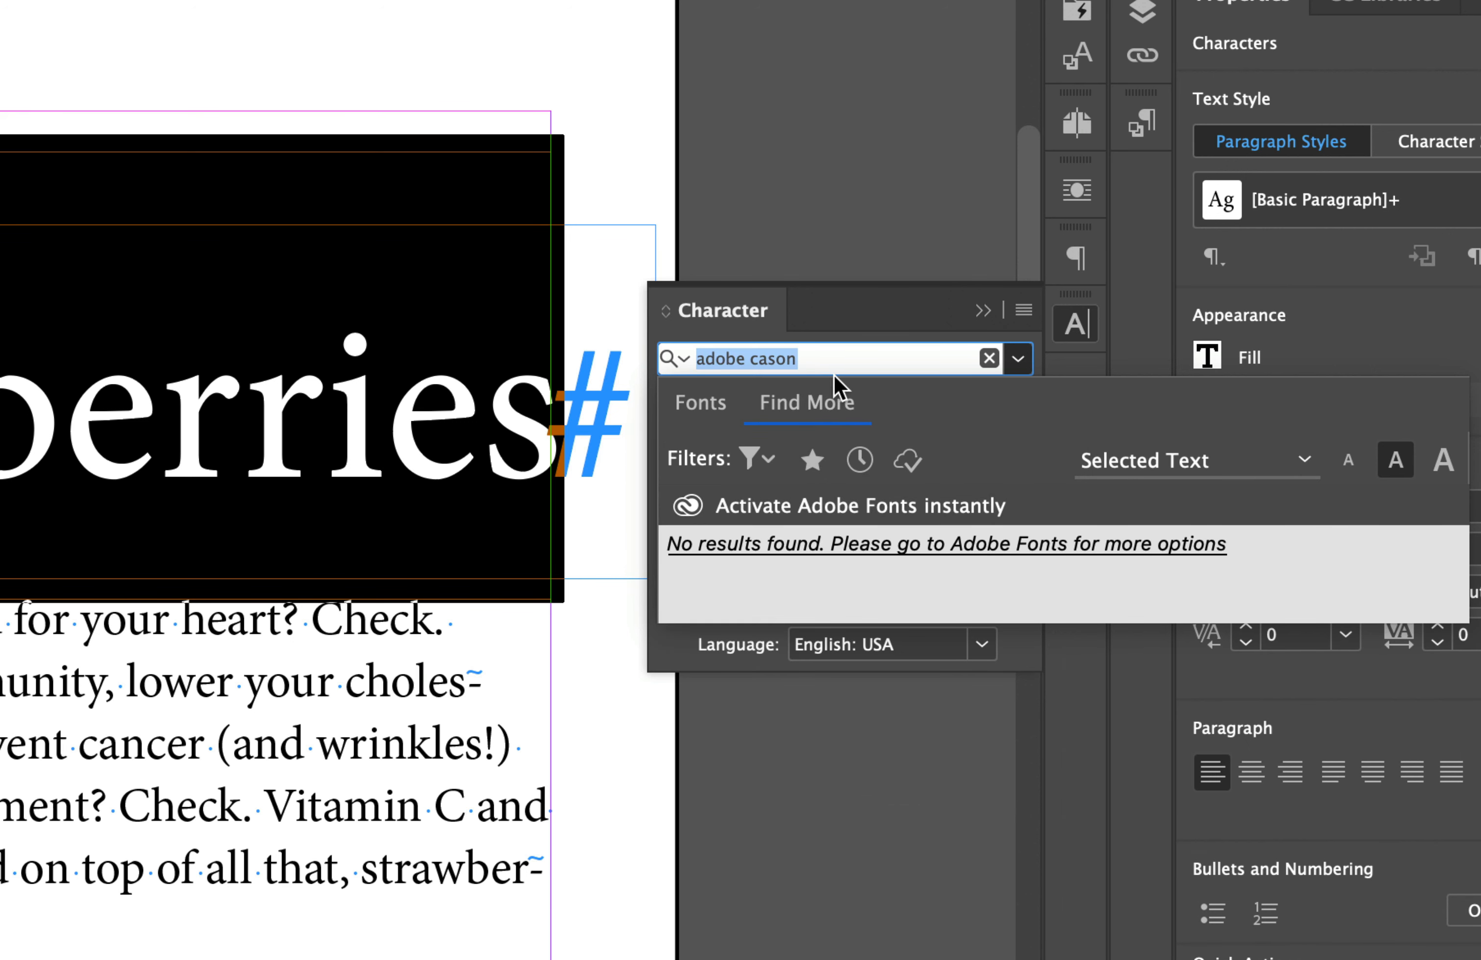
pyautogui.write('caslon')
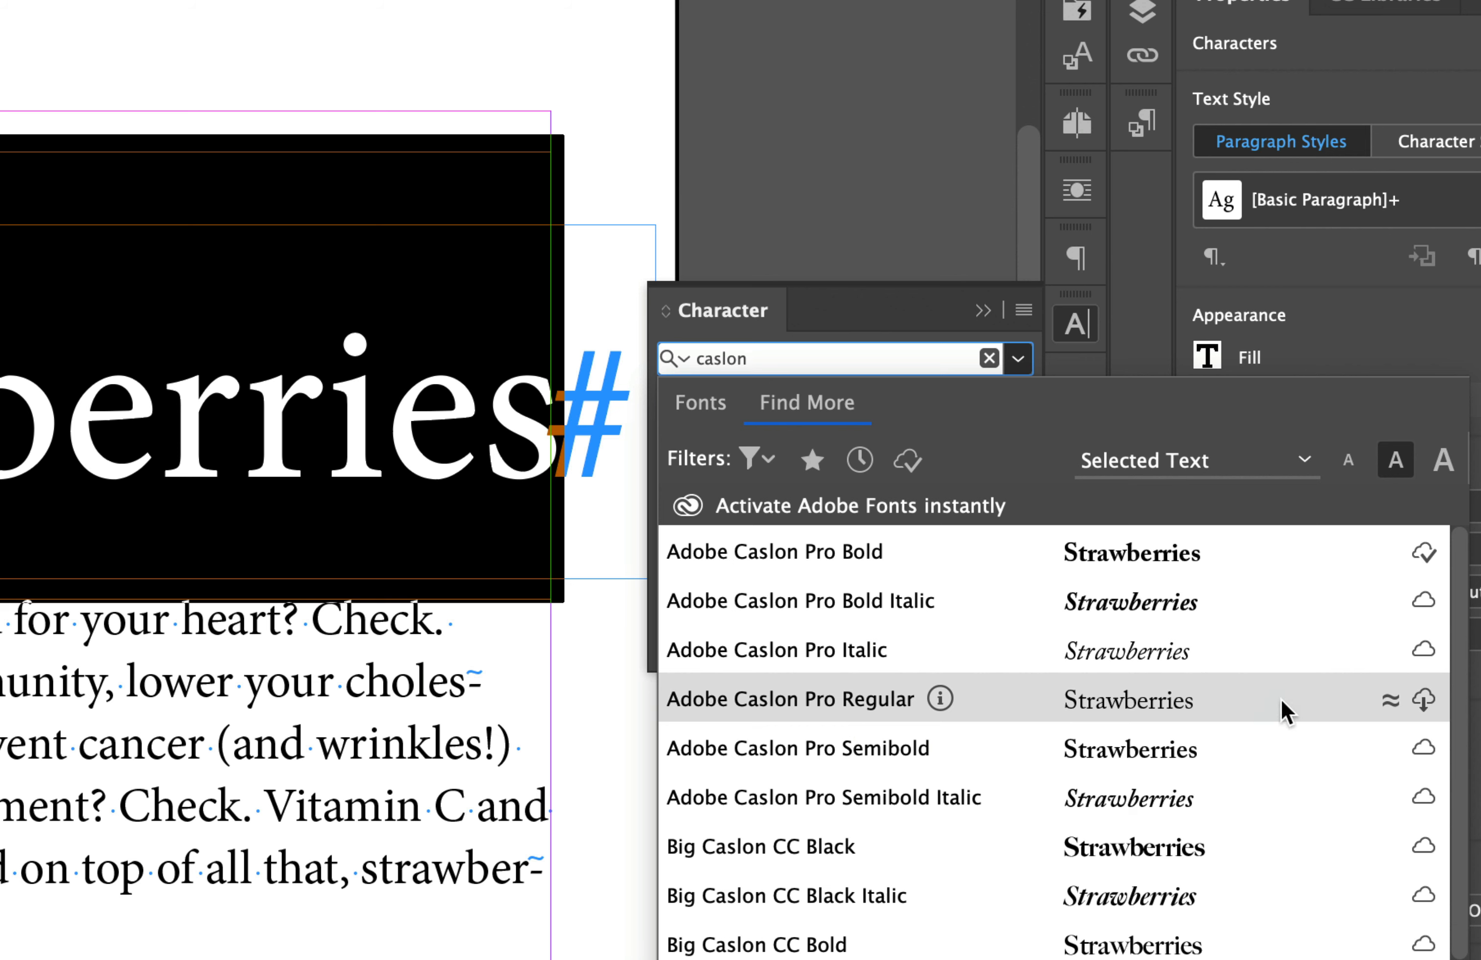
pyautogui.click(1423, 699)
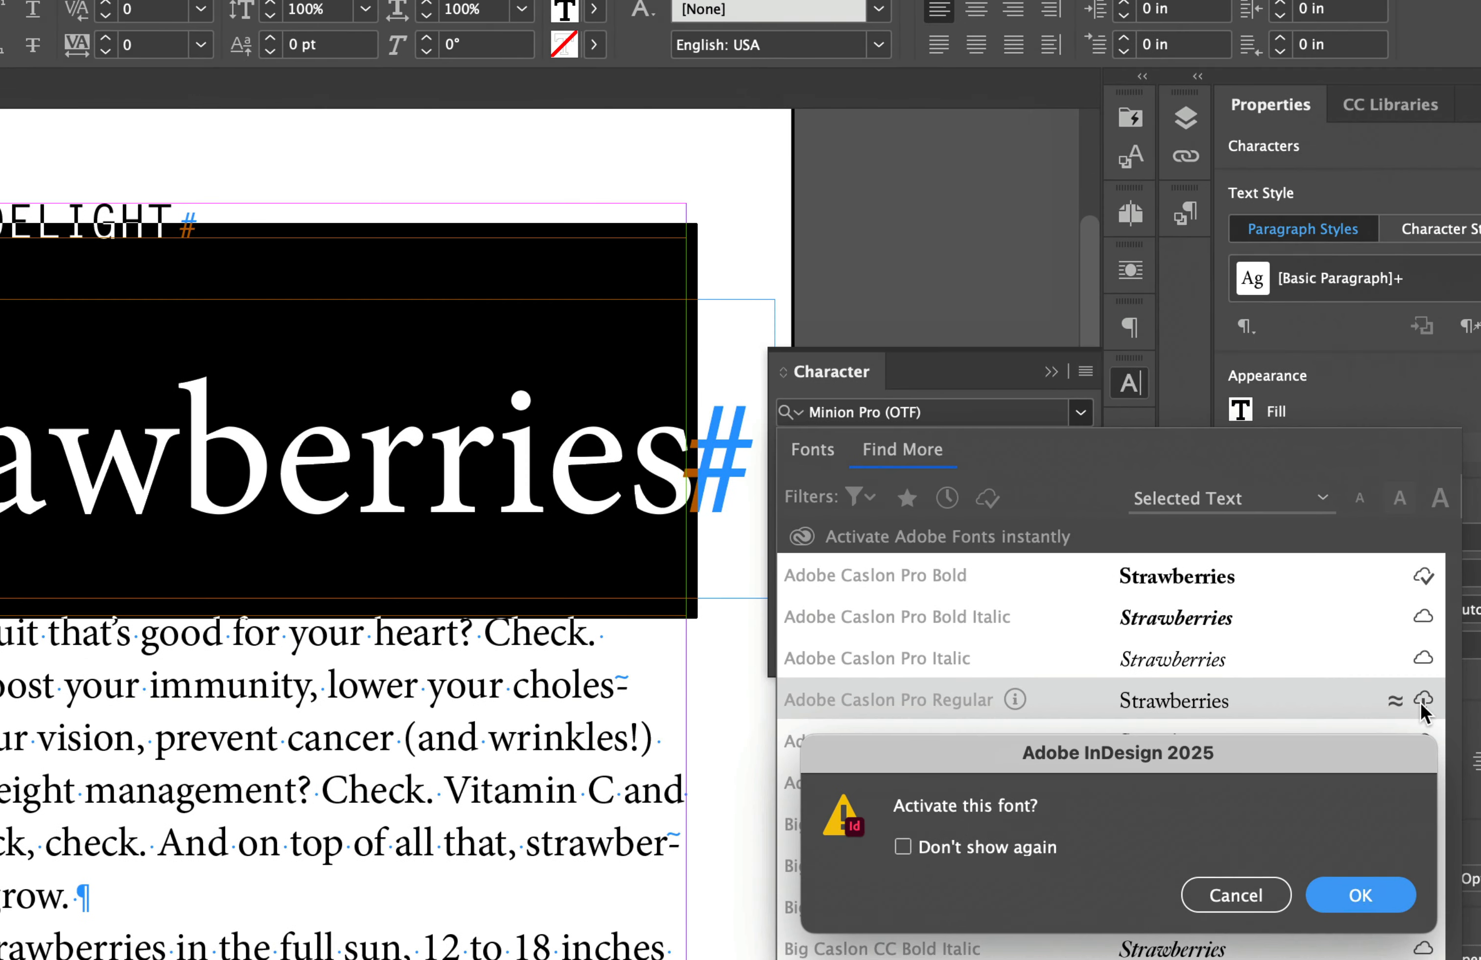
pyautogui.click(1352, 933)
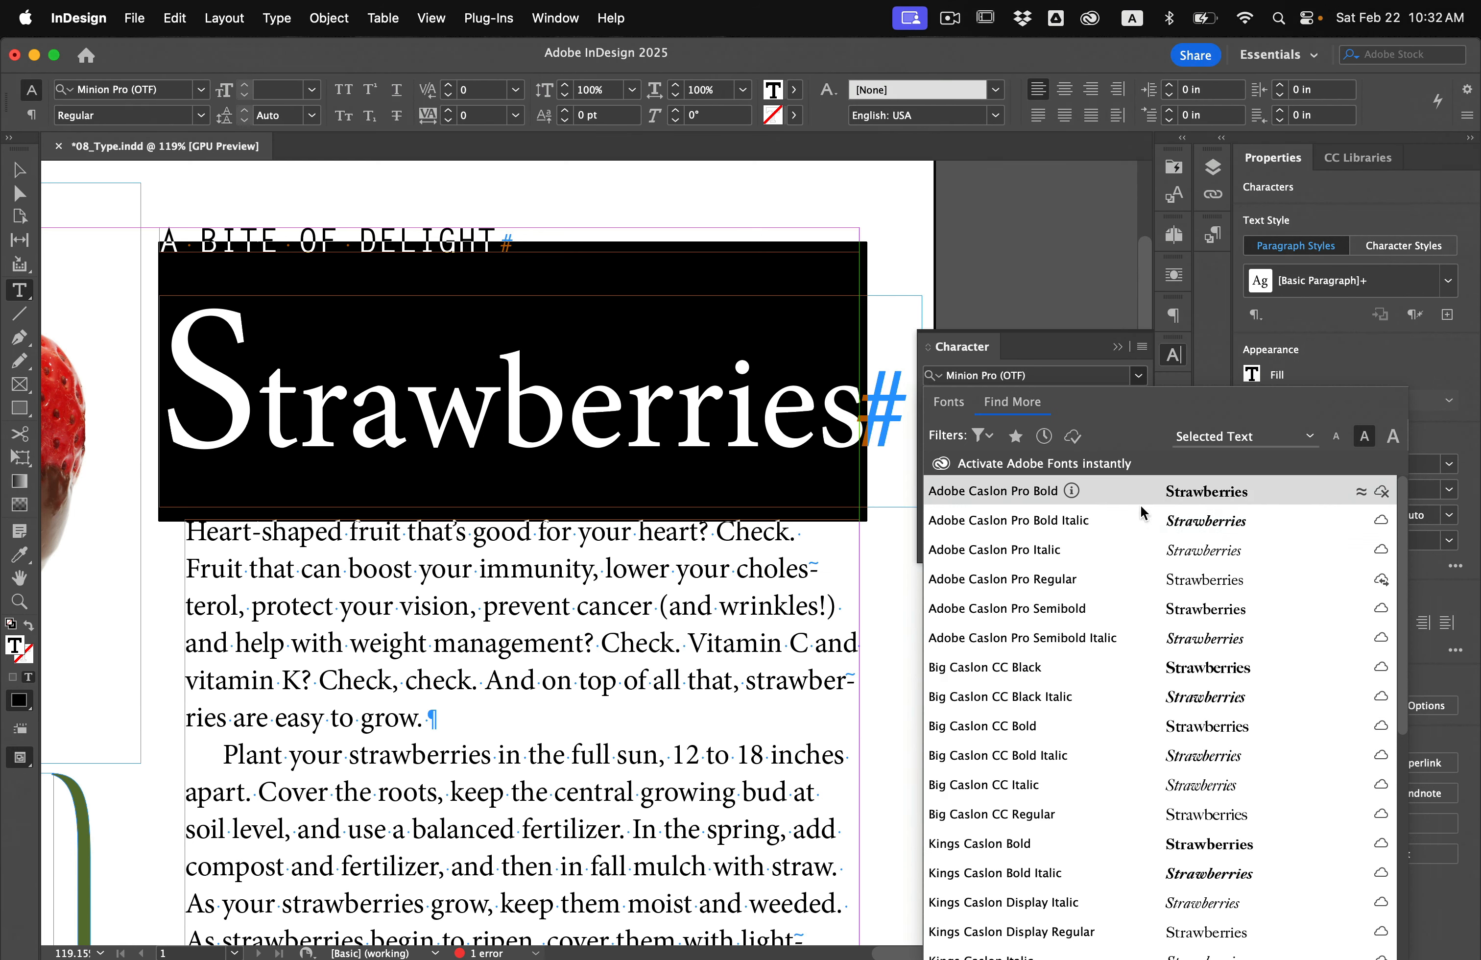
# - Apply the activated Adobe Caslon Pro font to the "Strawberries" headline and deselect the text
pyautogui.click(948, 402)
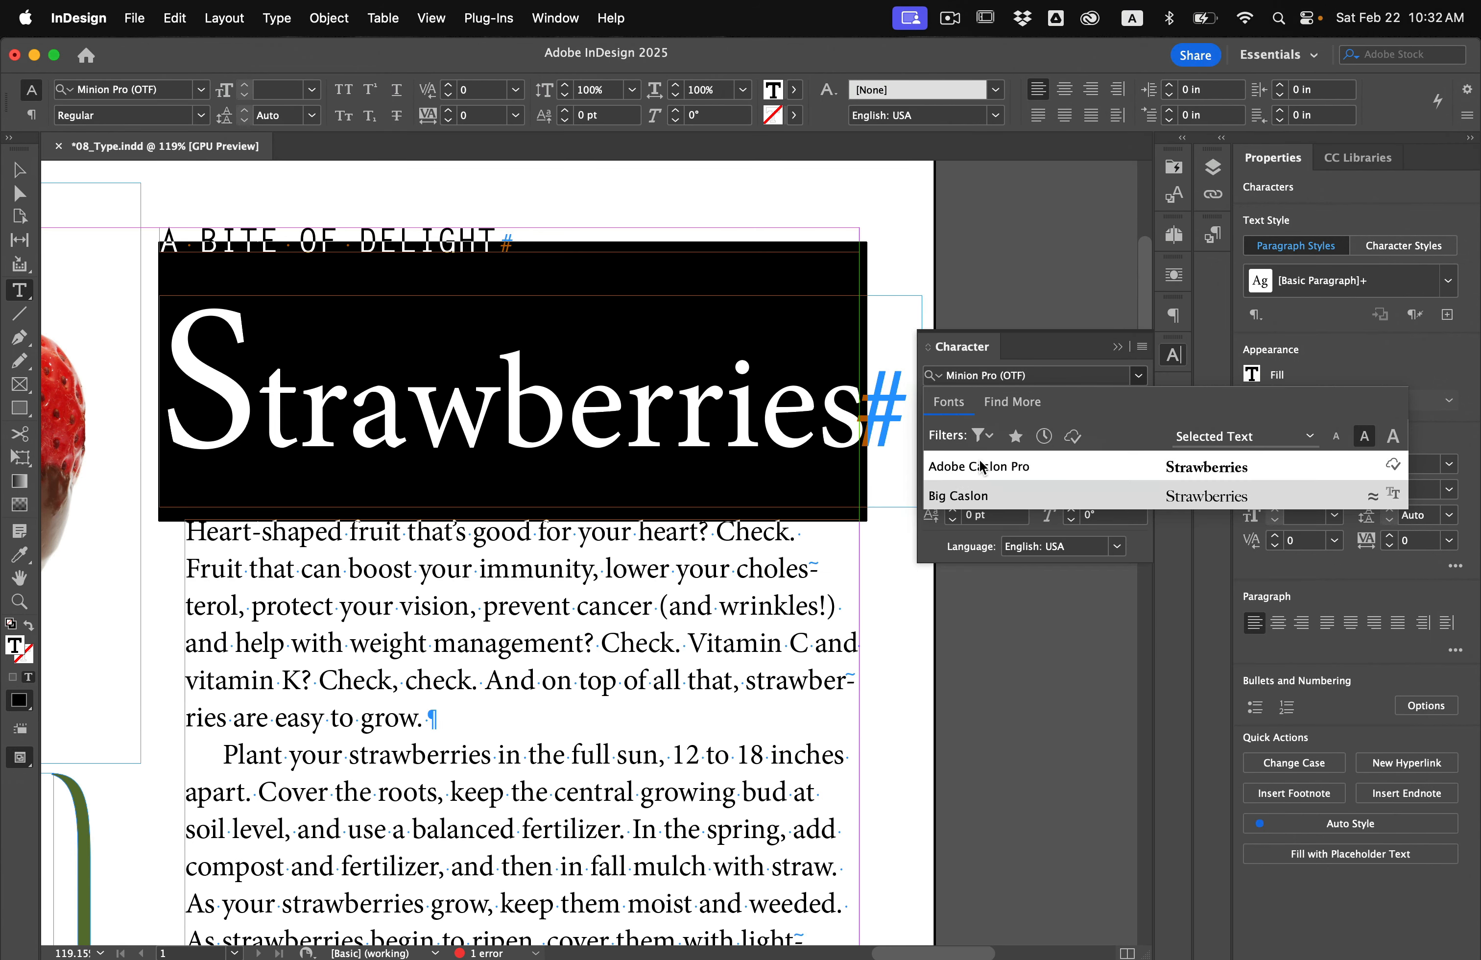
pyautogui.click(1118, 466)
pyautogui.click(521, 417)
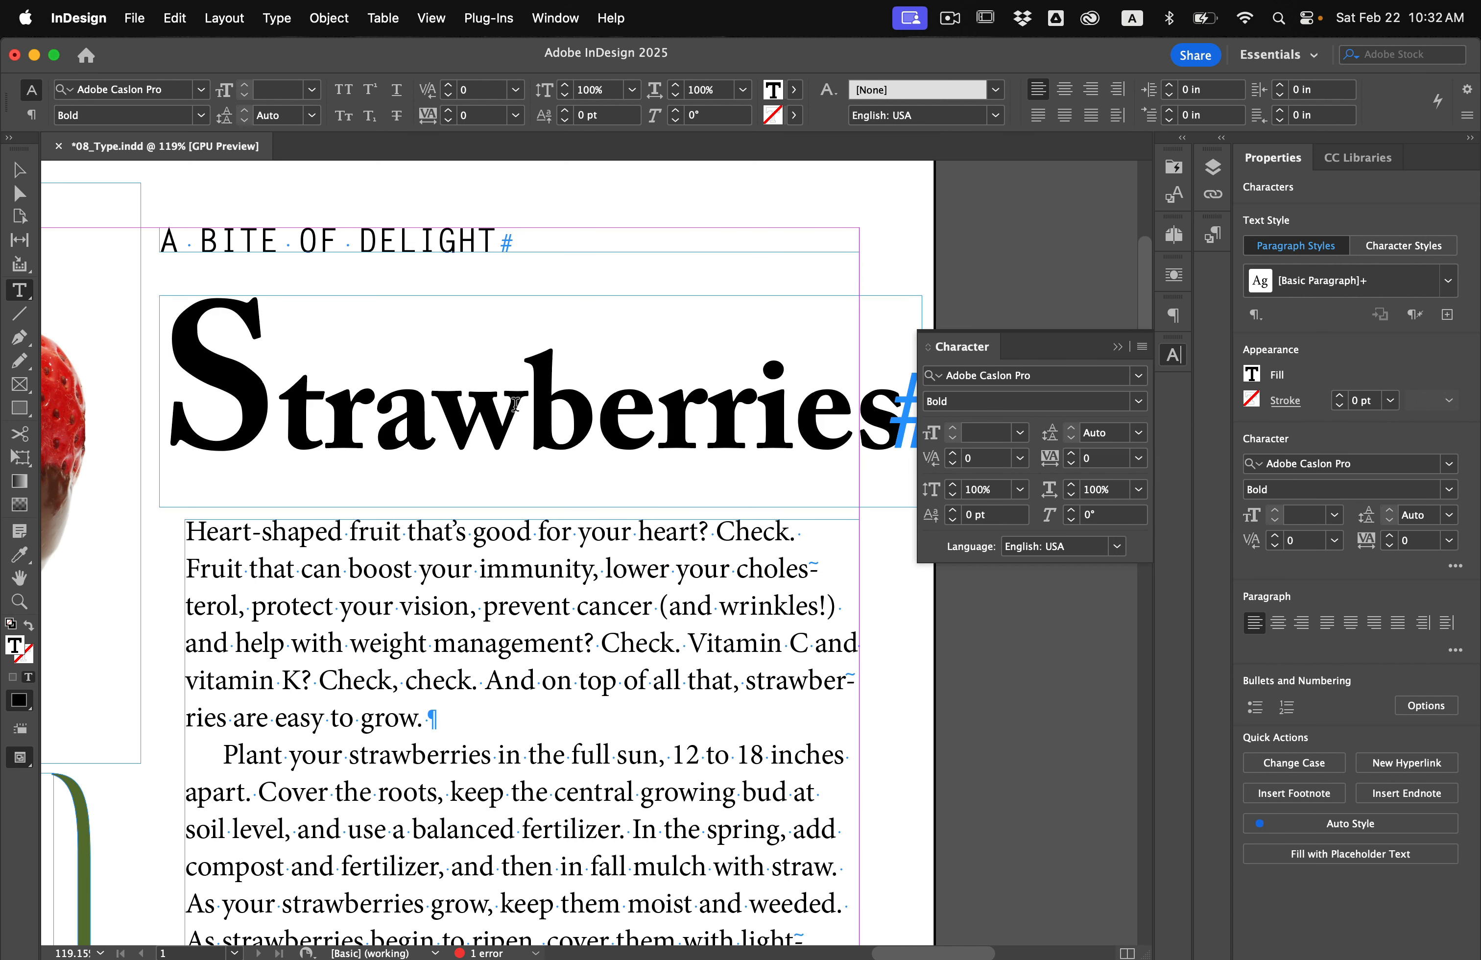
# - Set the font style of the "Strawberries" headline to Regular
pyautogui.doubleClick(644, 424)
pyautogui.click(1110, 405)
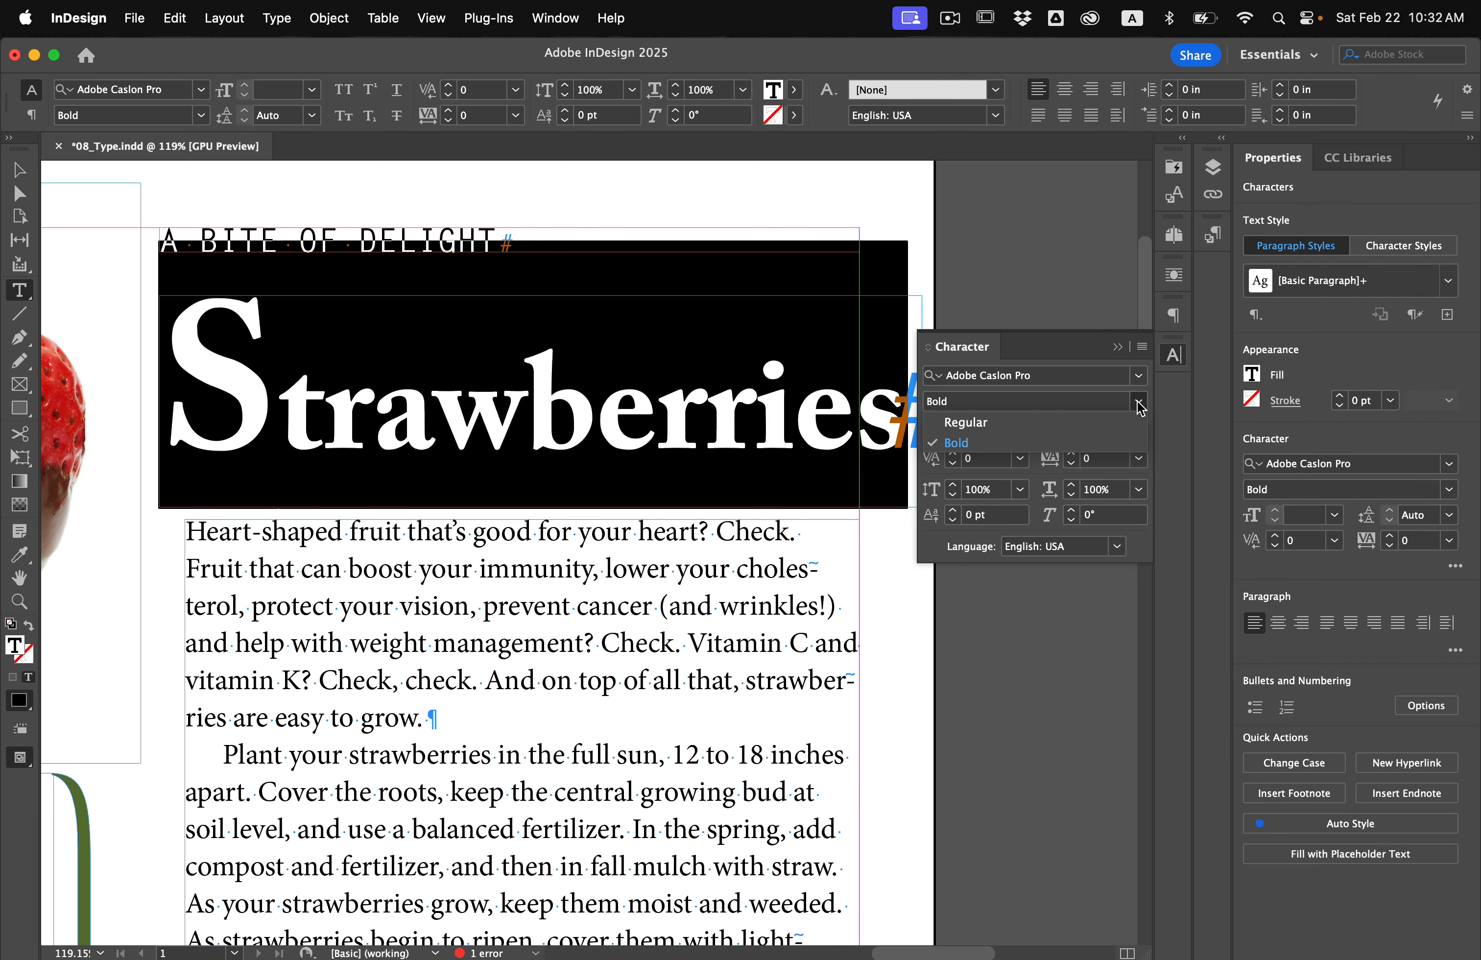
pyautogui.click(1054, 404)
pyautogui.click(610, 427)
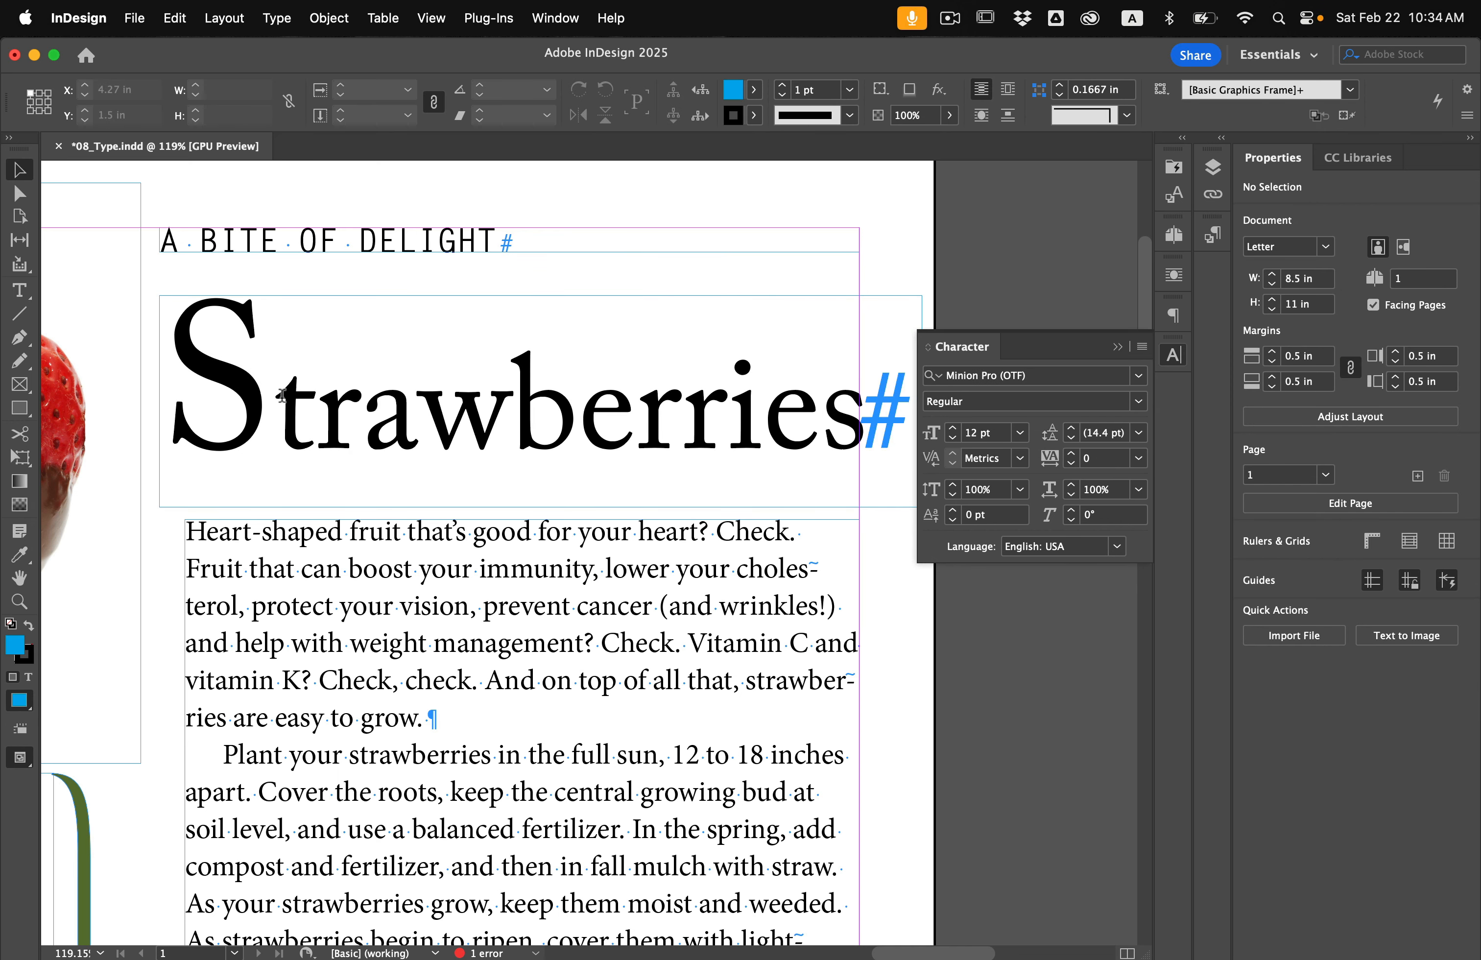
# - Set only the initial "S" of the "Strawberries" headline to the Italic style and deselect it
pyautogui.doubleClick(281, 395)
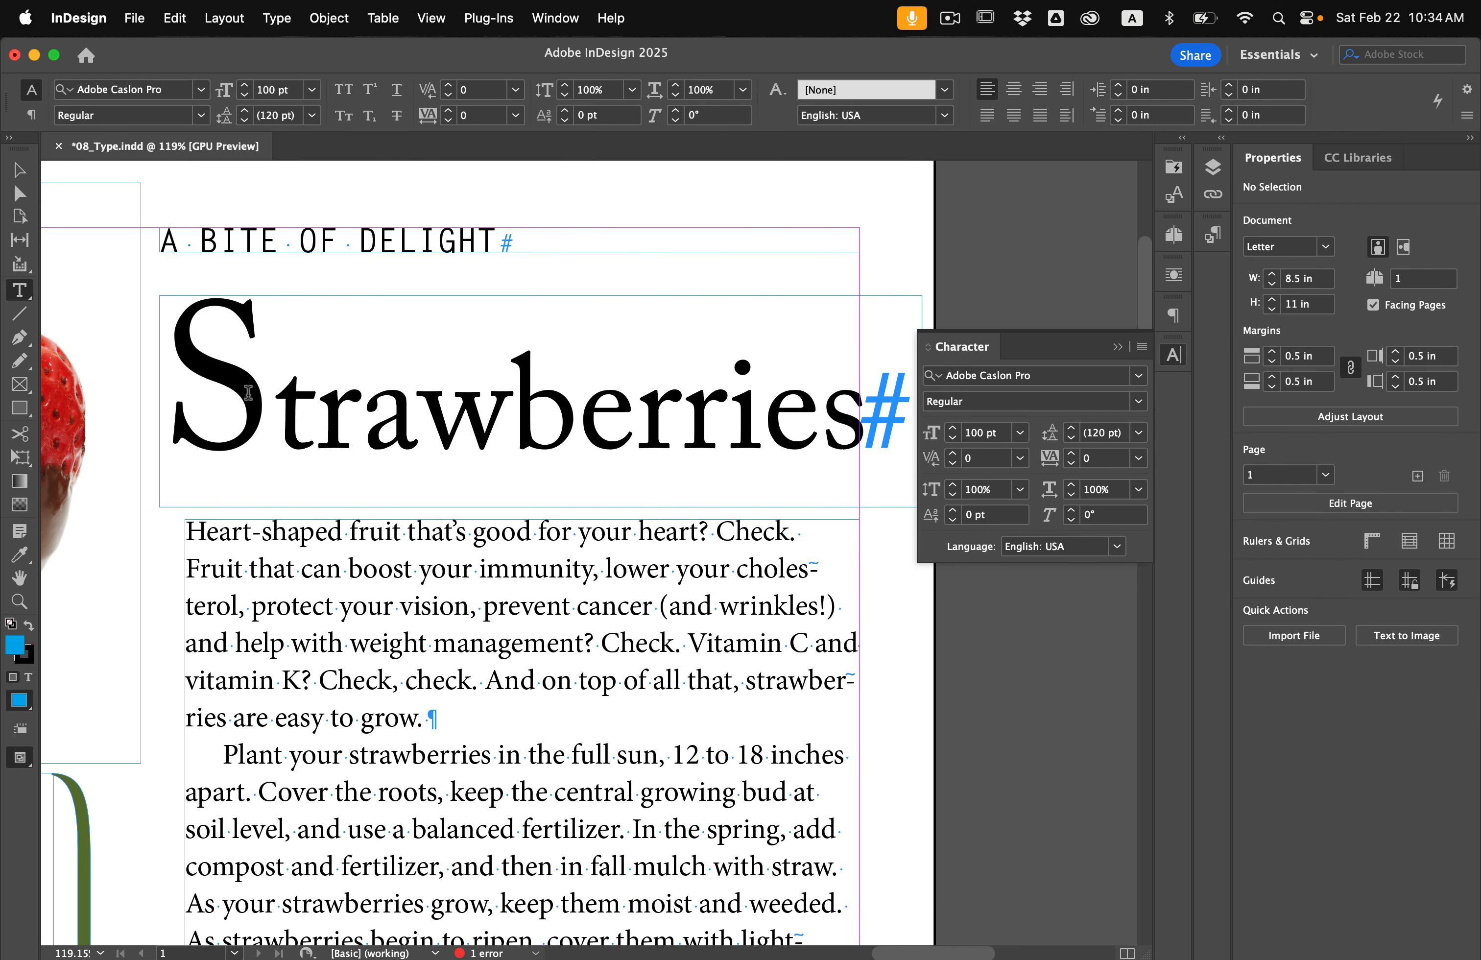
pyautogui.hotkey('shift', 'Left')
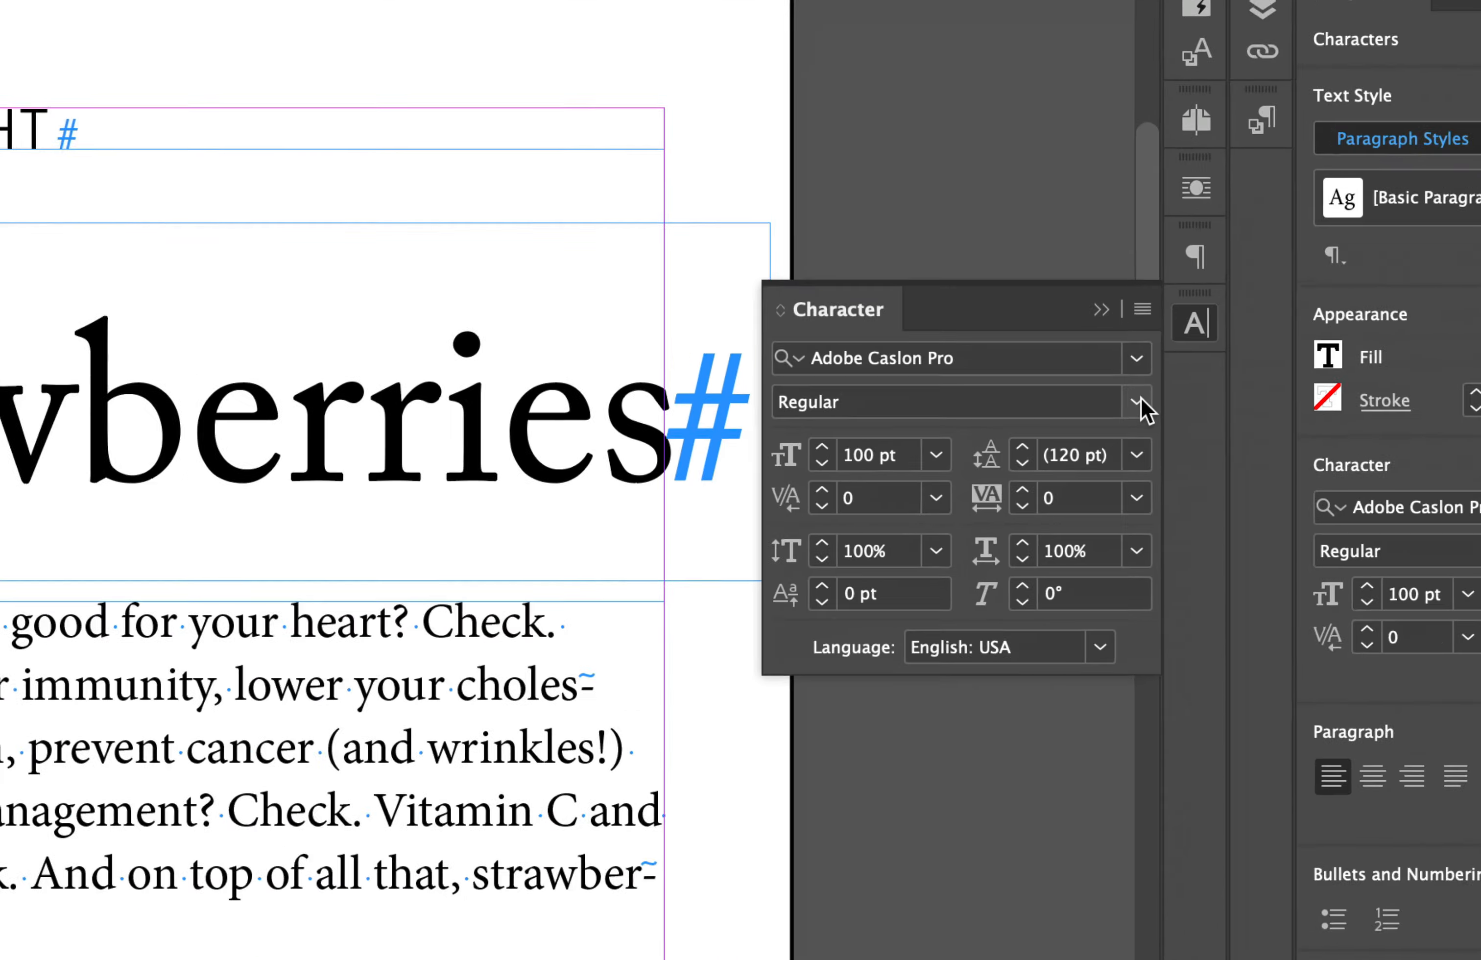
pyautogui.click(1140, 403)
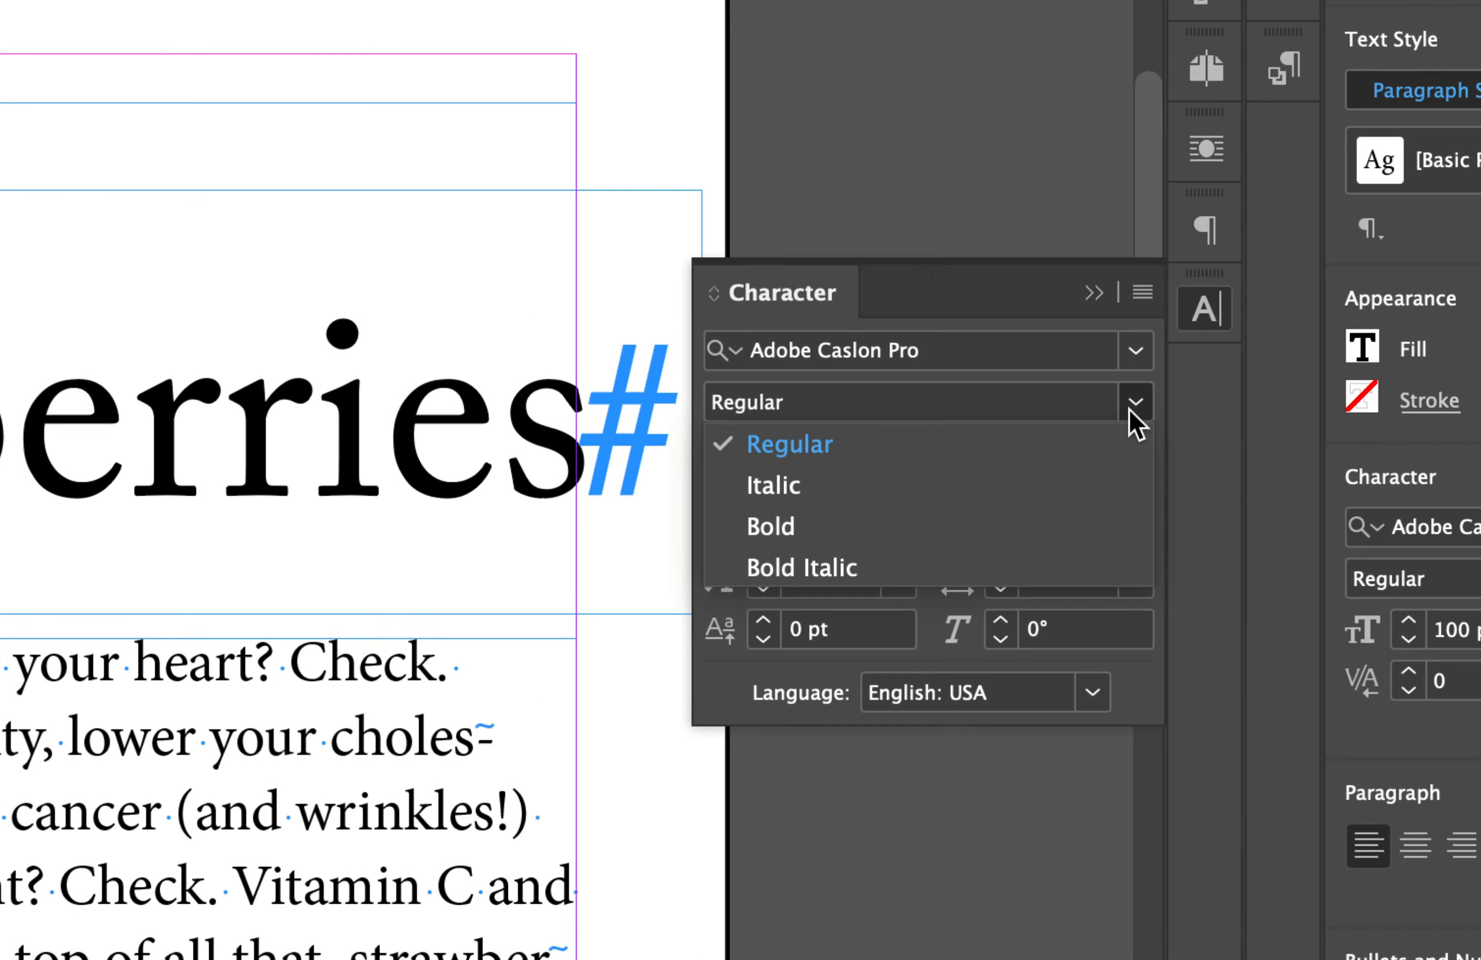
pyautogui.click(808, 485)
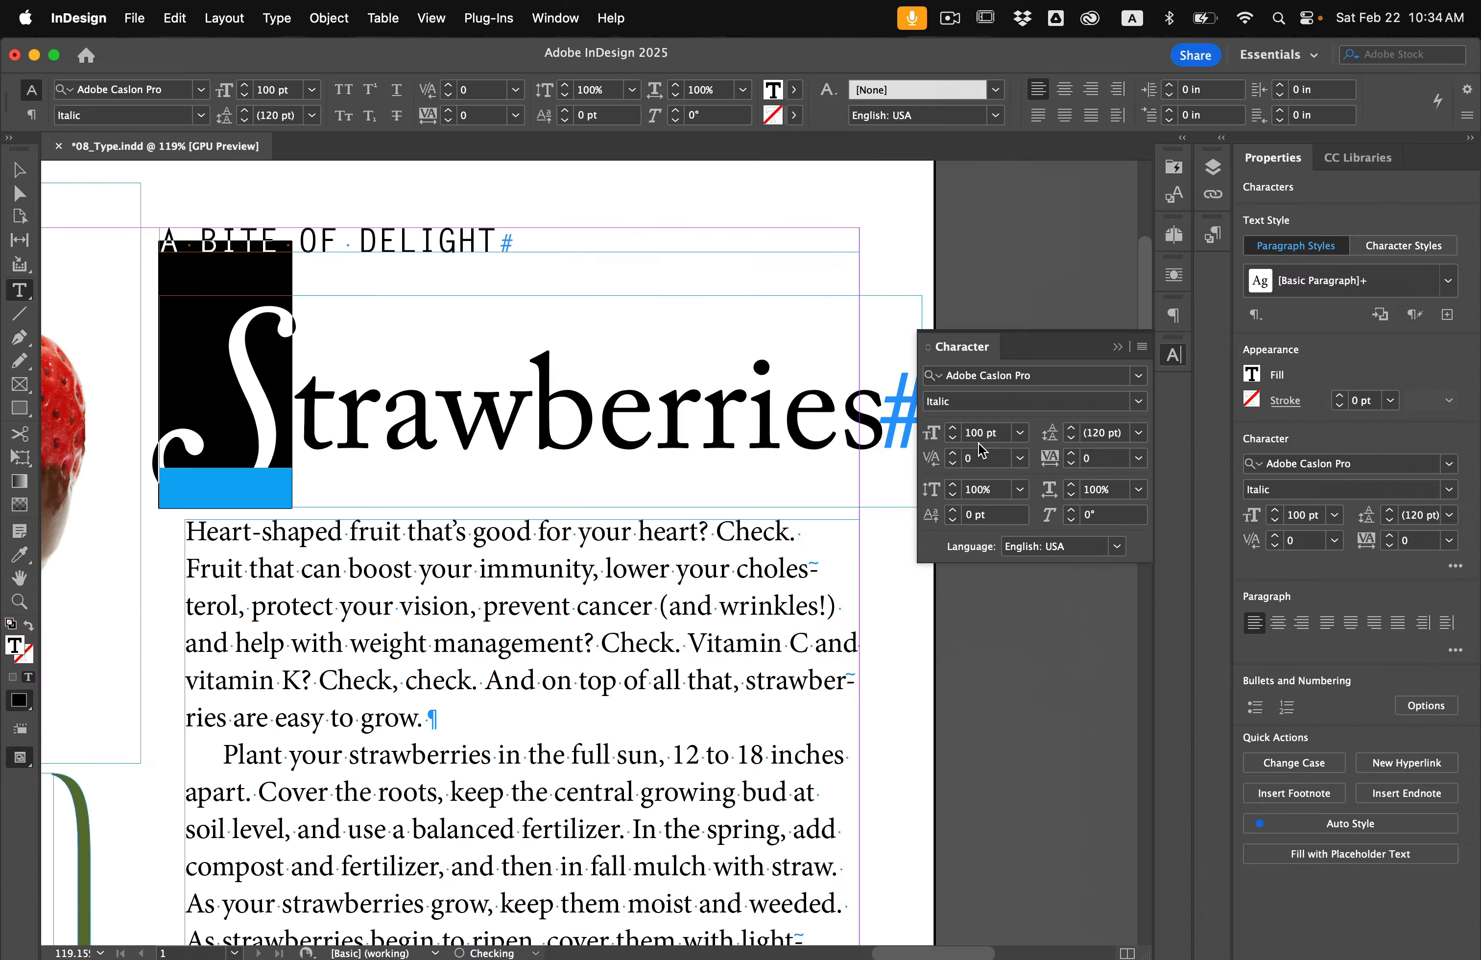
pyautogui.click(587, 357)
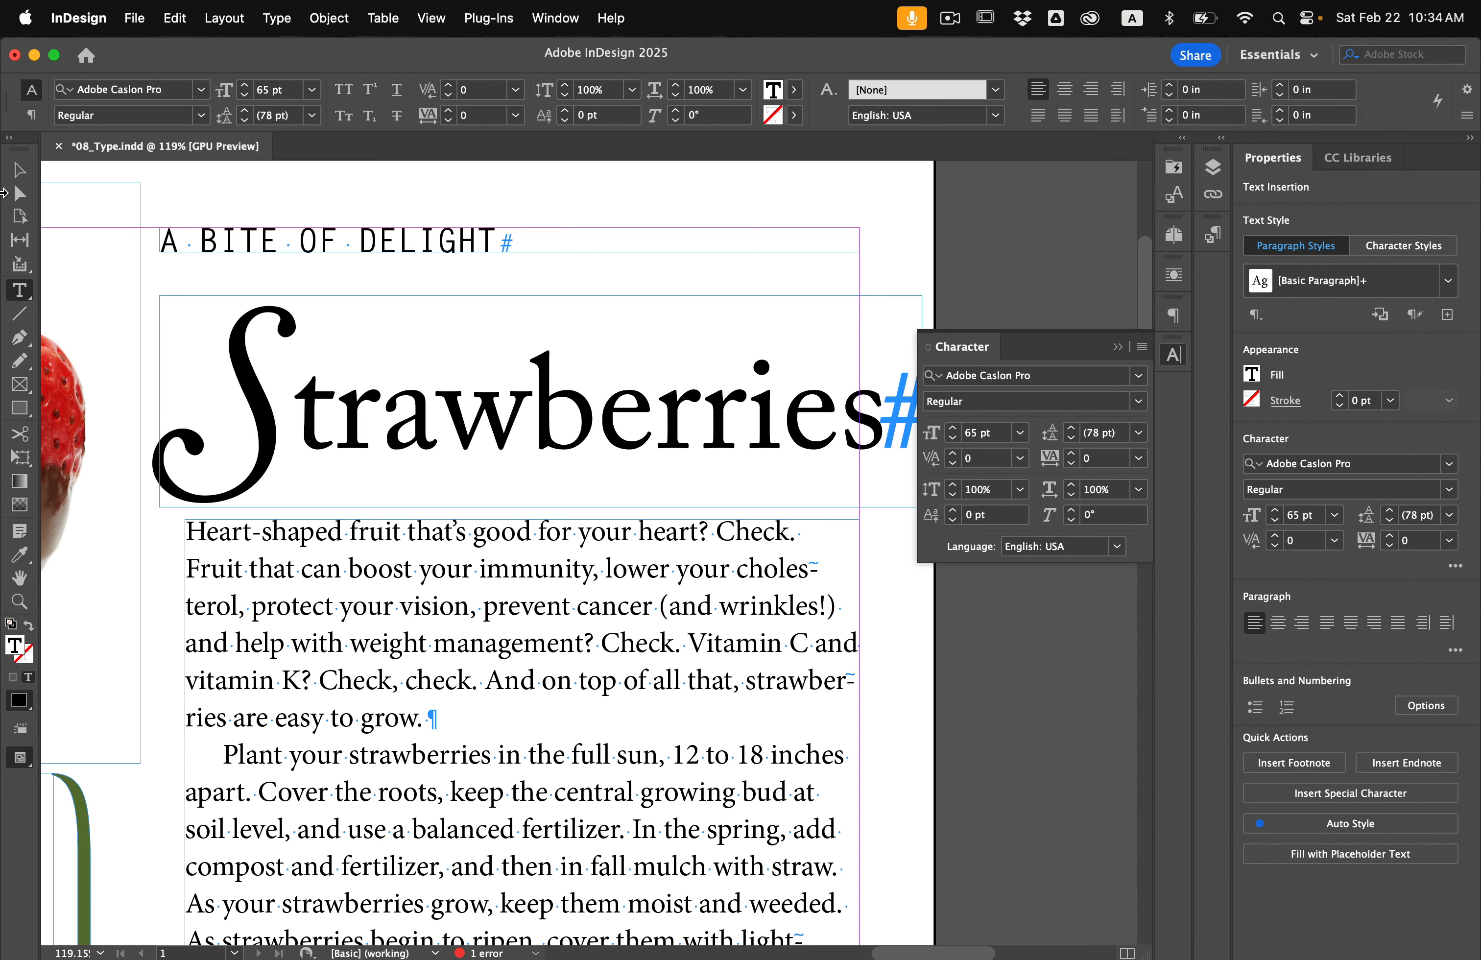
pyautogui.moveTo(41, 167); pyautogui.dragTo(1, 114)
pyautogui.press('Escape')
pyautogui.click(674, 241)
# - Select all the text of the "You stand out like a strawberry in a bowl of peas" quote between the green braces
pyautogui.hscroll(-5, 672, 534)
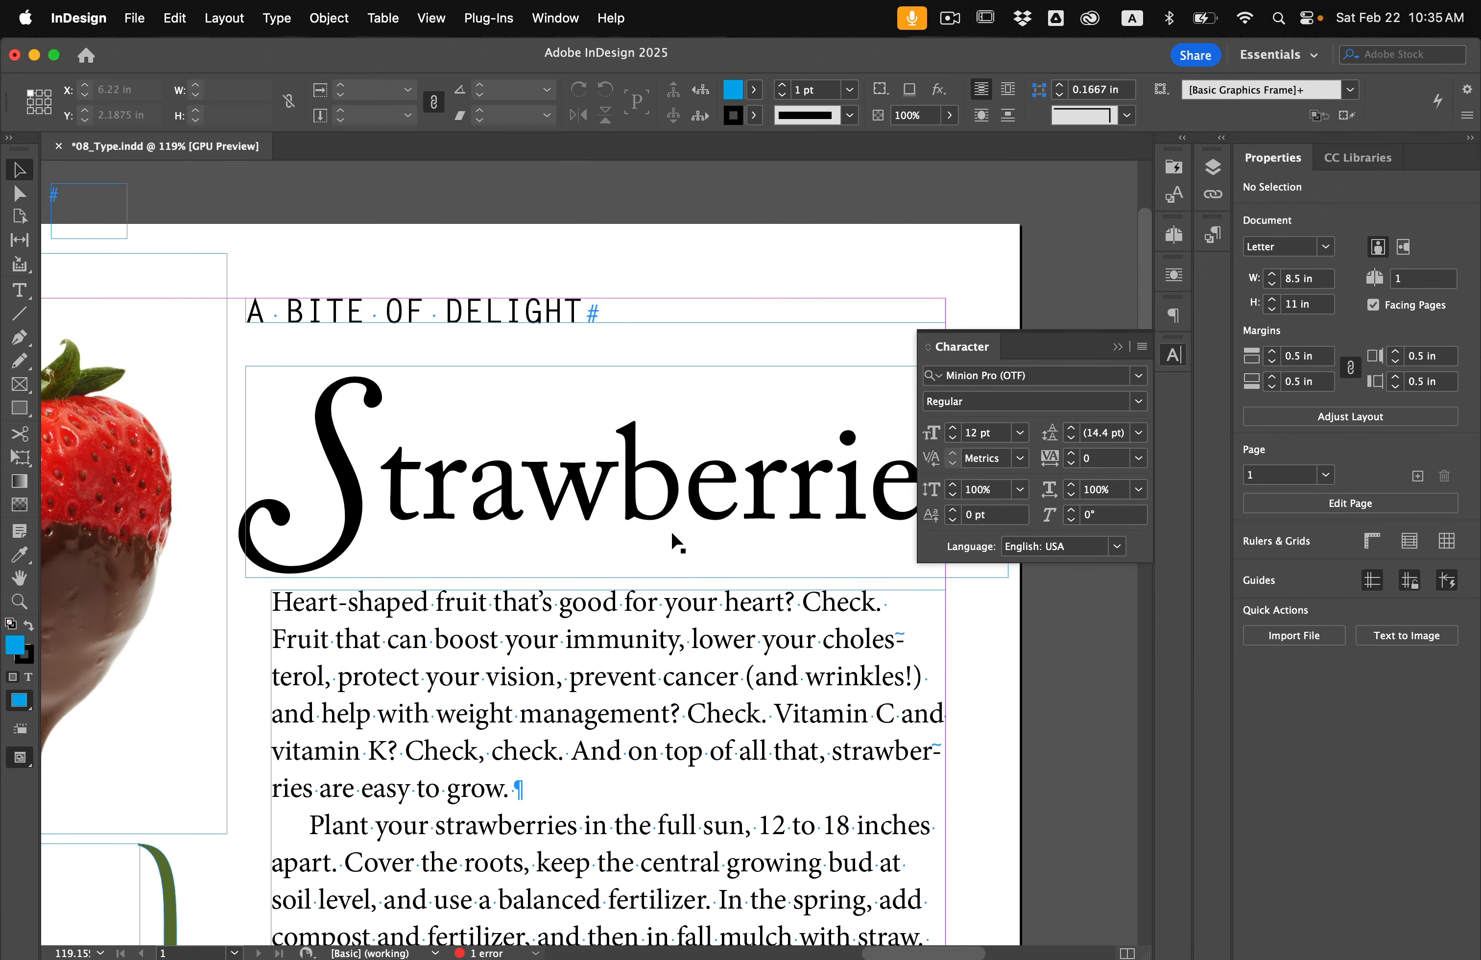
pyautogui.scroll(-7, 672, 534)
pyautogui.scroll(-5, 674, 542)
pyautogui.hscroll(-3, 674, 543)
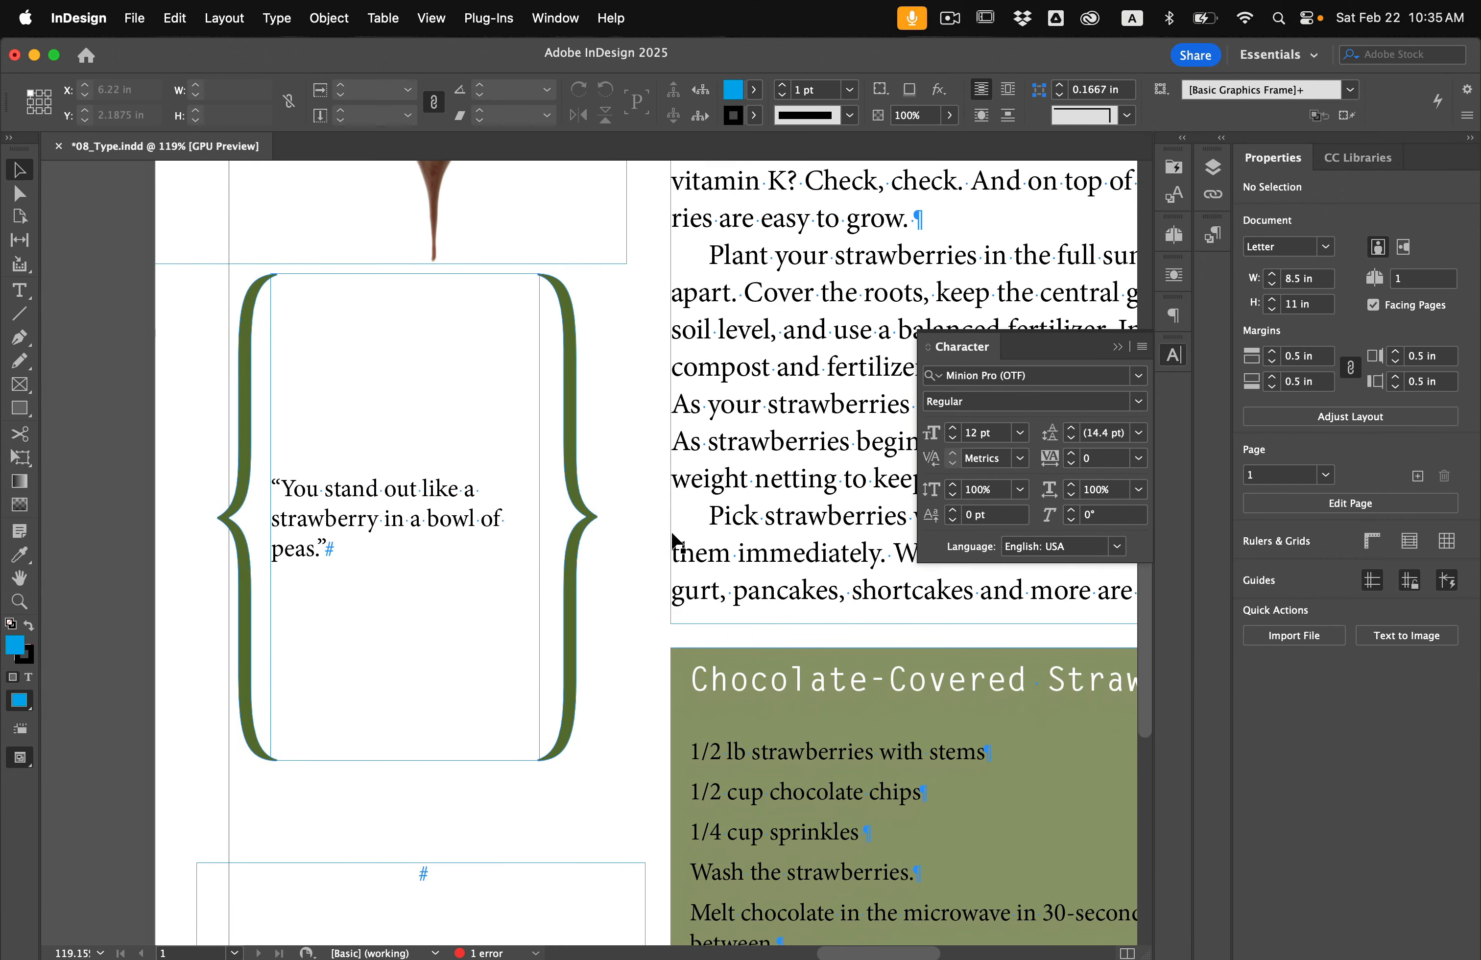
pyautogui.click(360, 517)
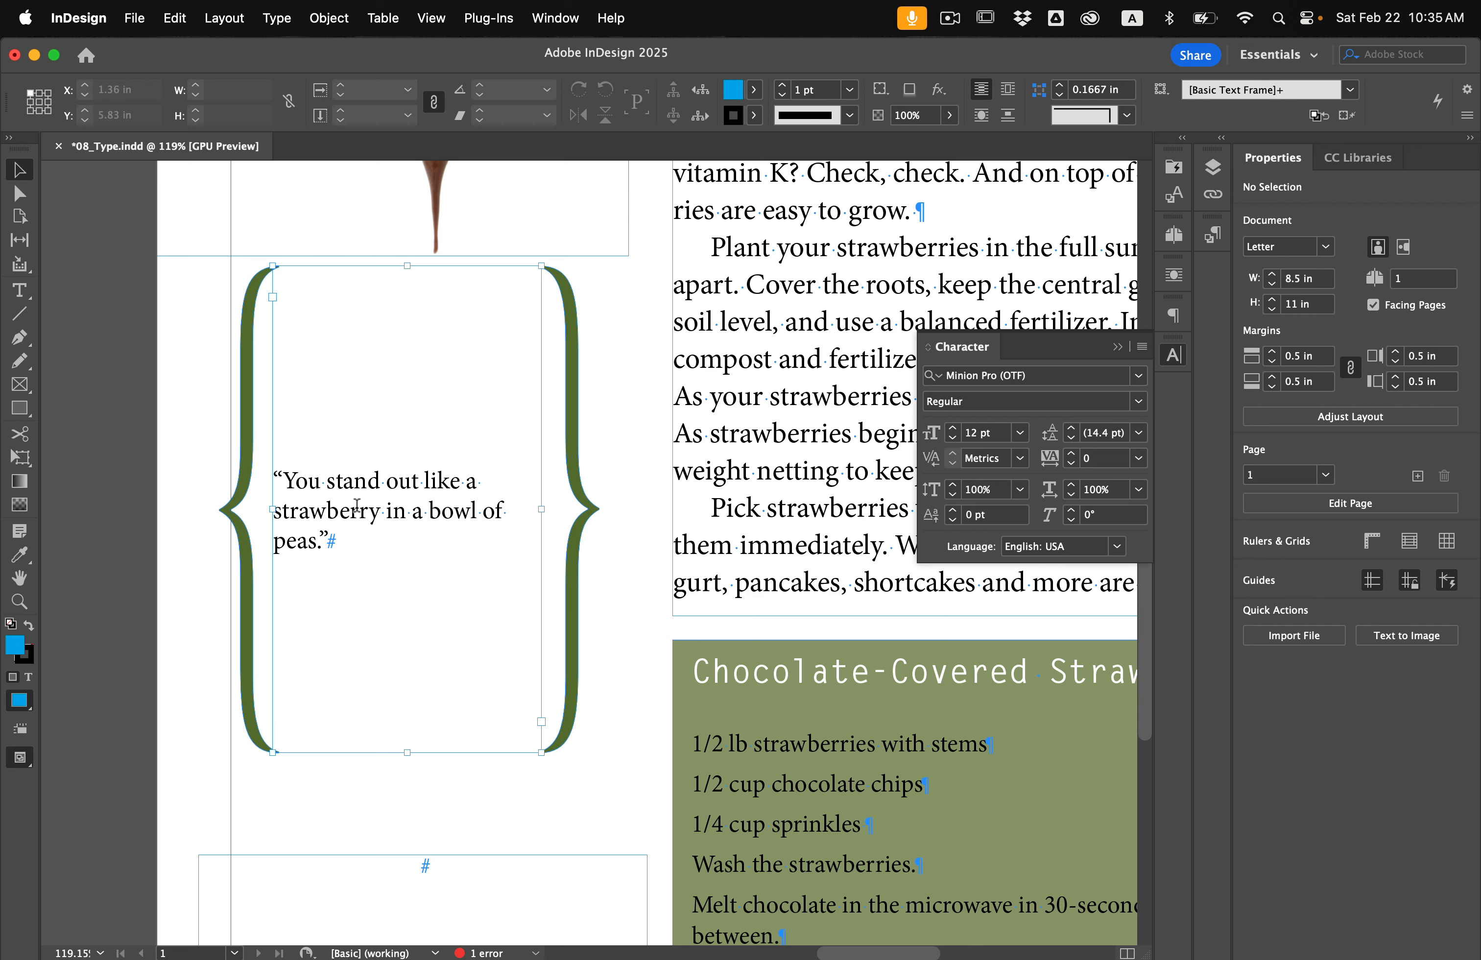
pyautogui.press('super+a')
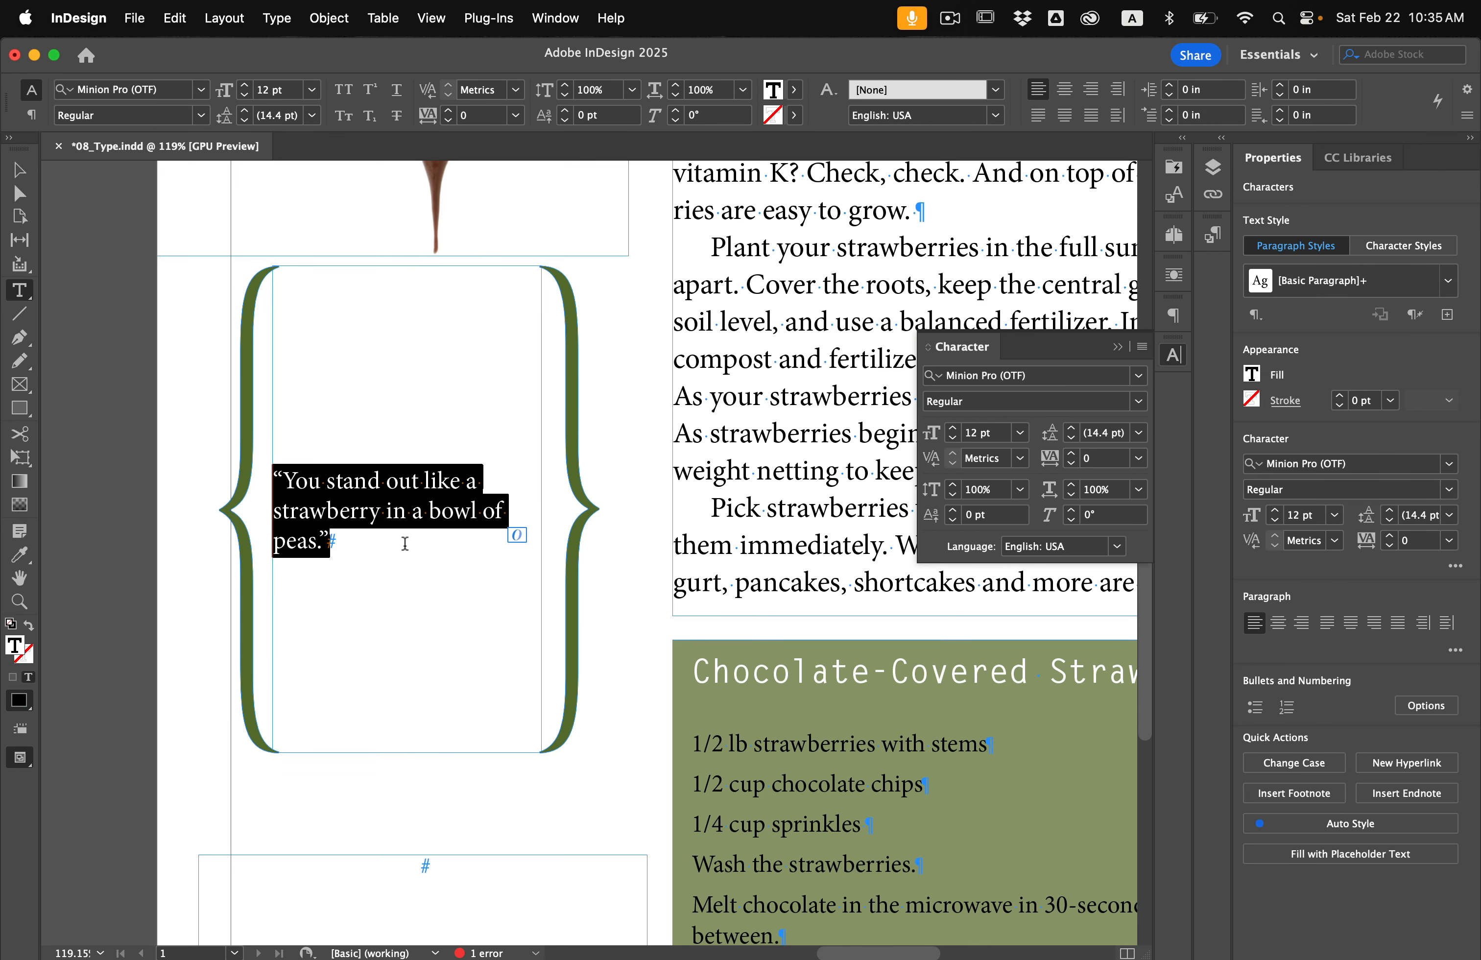
pyautogui.tripleClick(301, 494)
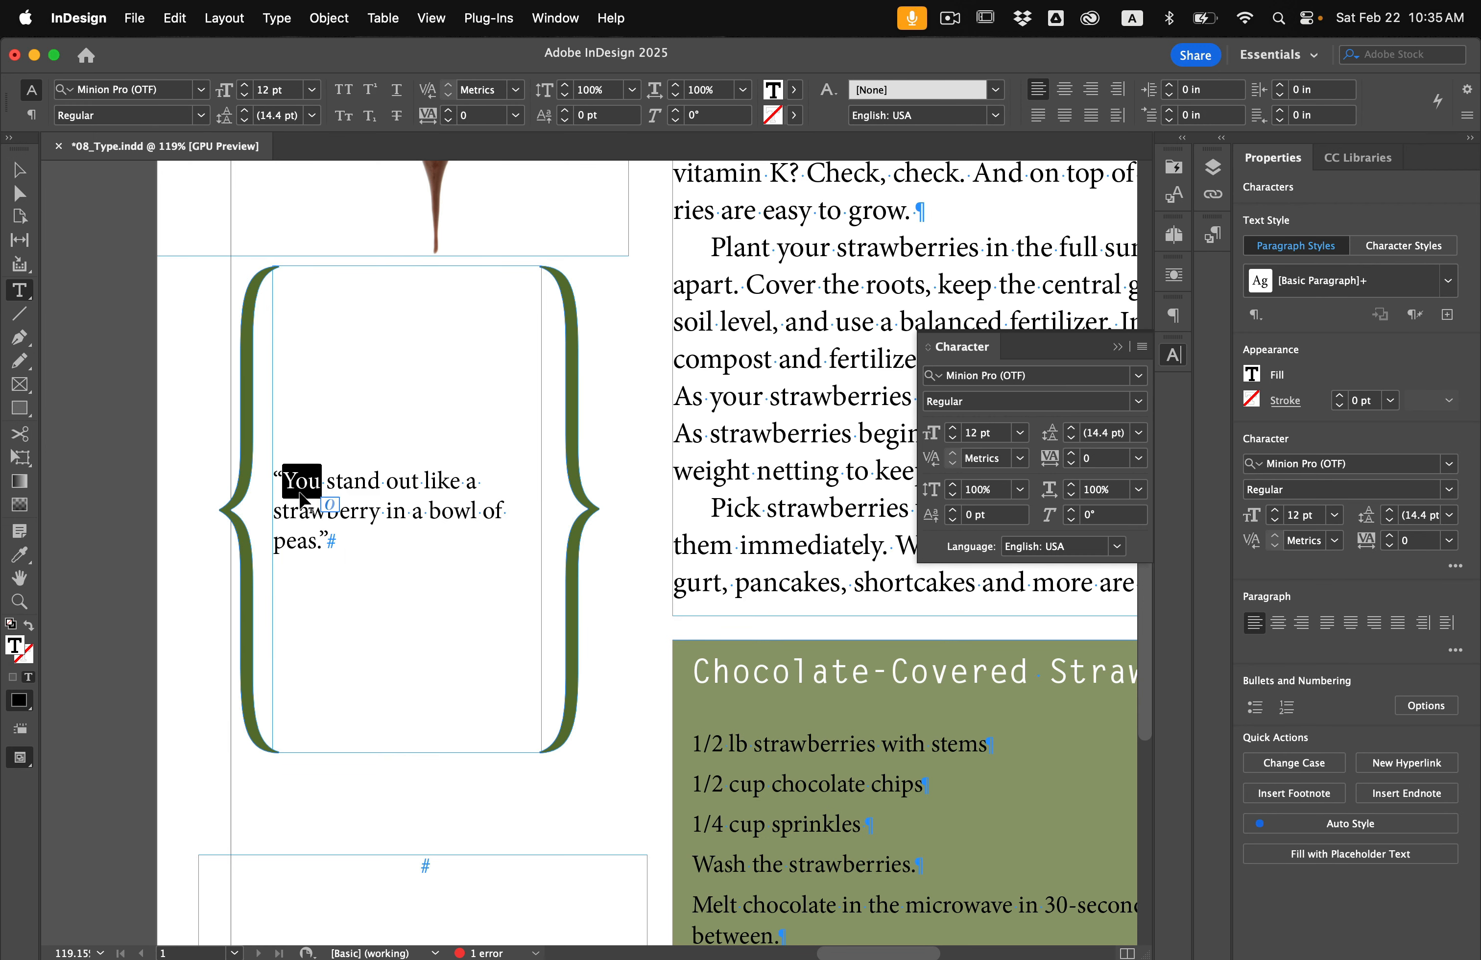
pyautogui.click(301, 498)
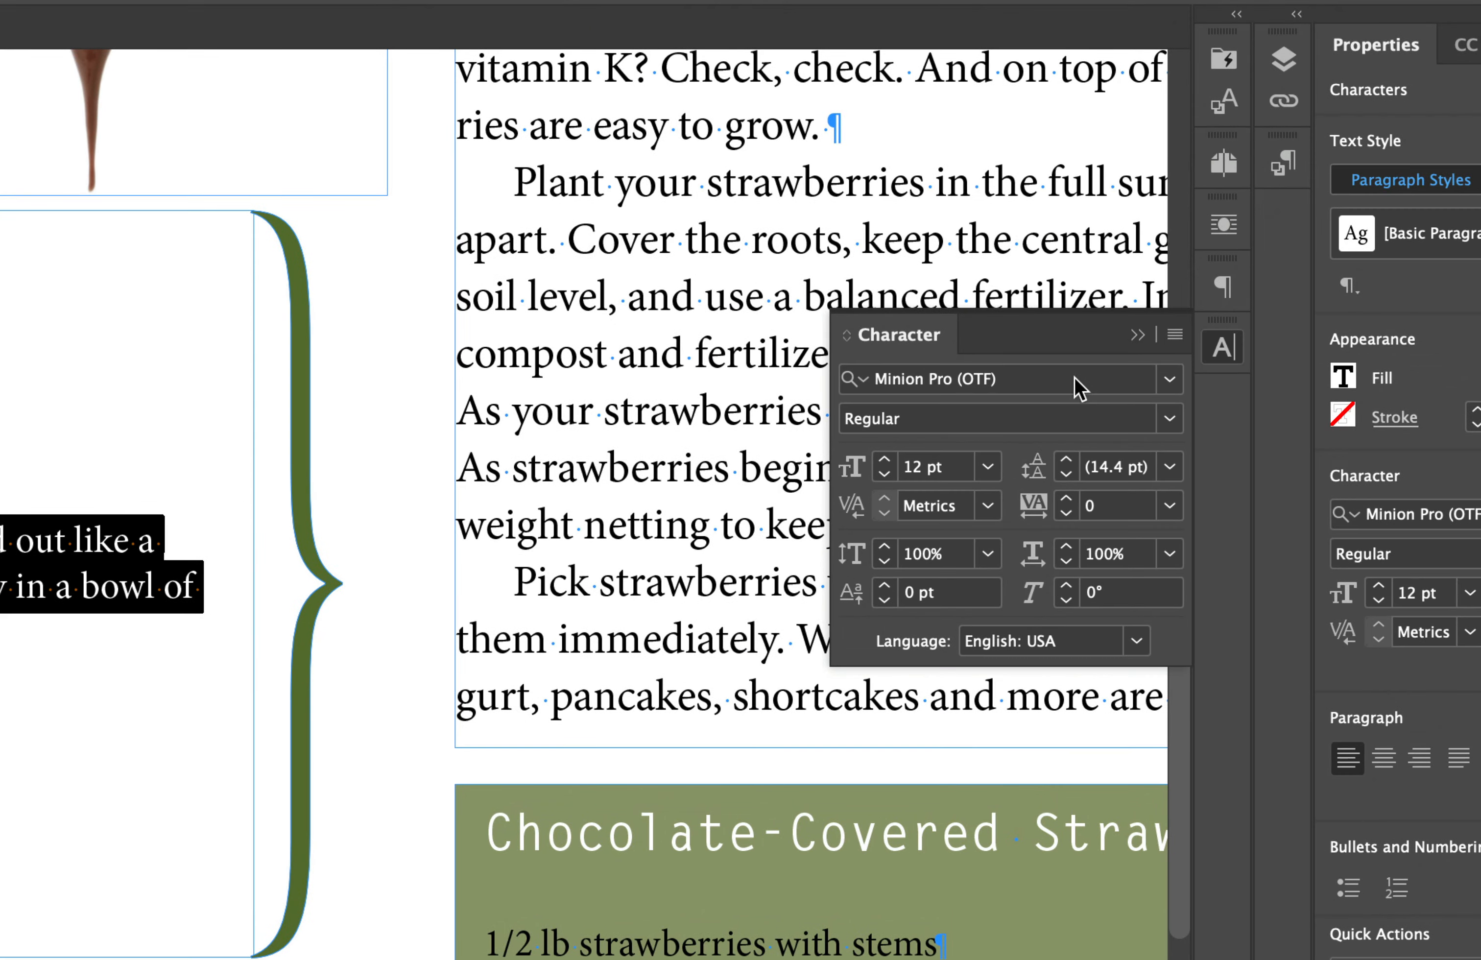
# - Try the Alfarn font on the selected quote
pyautogui.click(1074, 377)
pyautogui.write('Alfarn')
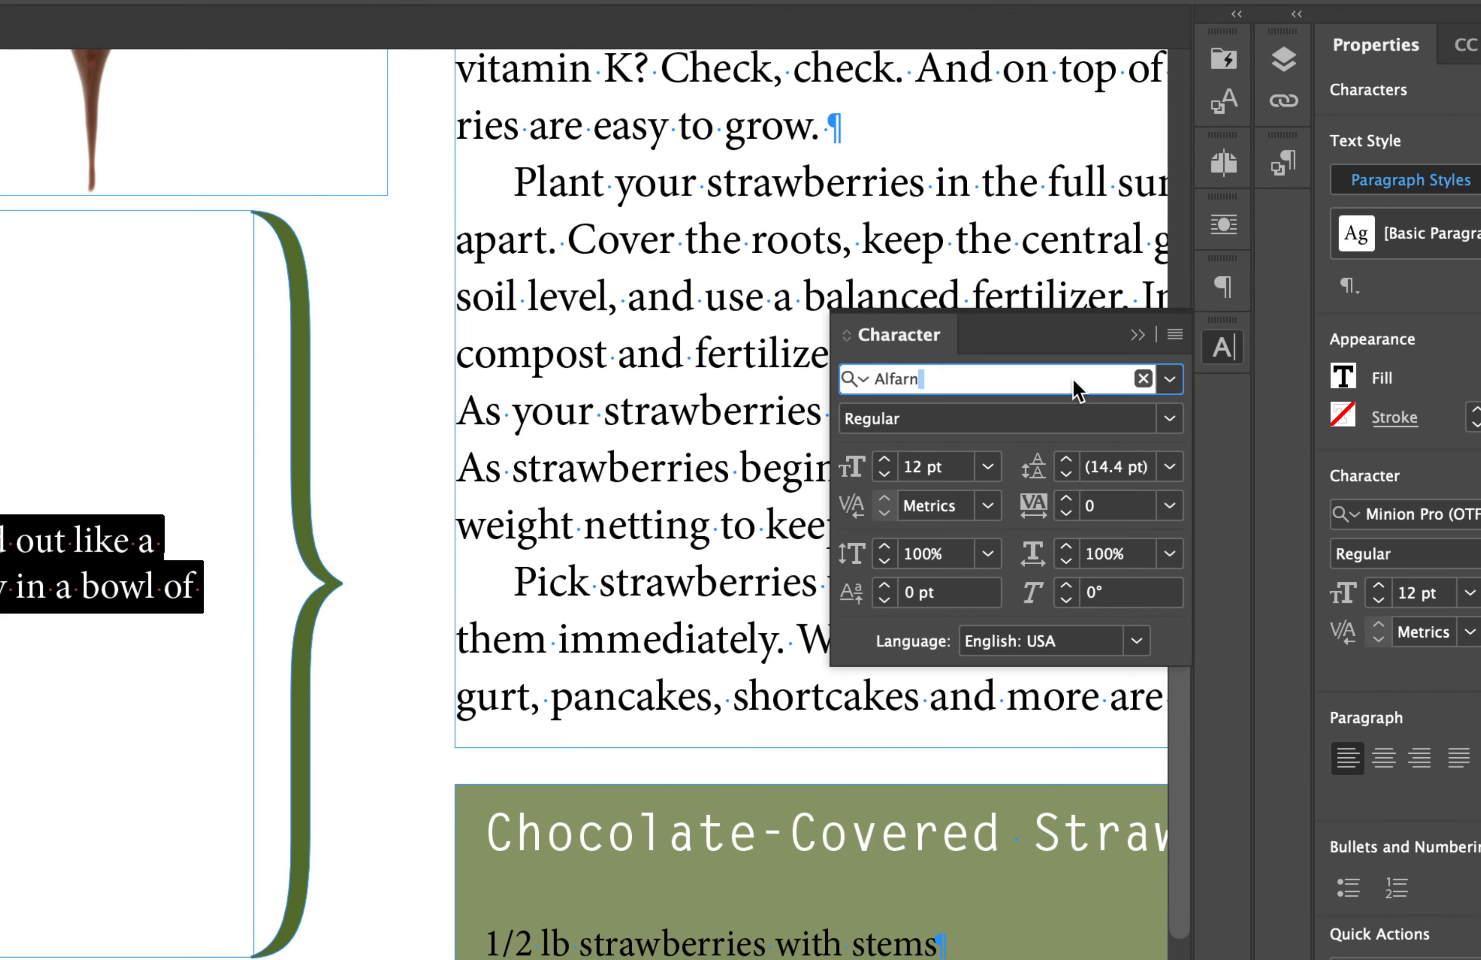
pyautogui.press('Return')
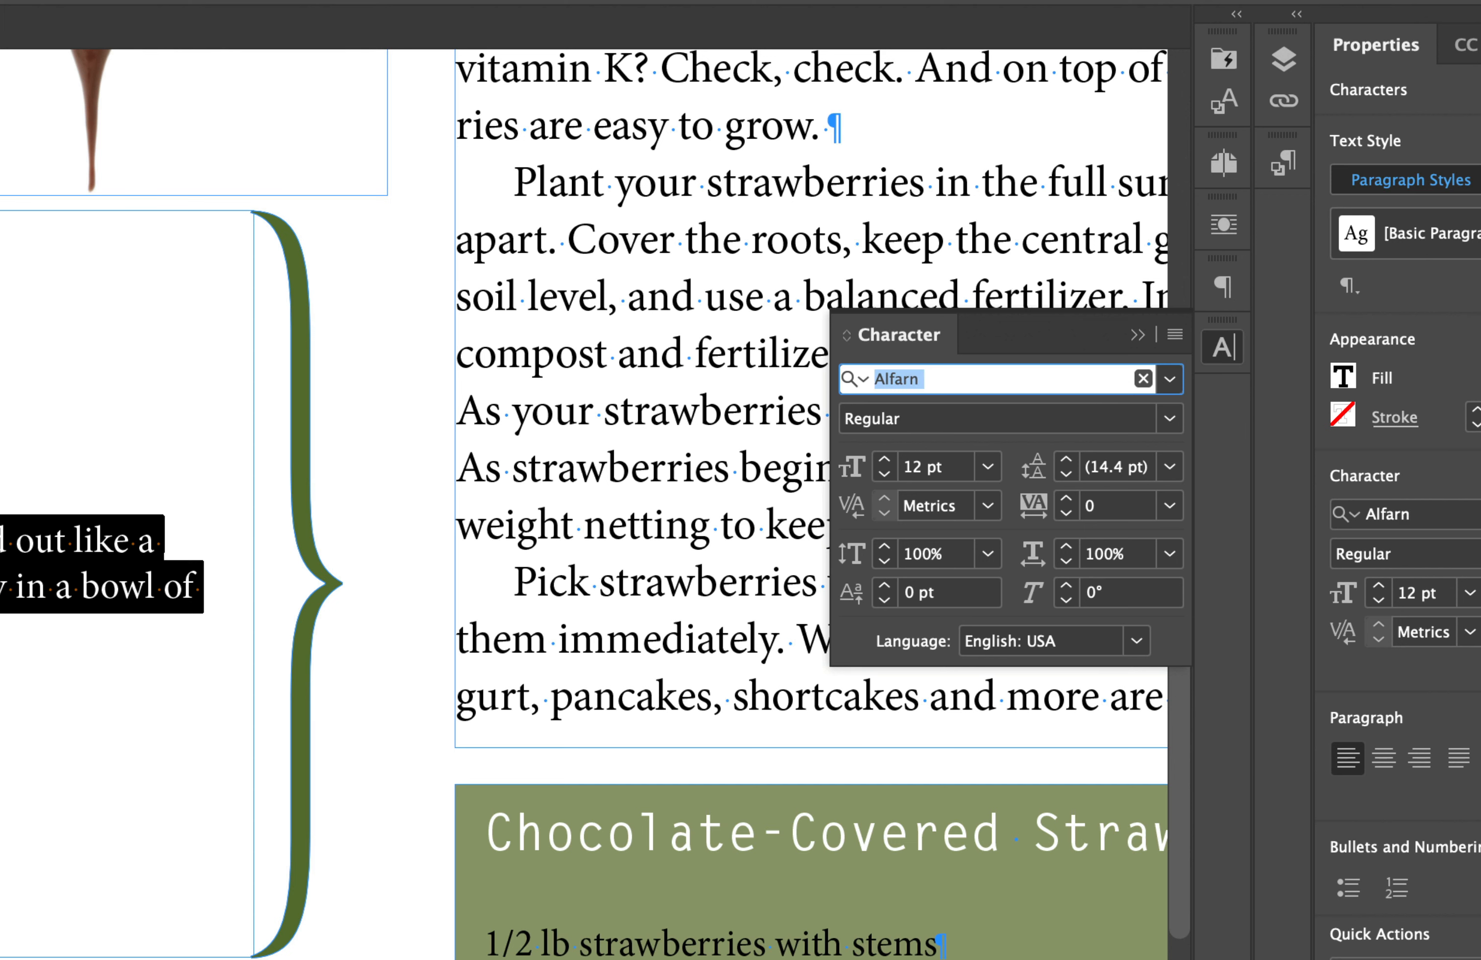
# - Set the quote in Adobe Caslon Pro Semibold Italic at 25 pt with 35 pt leading
pyautogui.write('adobe cas')
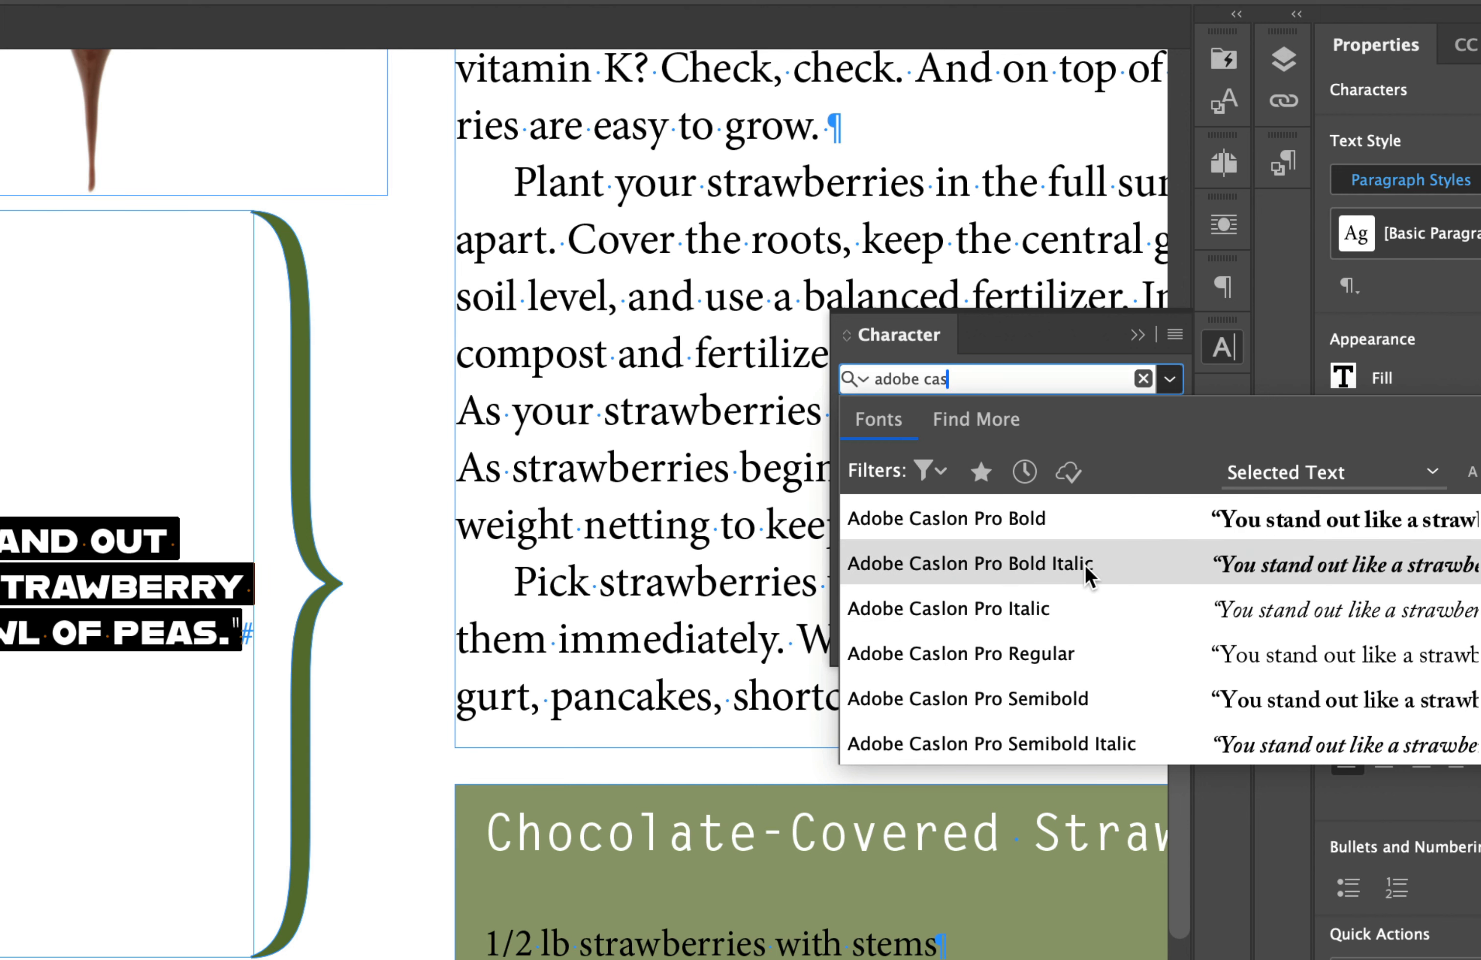
pyautogui.click(1076, 743)
pyautogui.click(922, 460)
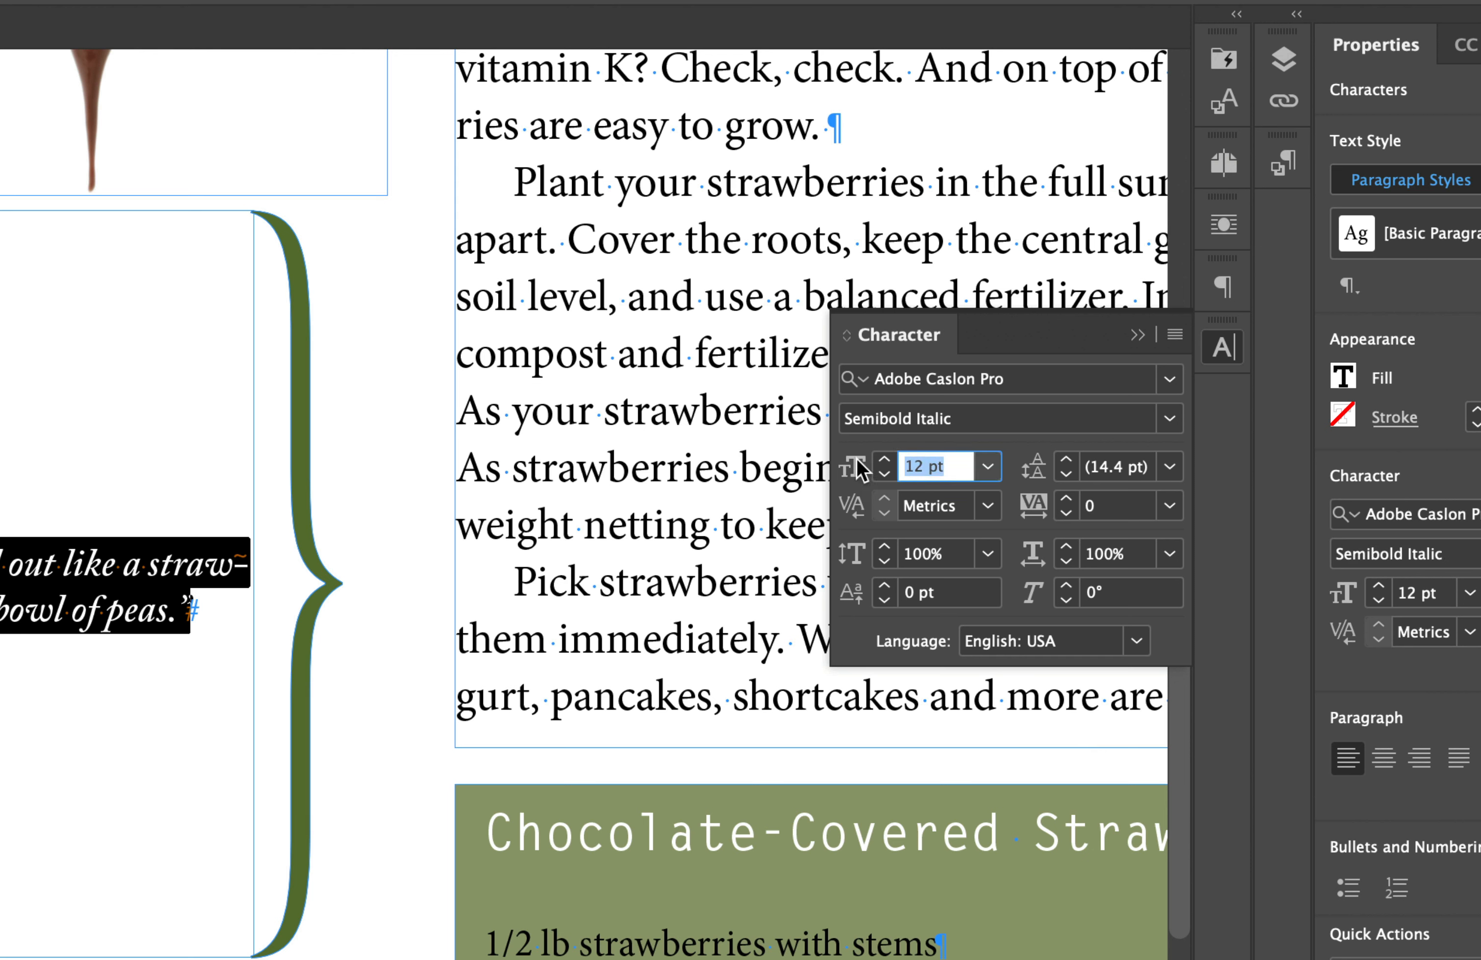
pyautogui.write('25')
pyautogui.press('Tab')
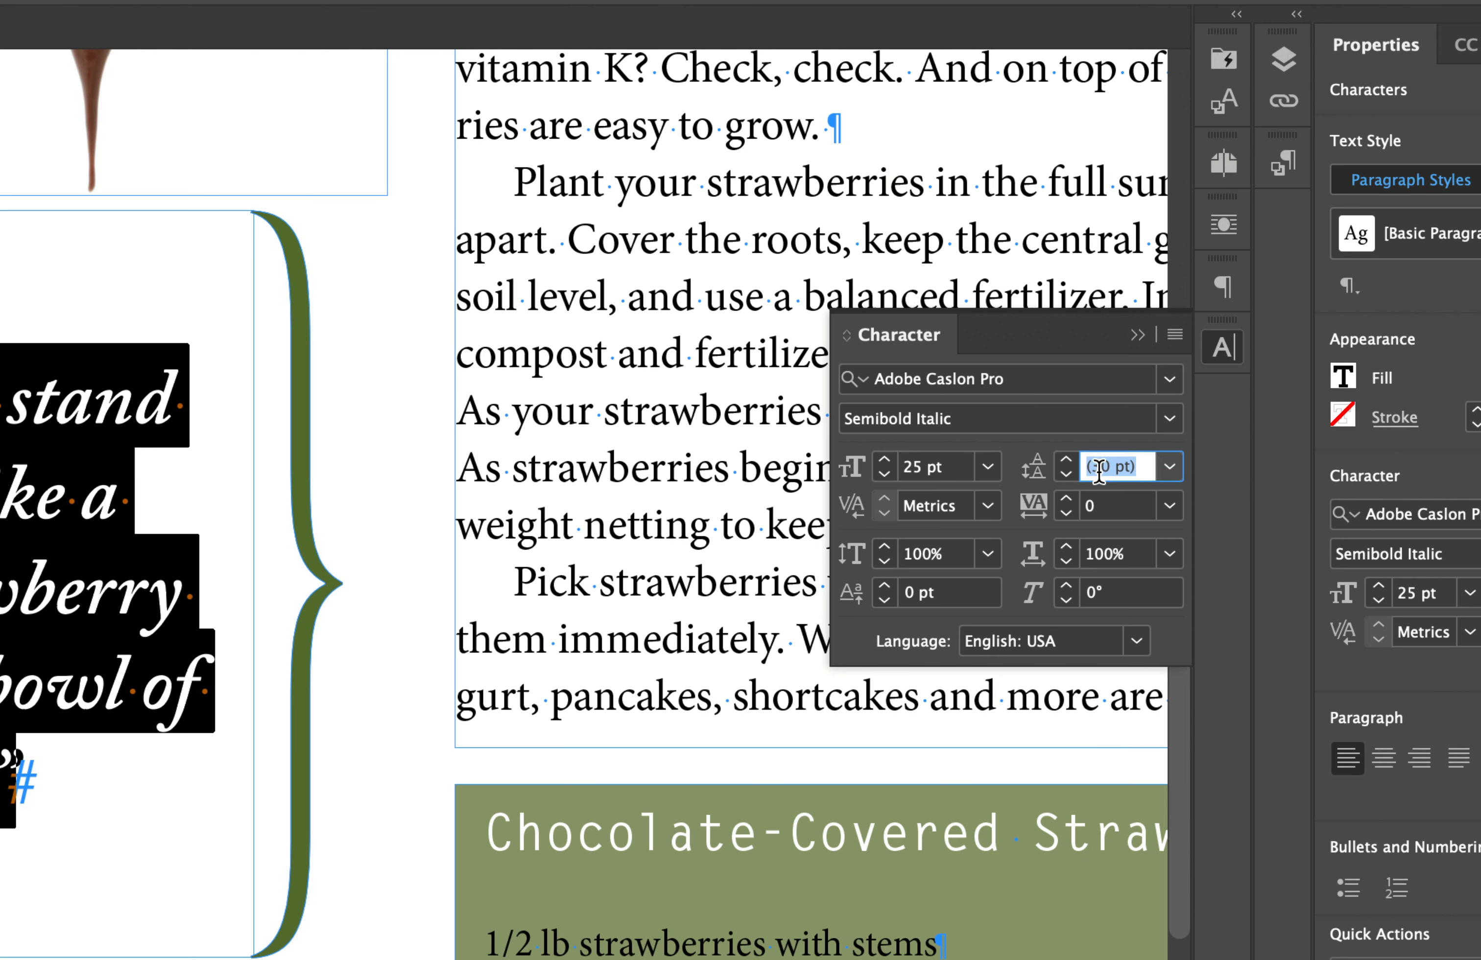
pyautogui.write('36')
pyautogui.press('Return')
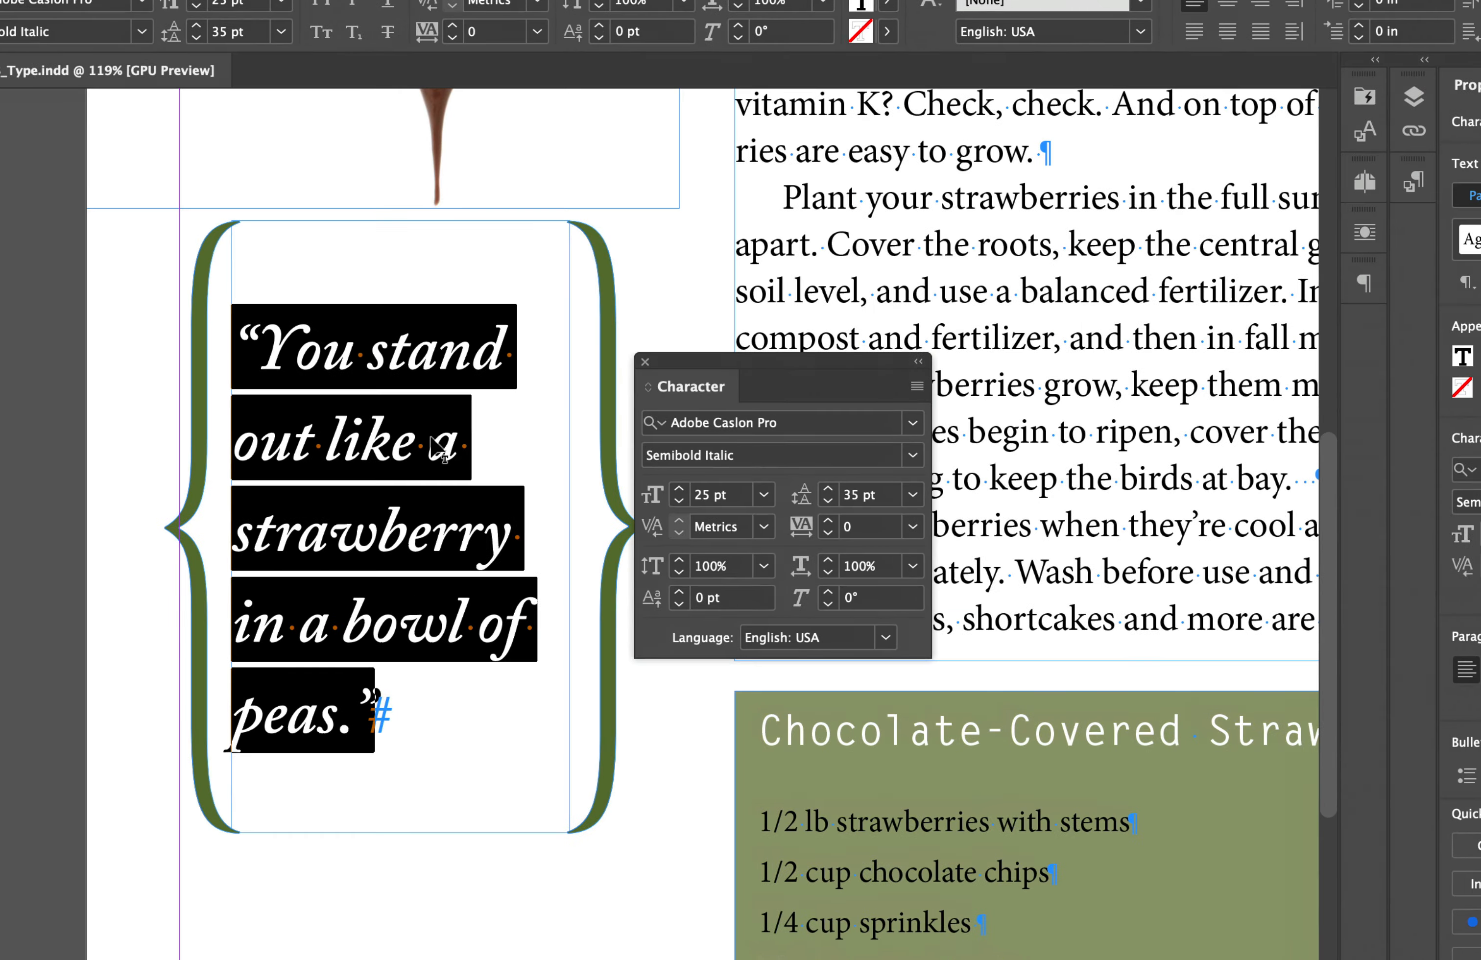
# - Turn off the OpenType Swash option for the quote and view the font styles available for it
pyautogui.click(917, 386)
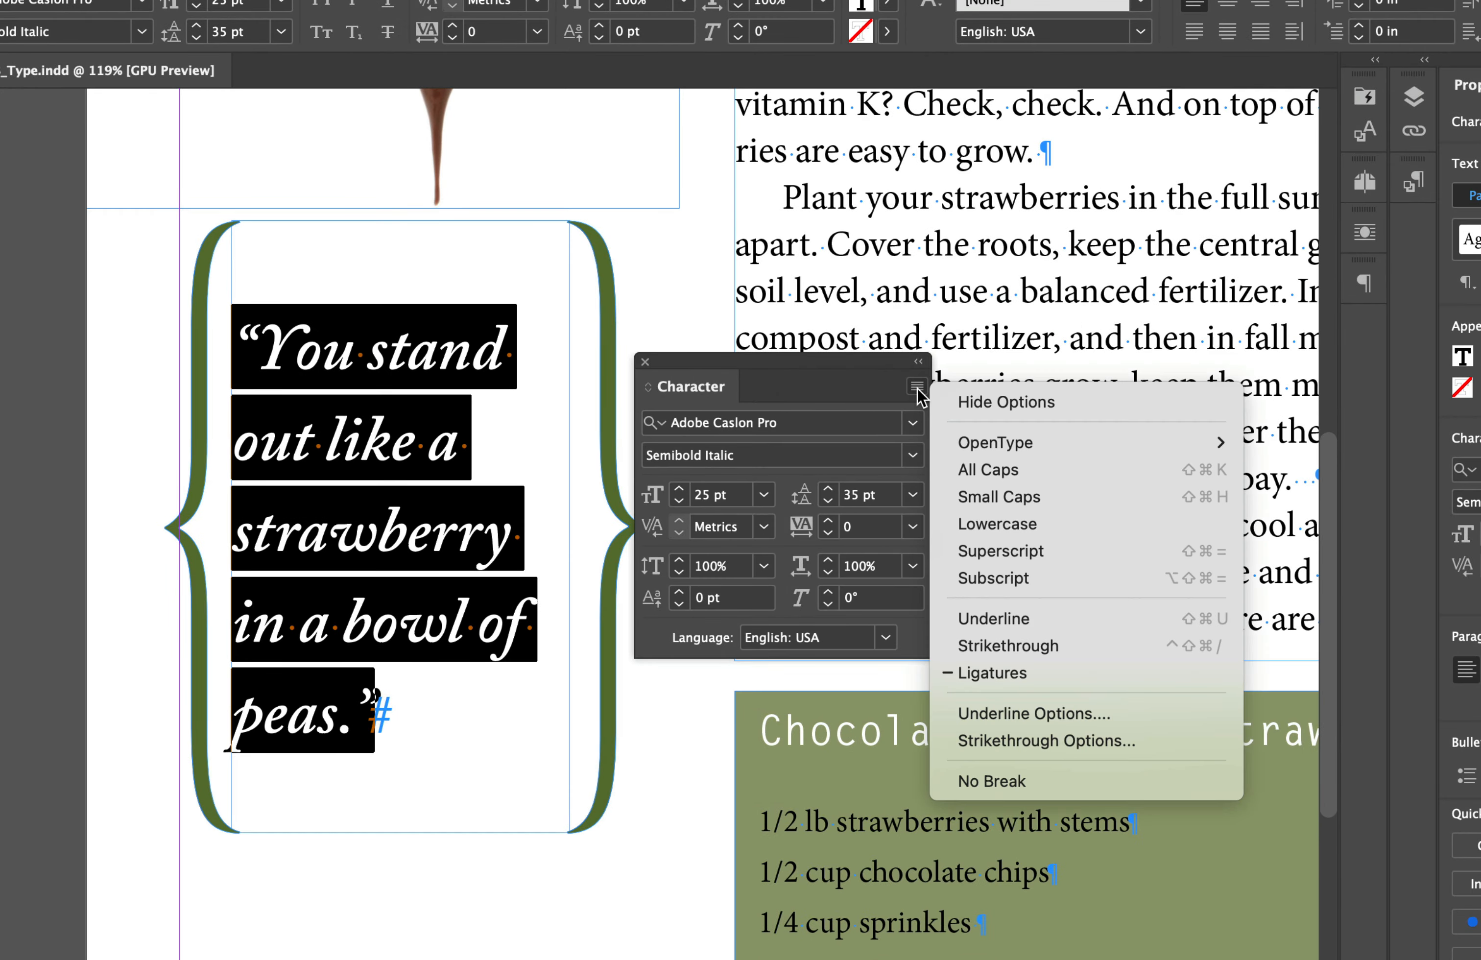
pyautogui.moveTo(986, 436)
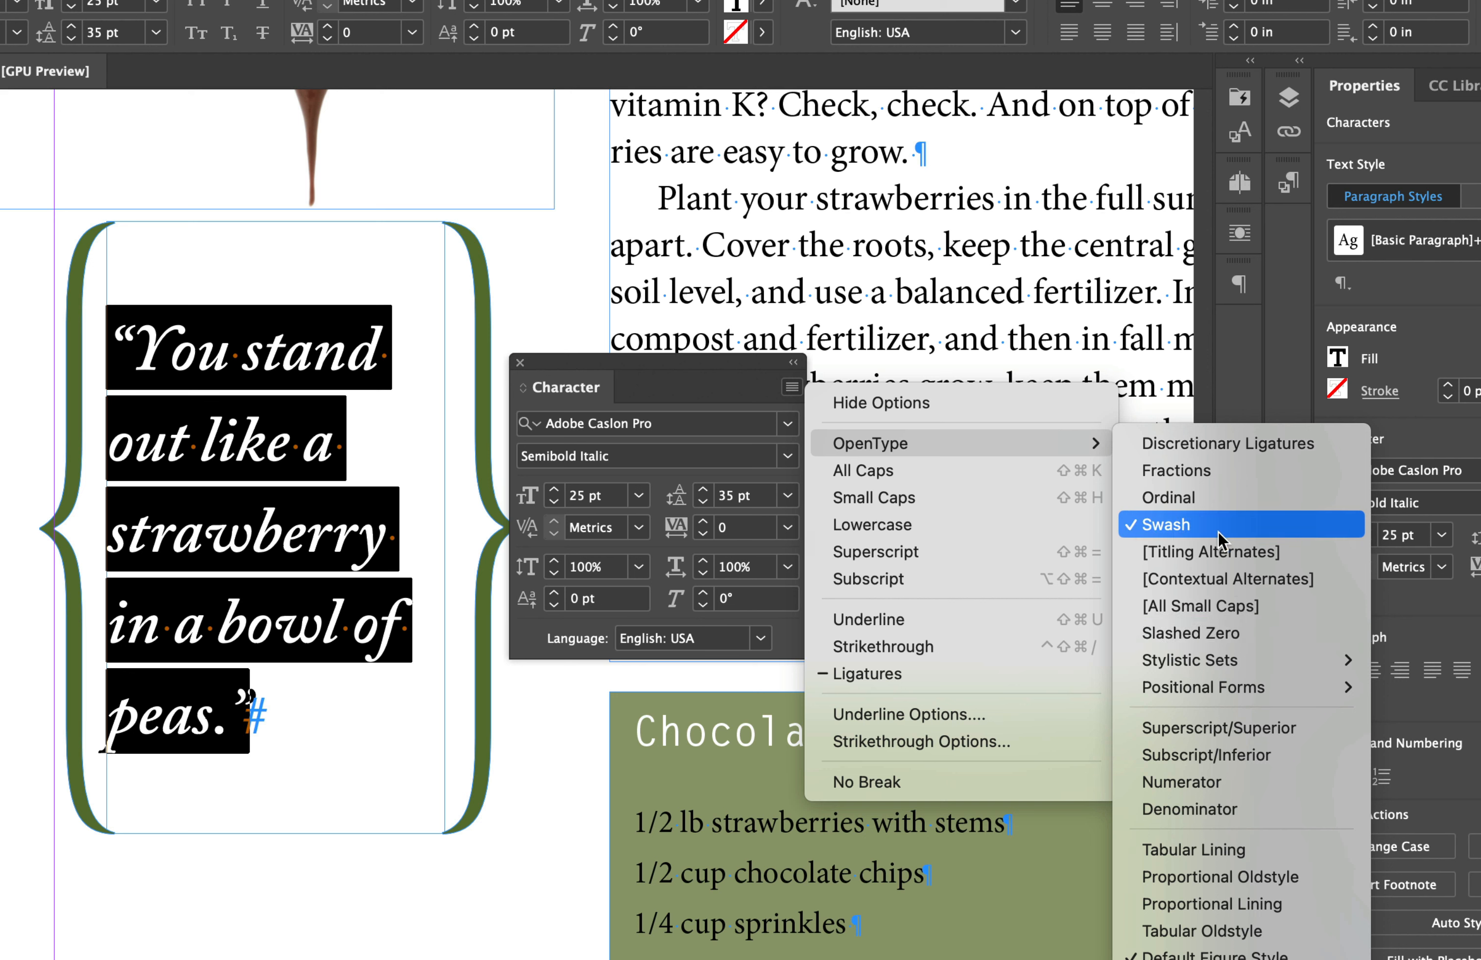
pyautogui.click(1153, 524)
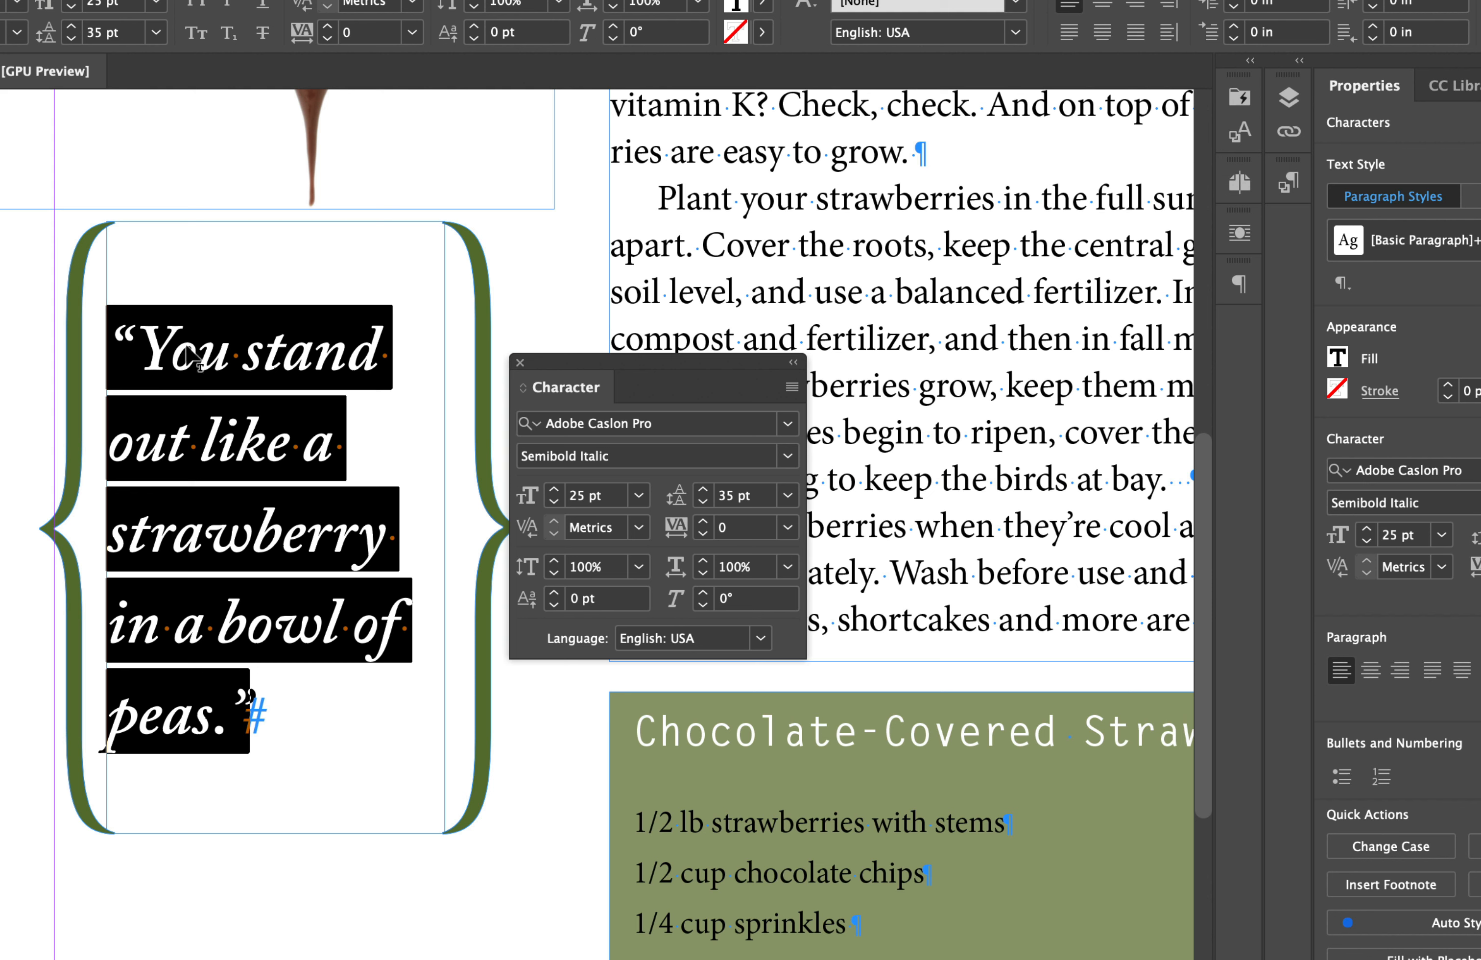
pyautogui.click(789, 459)
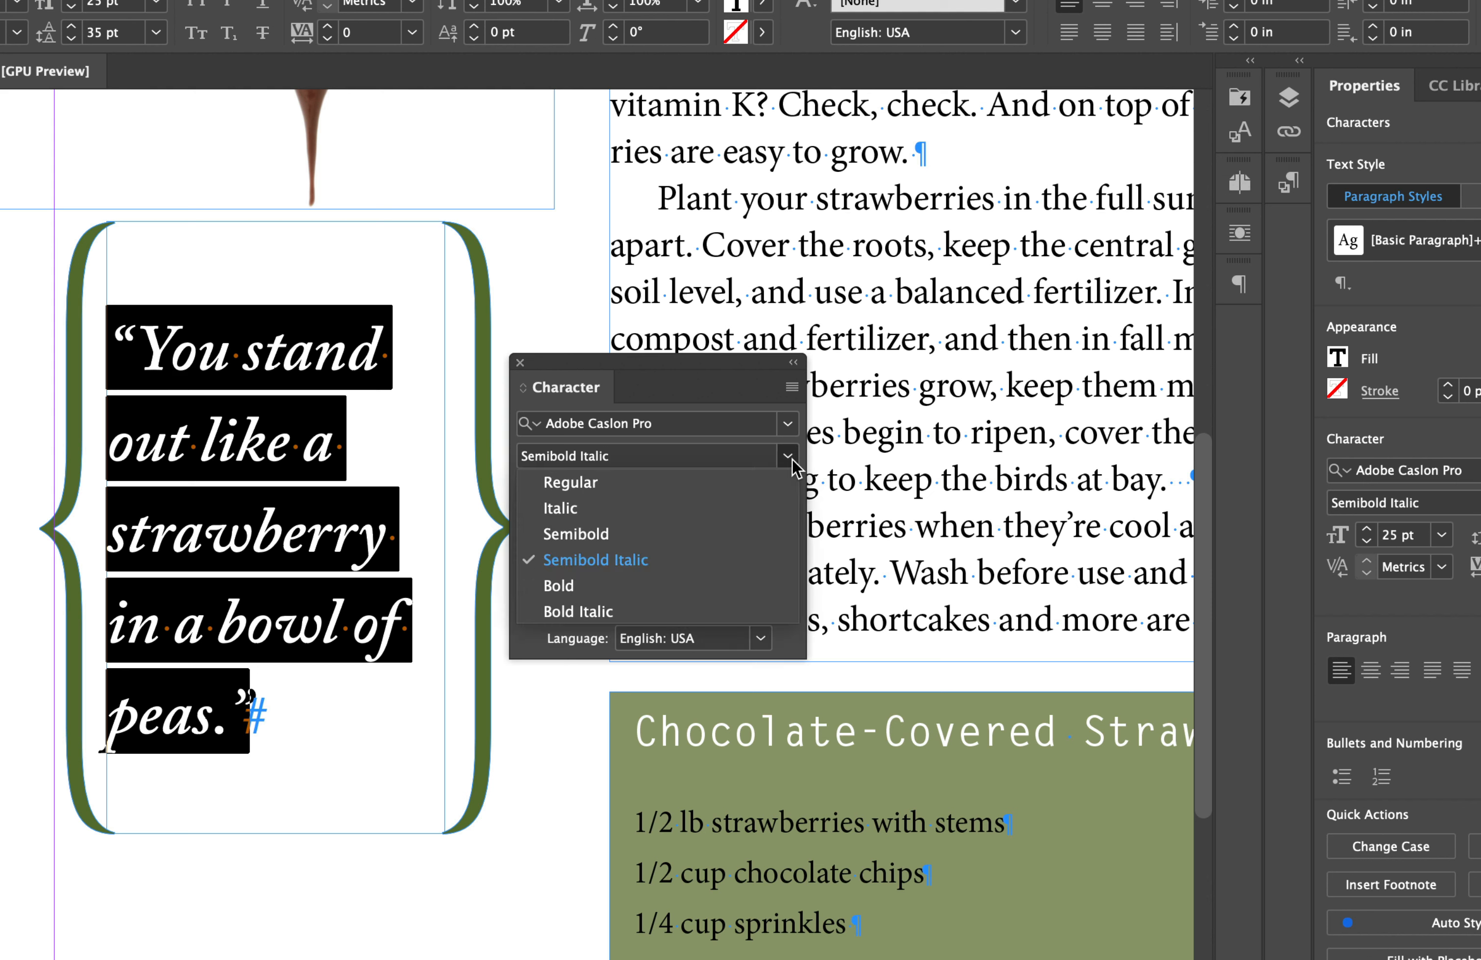
pyautogui.click(742, 388)
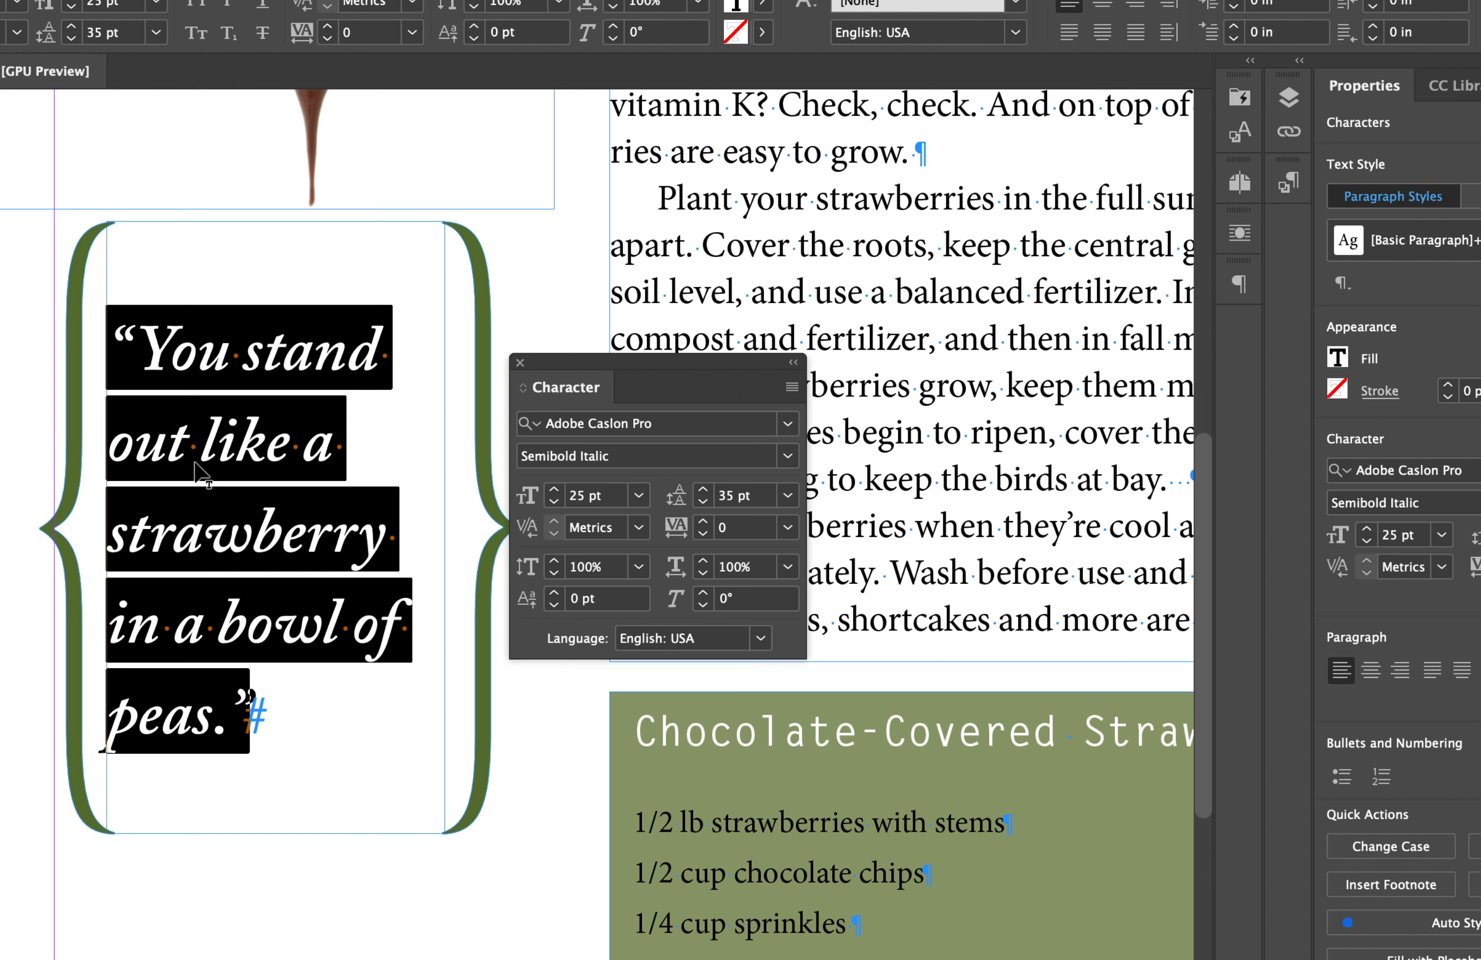
# - Turn on the OpenType Swash and Discretionary Ligatures features for the whole quote
pyautogui.tripleClick(182, 412)
pyautogui.click(199, 489)
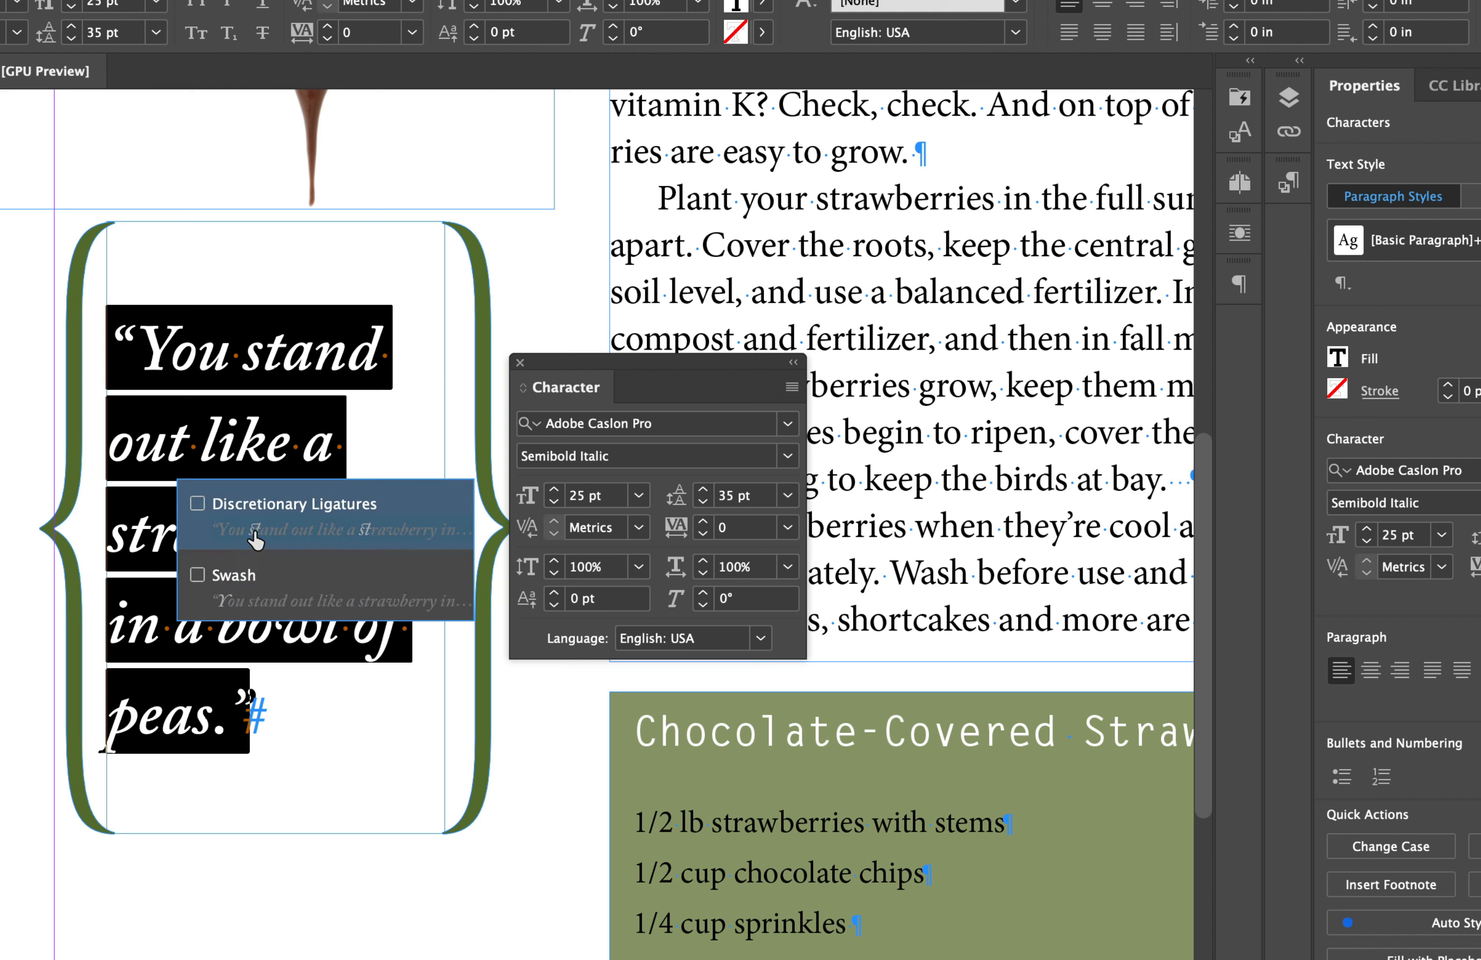
pyautogui.click(198, 576)
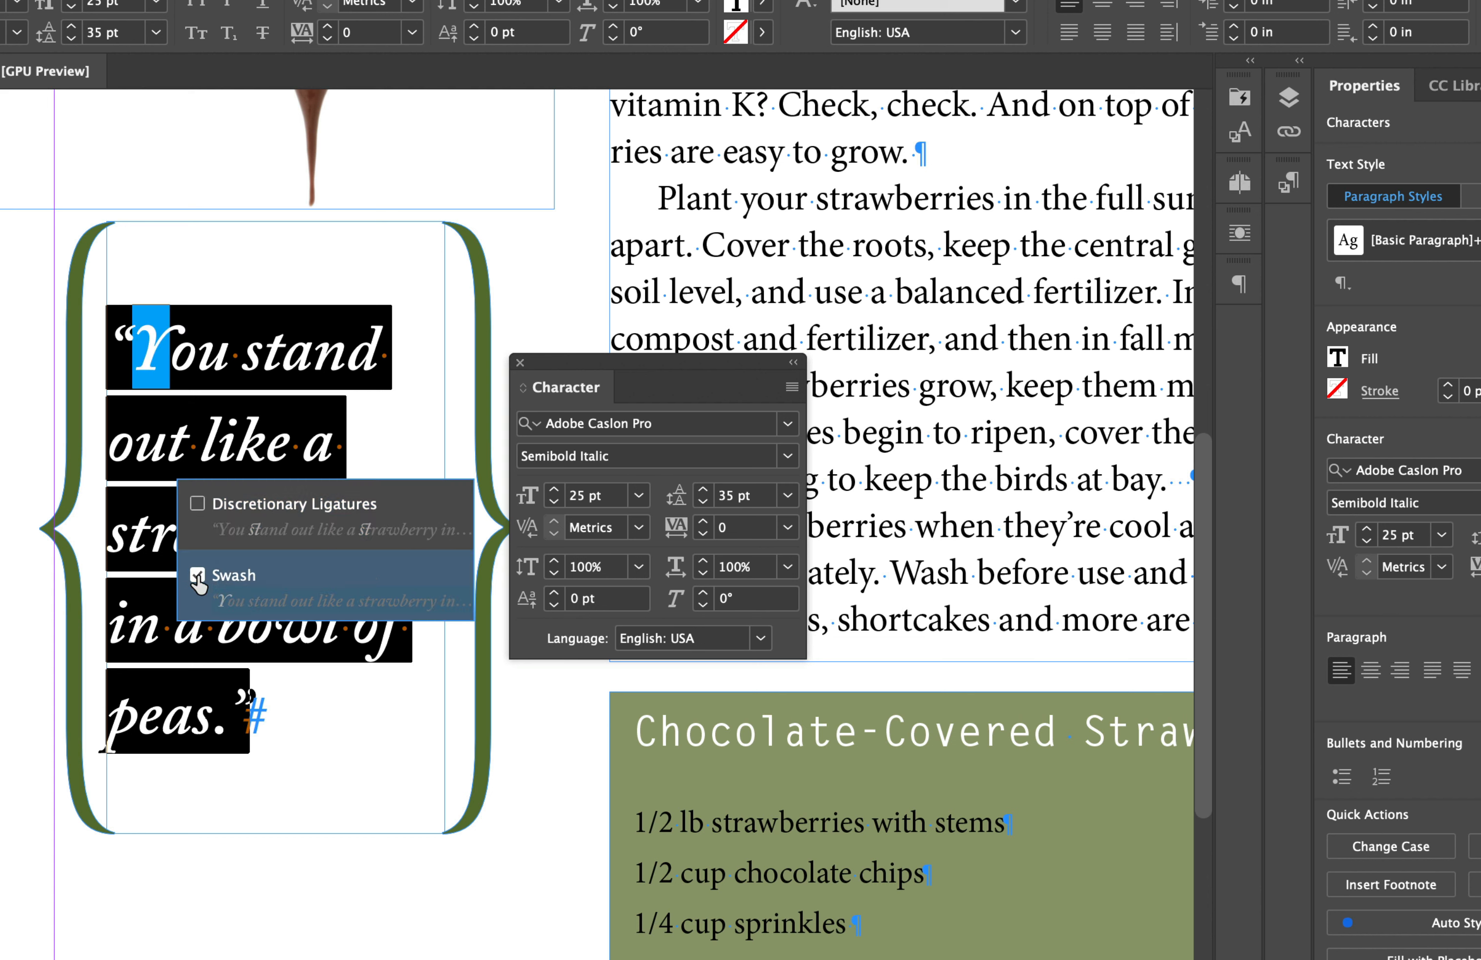
pyautogui.click(198, 505)
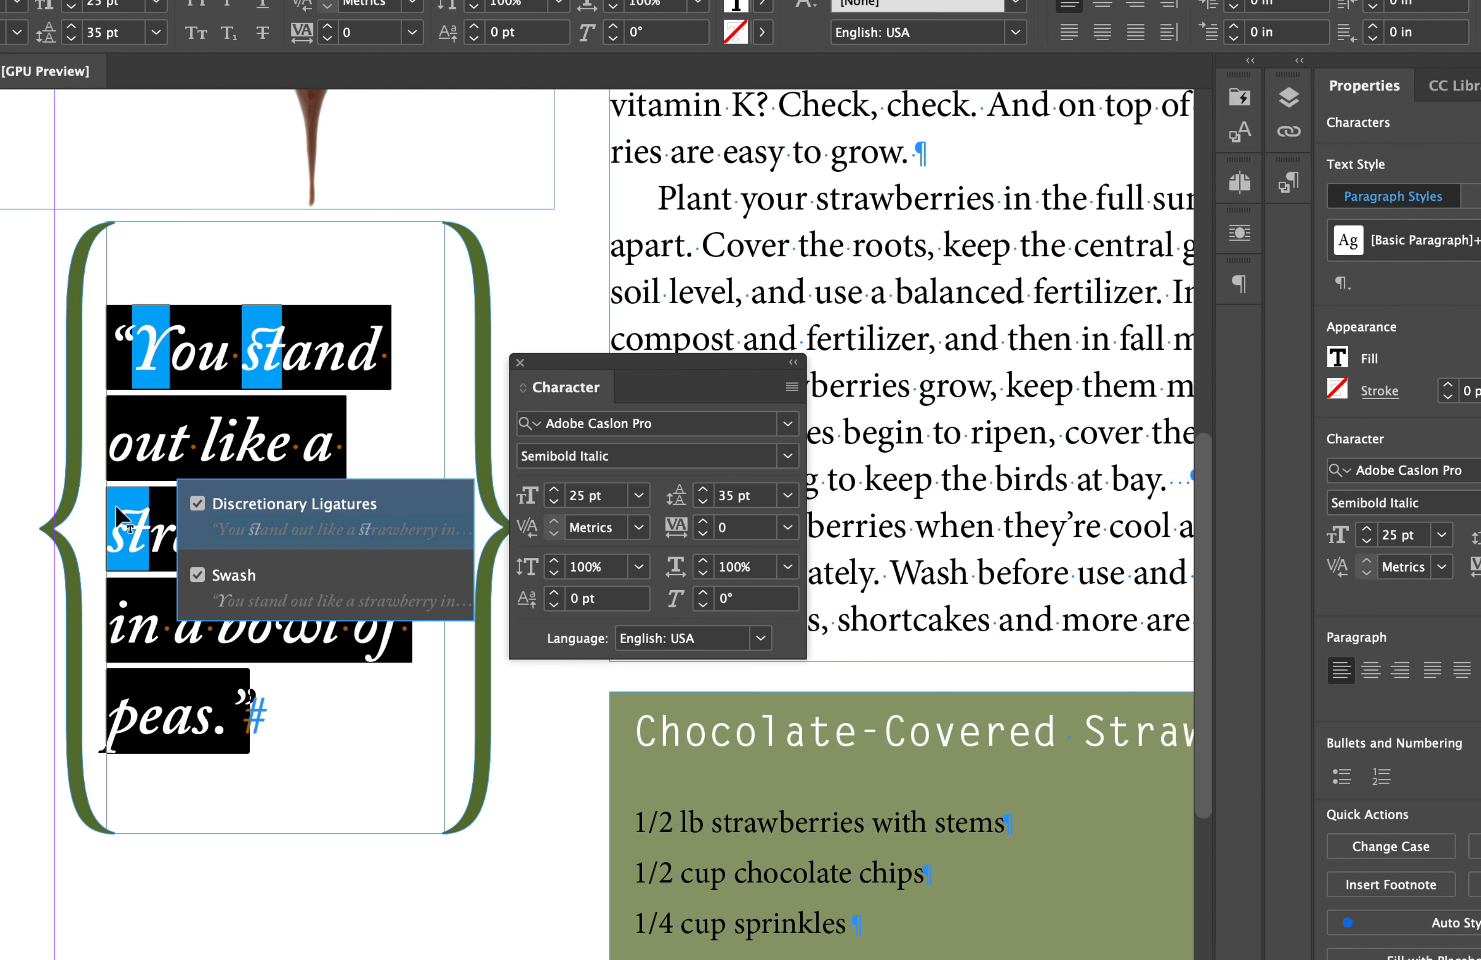
# - Try the alternate glyphs offered for the "s" of "stand" in the quote
pyautogui.click(286, 377)
pyautogui.hotkey('shift', 'Left')
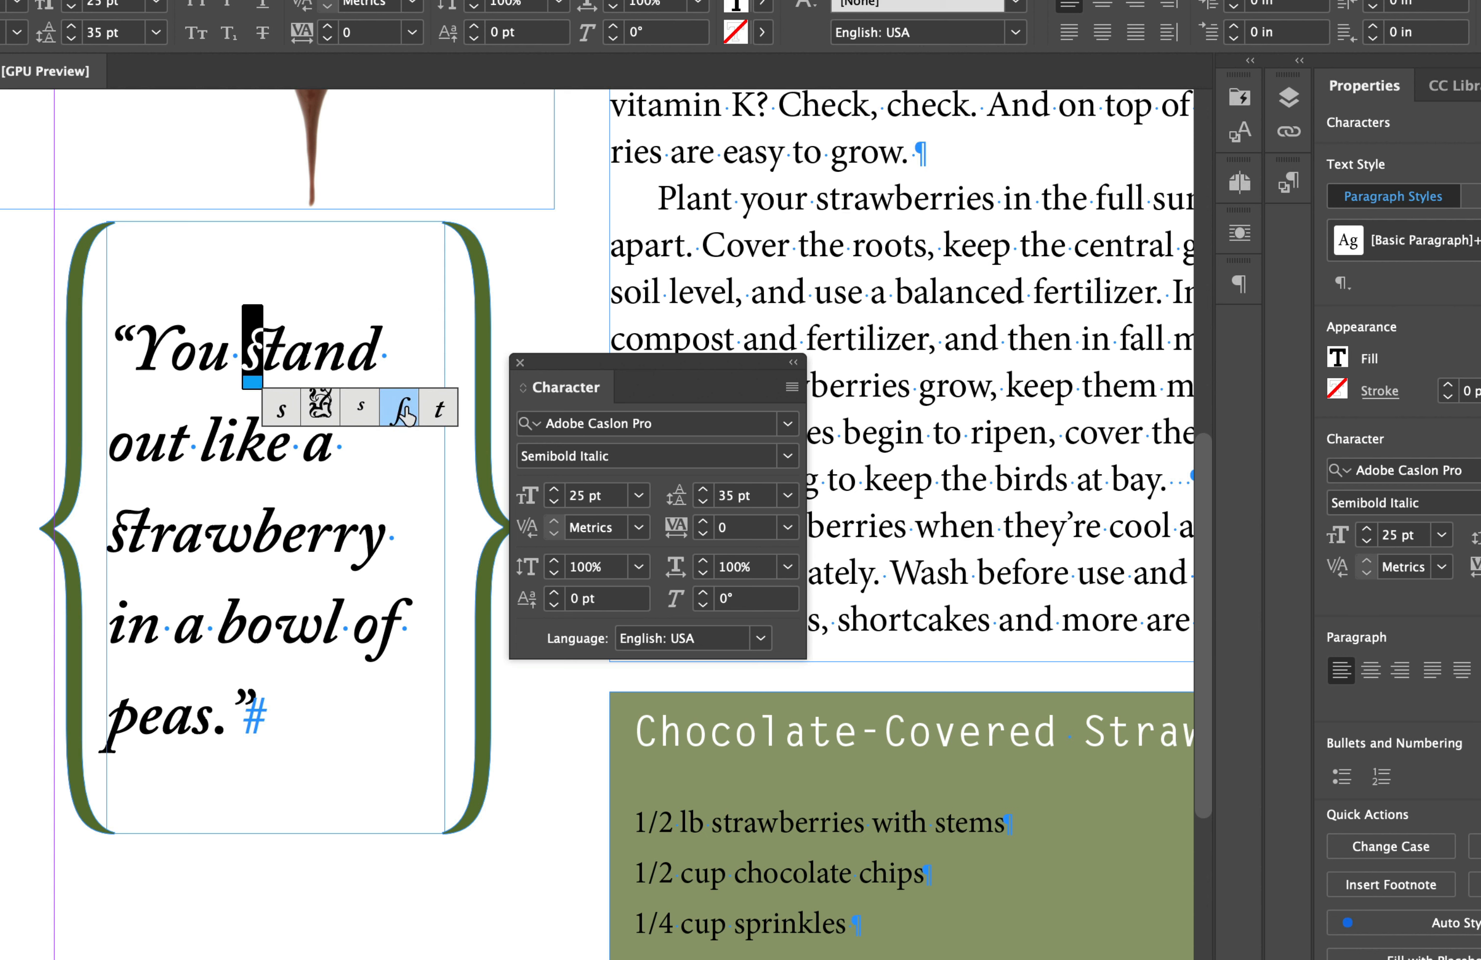
pyautogui.click(320, 408)
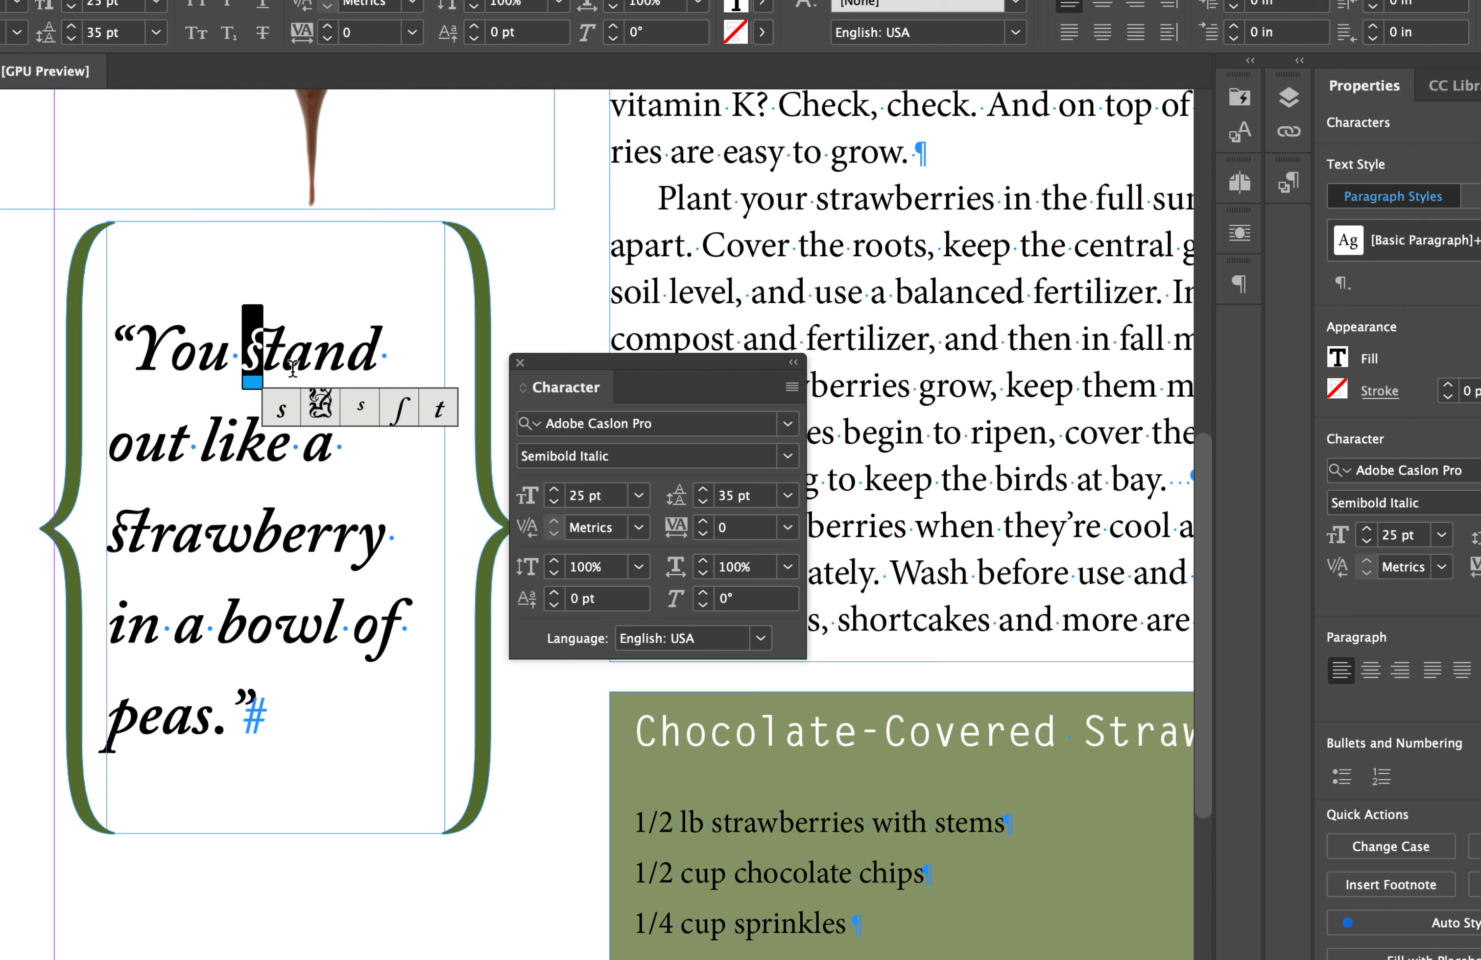
# - Try the alternate glyph for the "st" ligature in "stand" and check the OpenType options active in that word
pyautogui.click(277, 346)
pyautogui.hotkey('shift', 'Left')
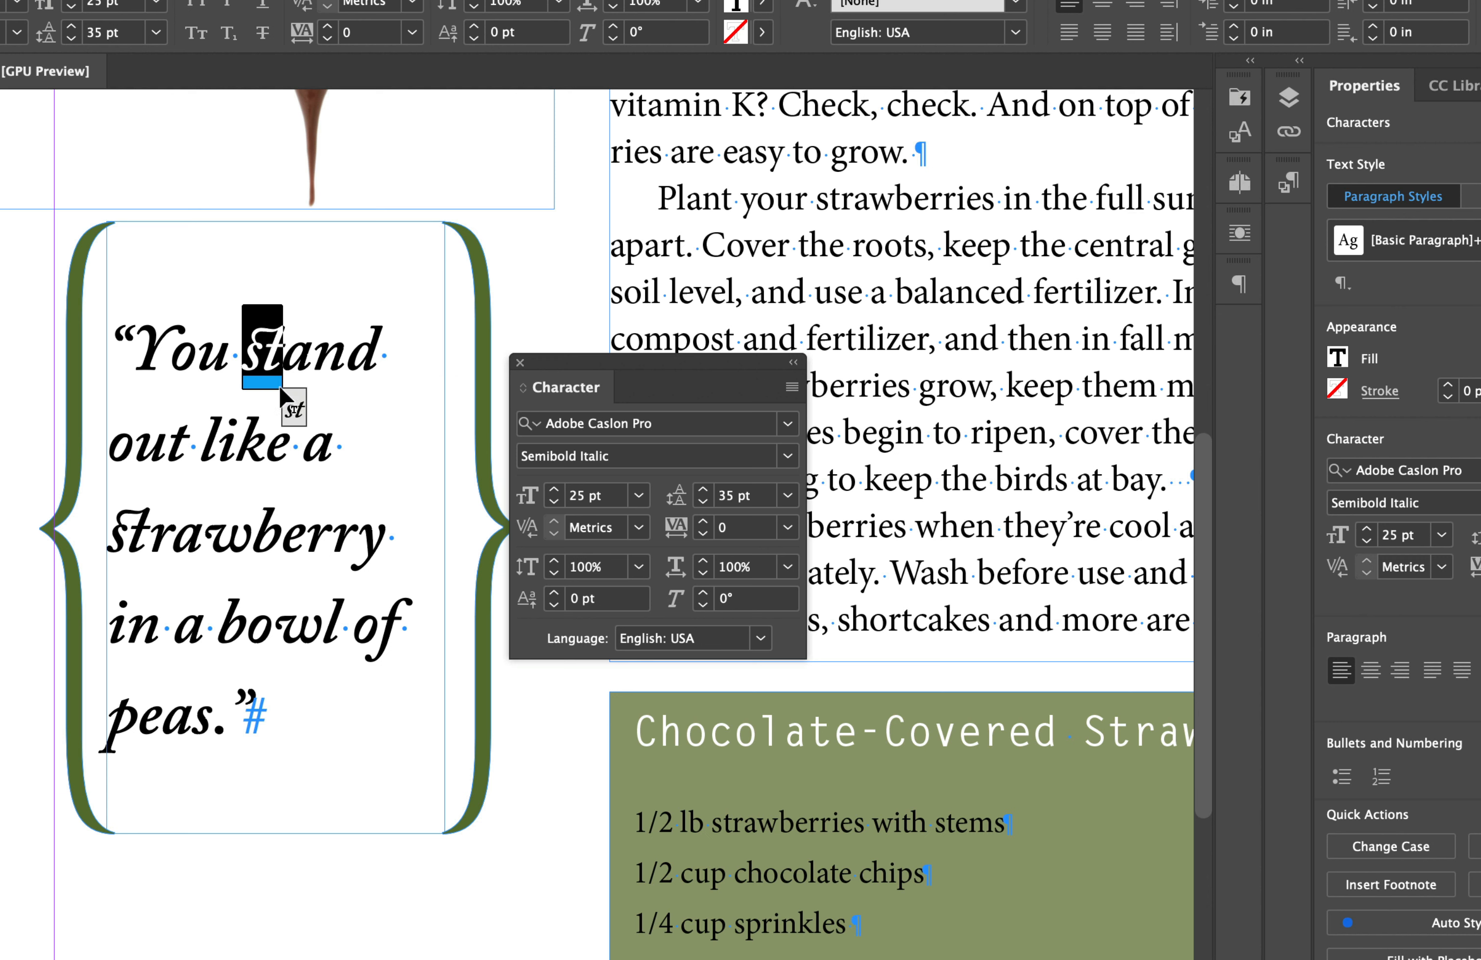
pyautogui.click(298, 410)
pyautogui.click(298, 413)
pyautogui.click(299, 341)
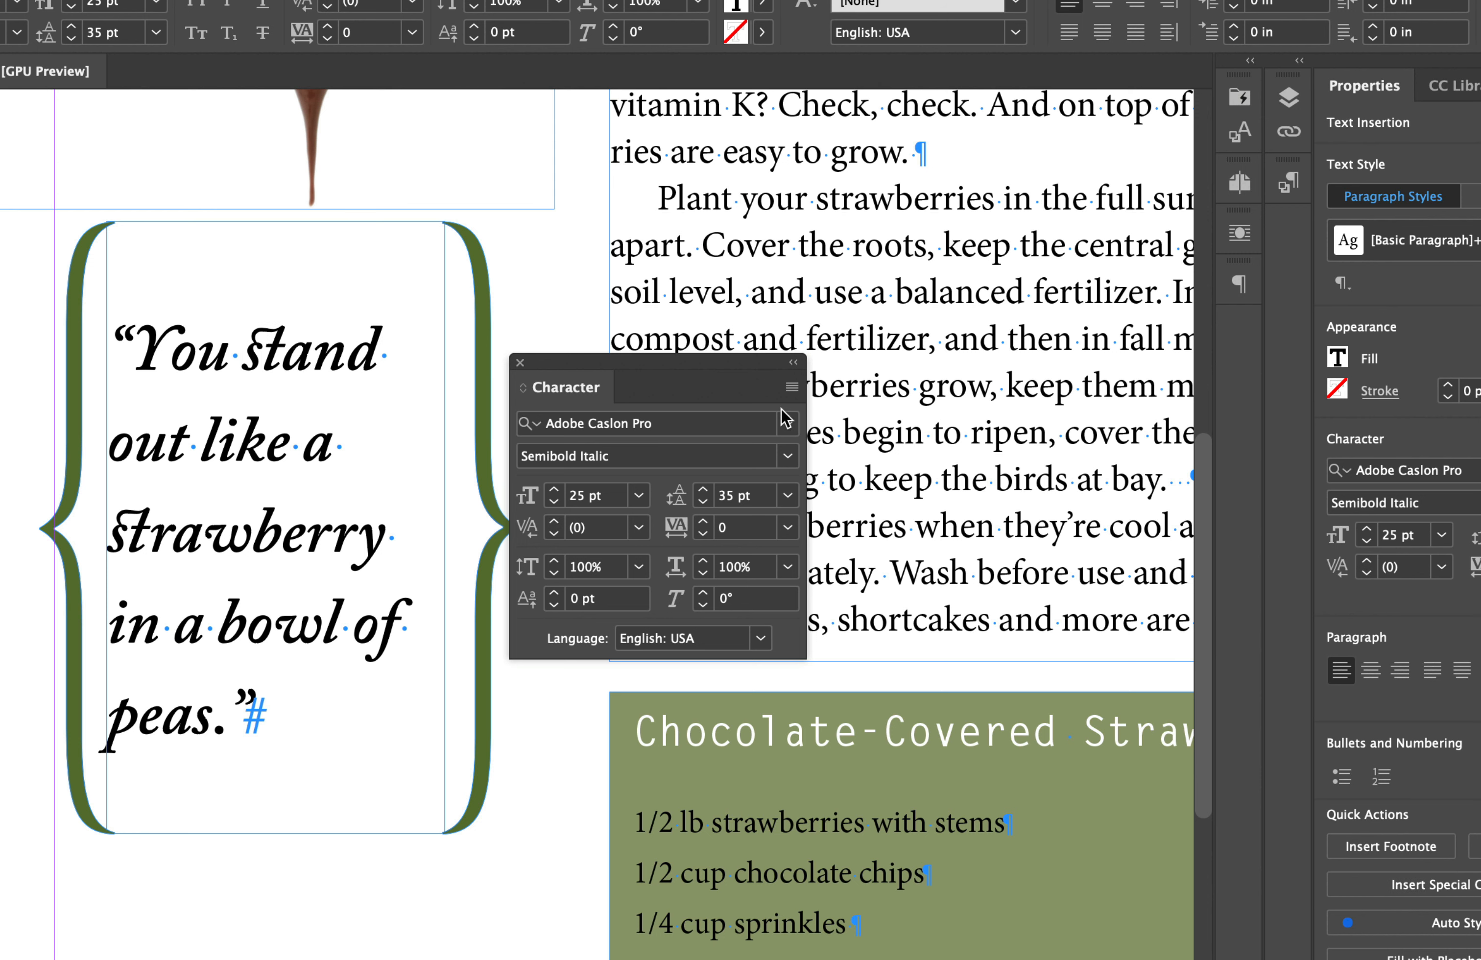
pyautogui.click(792, 386)
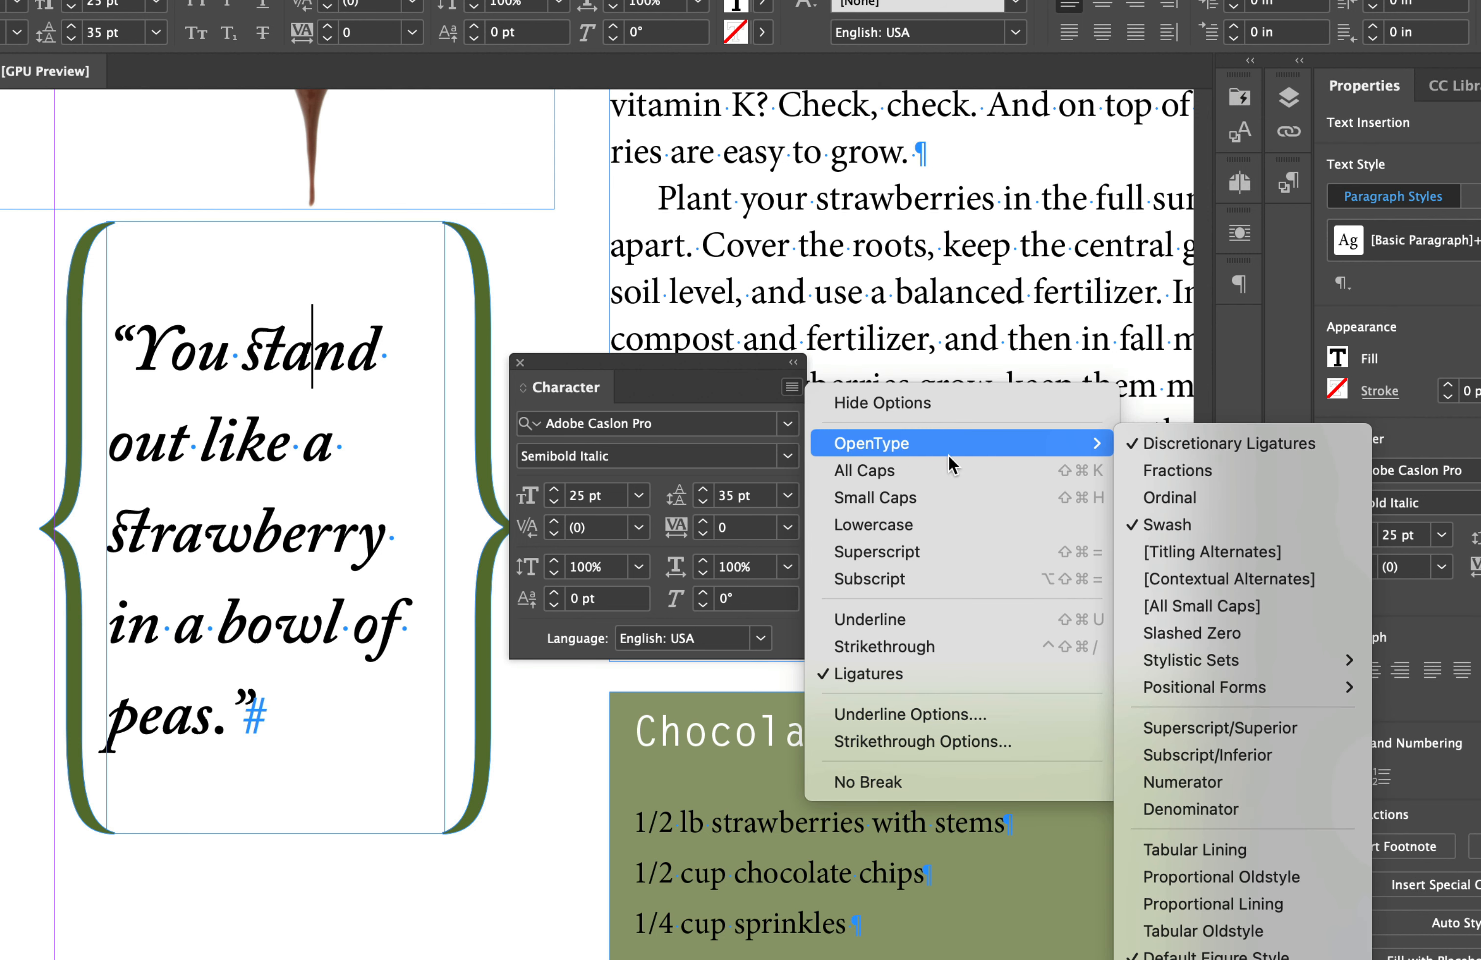
pyautogui.click(361, 379)
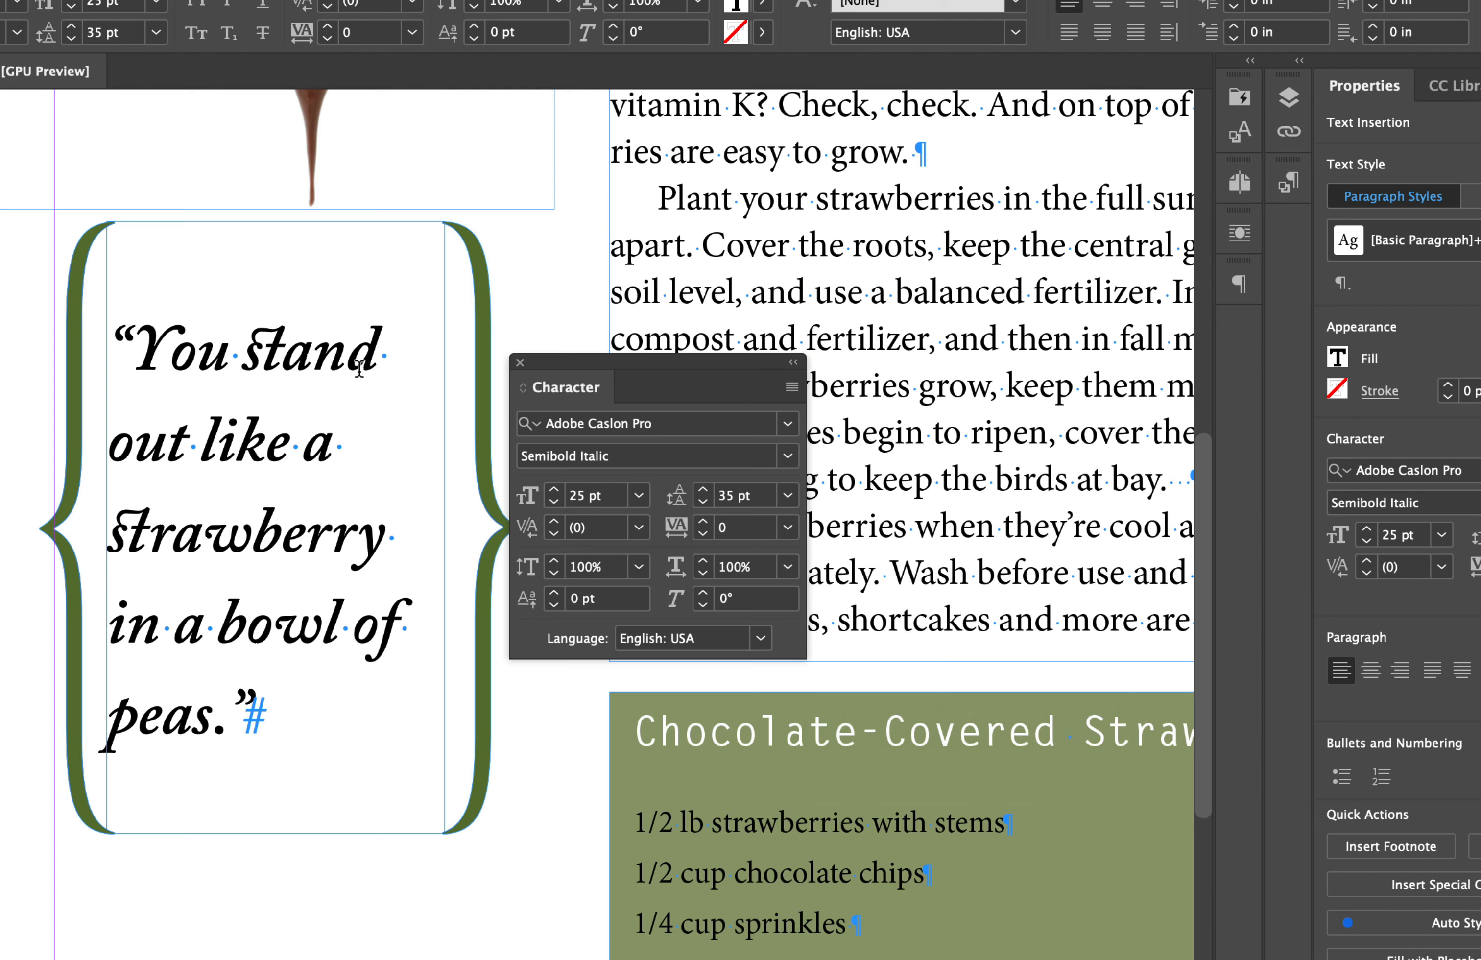
# - Place the text cursor in the empty text frame below the pull quote and bring up the available glyphs
pyautogui.scroll(-1, 355, 379)
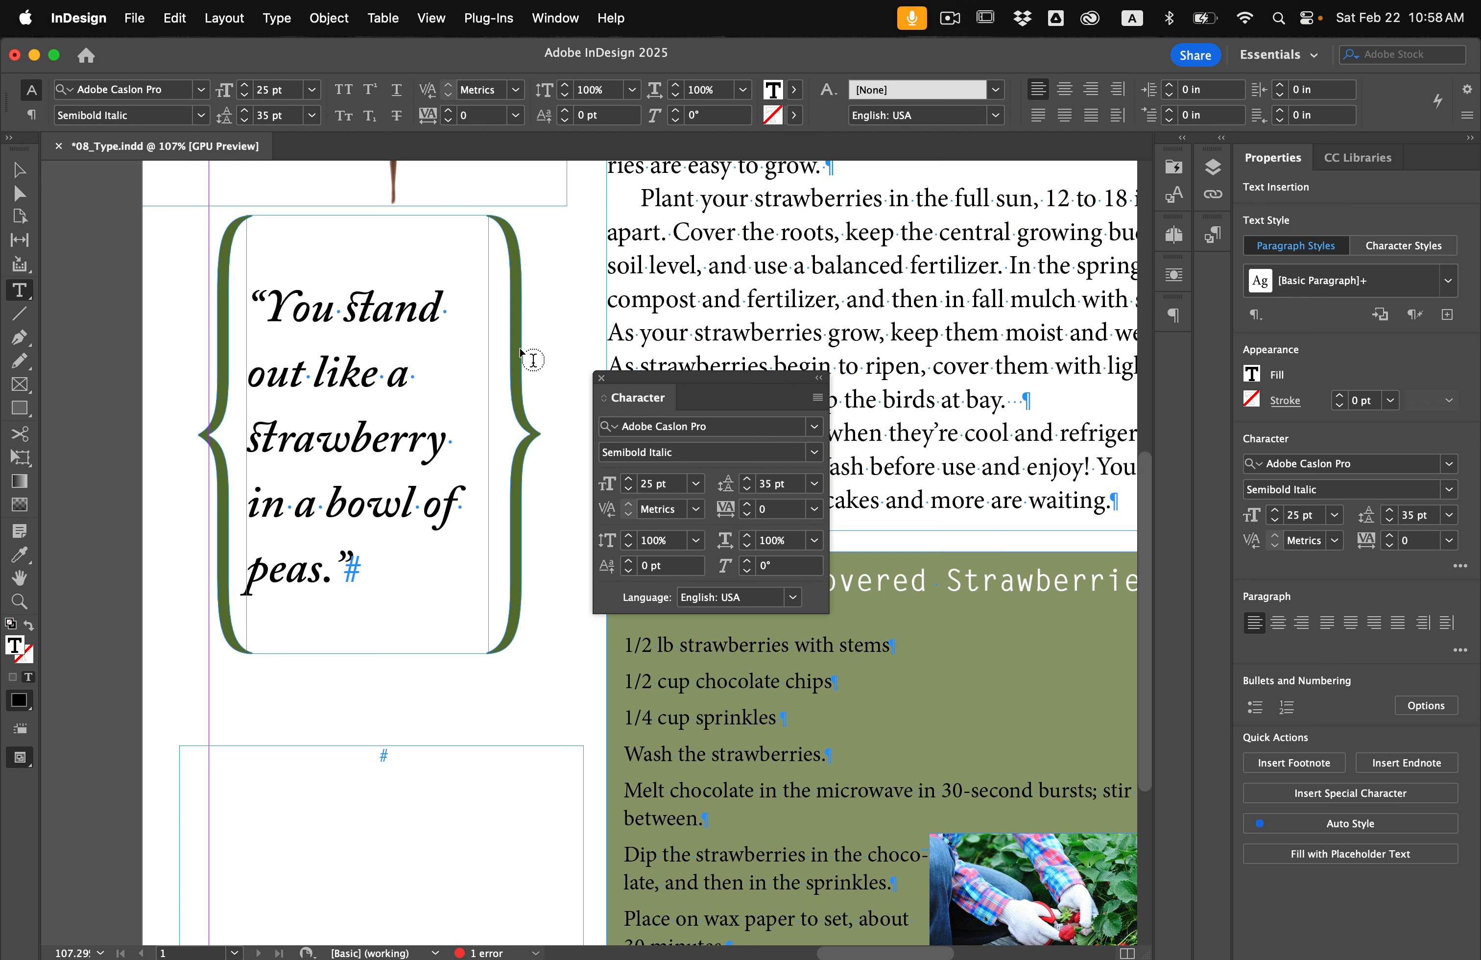
pyautogui.scroll(-5, 429, 472)
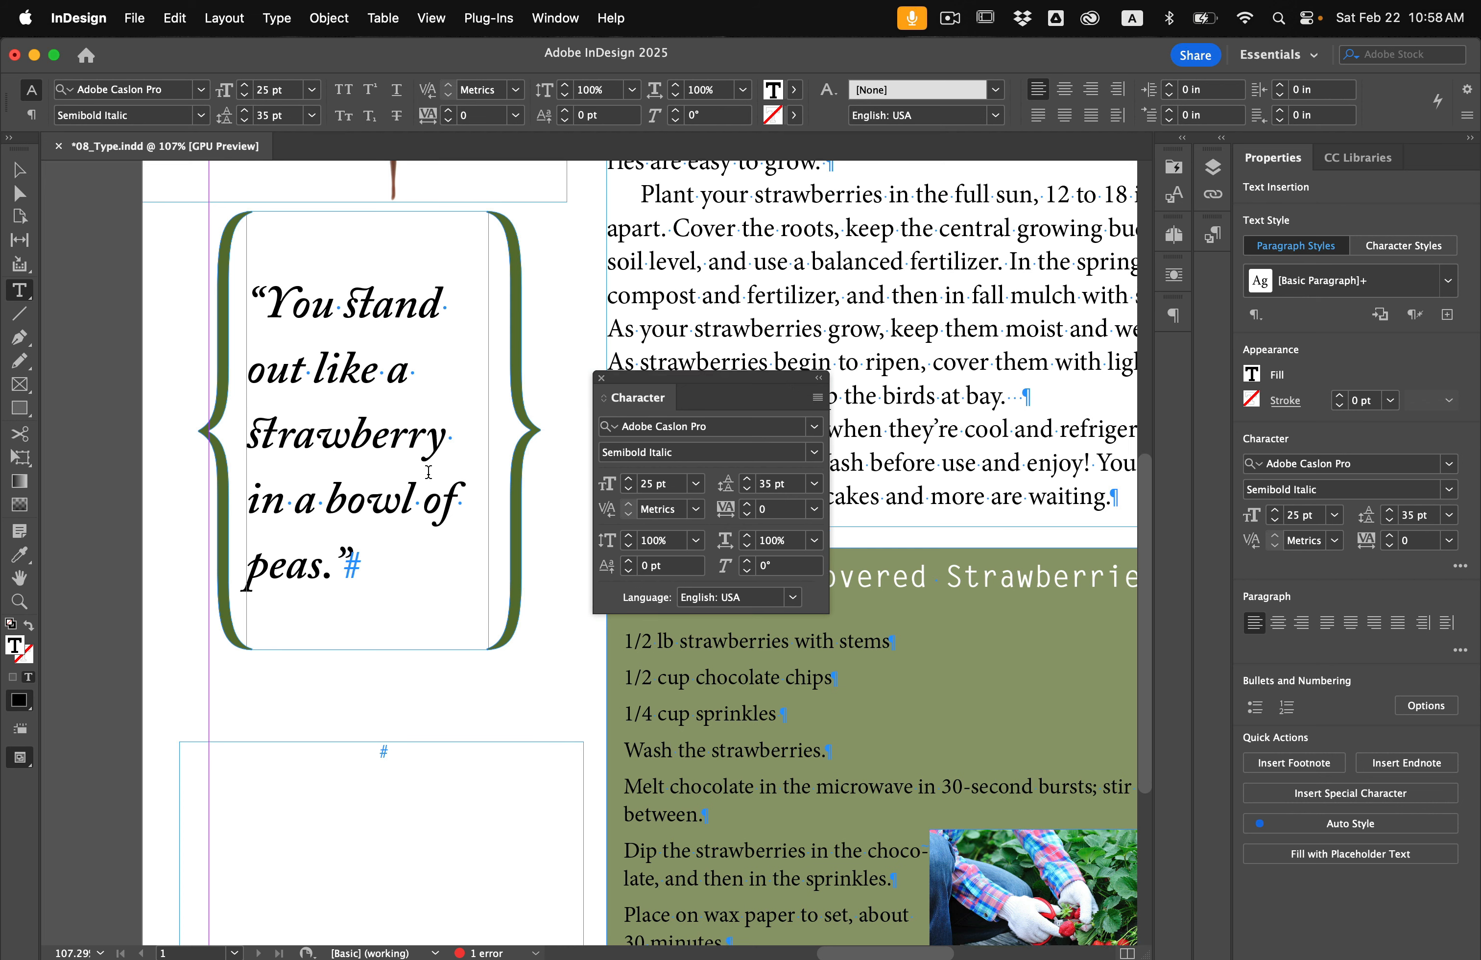
pyautogui.scroll(-2, 428, 471)
pyautogui.click(371, 554)
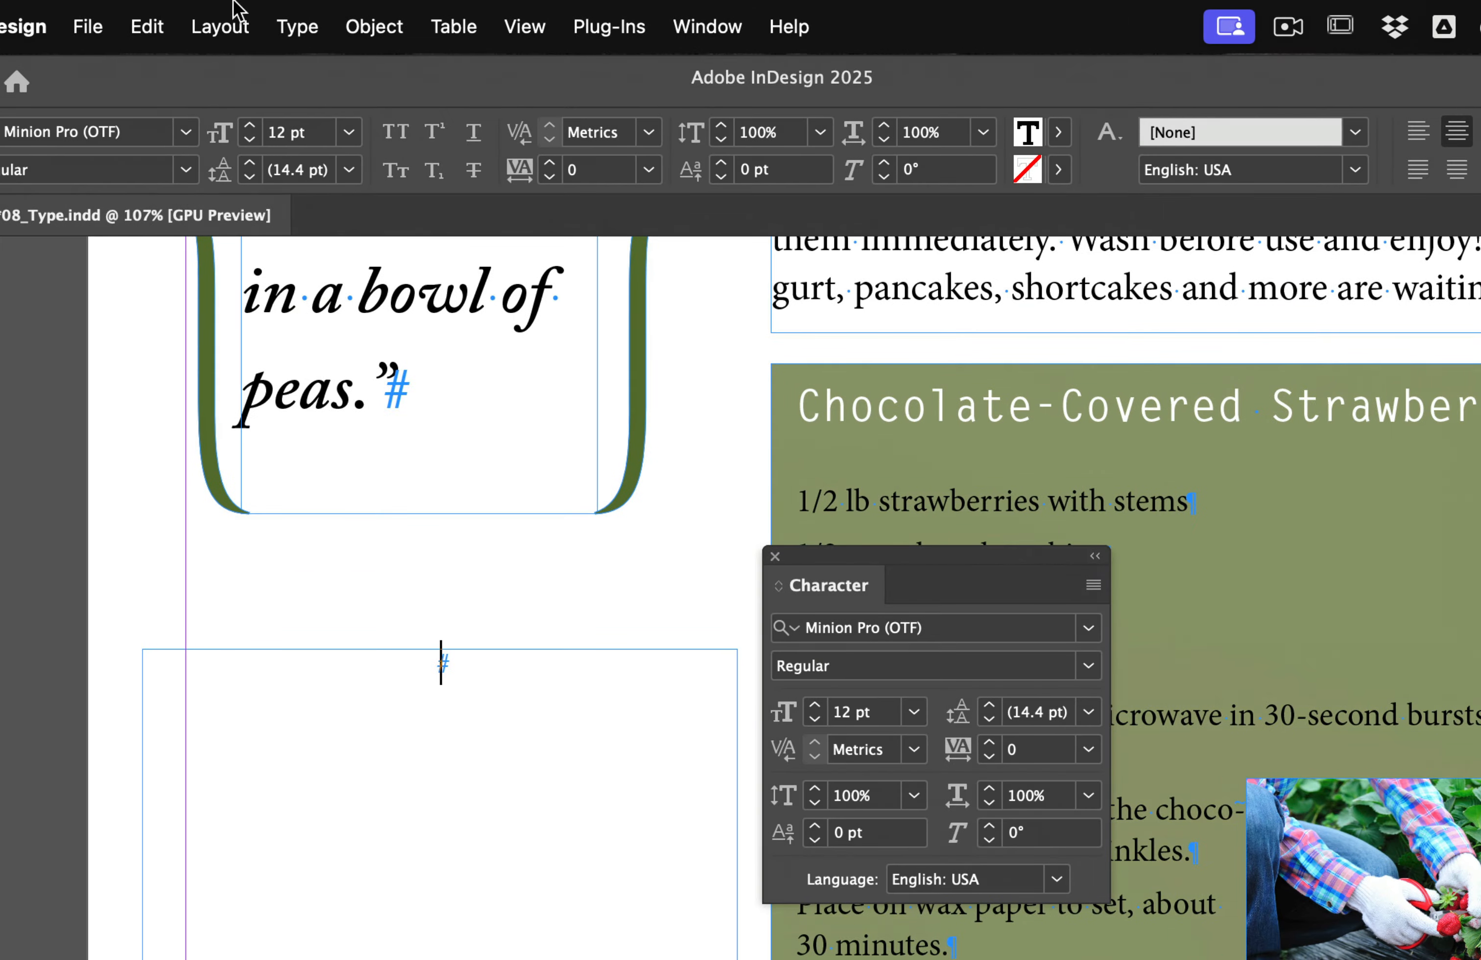
pyautogui.click(295, 36)
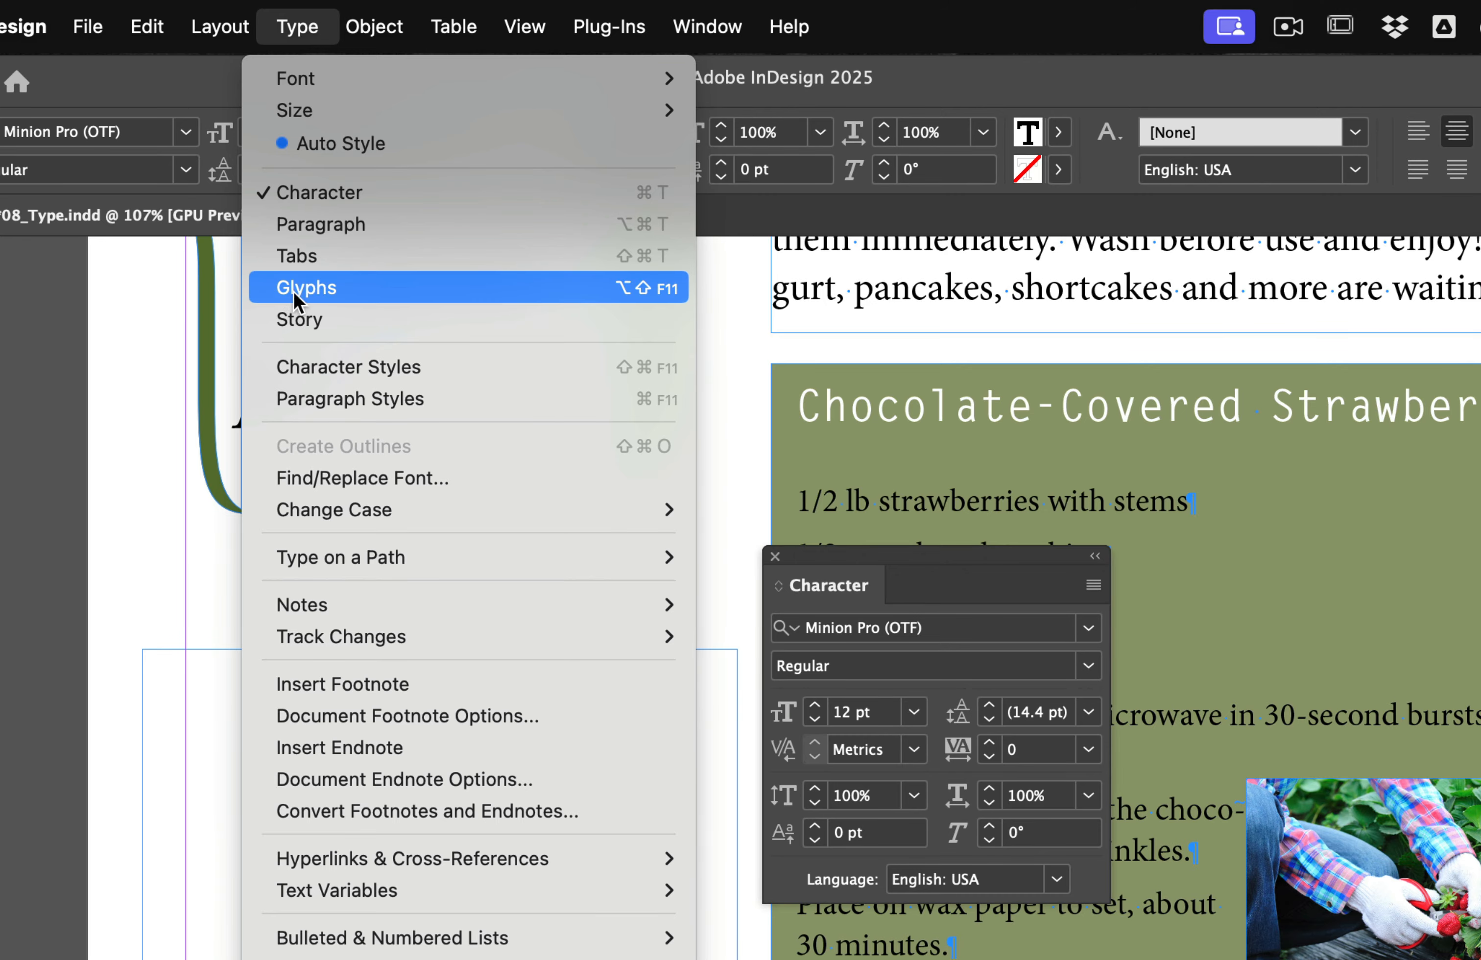
pyautogui.click(293, 289)
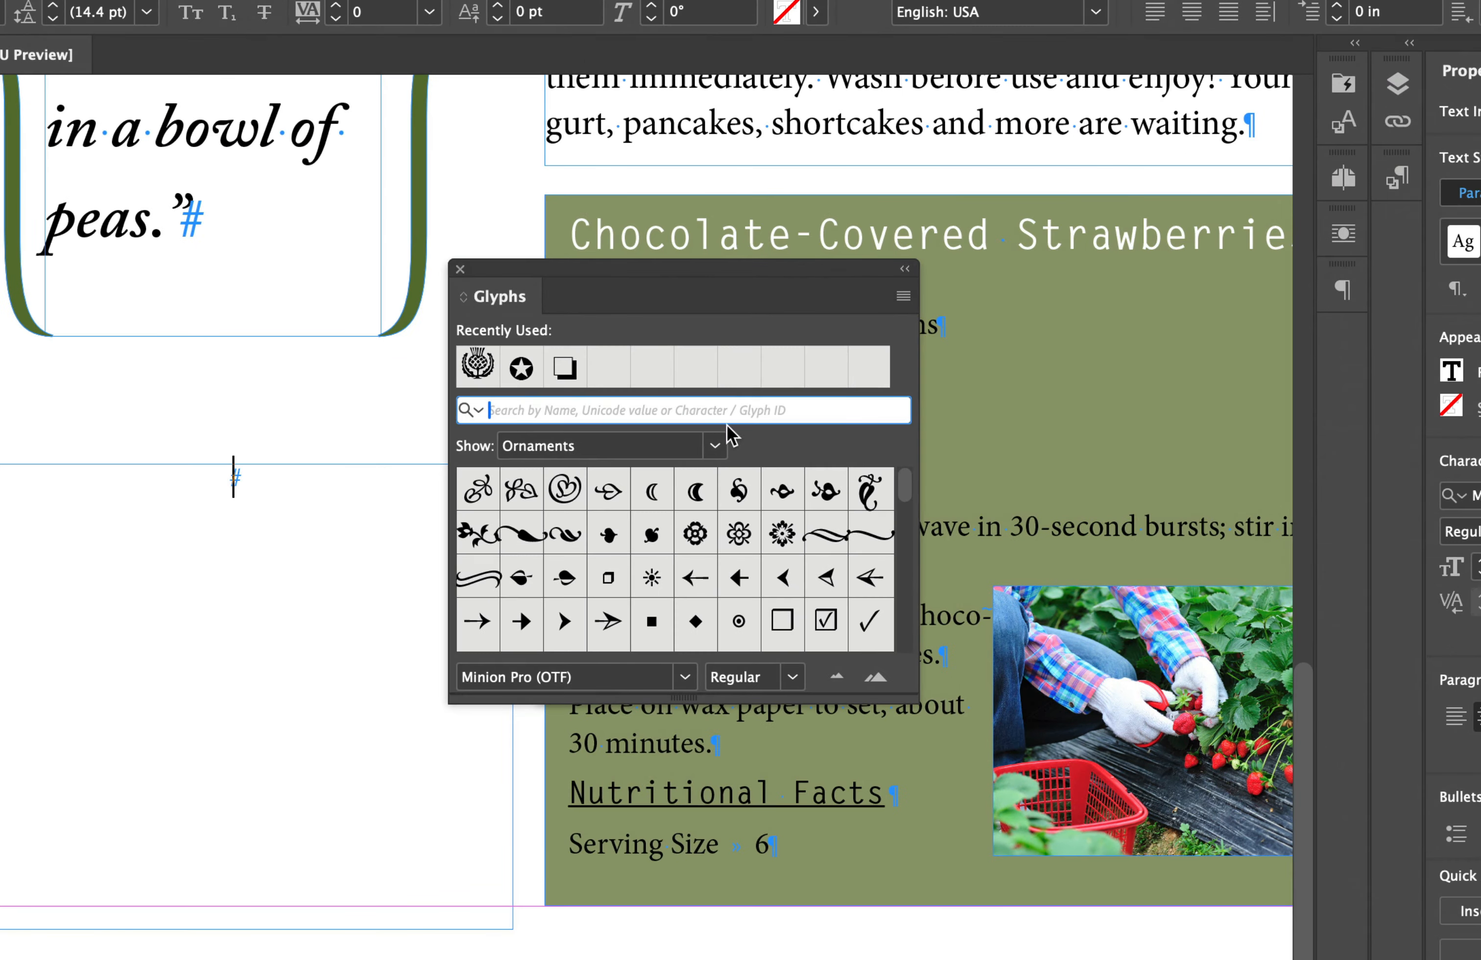
# - Browse the entire glyph set of the Minion Pro (OTF) Regular font
pyautogui.click(721, 427)
pyautogui.scroll(5, 612, 523)
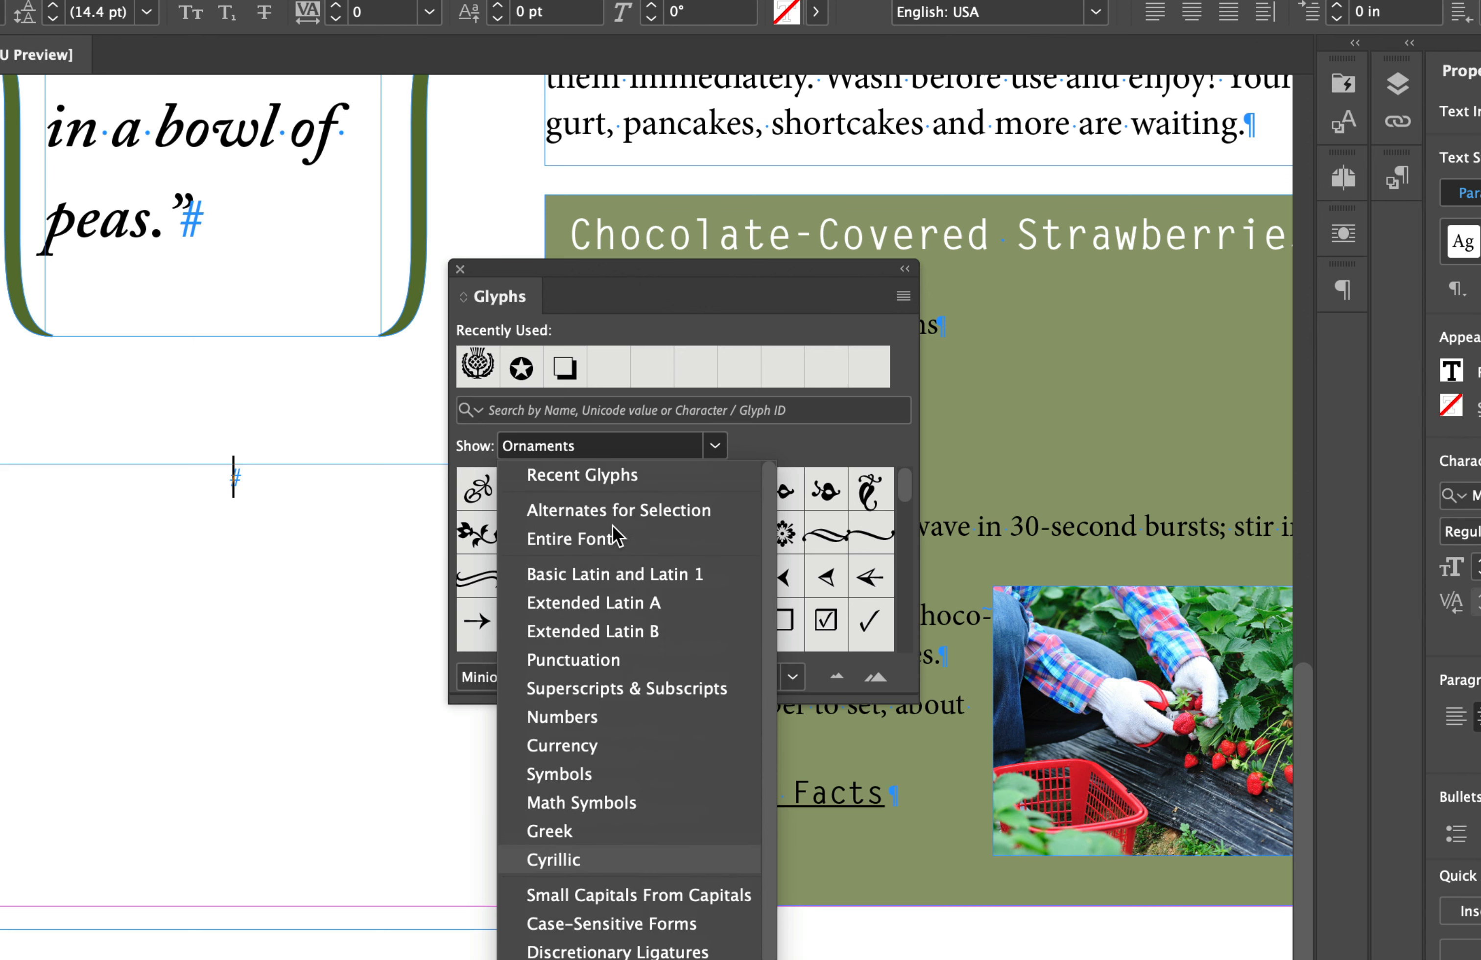
pyautogui.click(577, 547)
pyautogui.scroll(-8, 697, 545)
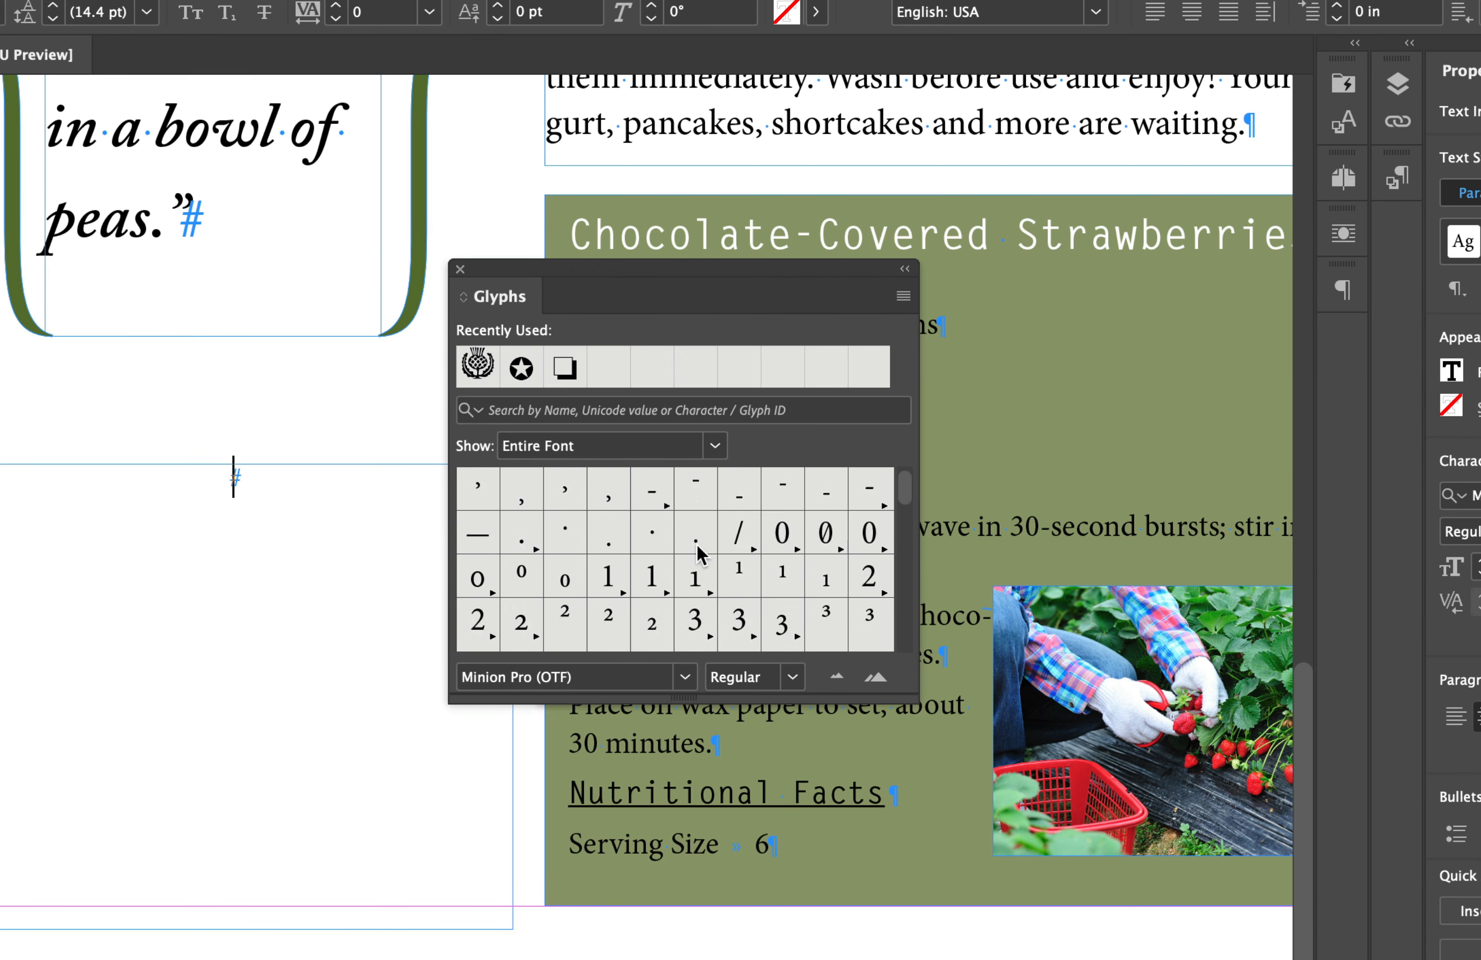
pyautogui.scroll(5, 696, 543)
pyautogui.scroll(3, 696, 544)
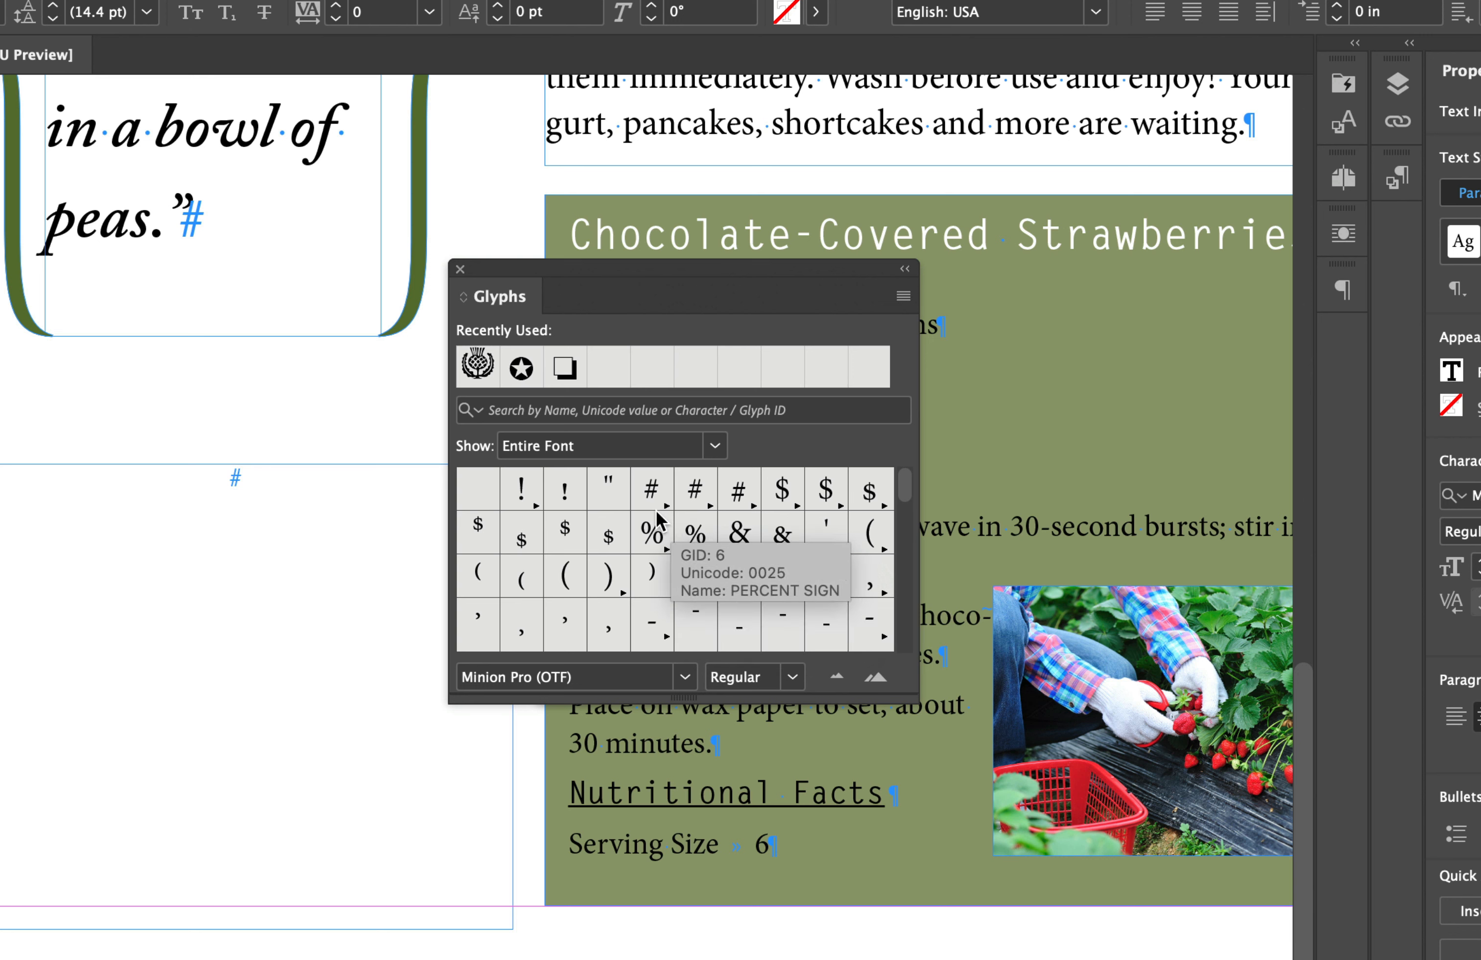
pyautogui.click(490, 689)
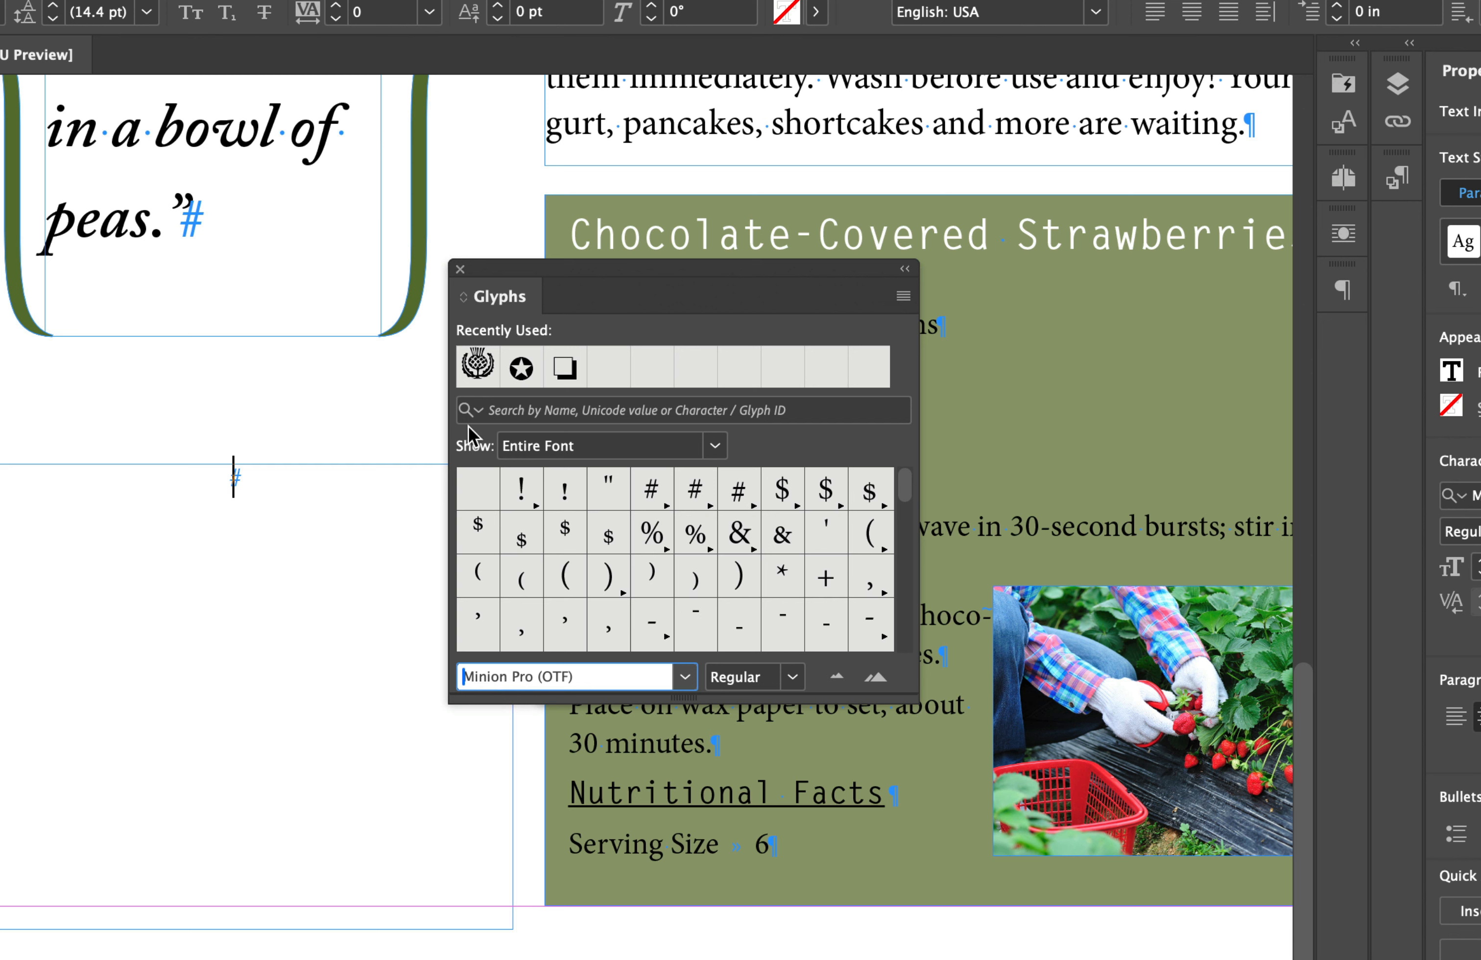
# - Limit the glyphs to Ornaments and insert the swirled heart ornament into the empty frame
pyautogui.click(715, 445)
pyautogui.scroll(-5, 701, 792)
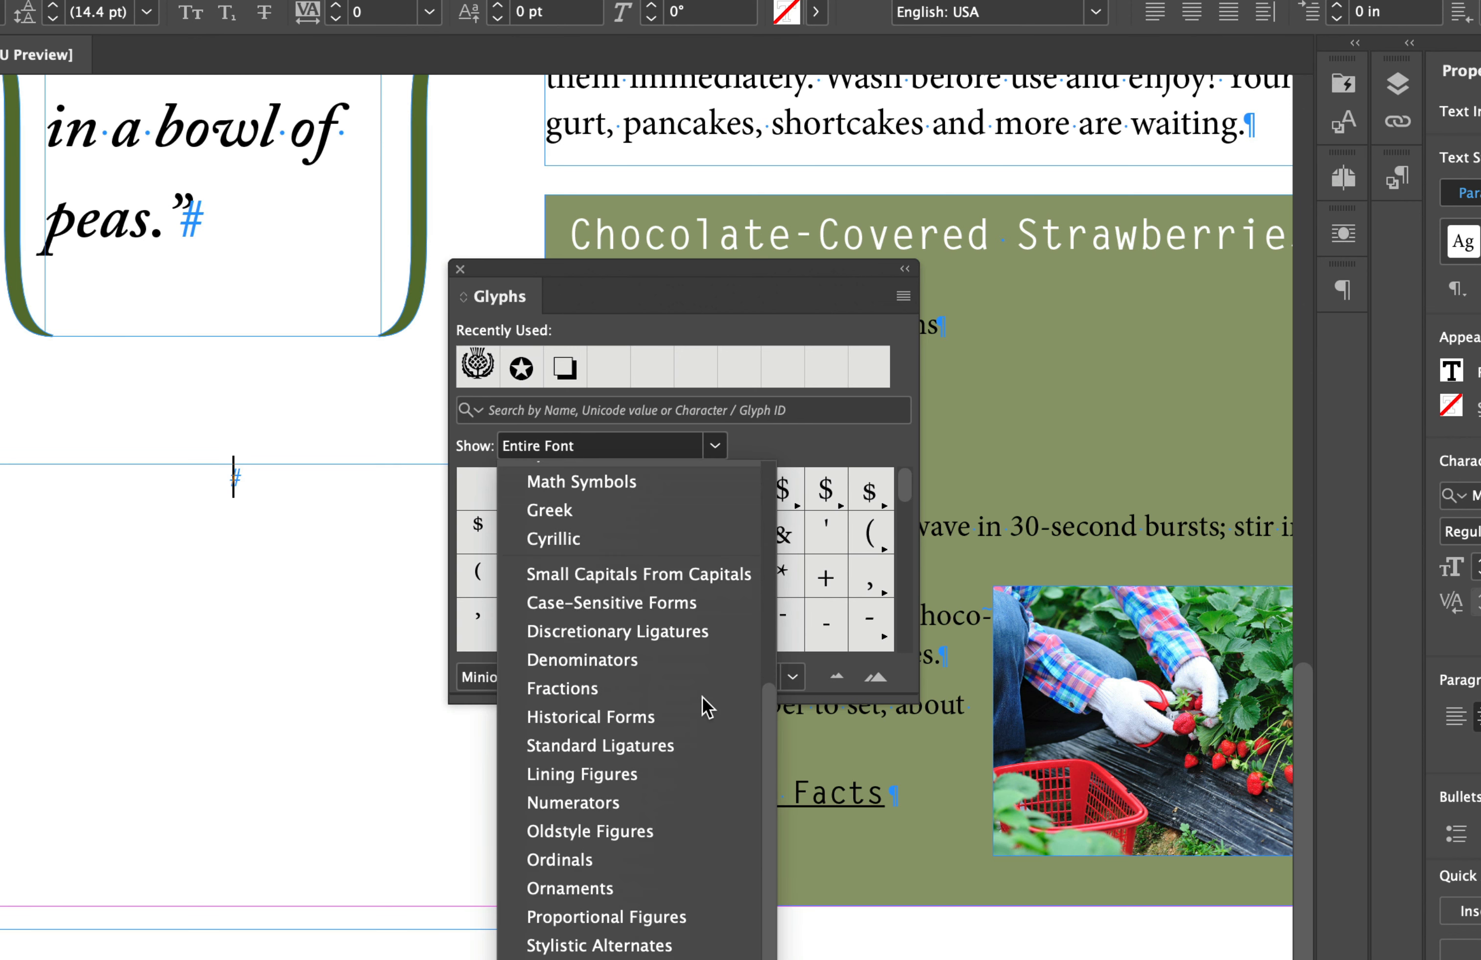
pyautogui.click(568, 889)
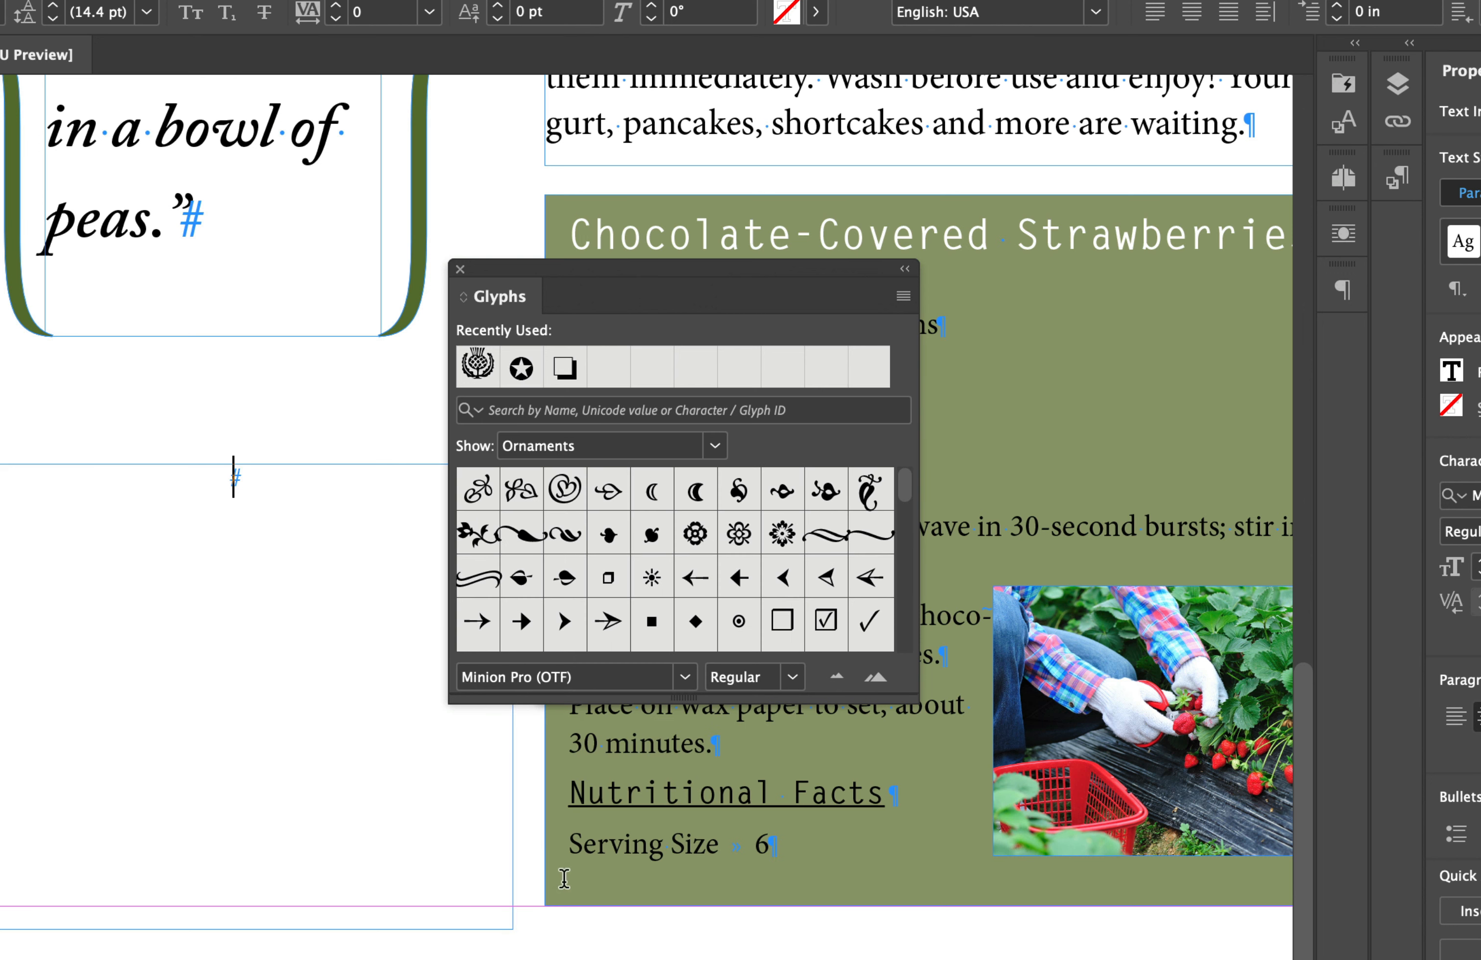
pyautogui.click(565, 497)
pyautogui.doubleClick(564, 496)
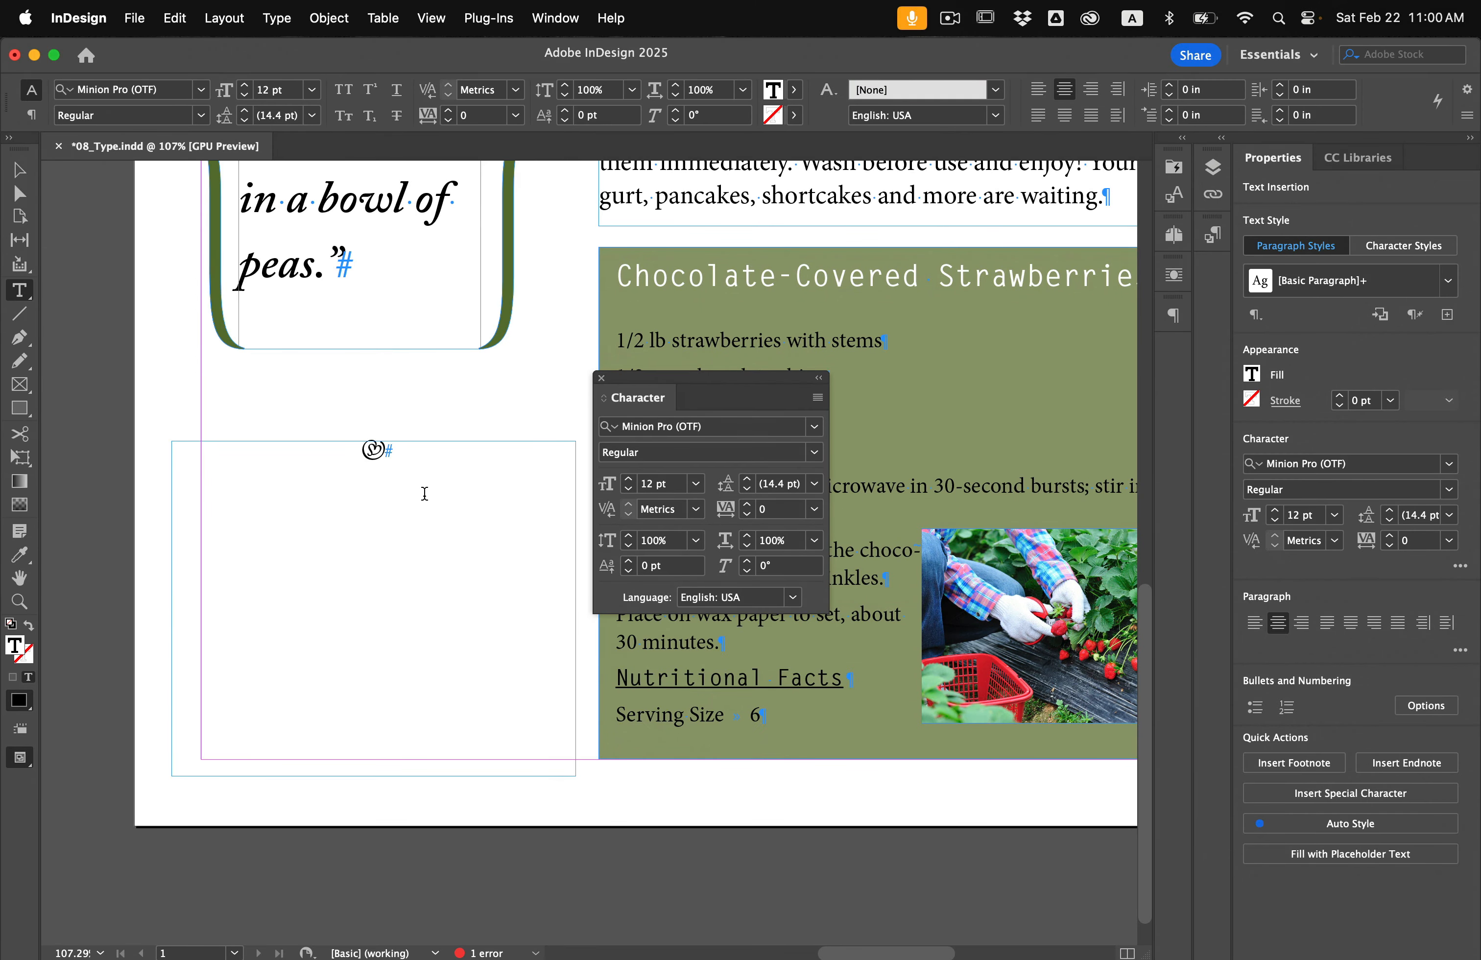
# - Select the inserted heart ornament and dock the floating Character panel with the collapsed panels
pyautogui.moveTo(400, 456); pyautogui.dragTo(324, 455)
pyautogui.press('super+equal')
pyautogui.press('super+equal')
pyautogui.press('super+equal')
pyautogui.press('super+equal')
pyautogui.press('super+equal')
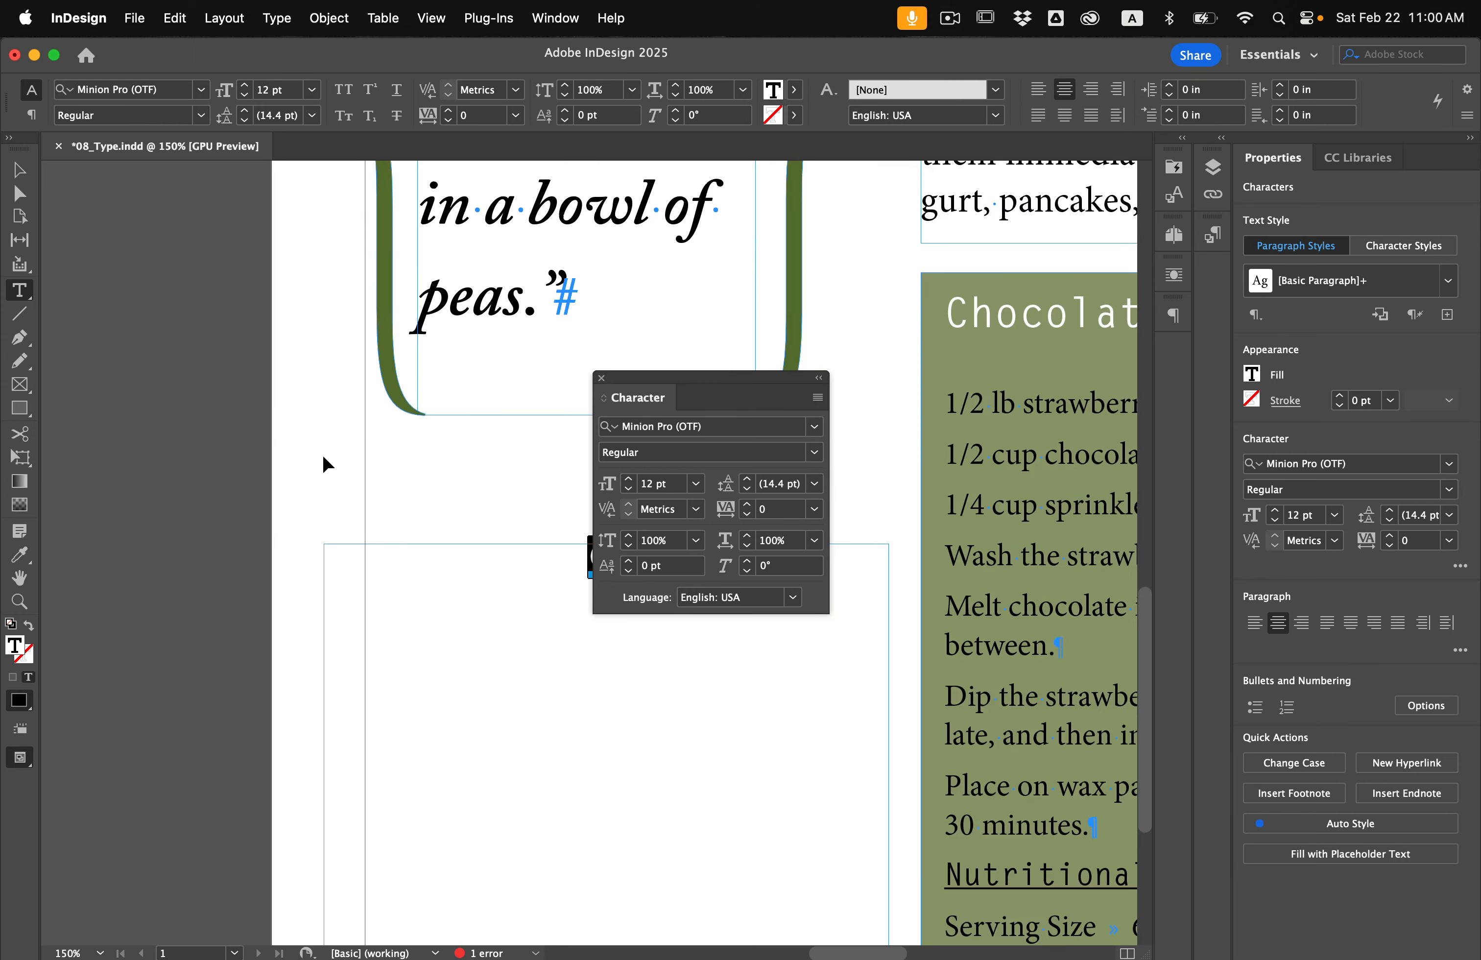
pyautogui.moveTo(628, 391); pyautogui.dragTo(1172, 352)
# - Fill the selected heart ornament with the Strawberry Red swatch
pyautogui.press('super+equal')
pyautogui.press('super+equal')
pyautogui.press('super+equal')
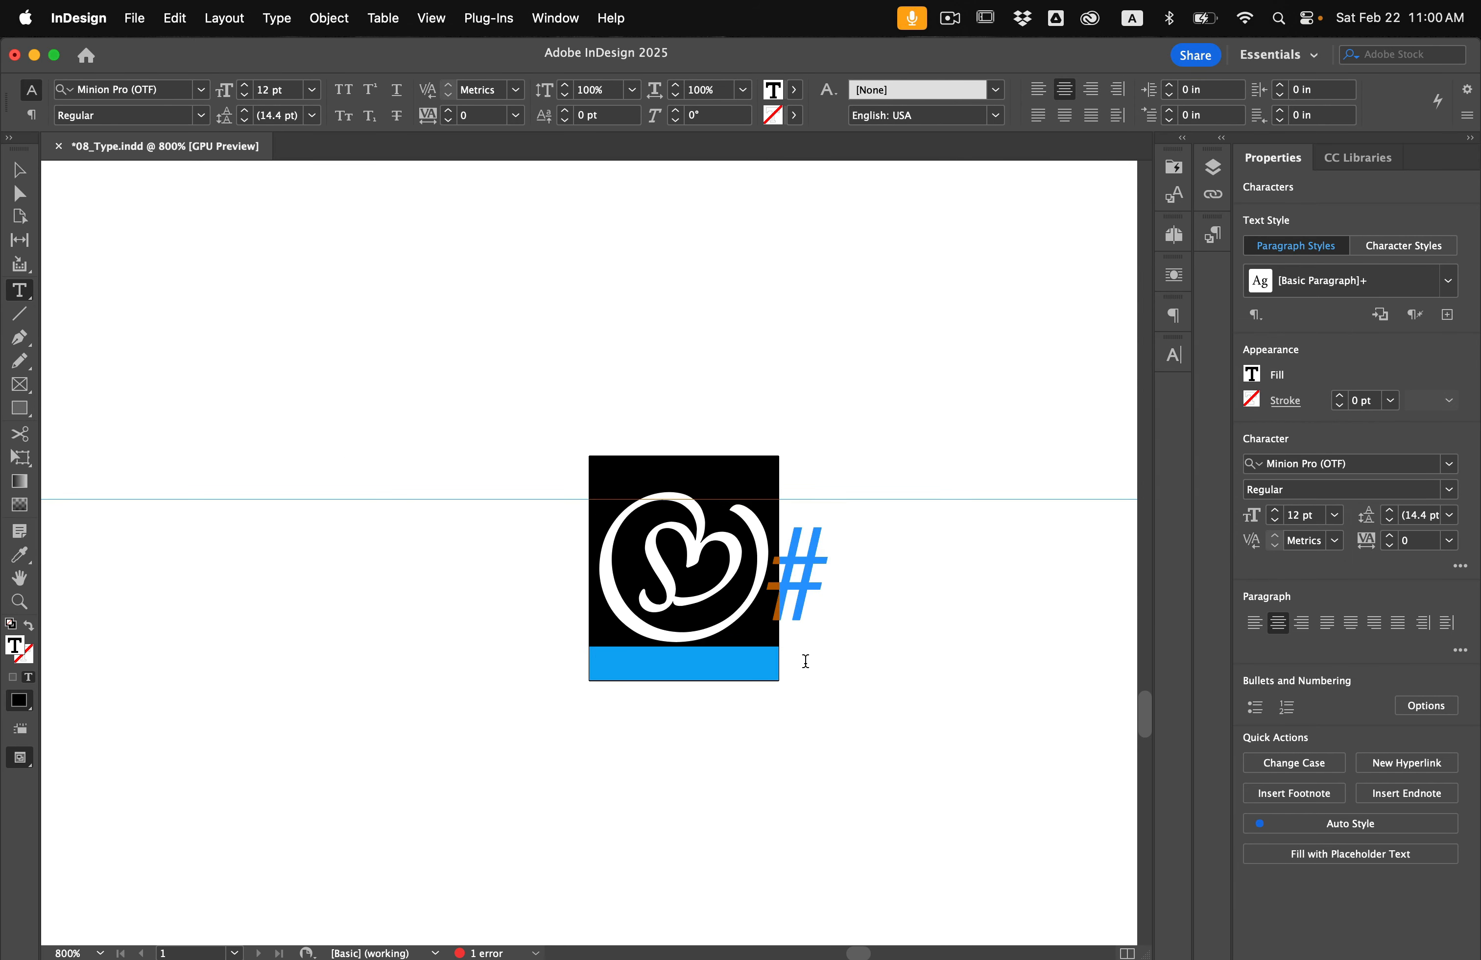
pyautogui.scroll(-3, 752, 657)
pyautogui.hscroll(-2, 773, 657)
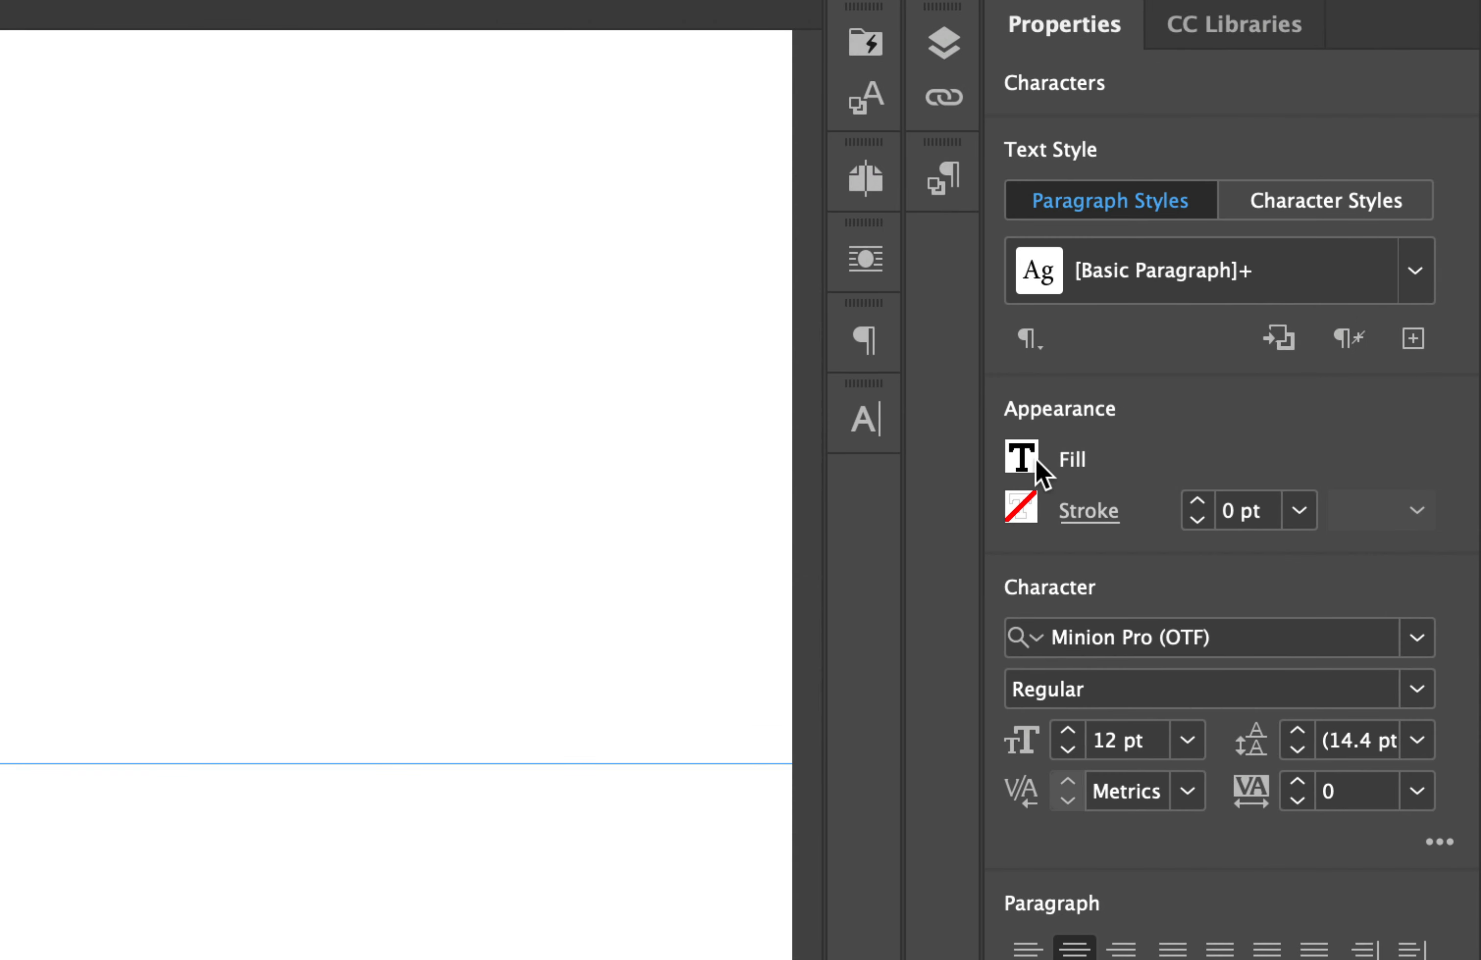
pyautogui.click(1023, 468)
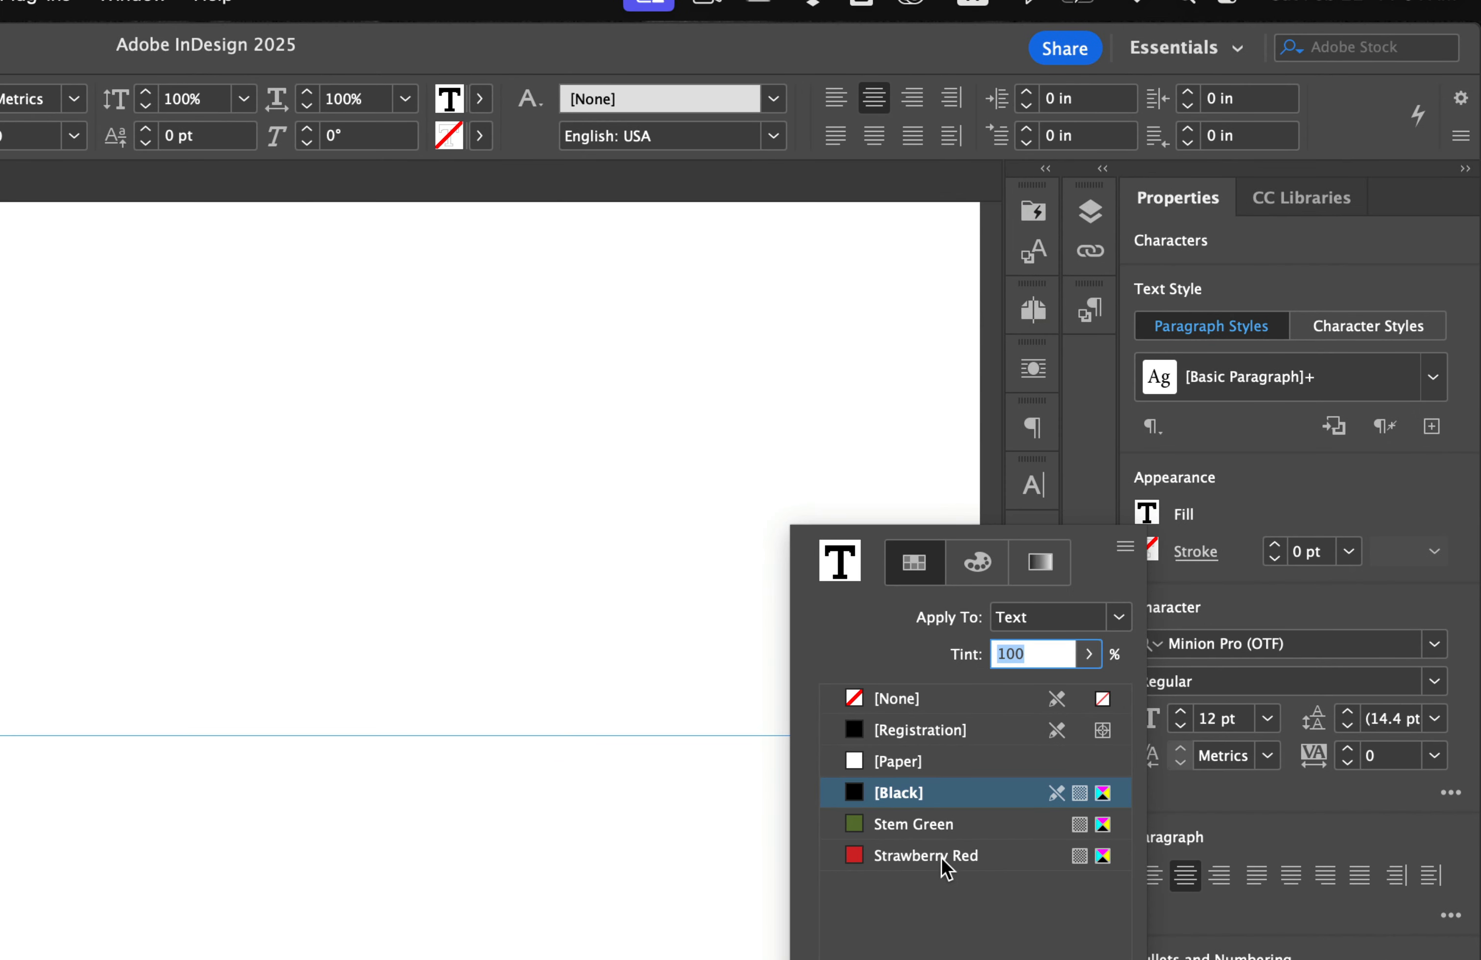
pyautogui.click(740, 933)
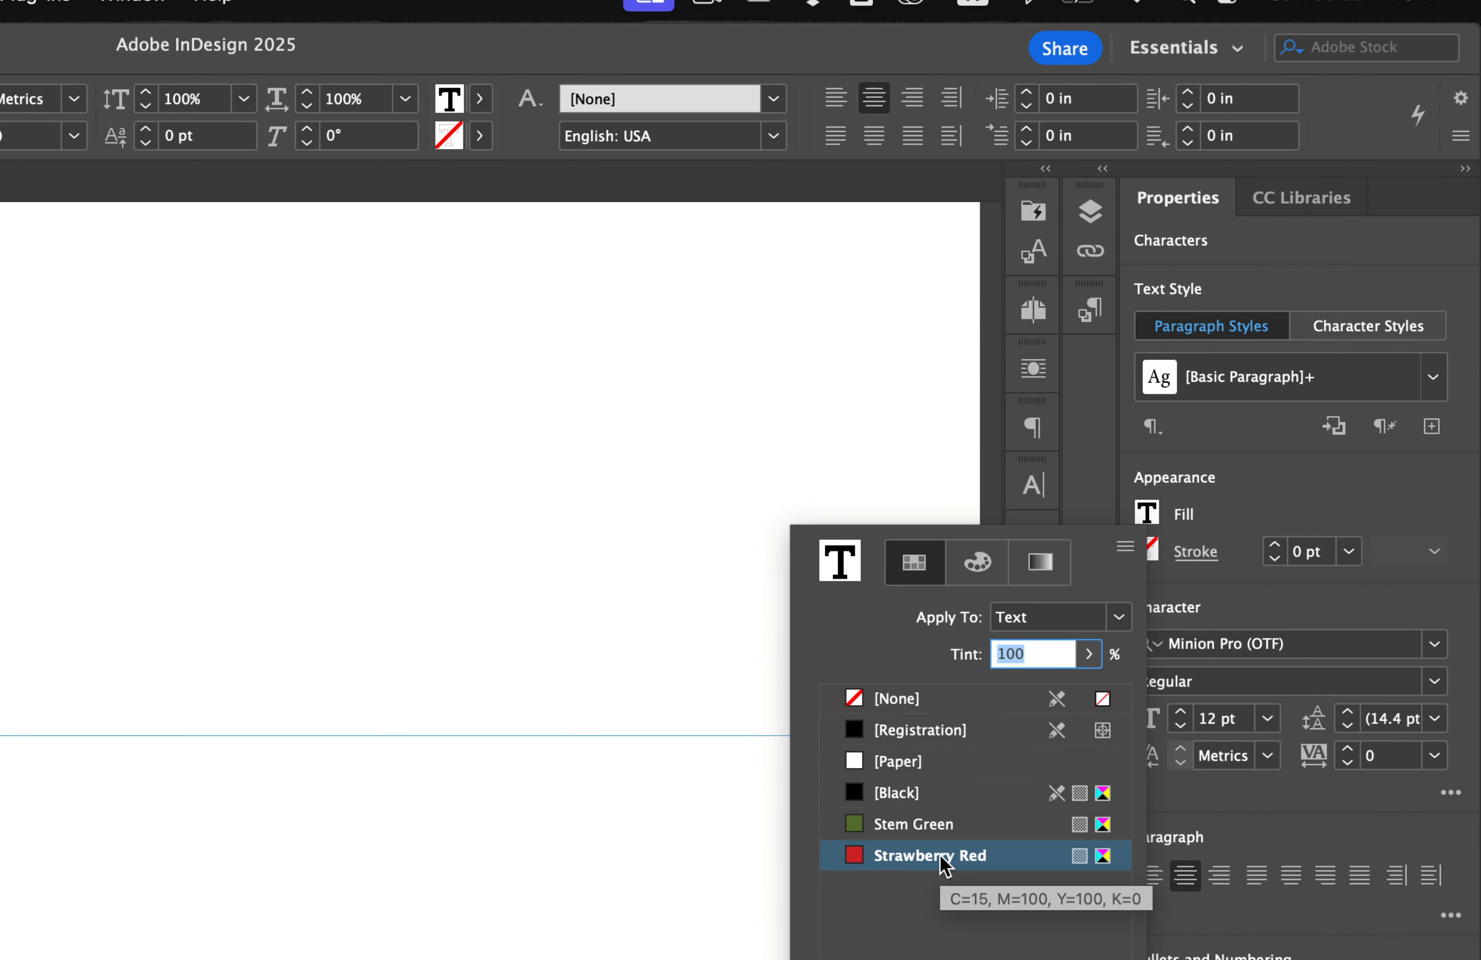
pyautogui.click(1328, 462)
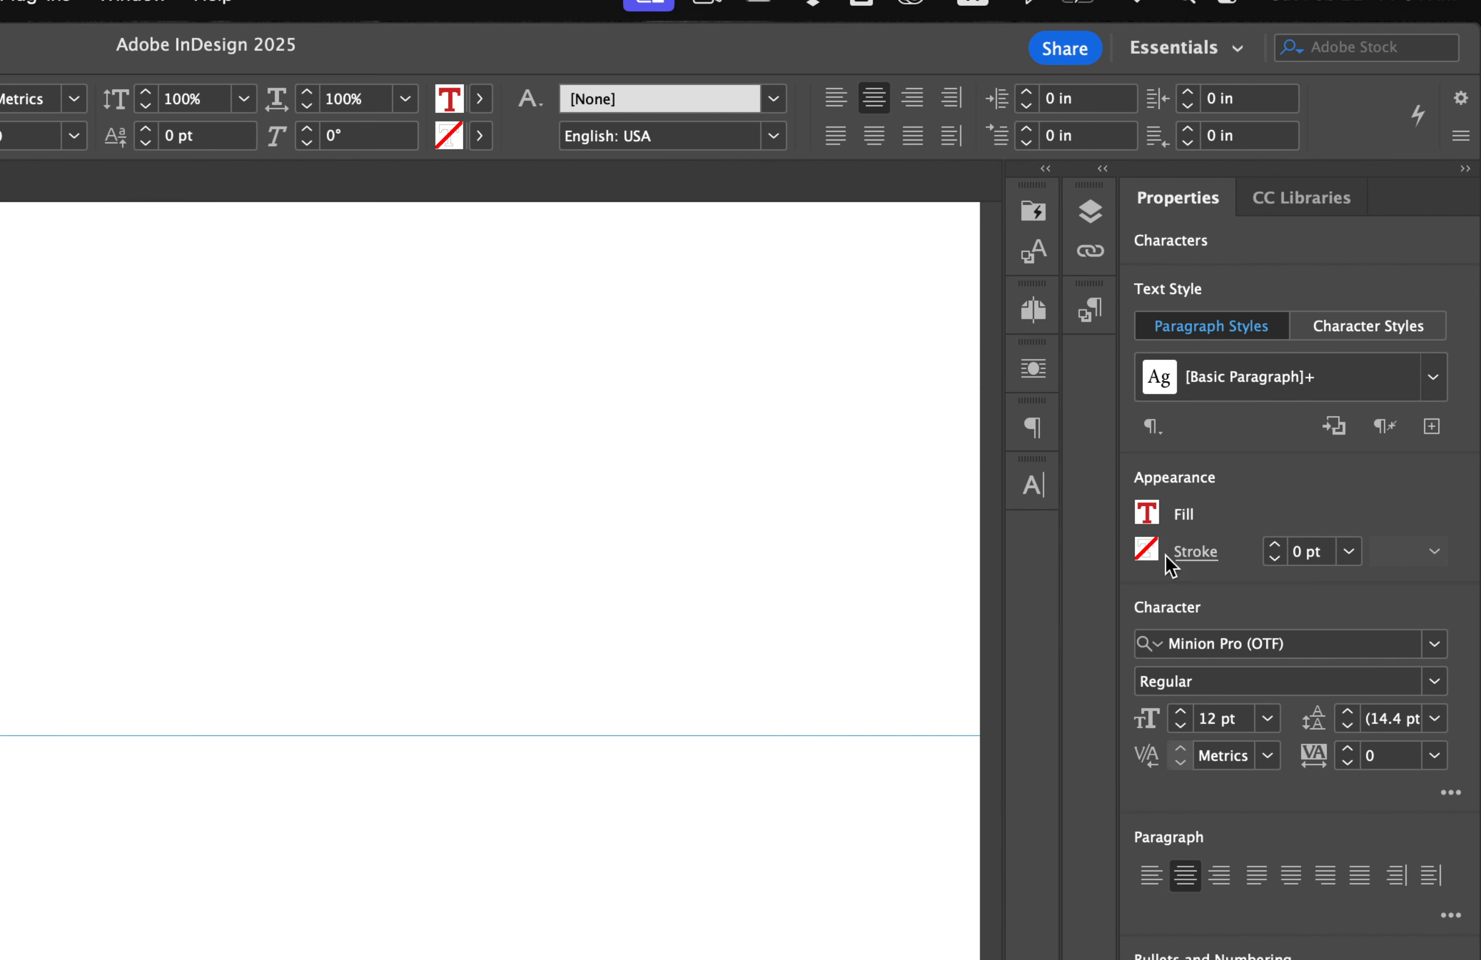
# - Give the heart ornament a Stem Green stroke and deselect it to check the colors
pyautogui.click(1147, 550)
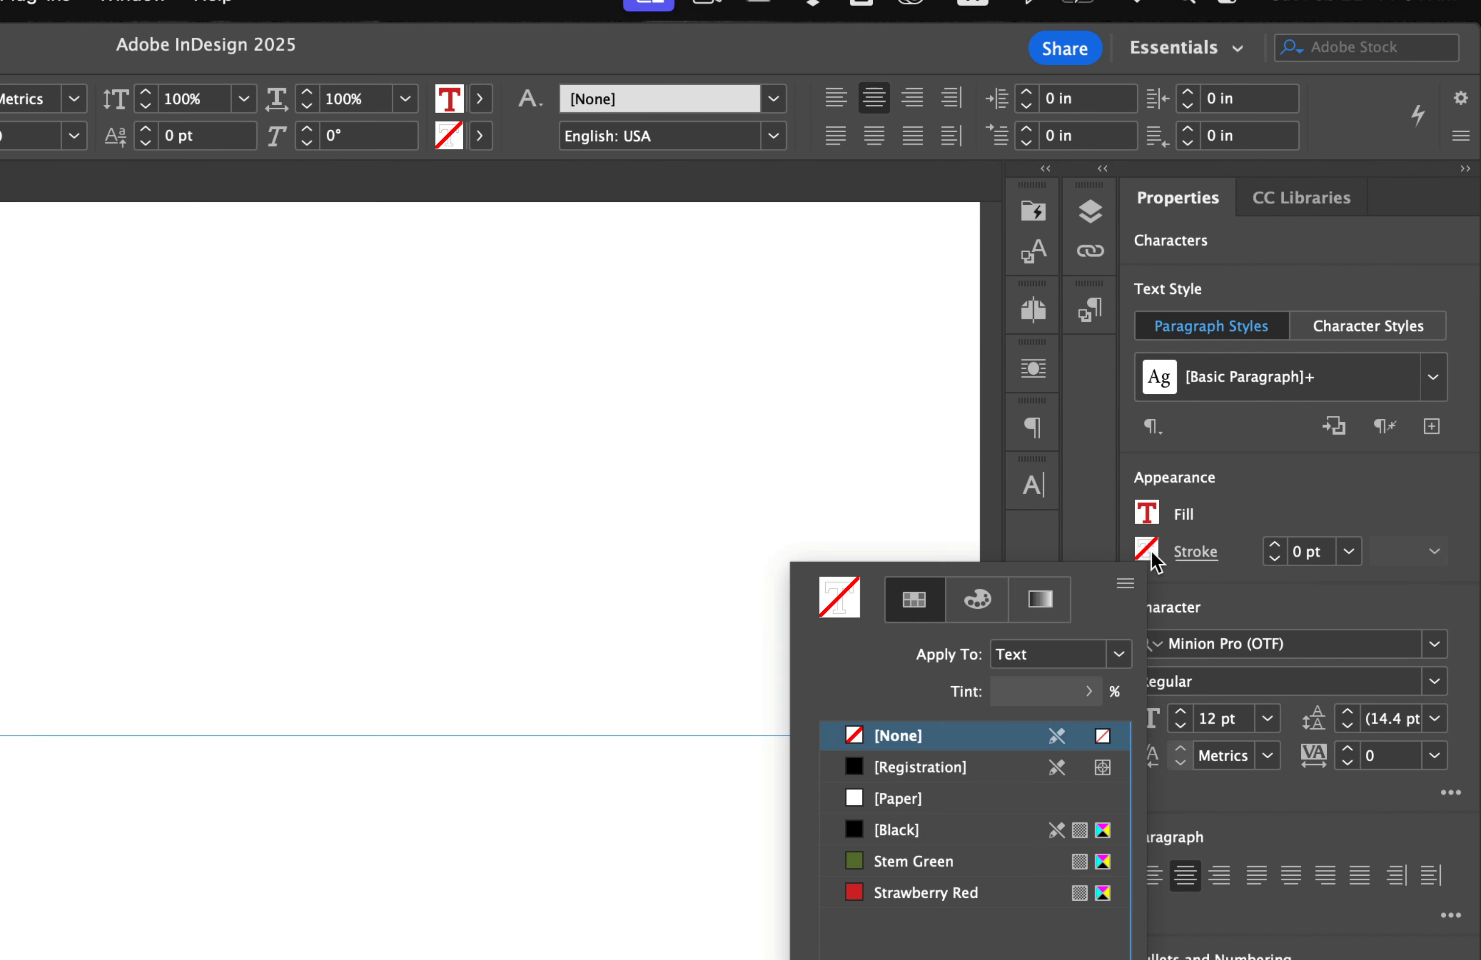
pyautogui.click(914, 868)
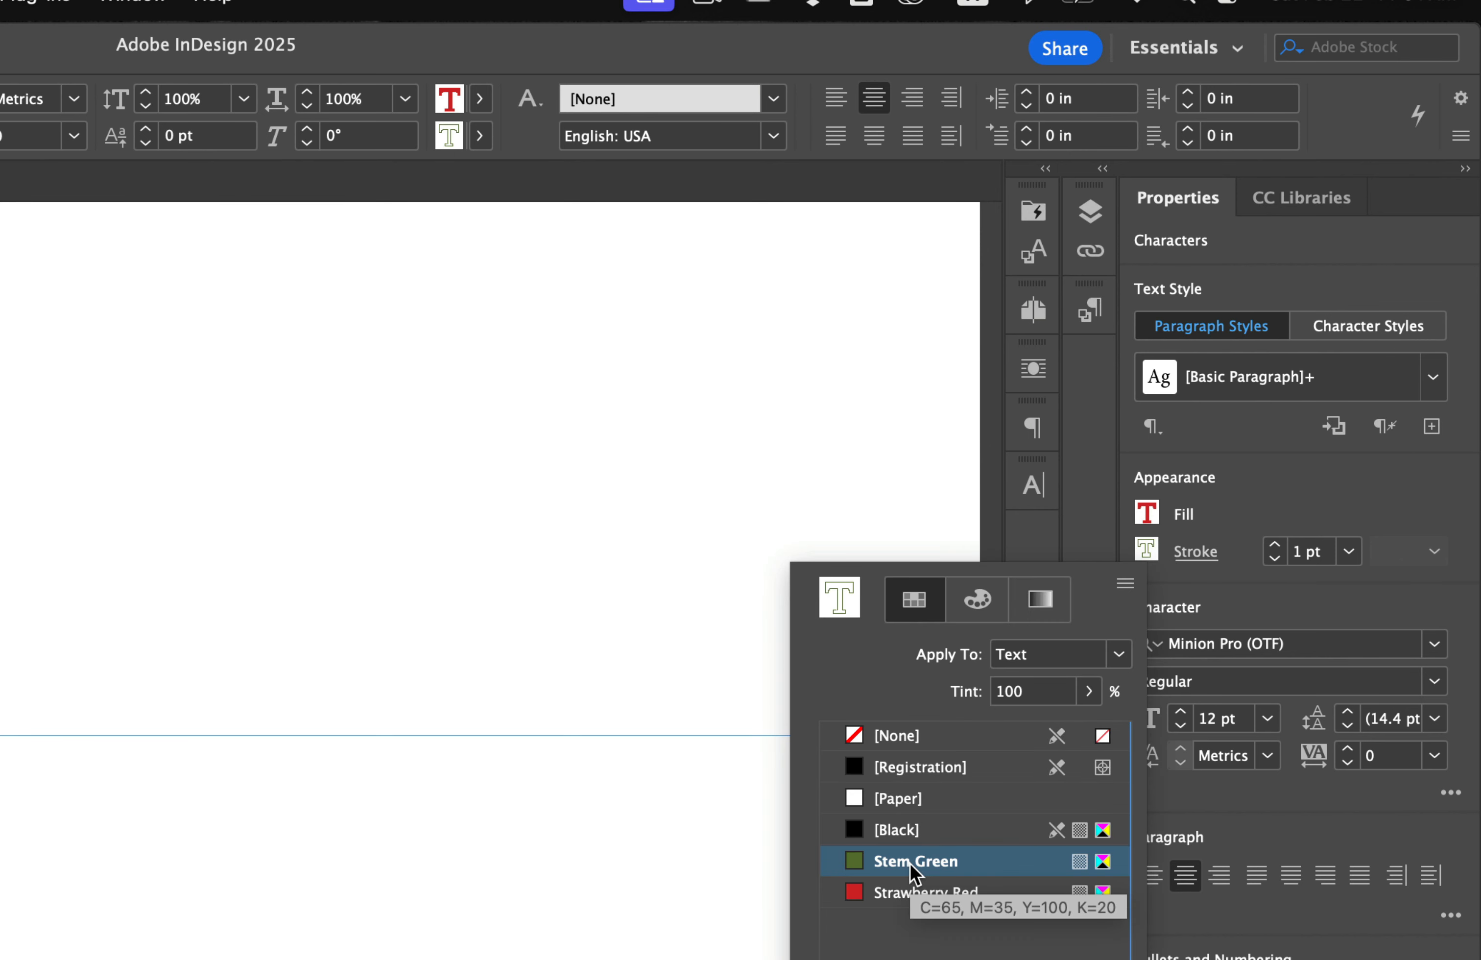
pyautogui.click(1258, 498)
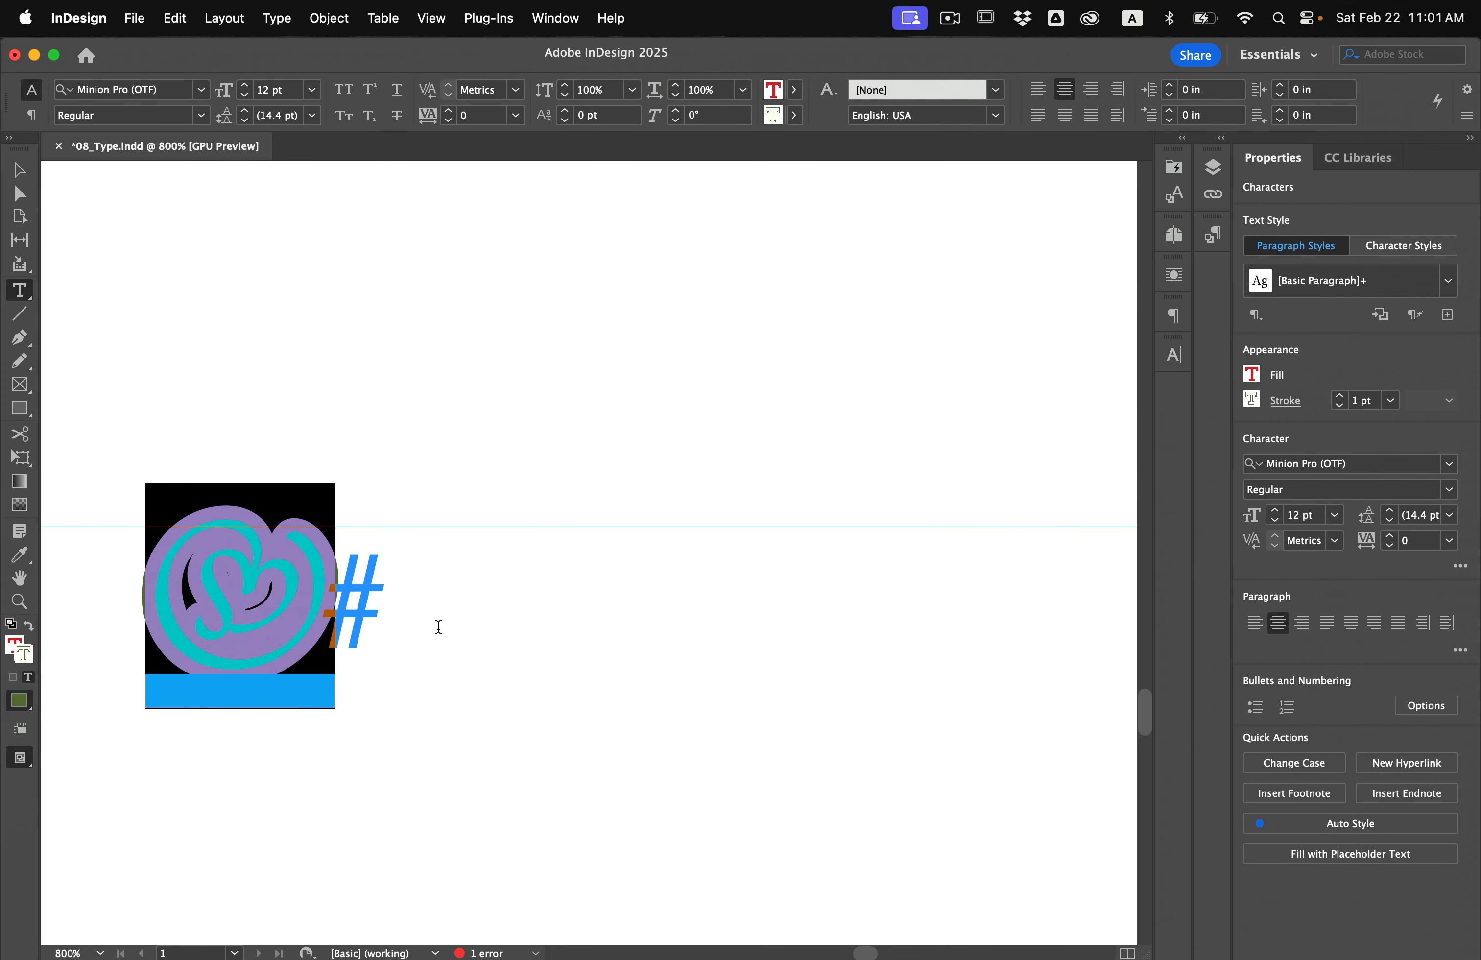
pyautogui.click(438, 627)
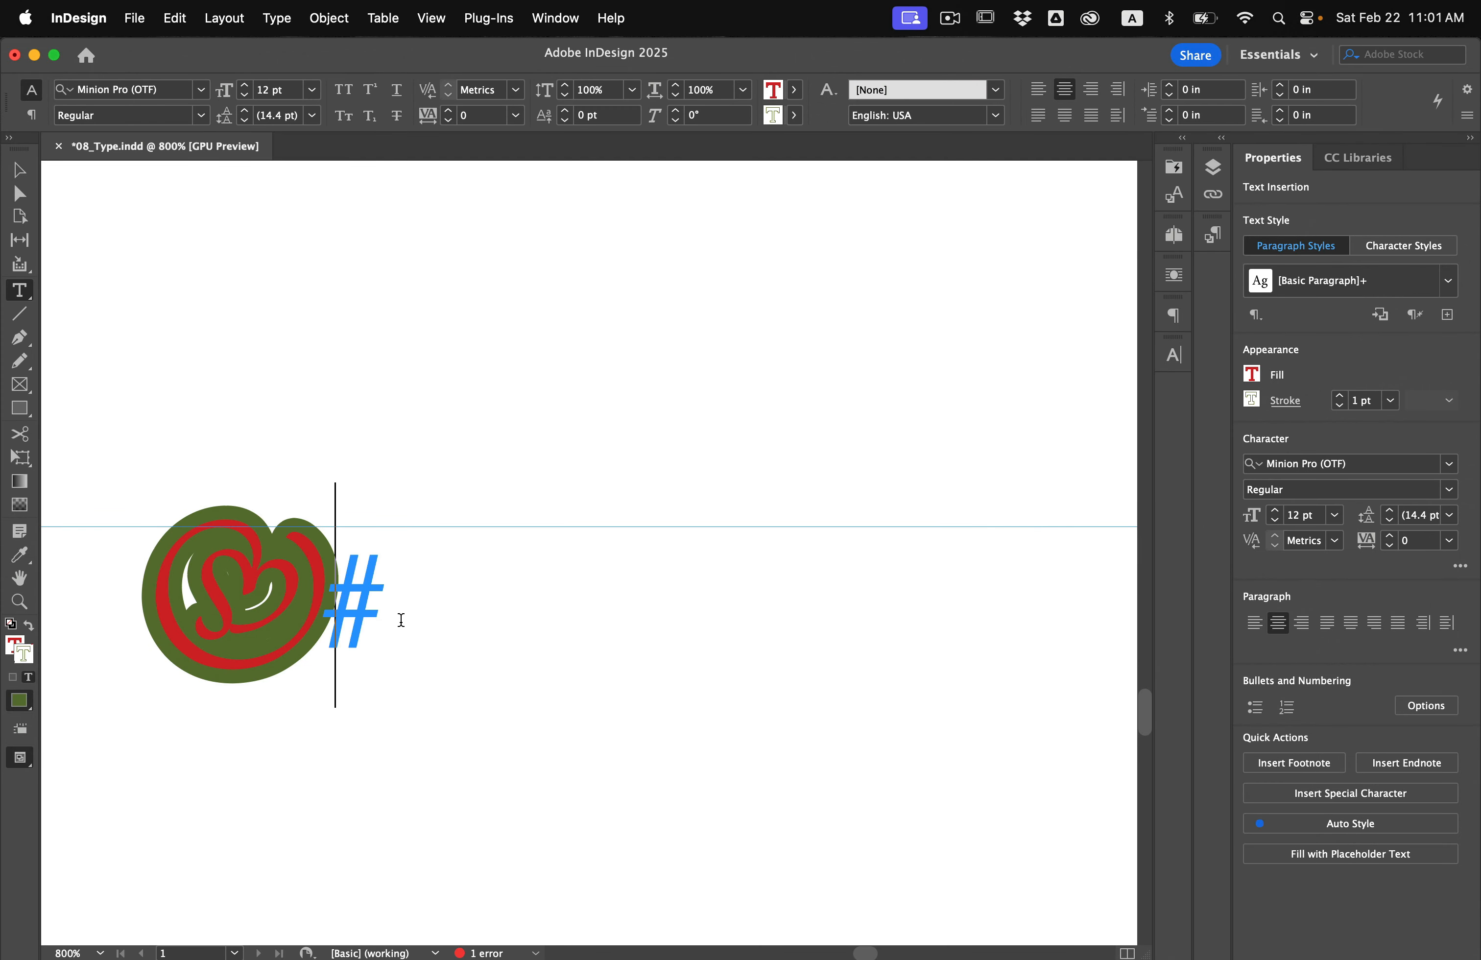
# - Set the heart ornament's font size to 122 pt and deselect its text frame
pyautogui.moveTo(401, 620); pyautogui.dragTo(147, 601)
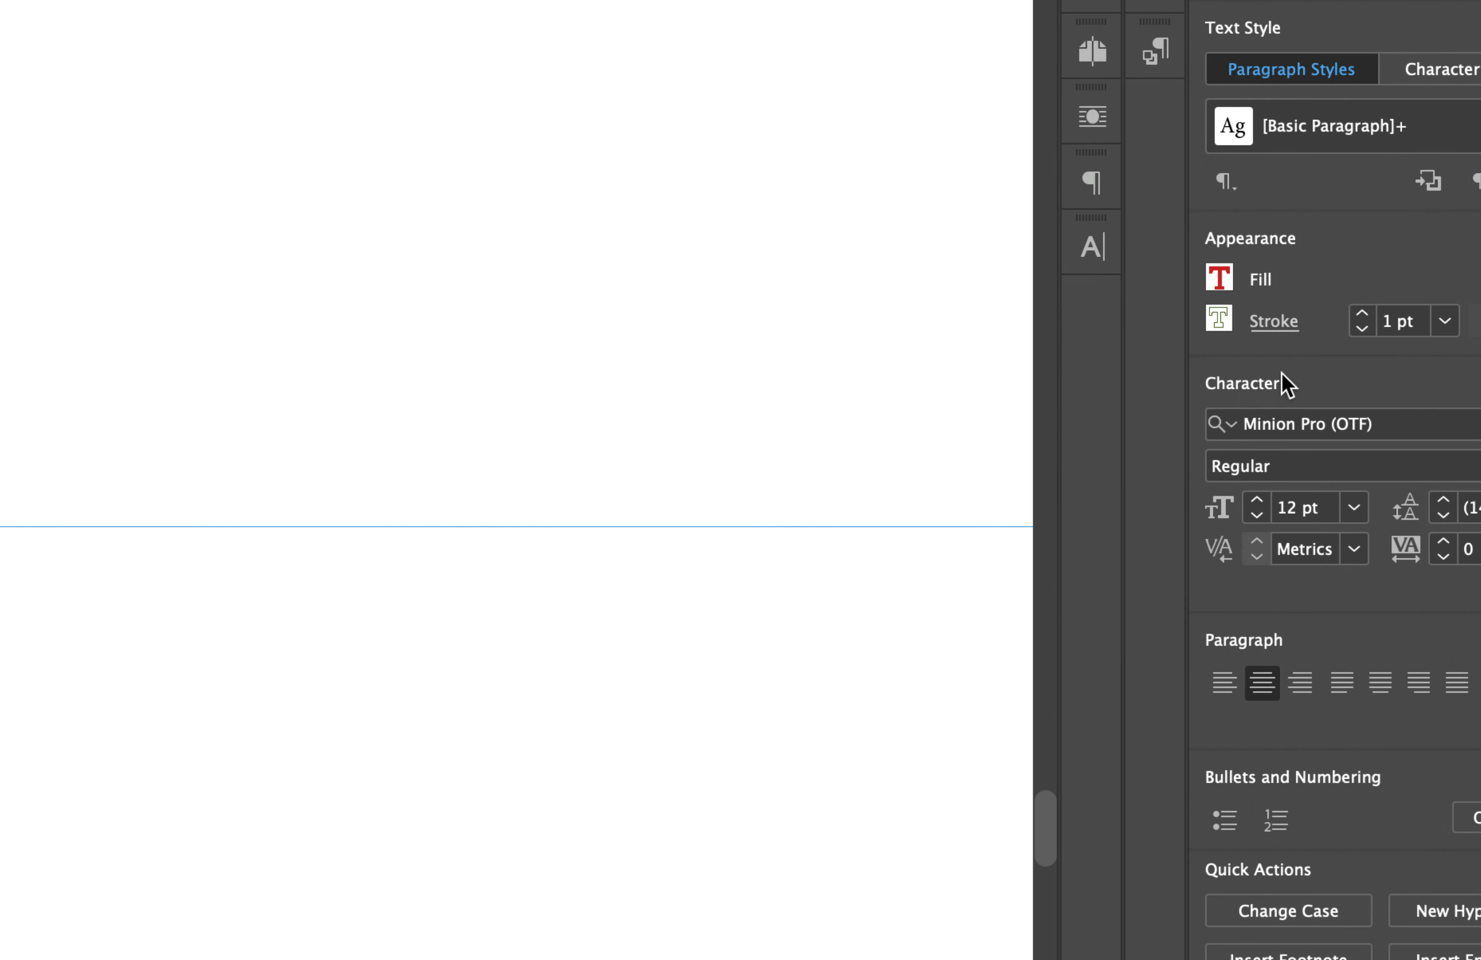
pyautogui.click(1299, 508)
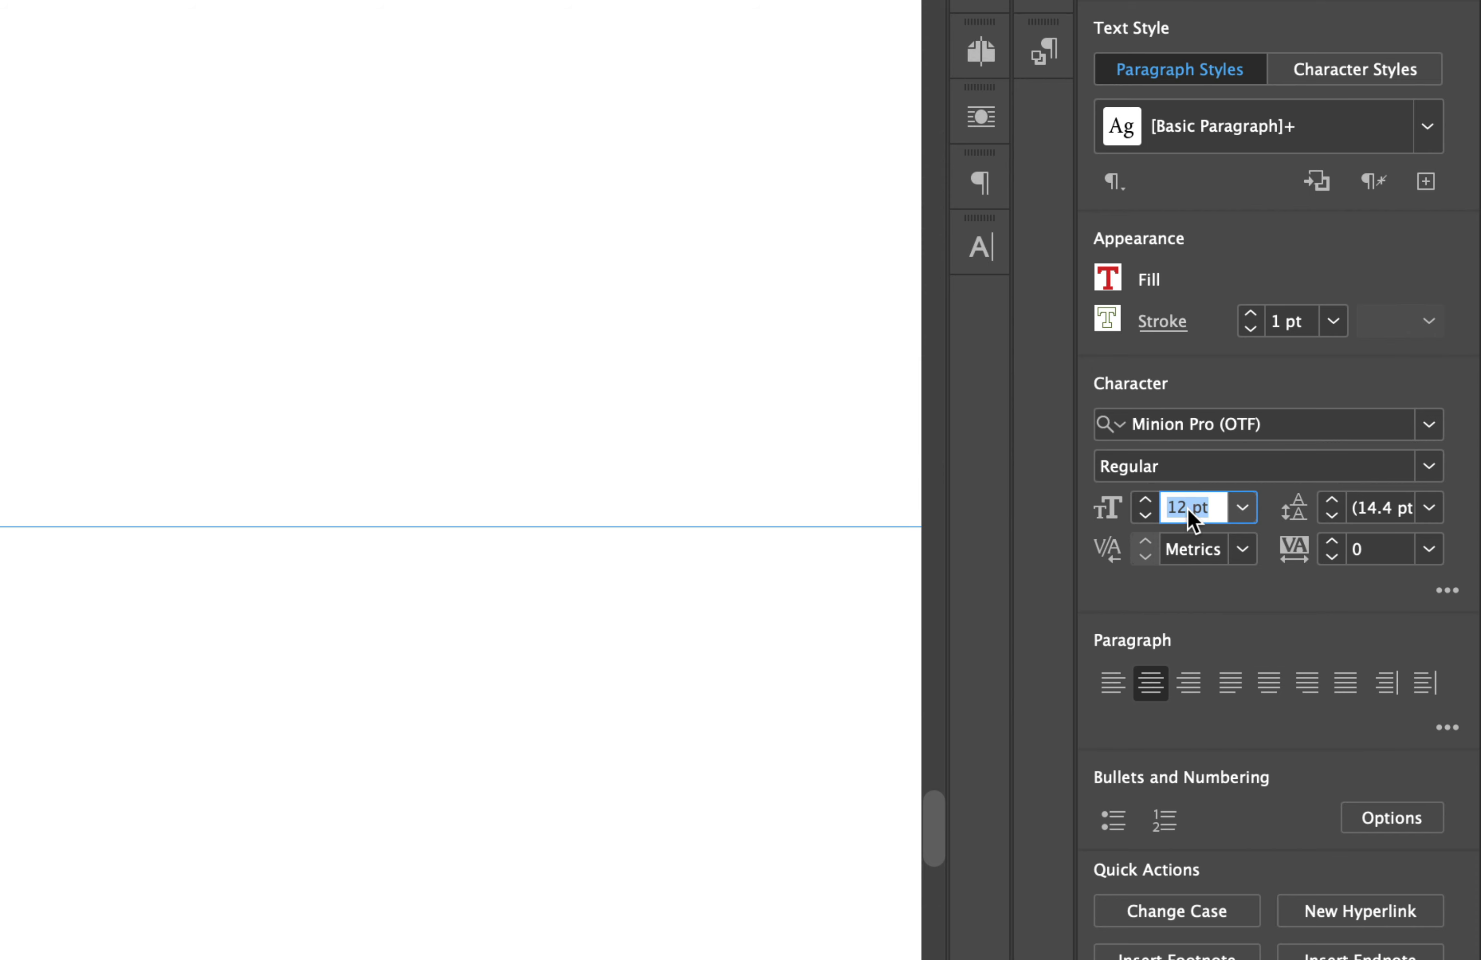
pyautogui.write('122')
pyautogui.press('Return')
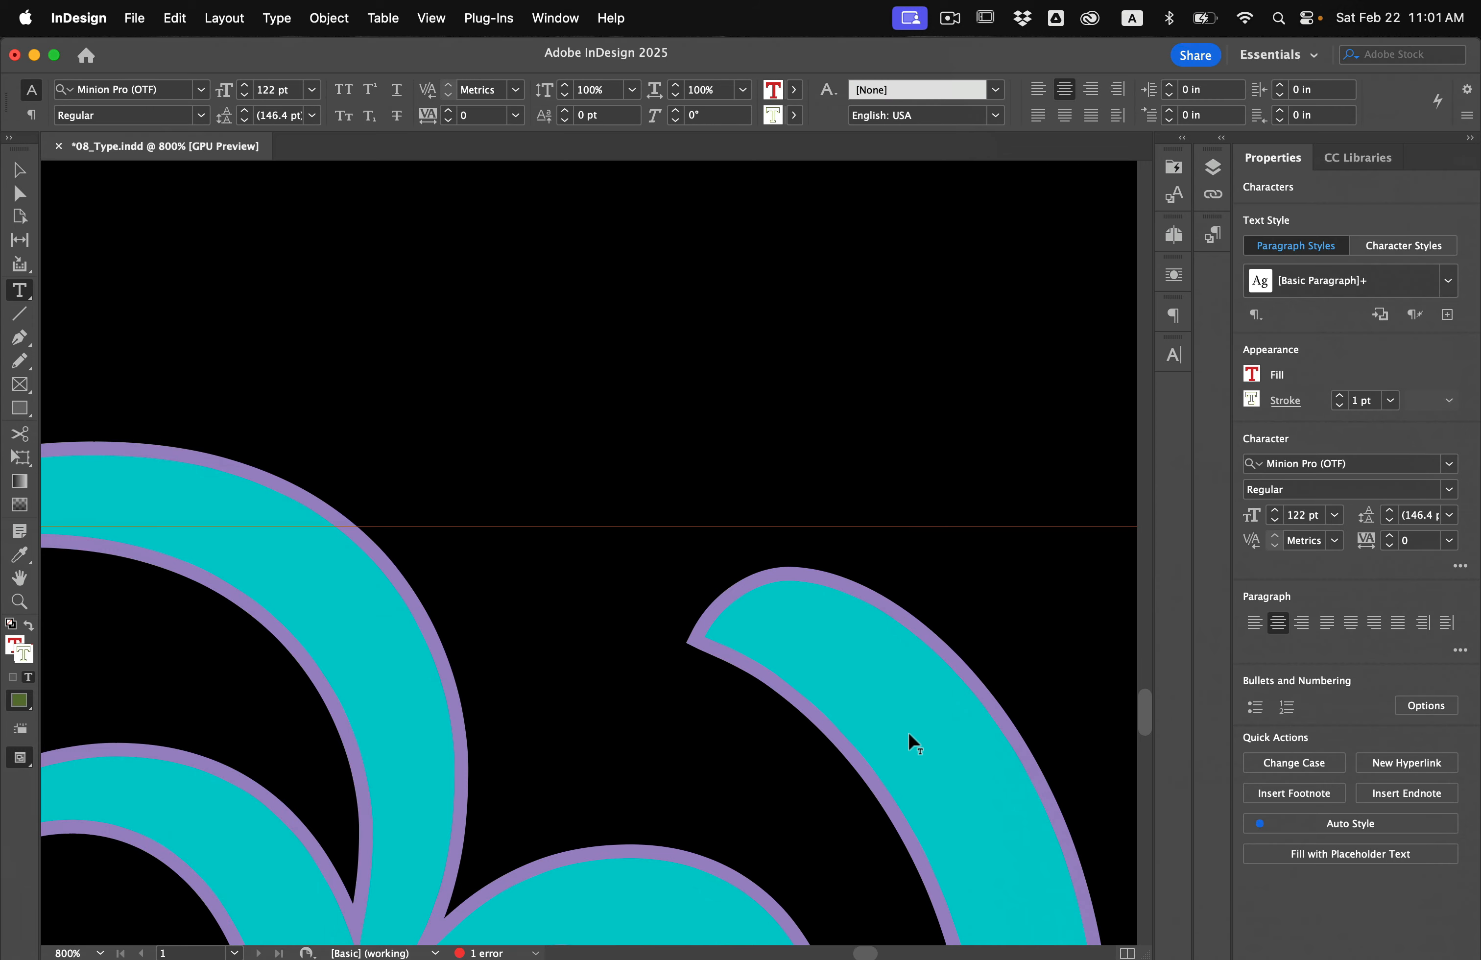
pyautogui.scroll(3, 908, 732)
pyautogui.scroll(-5, 908, 733)
pyautogui.scroll(-5, 908, 733)
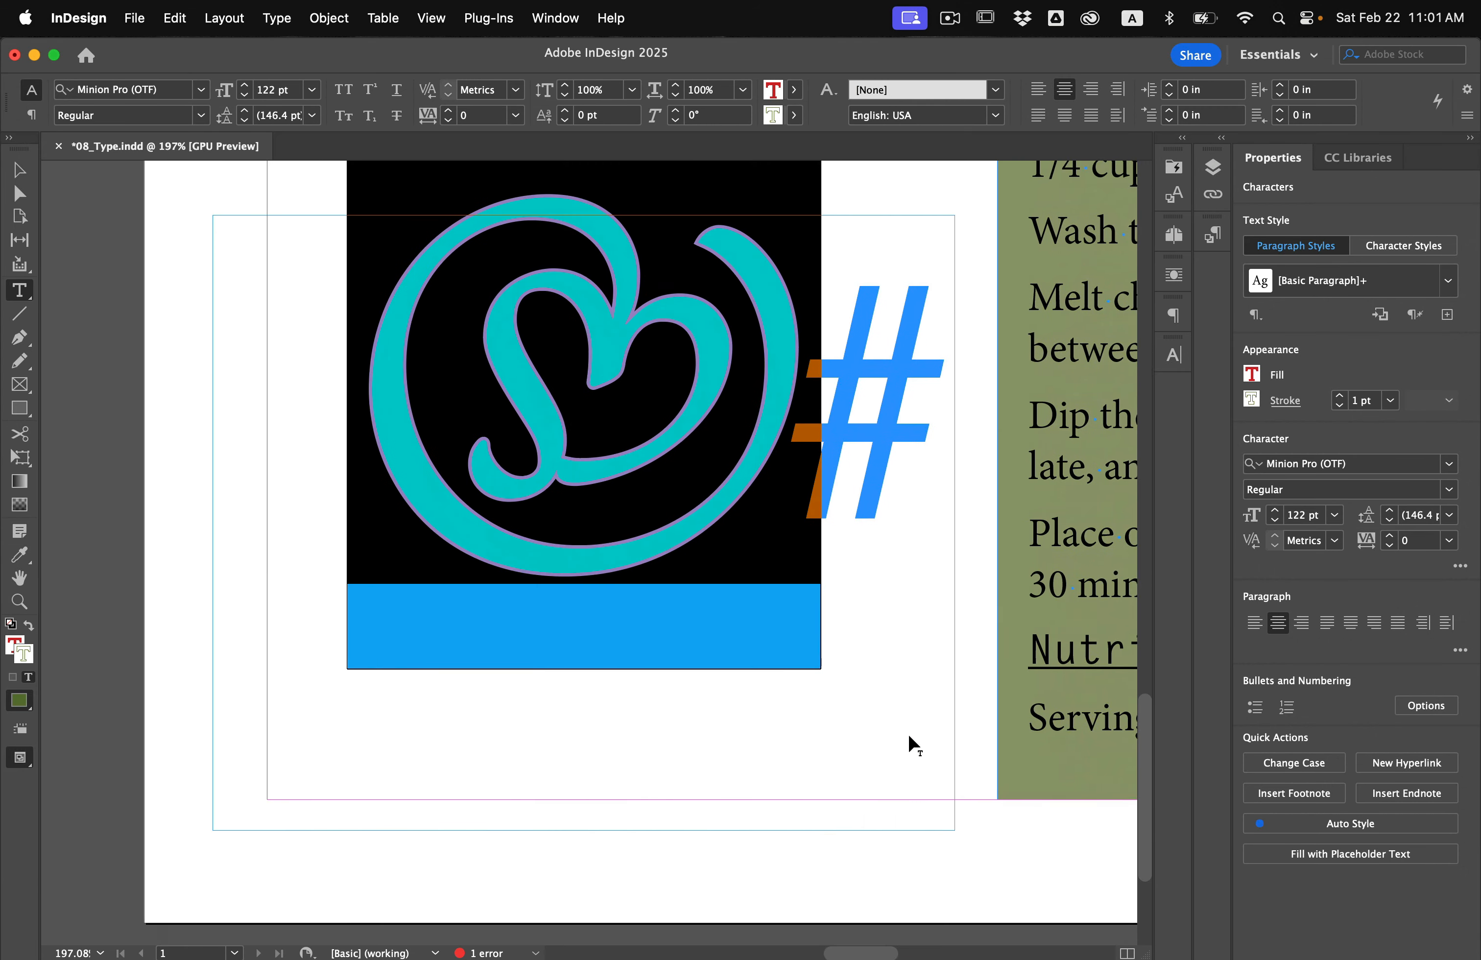
pyautogui.click(878, 714)
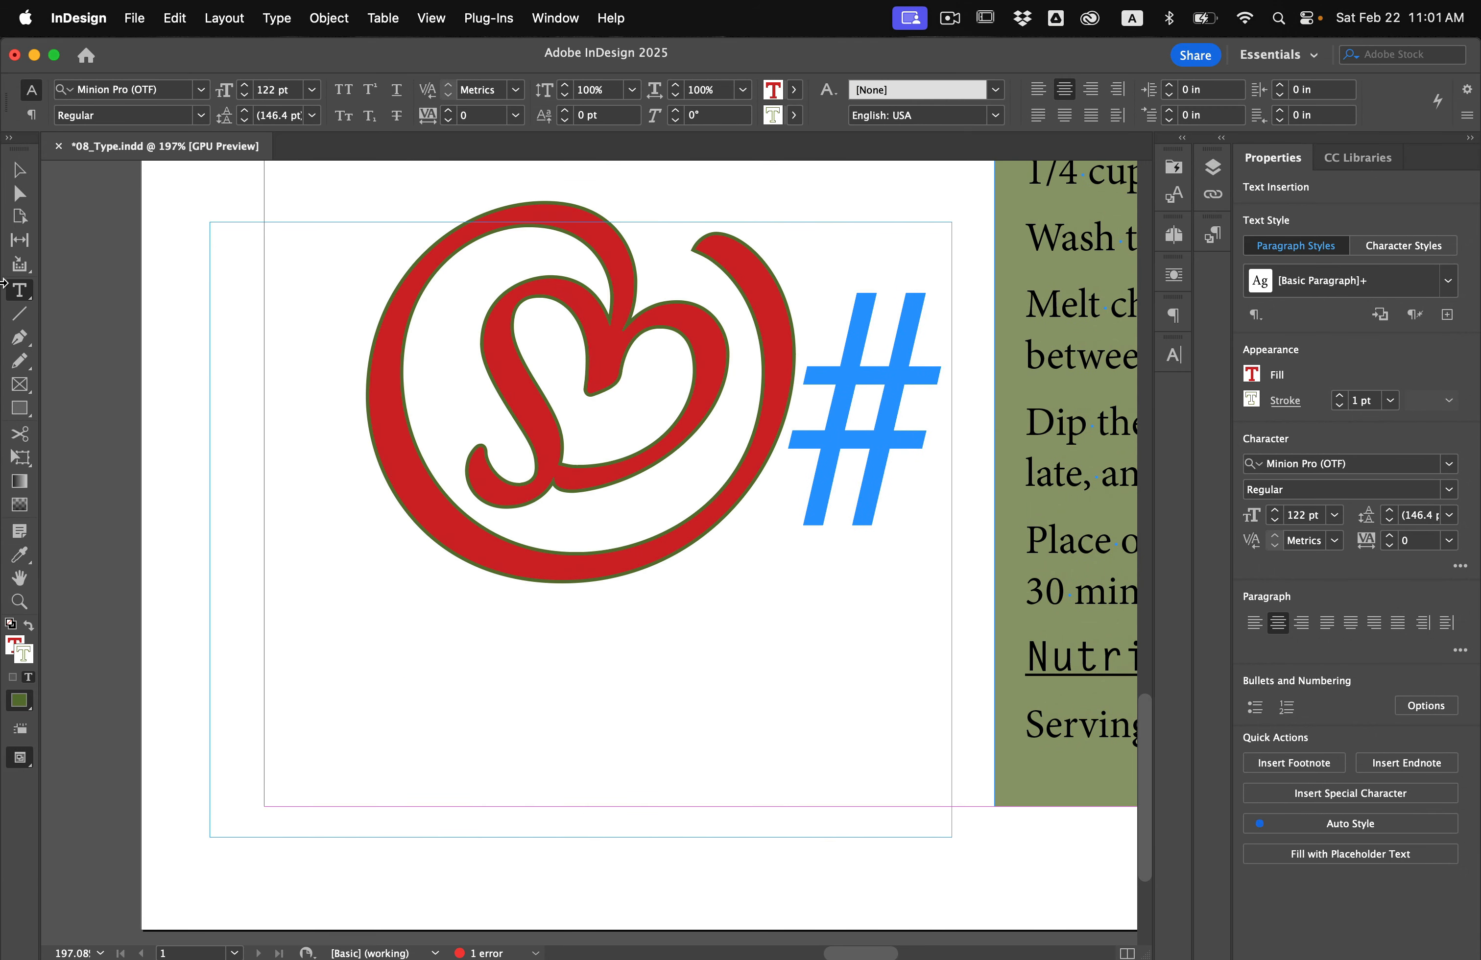
pyautogui.click(19, 169)
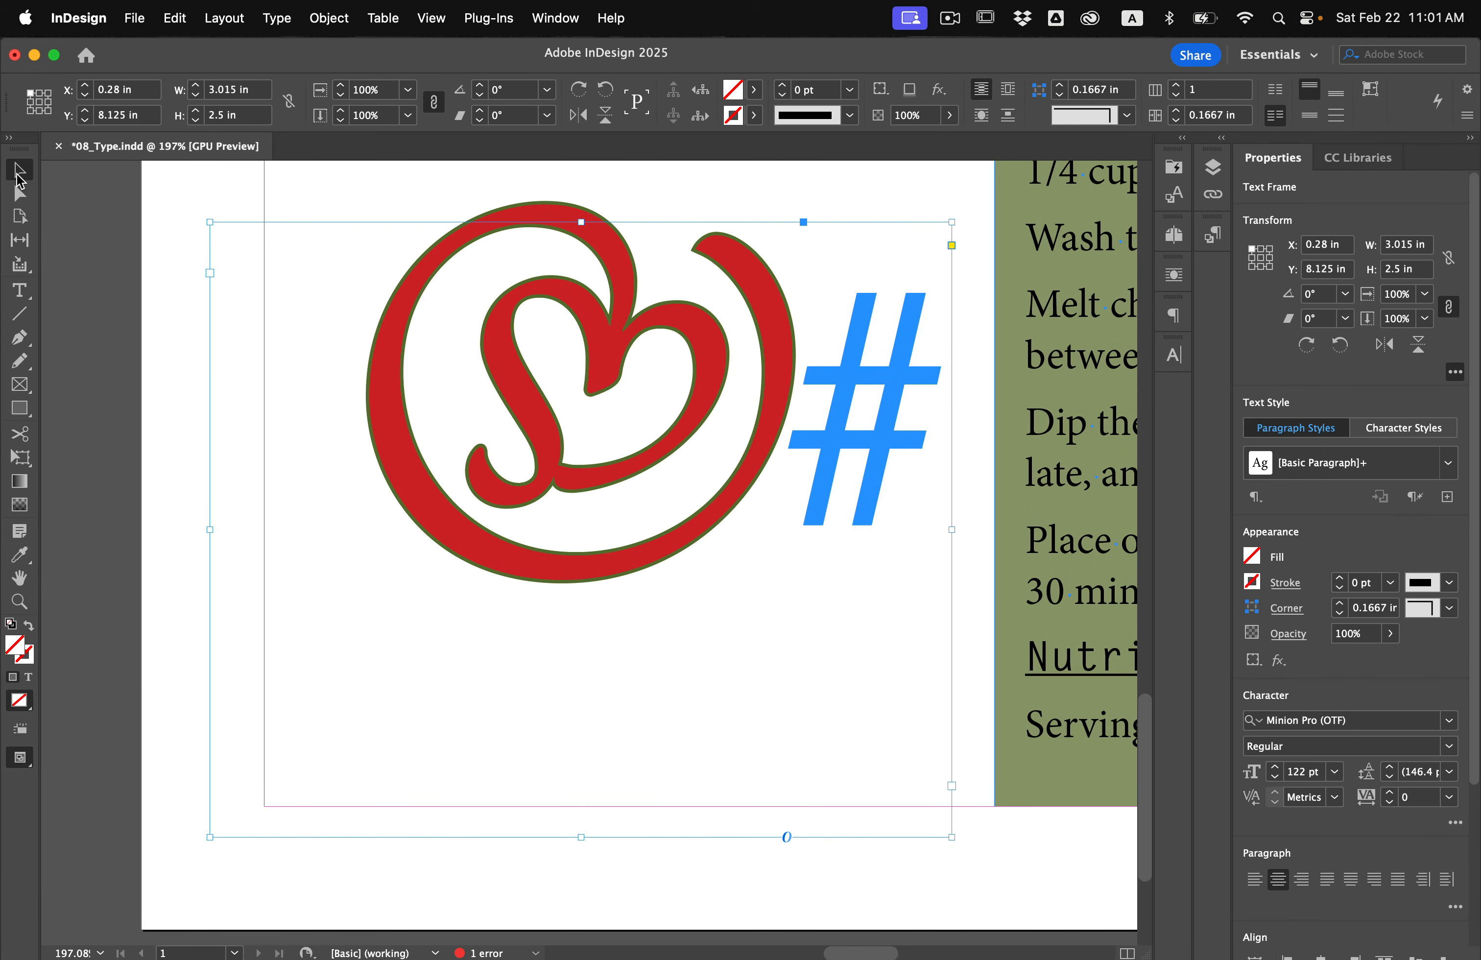
pyautogui.click(758, 461)
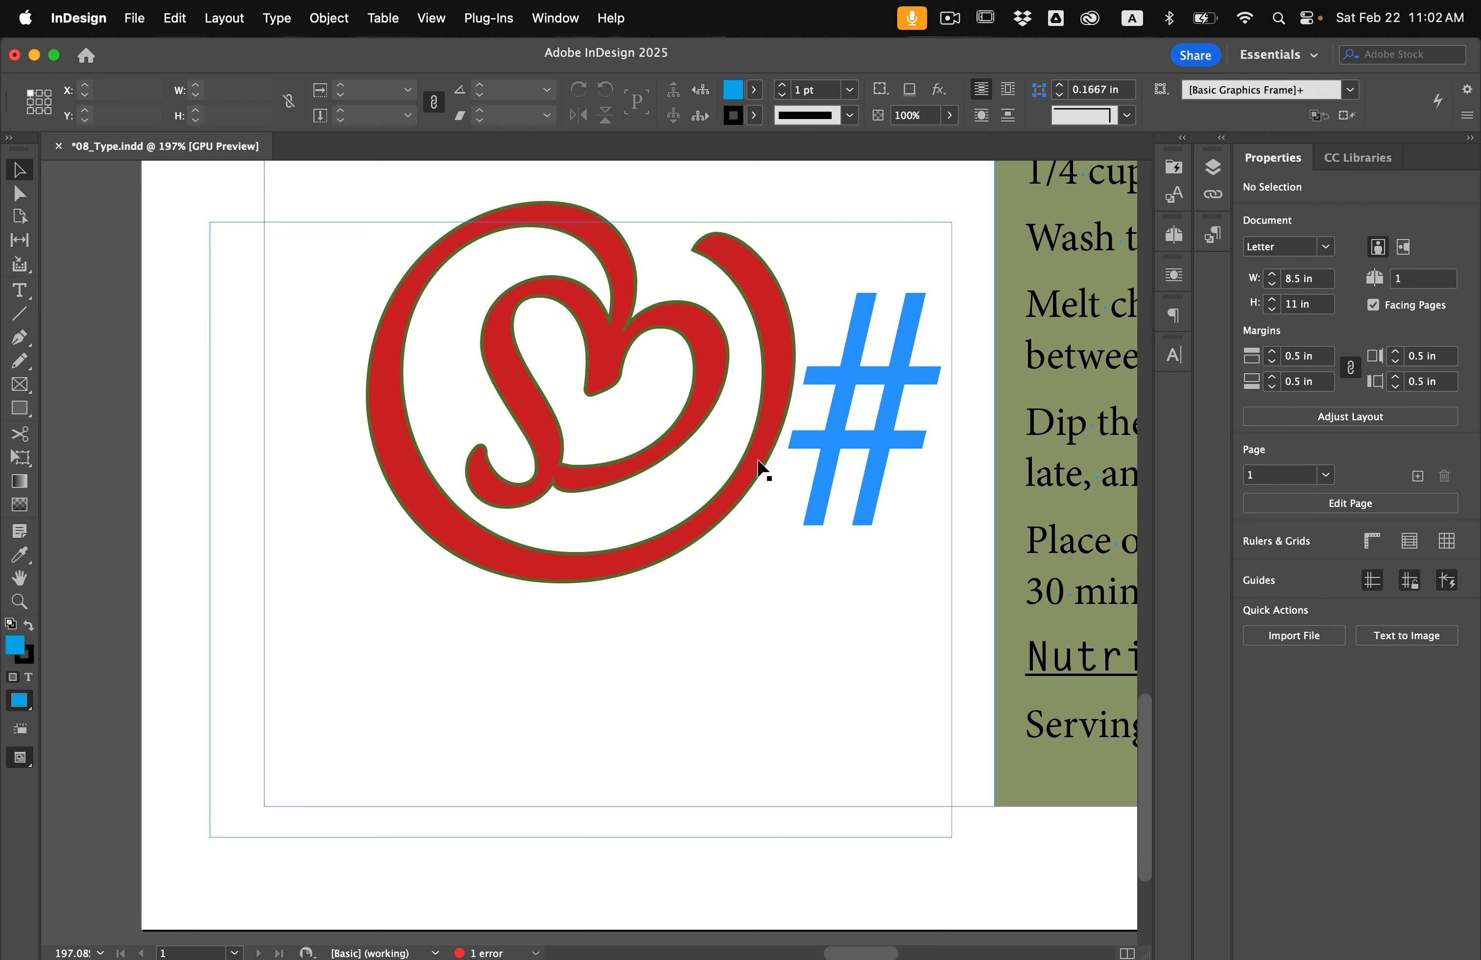
# - Replace the 1/2 before "lb strawberries with stems" with the ½ glyph from Minion Pro's Numbers glyphs
pyautogui.press('super+0')
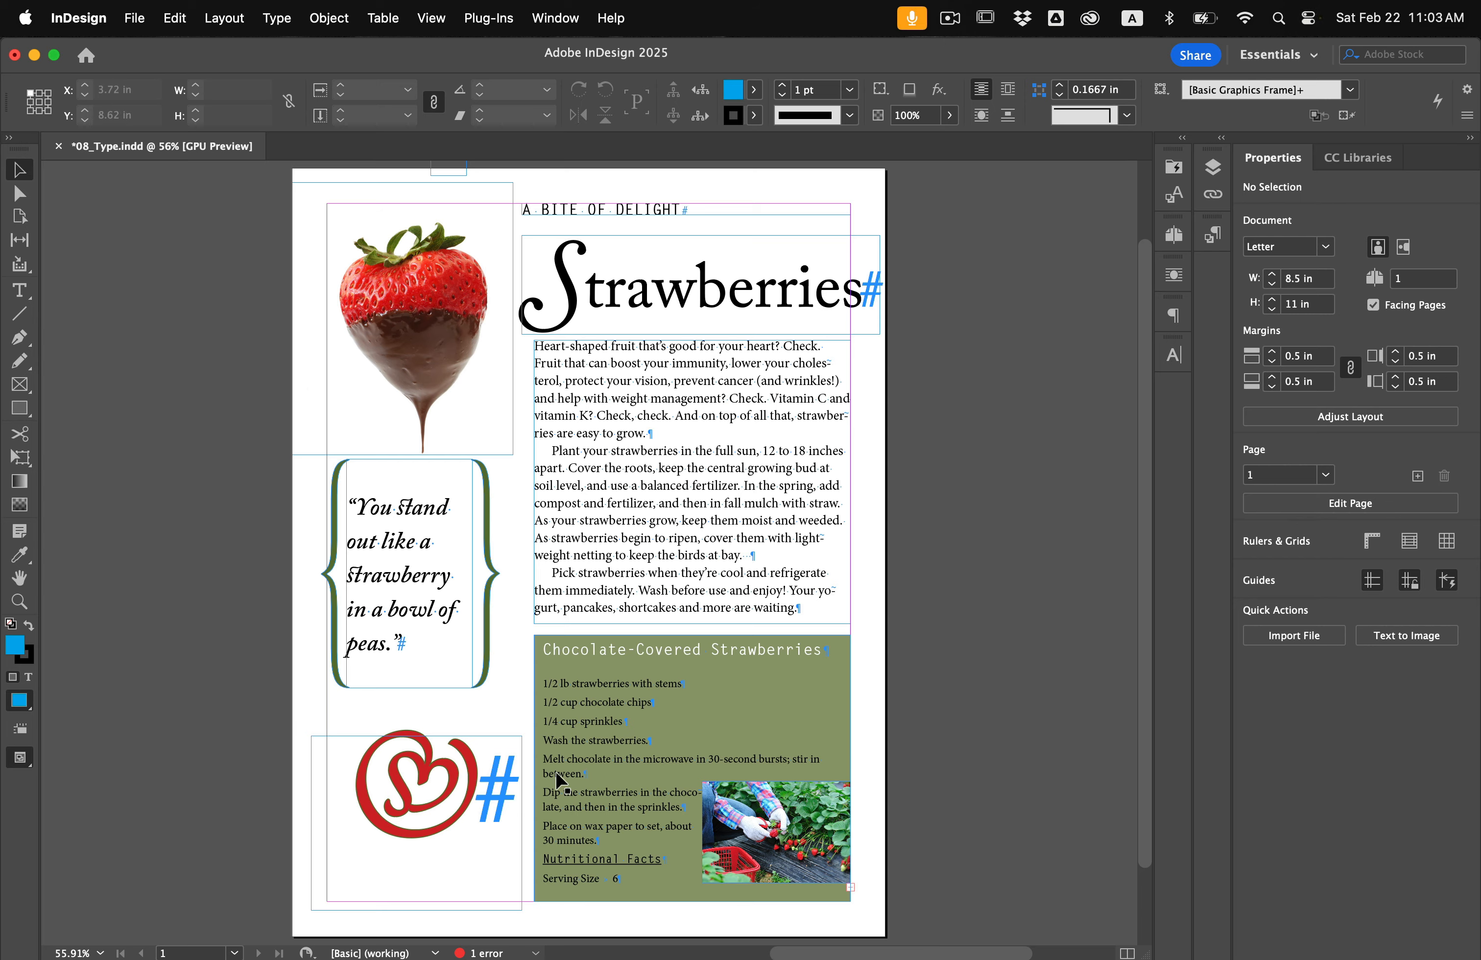
pyautogui.scroll(3, 558, 773)
pyautogui.scroll(5, 557, 773)
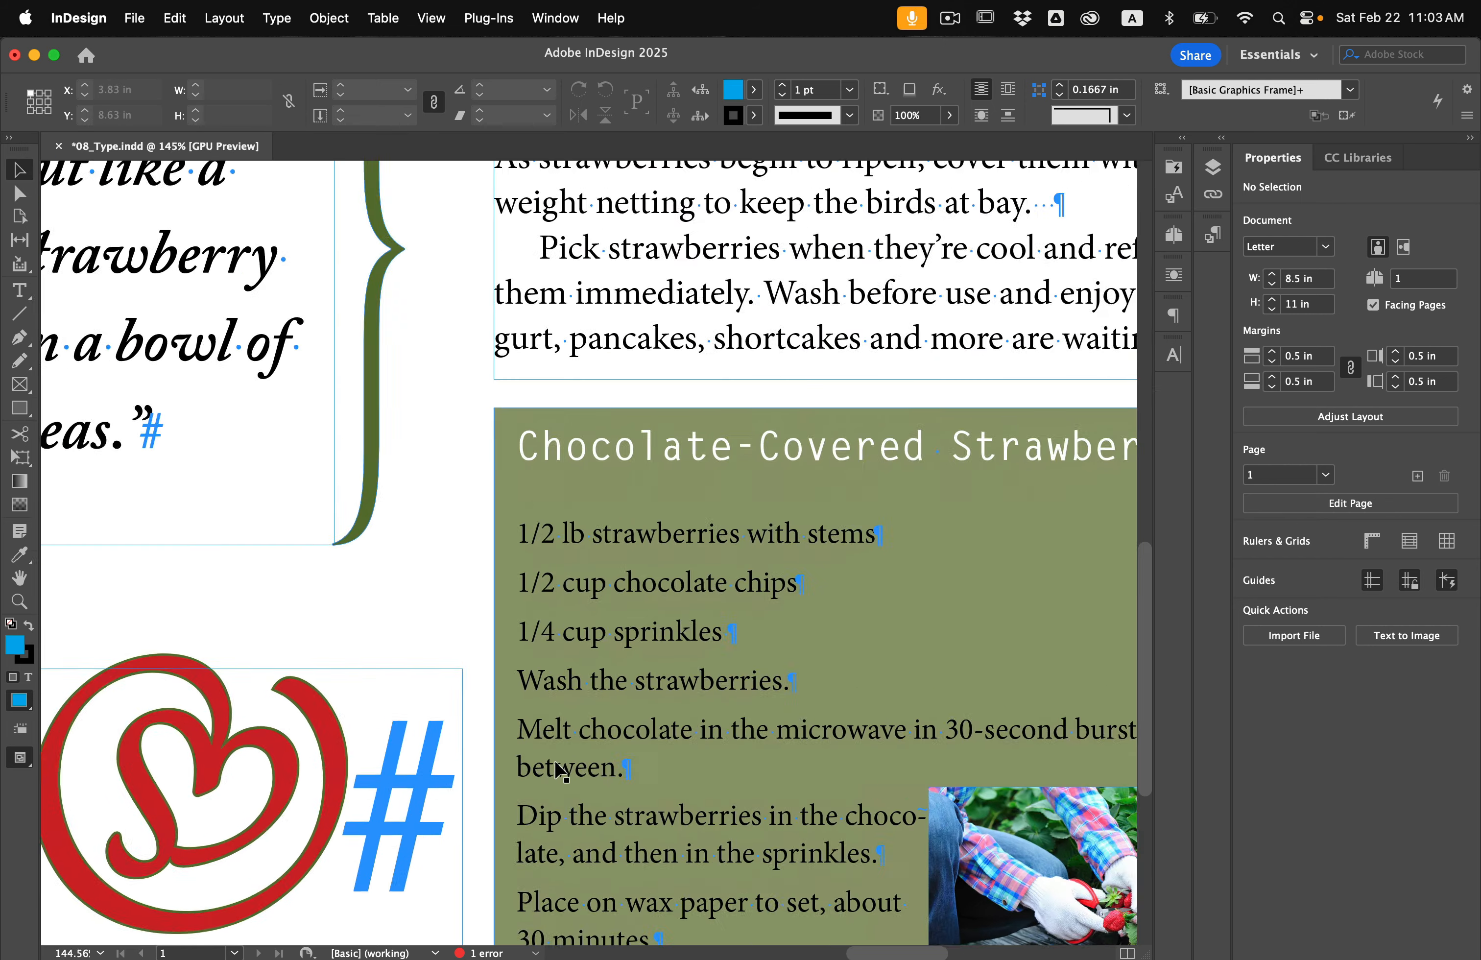
pyautogui.scroll(-1, 555, 762)
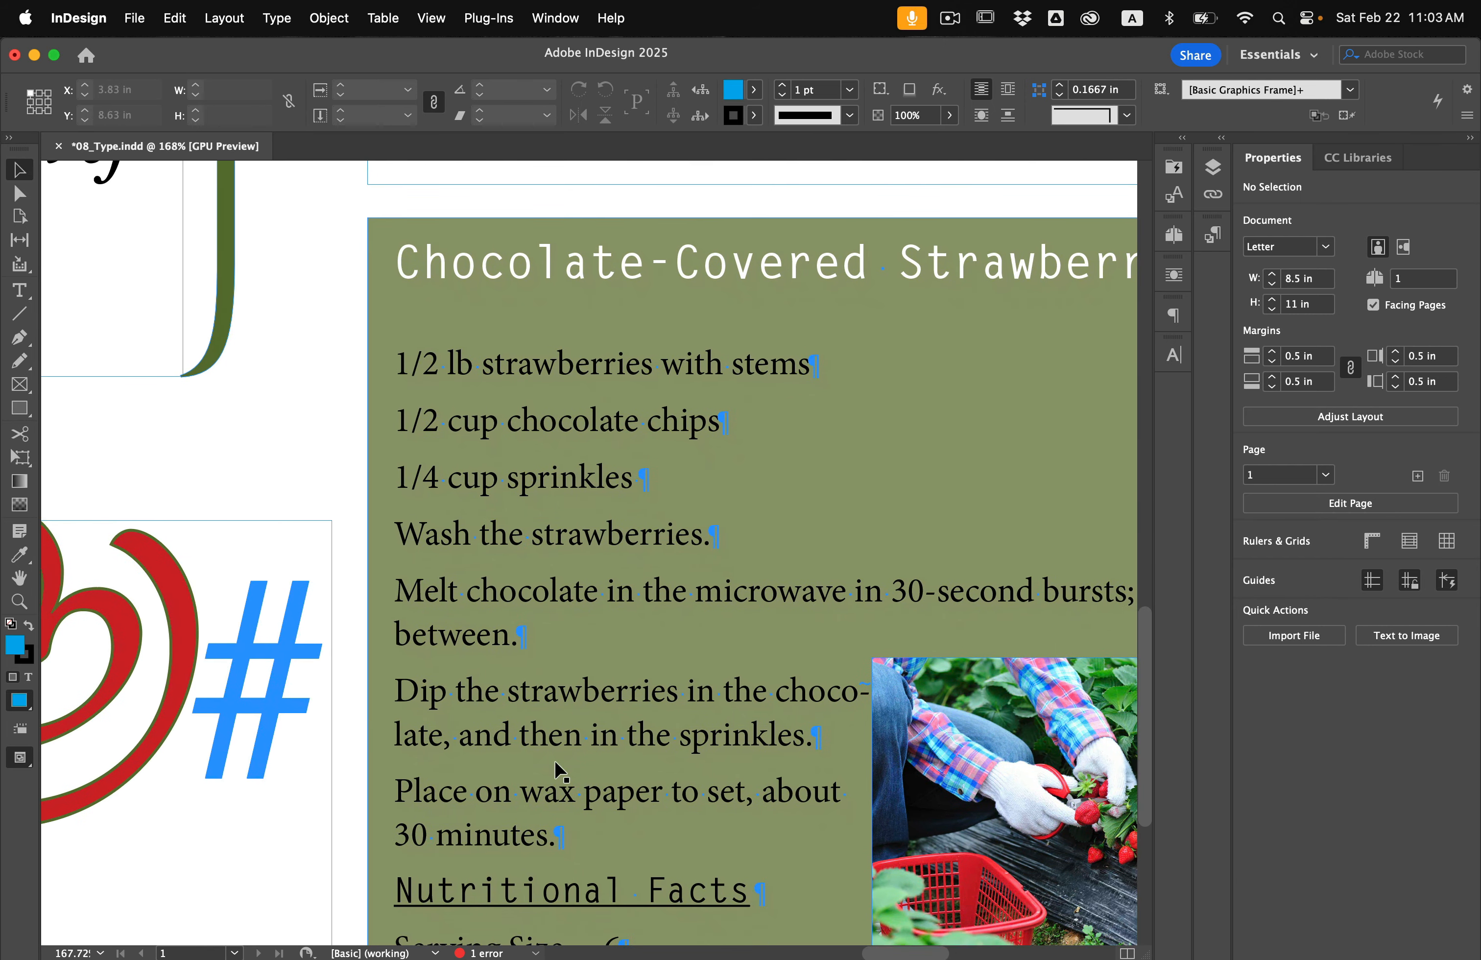
pyautogui.scroll(1, 555, 762)
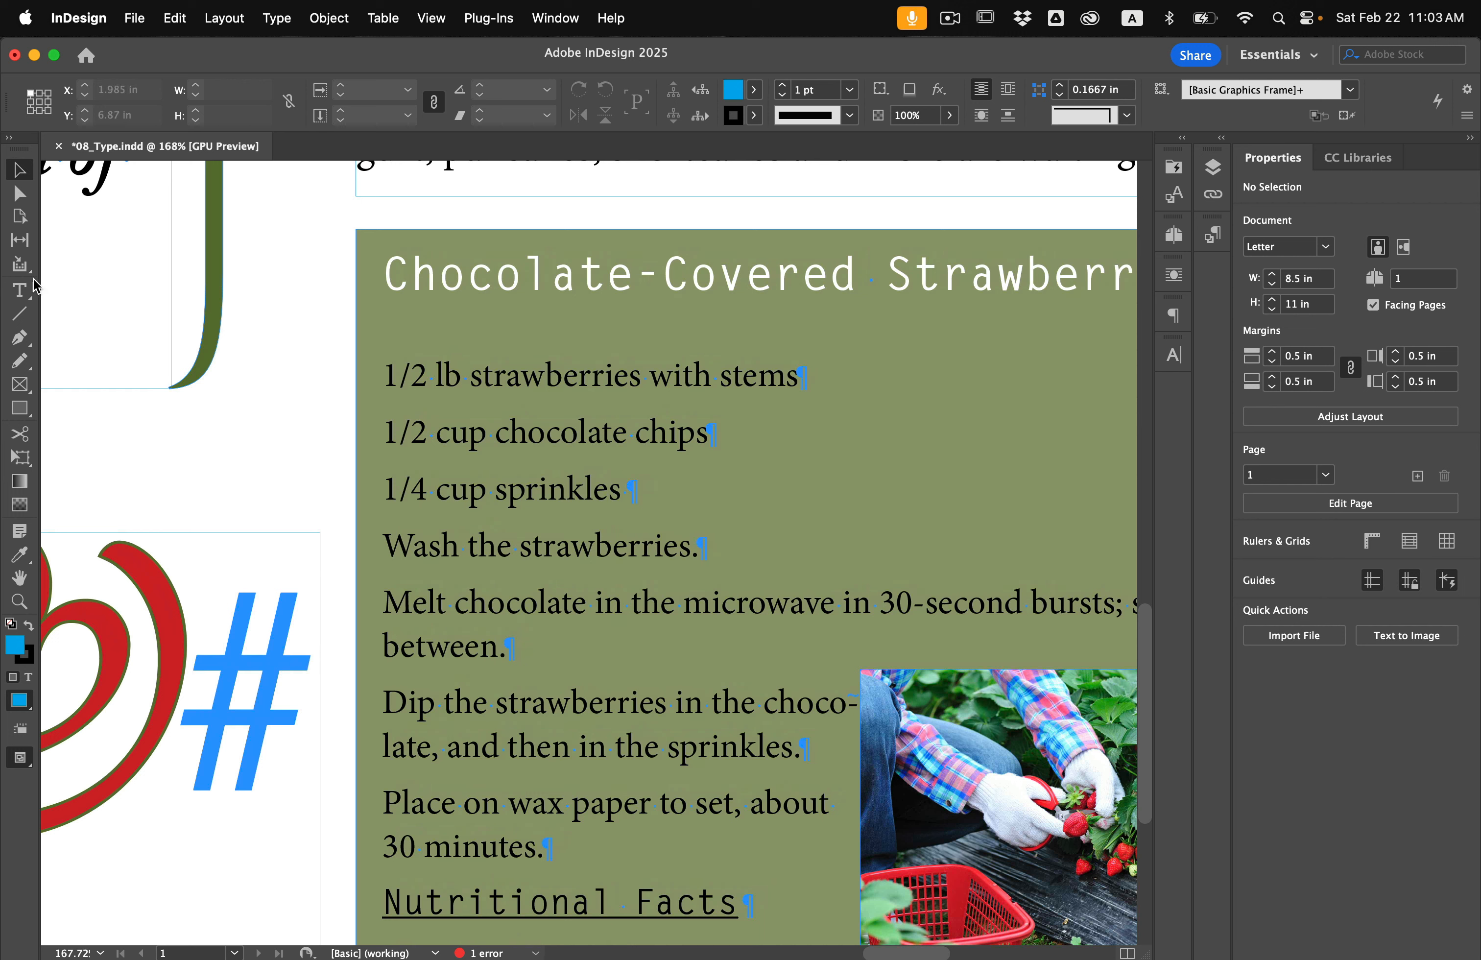
pyautogui.click(21, 297)
pyautogui.moveTo(429, 375); pyautogui.dragTo(354, 379)
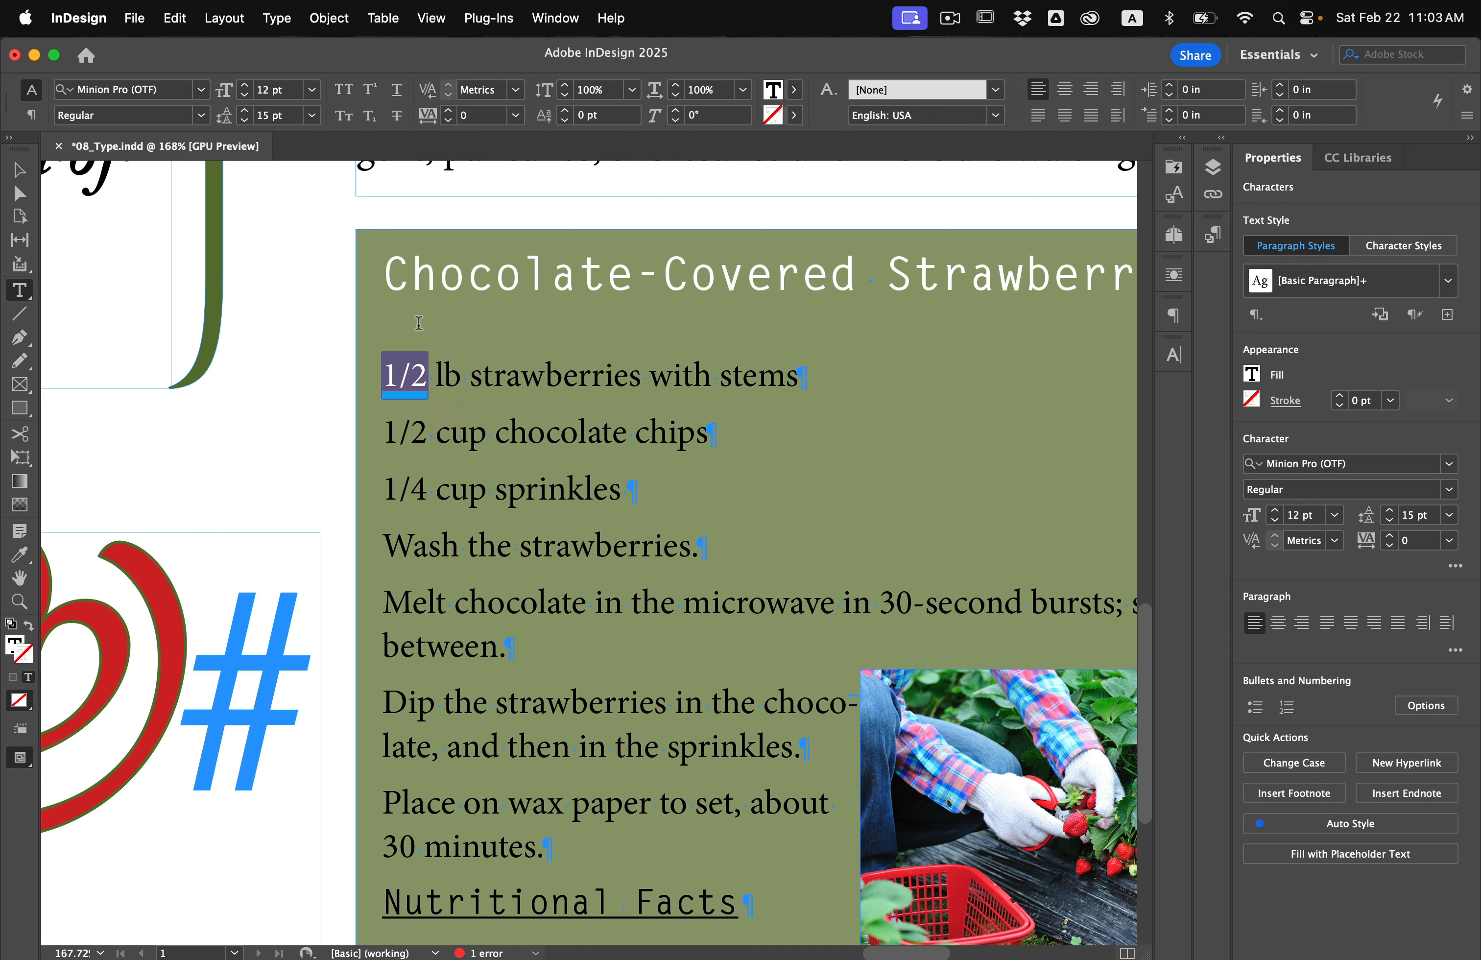
pyautogui.click(278, 18)
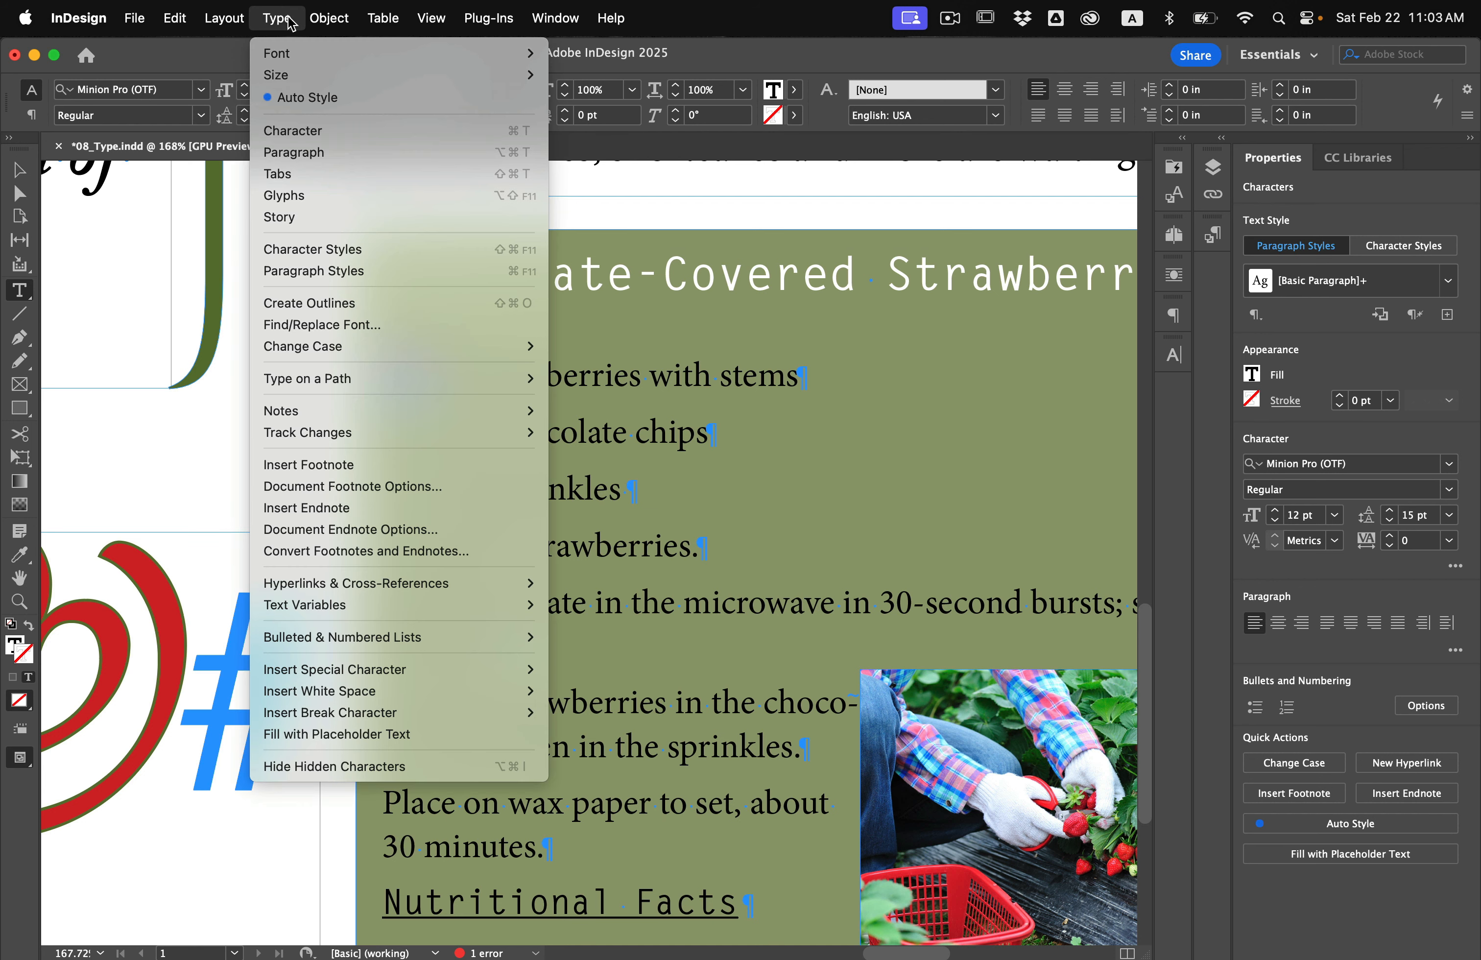
pyautogui.click(374, 196)
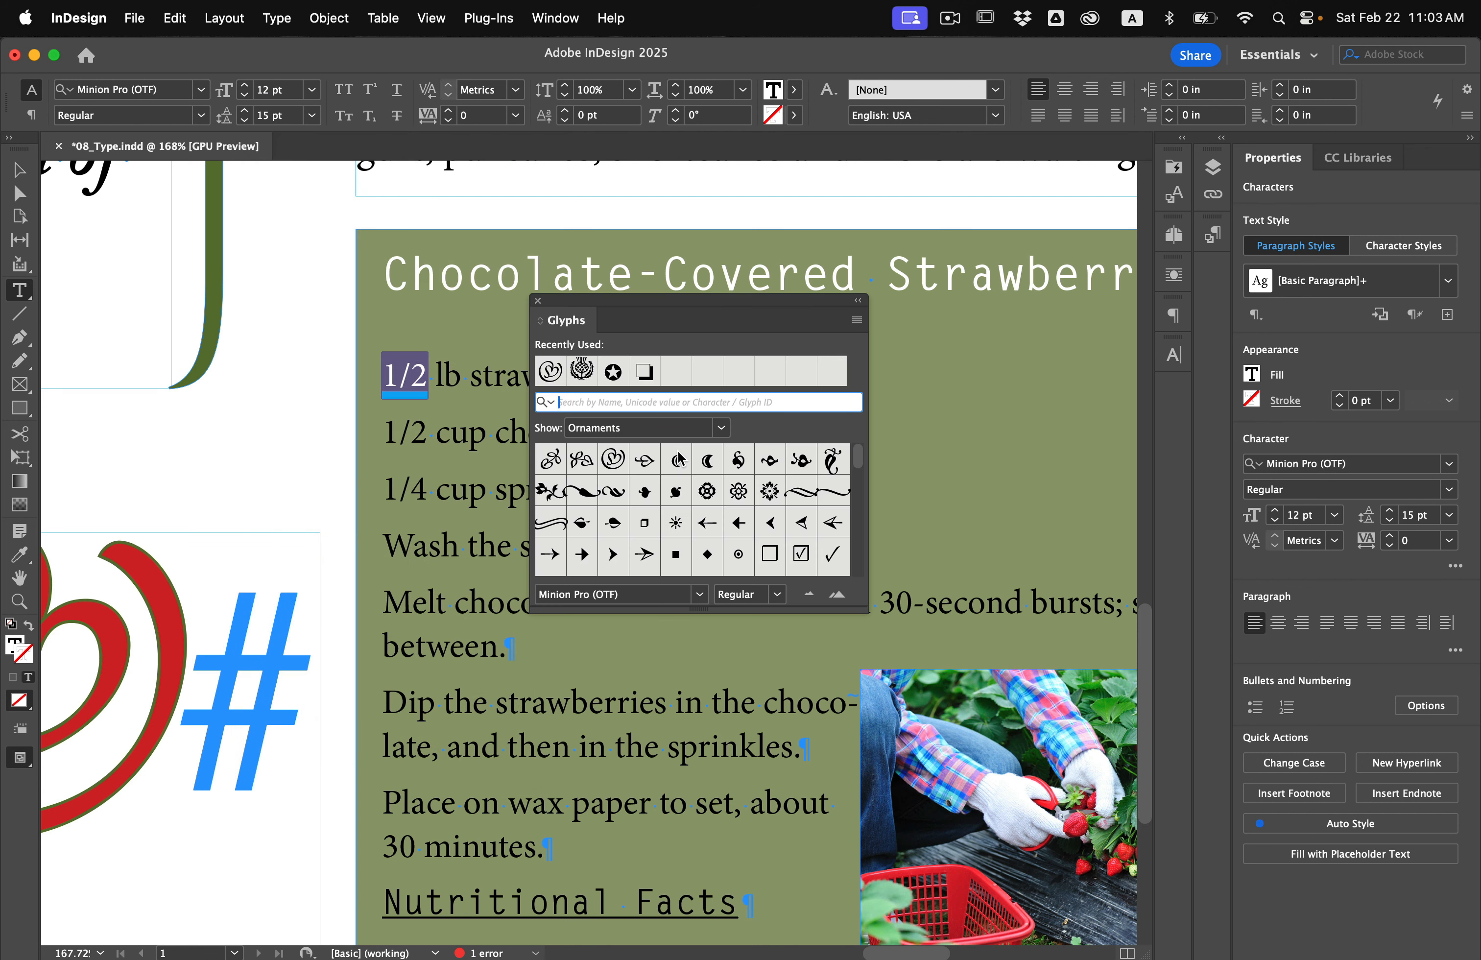
pyautogui.moveTo(642, 307); pyautogui.dragTo(740, 314)
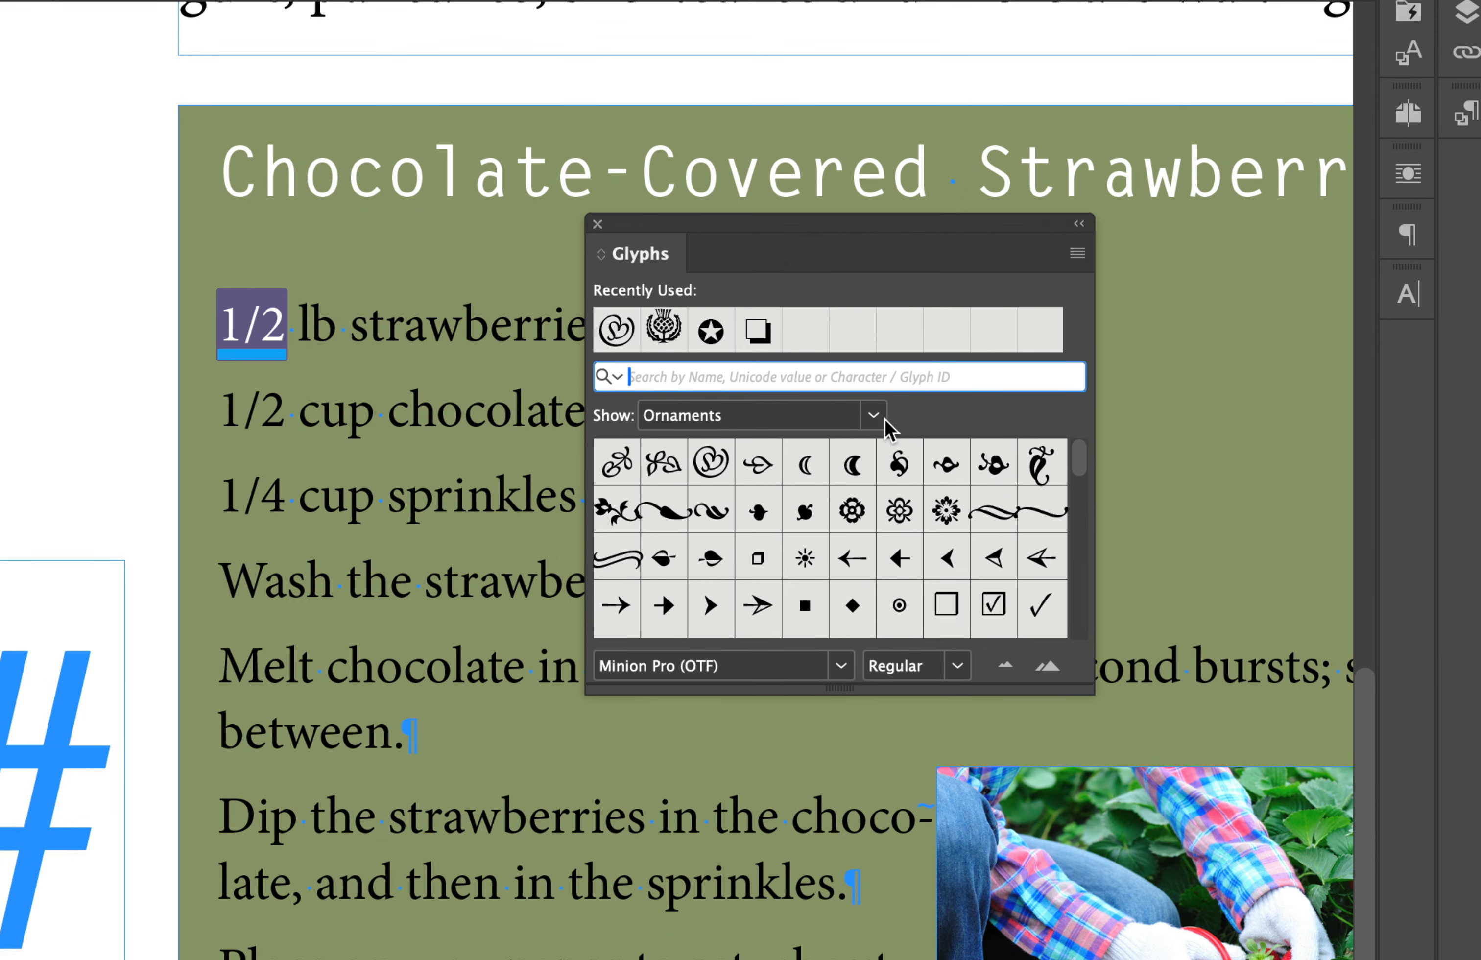
pyautogui.click(873, 415)
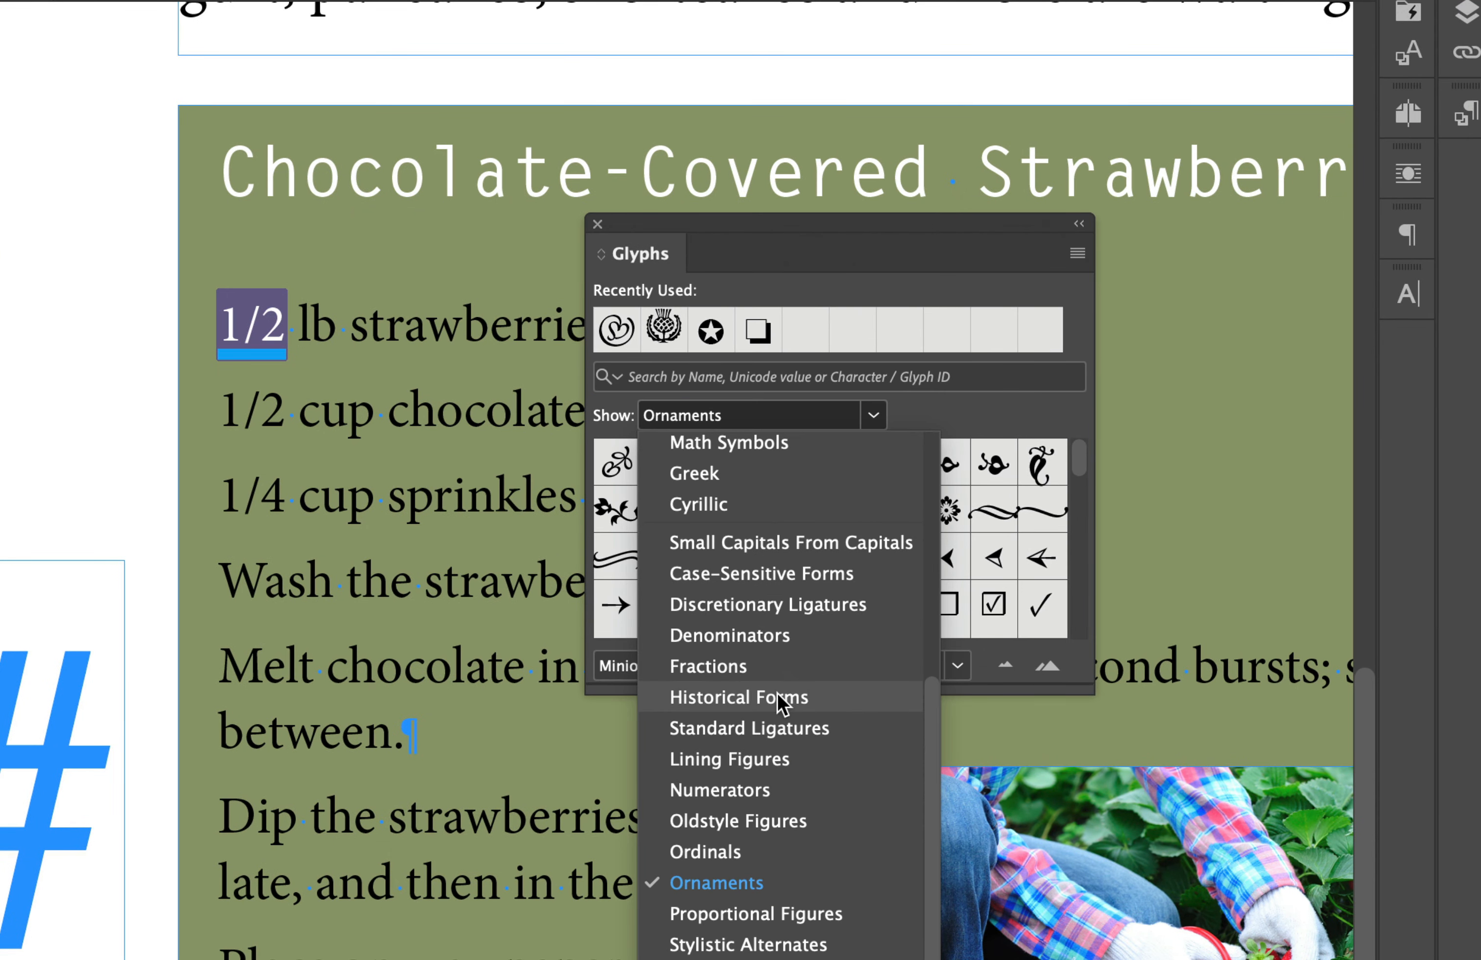
pyautogui.scroll(5, 782, 703)
pyautogui.click(742, 573)
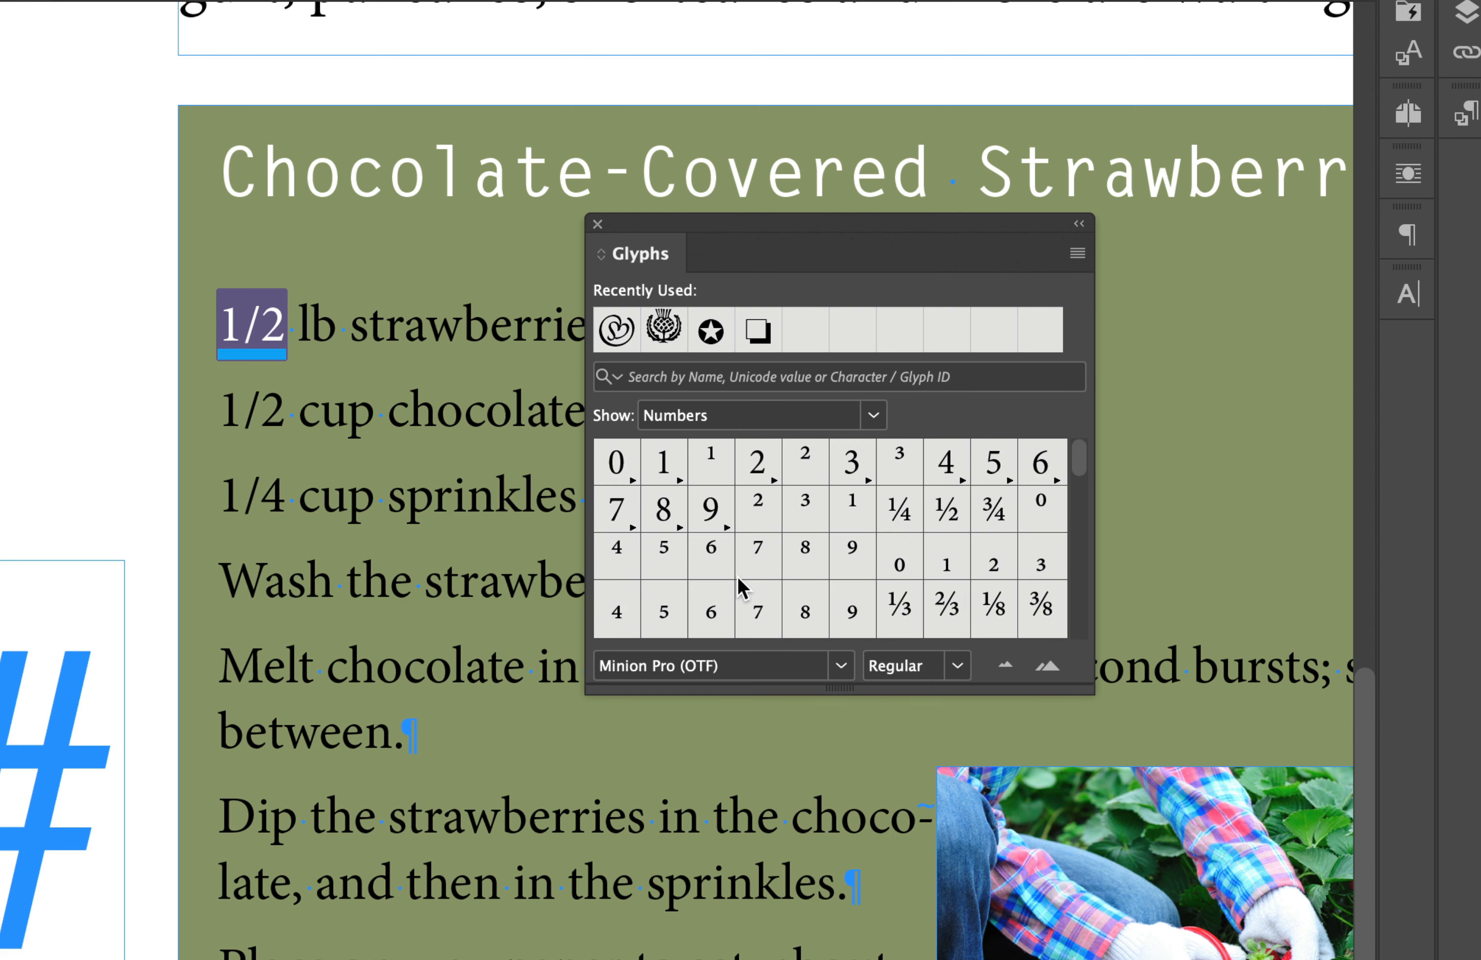
pyautogui.doubleClick(953, 512)
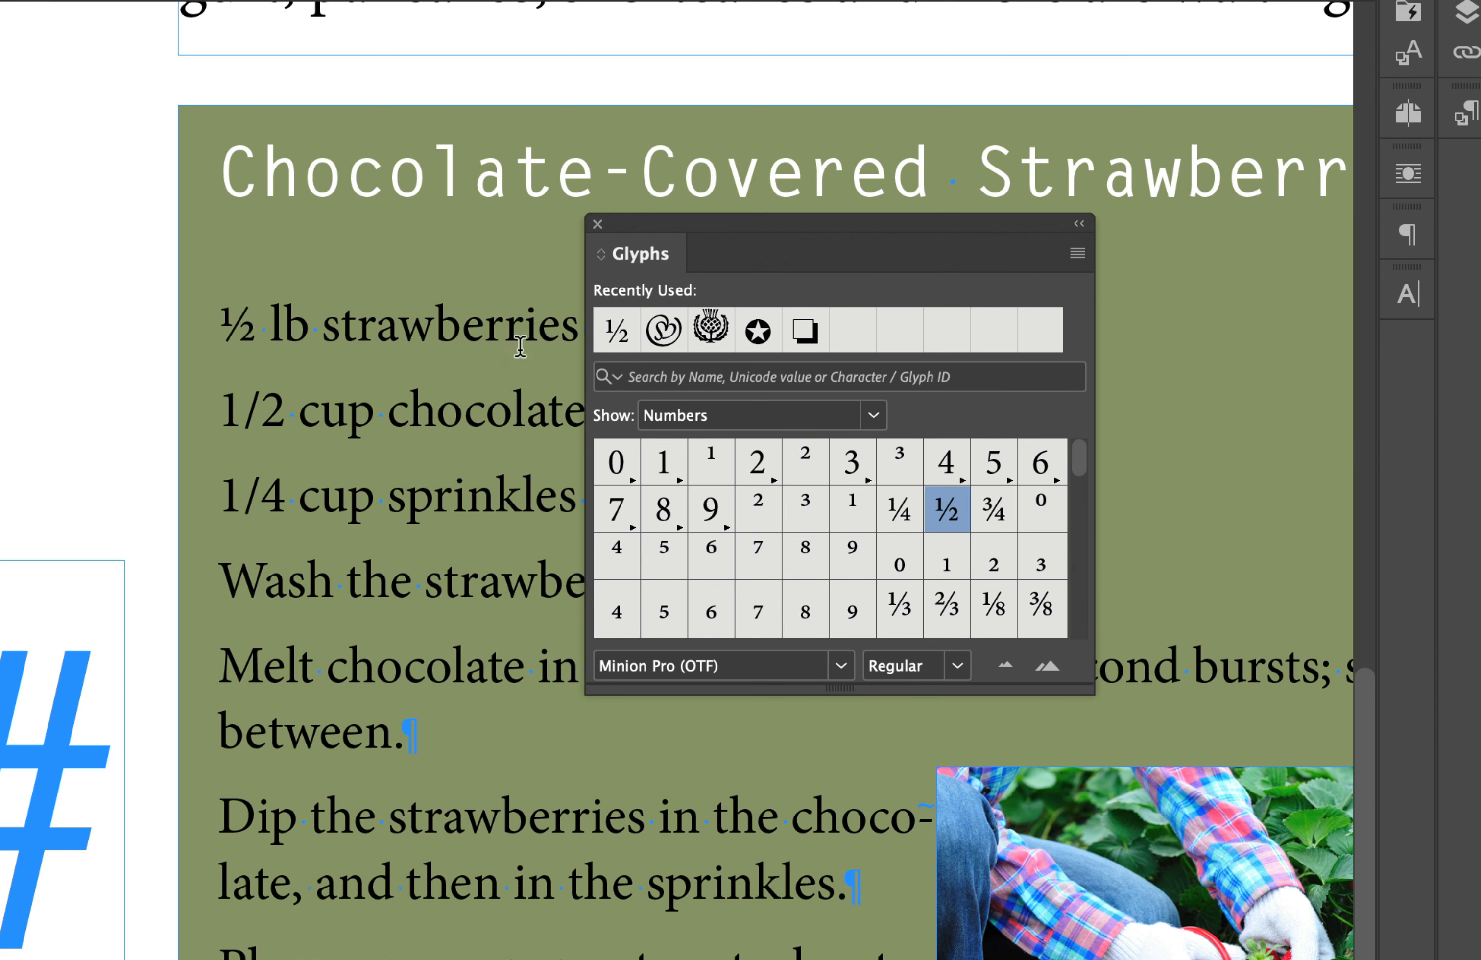
# - Replace the chocolate chips' 1/2 with the ½ glyph and the sprinkles' 1/4 with ¼, and close the Glyphs panel
pyautogui.moveTo(288, 417); pyautogui.dragTo(222, 415)
pyautogui.doubleClick(619, 336)
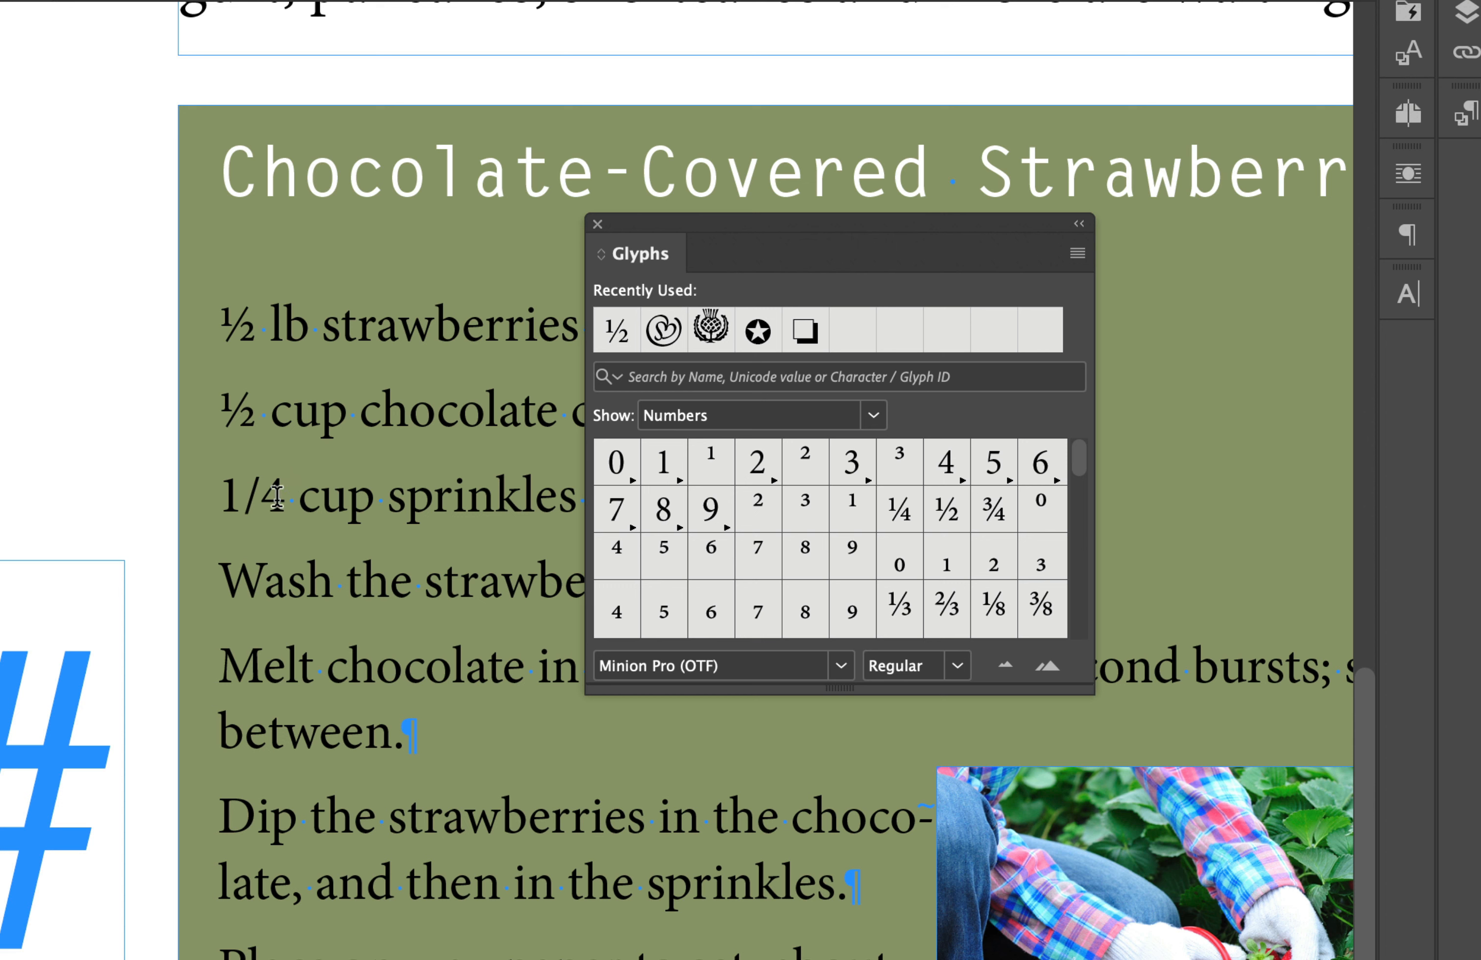
pyautogui.moveTo(276, 496); pyautogui.dragTo(196, 506)
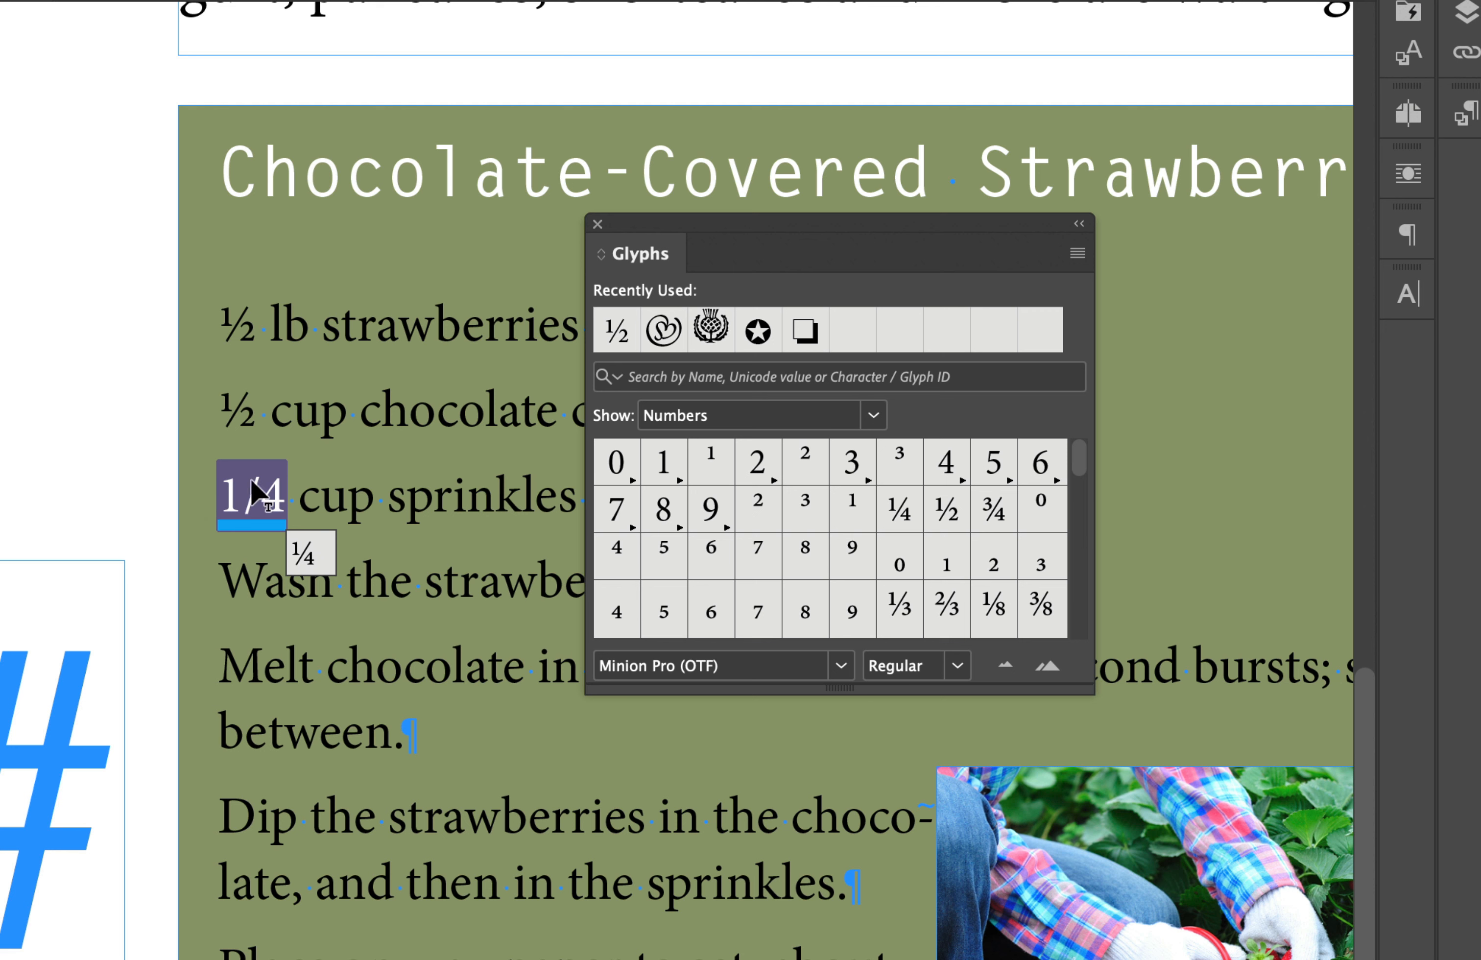
pyautogui.click(308, 560)
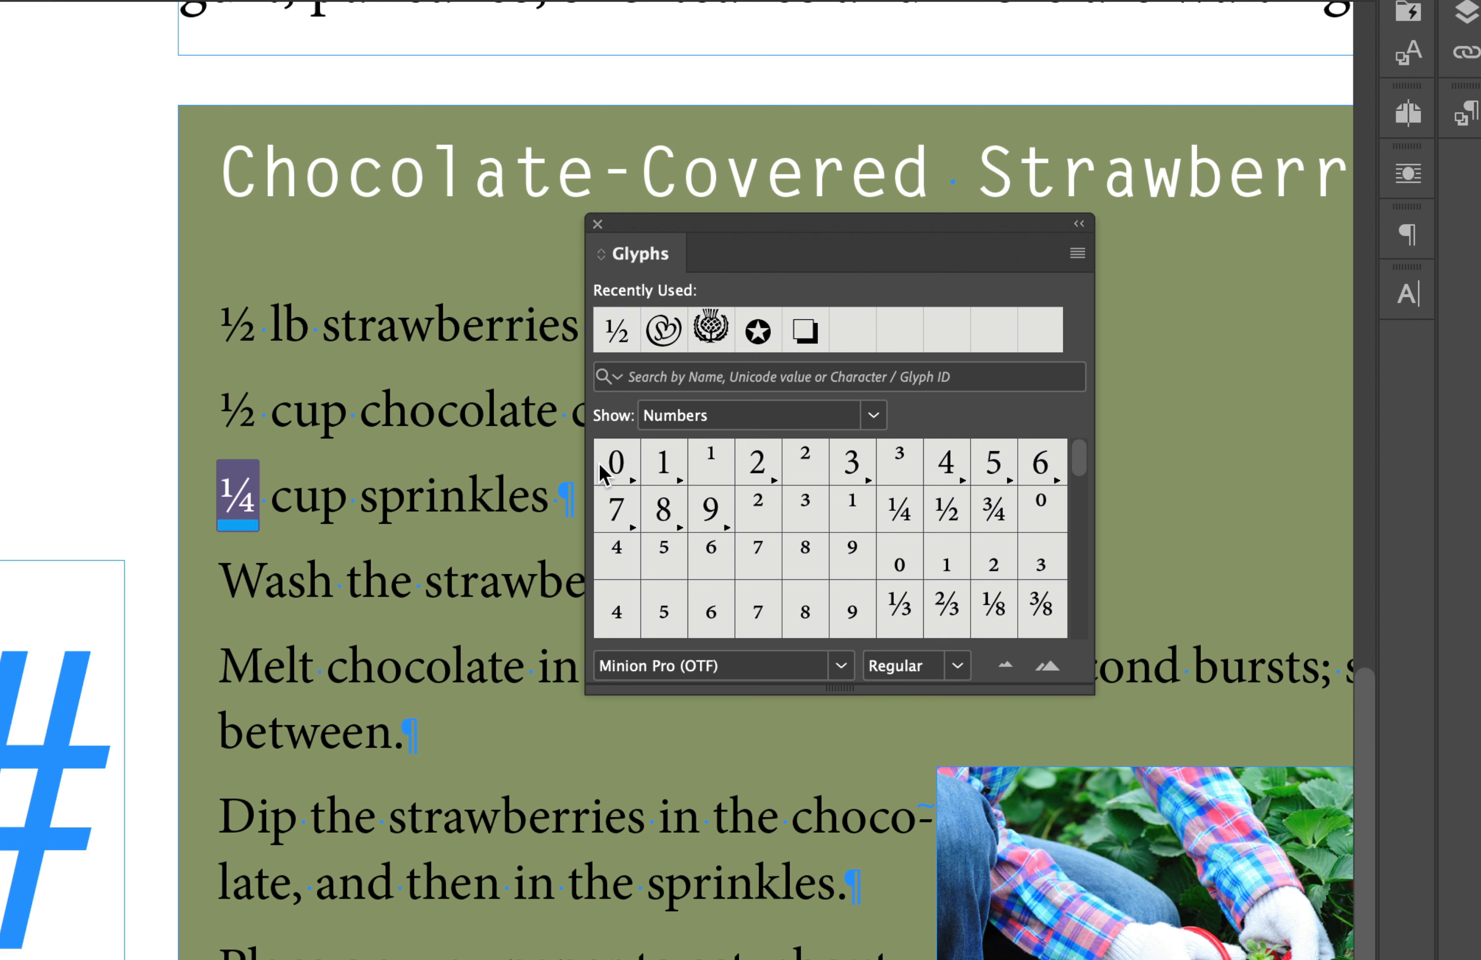
pyautogui.moveTo(240, 508)
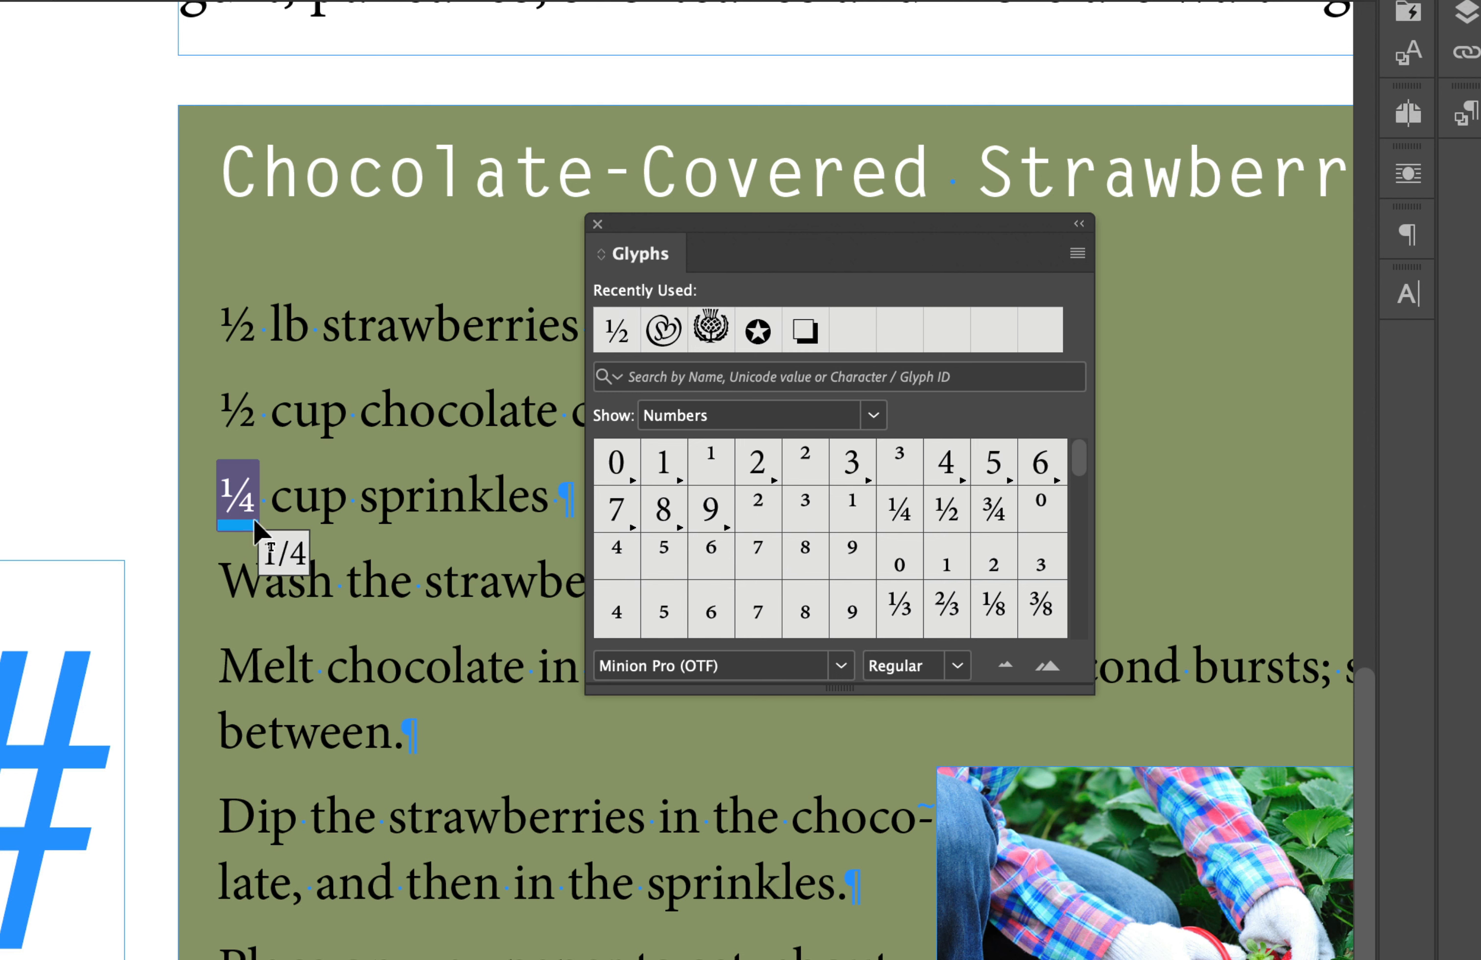
pyautogui.click(597, 225)
pyautogui.press('super+minus')
pyautogui.press('super+minus')
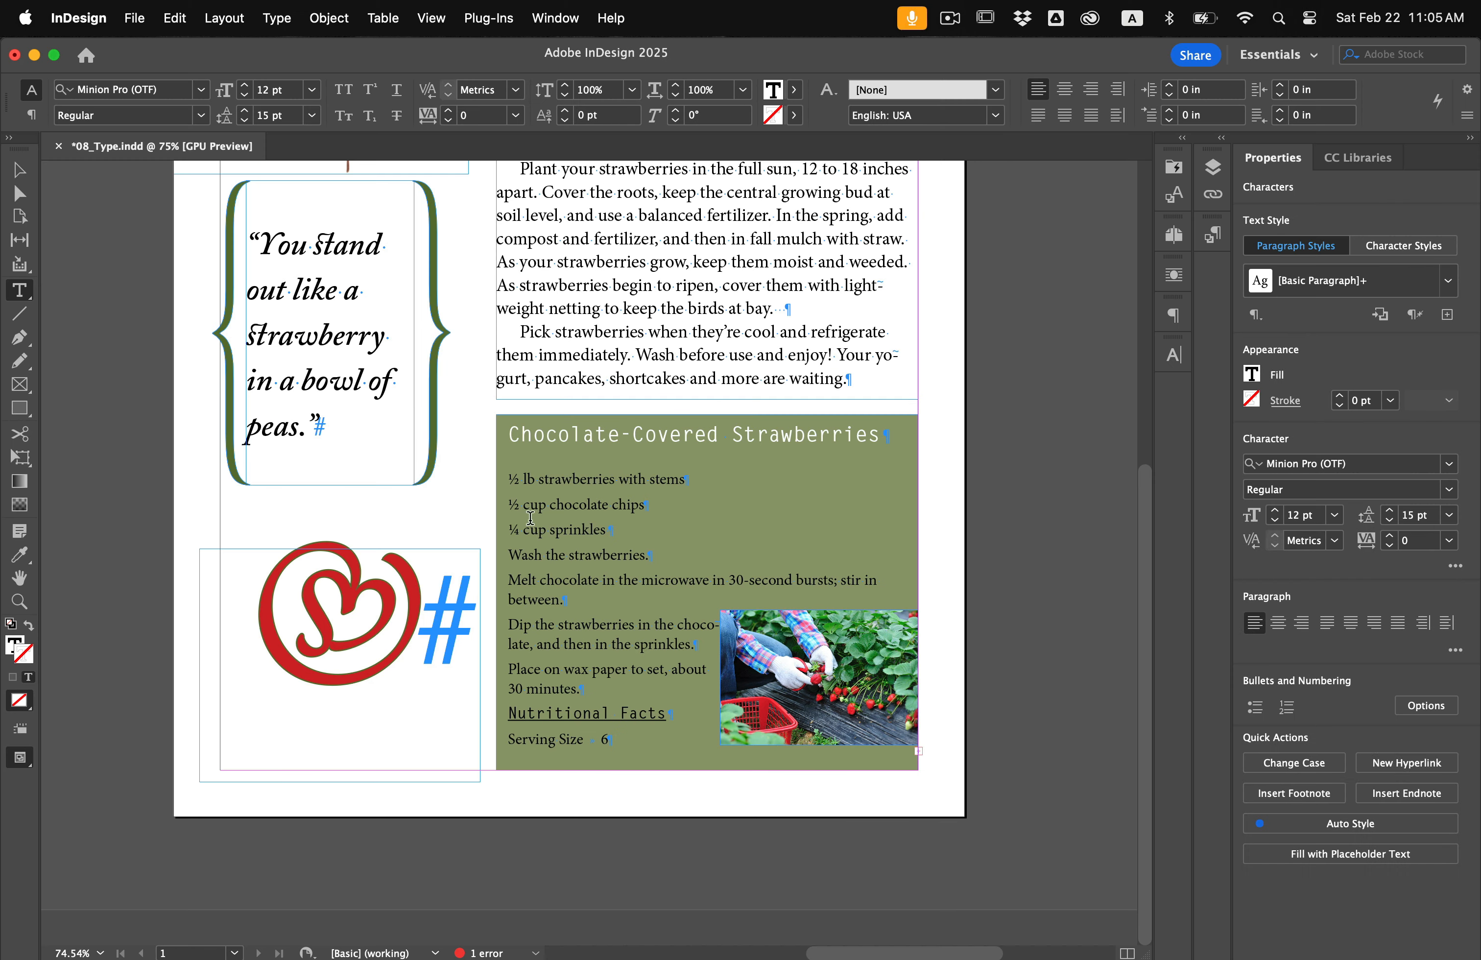
# - Set the recipe text frame to 2 columns with a 0.25 in gutter in the Text Frame Options
pyautogui.click(440, 557)
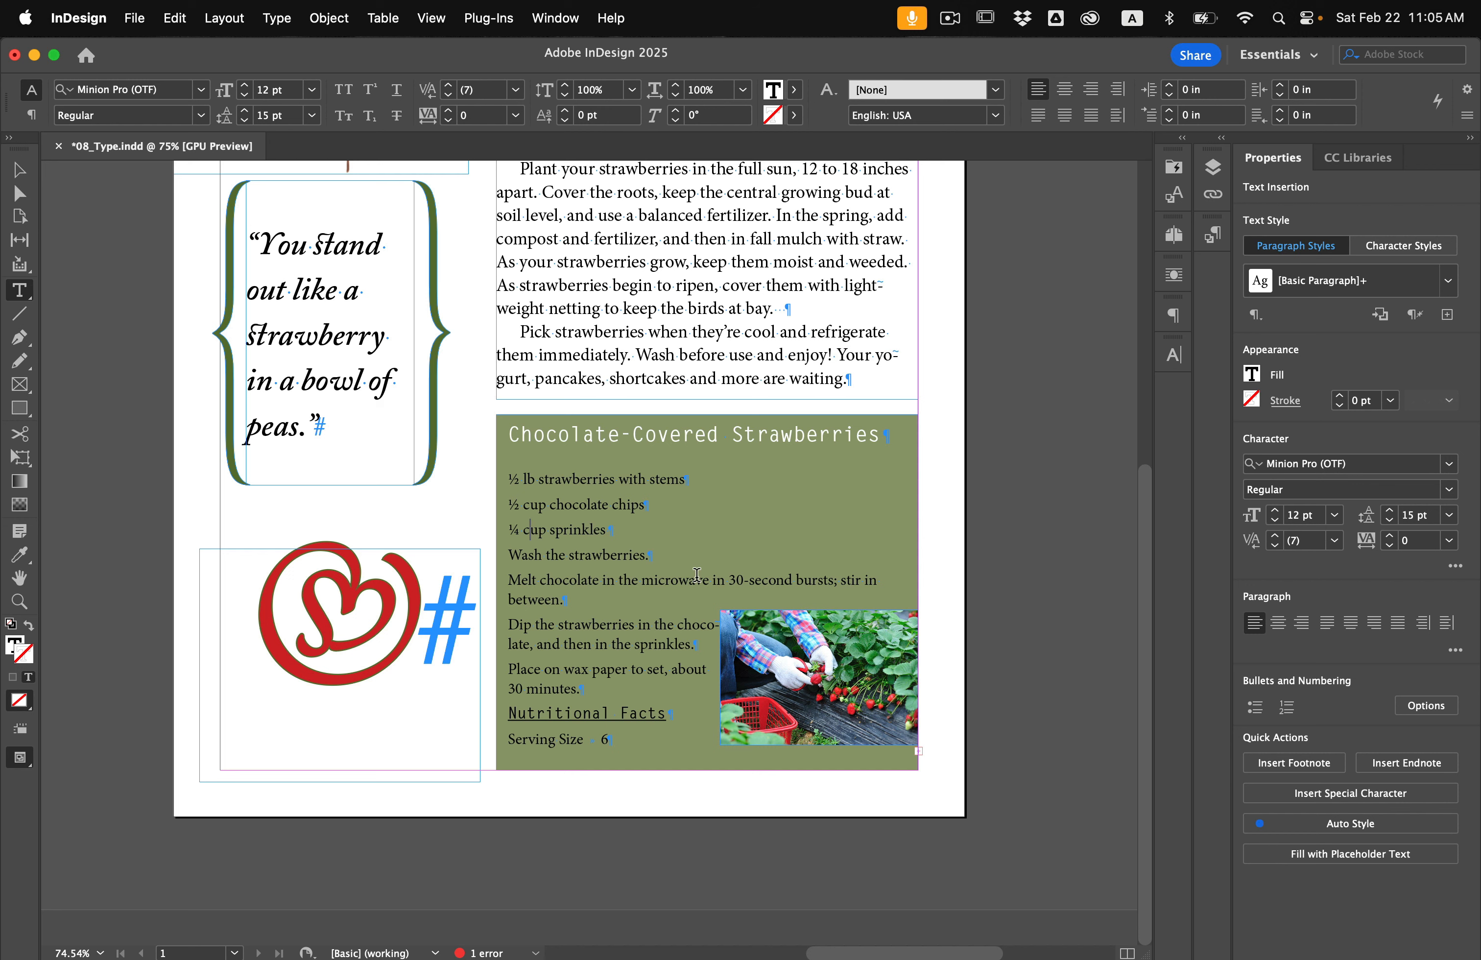
pyautogui.click(330, 14)
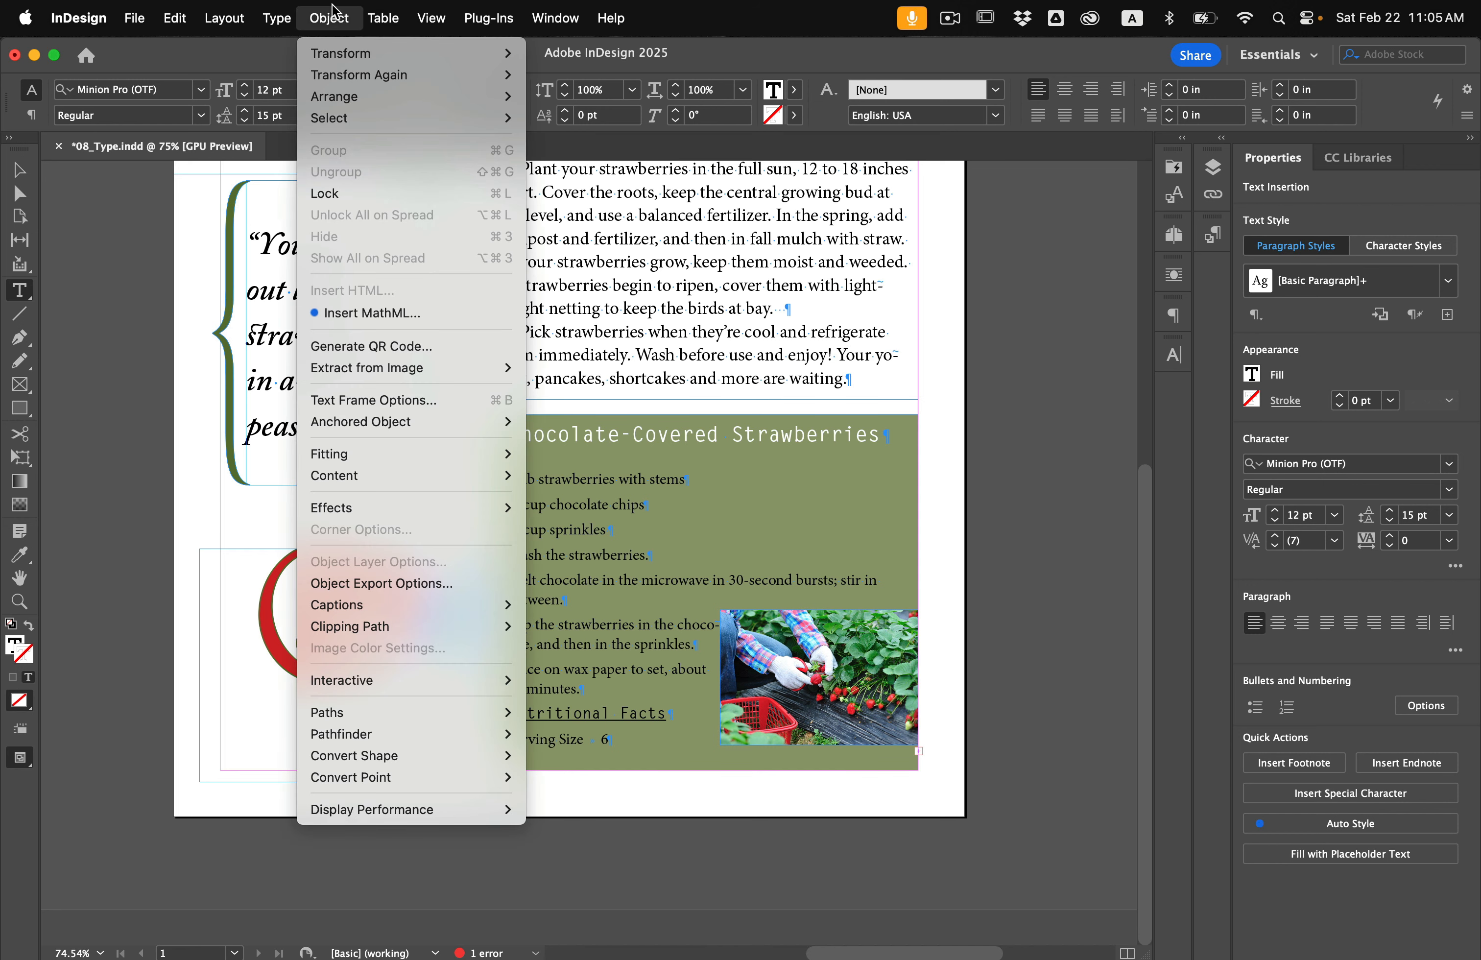
pyautogui.click(349, 399)
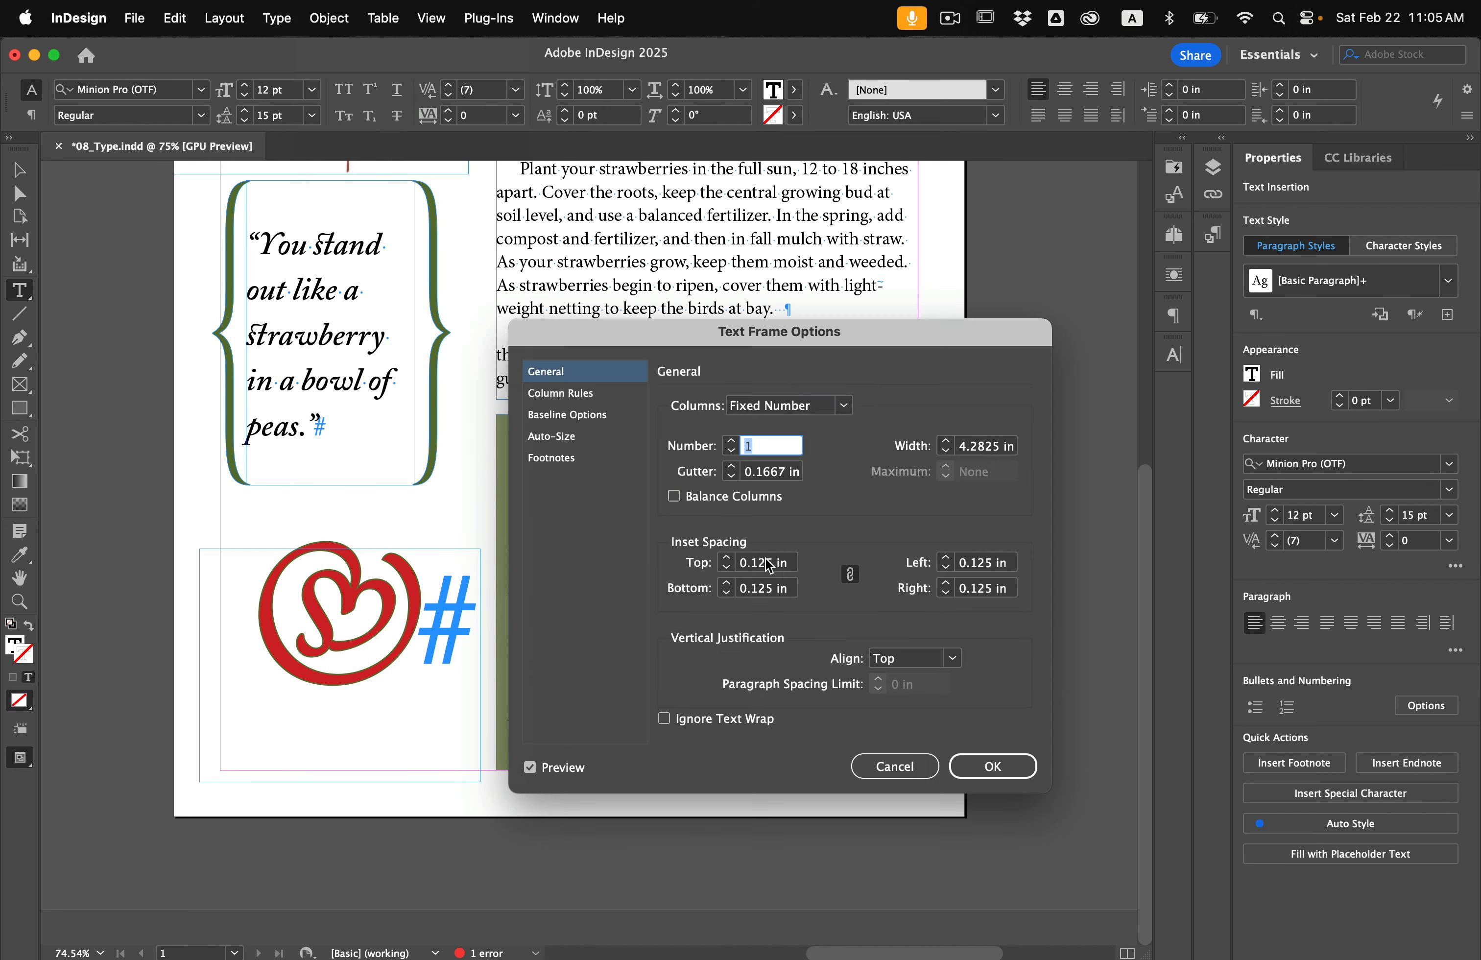
pyautogui.moveTo(814, 331); pyautogui.dragTo(1144, 345)
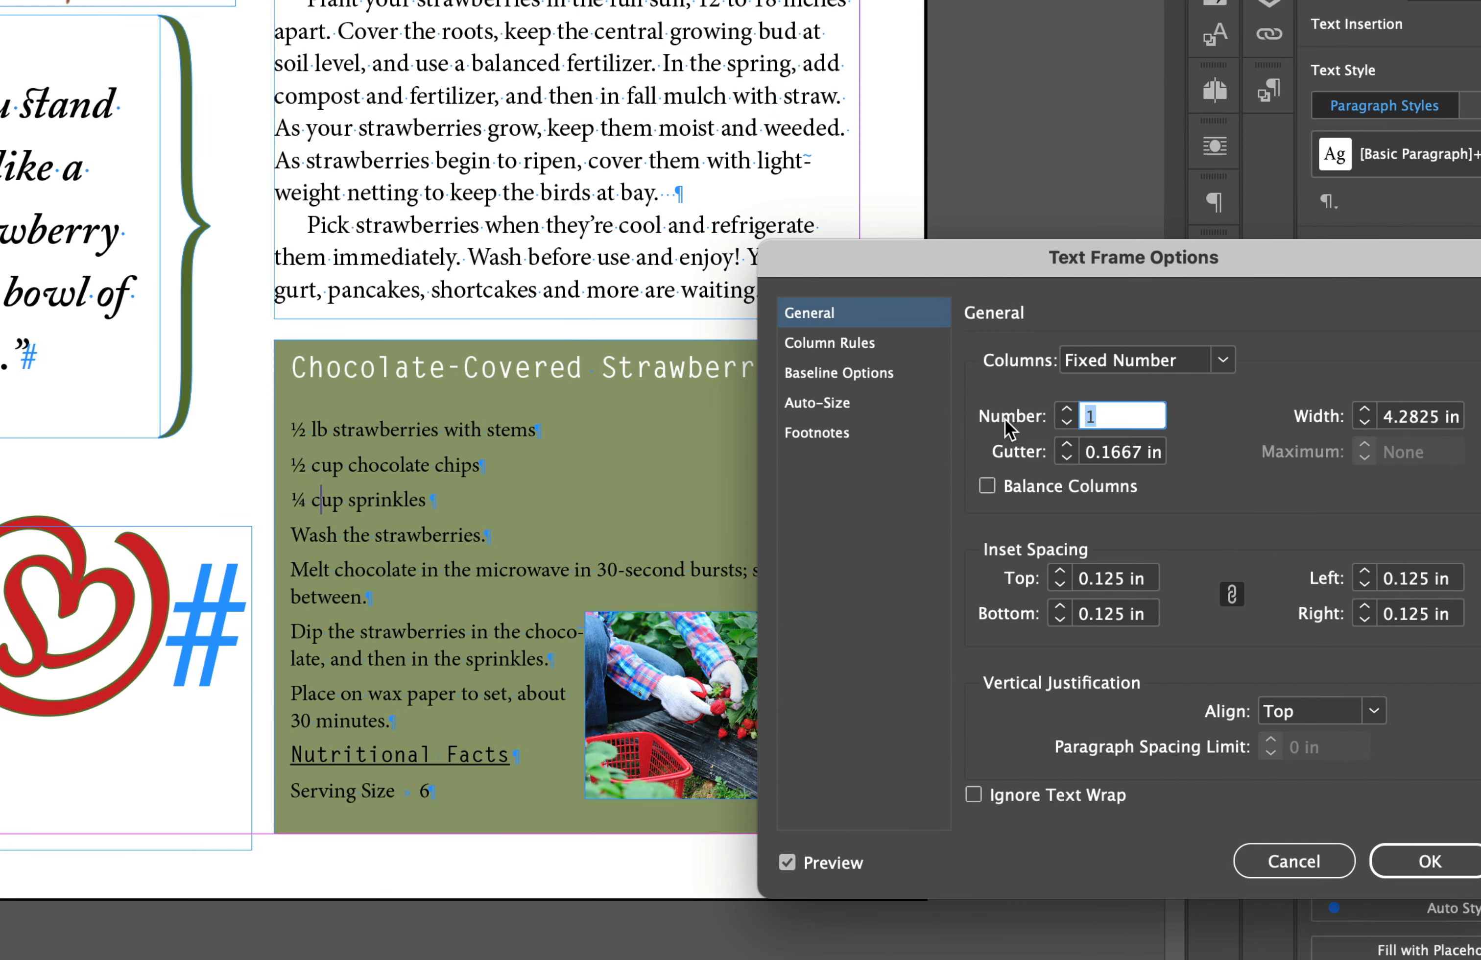
pyautogui.write('2')
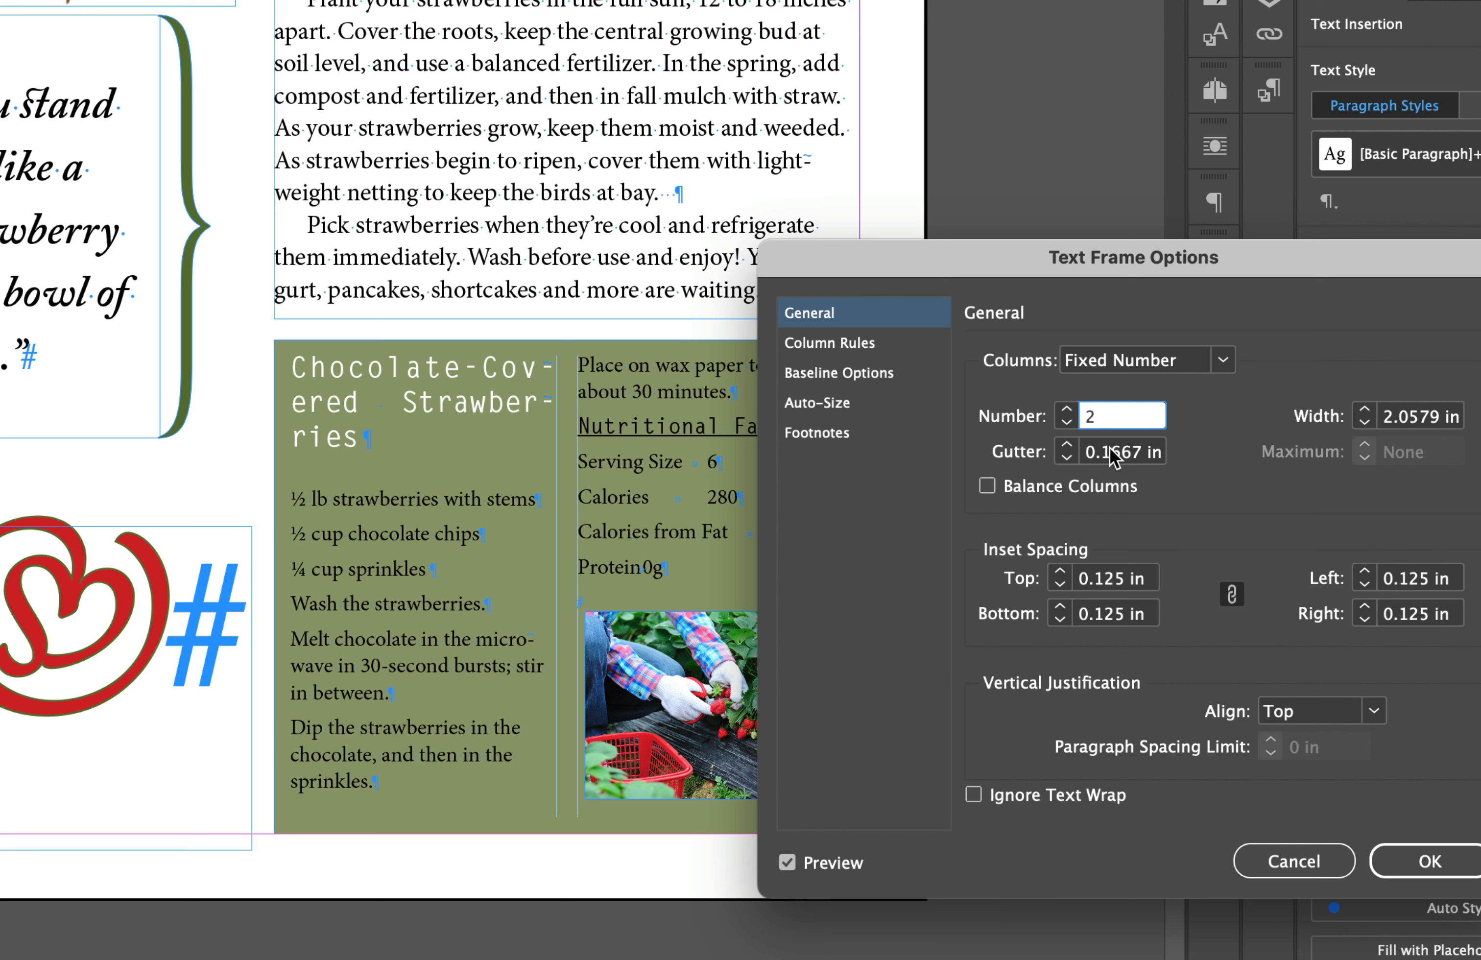
pyautogui.click(1067, 445)
pyautogui.click(1068, 445)
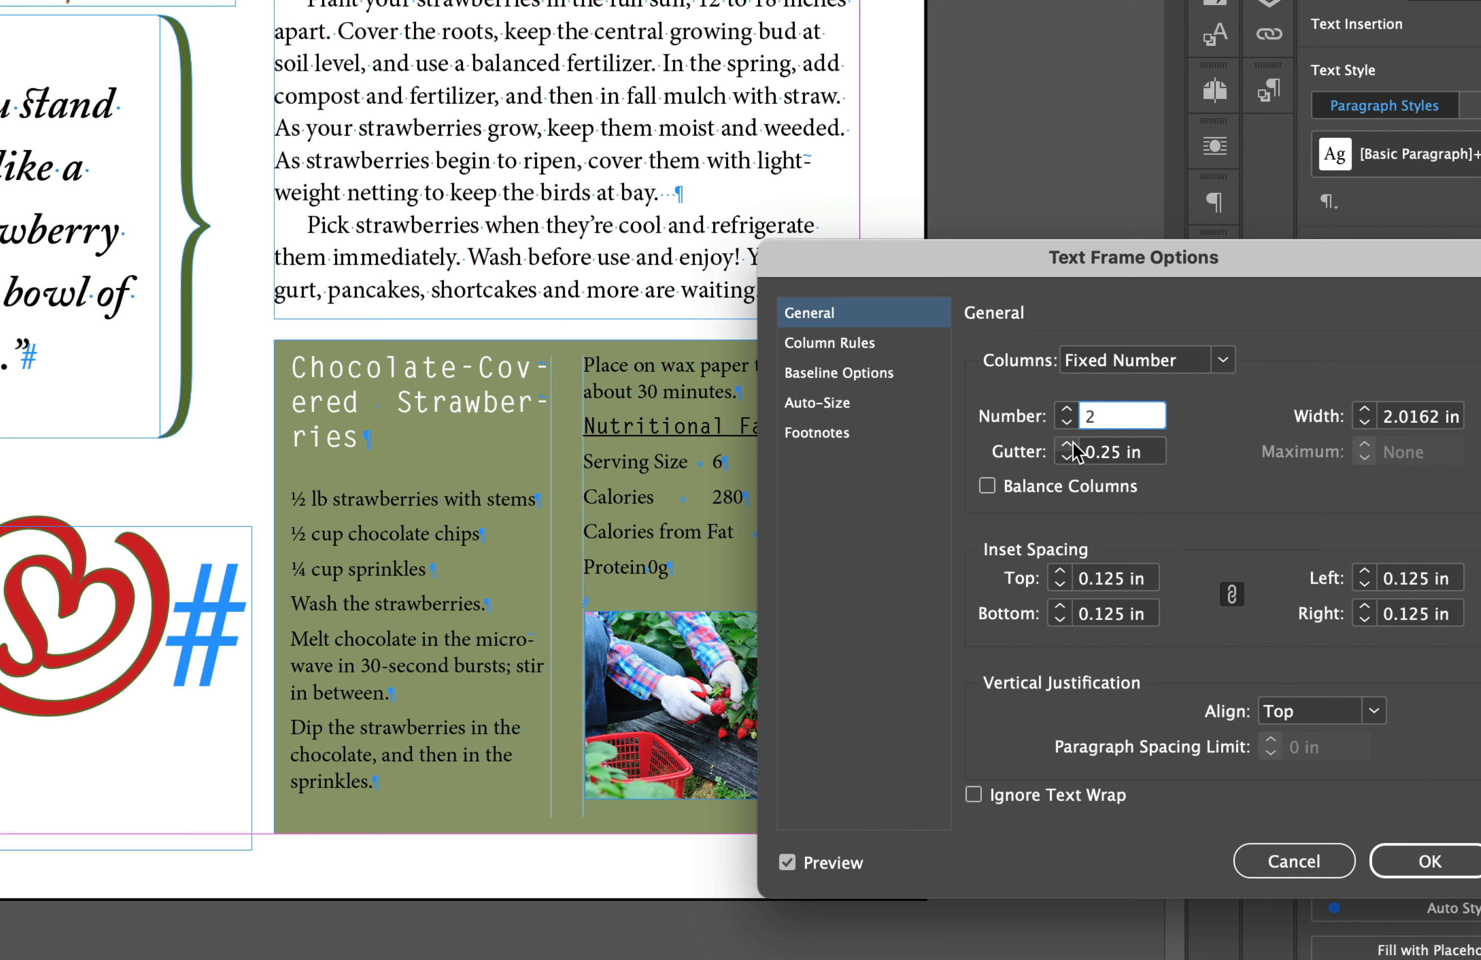
pyautogui.click(1113, 460)
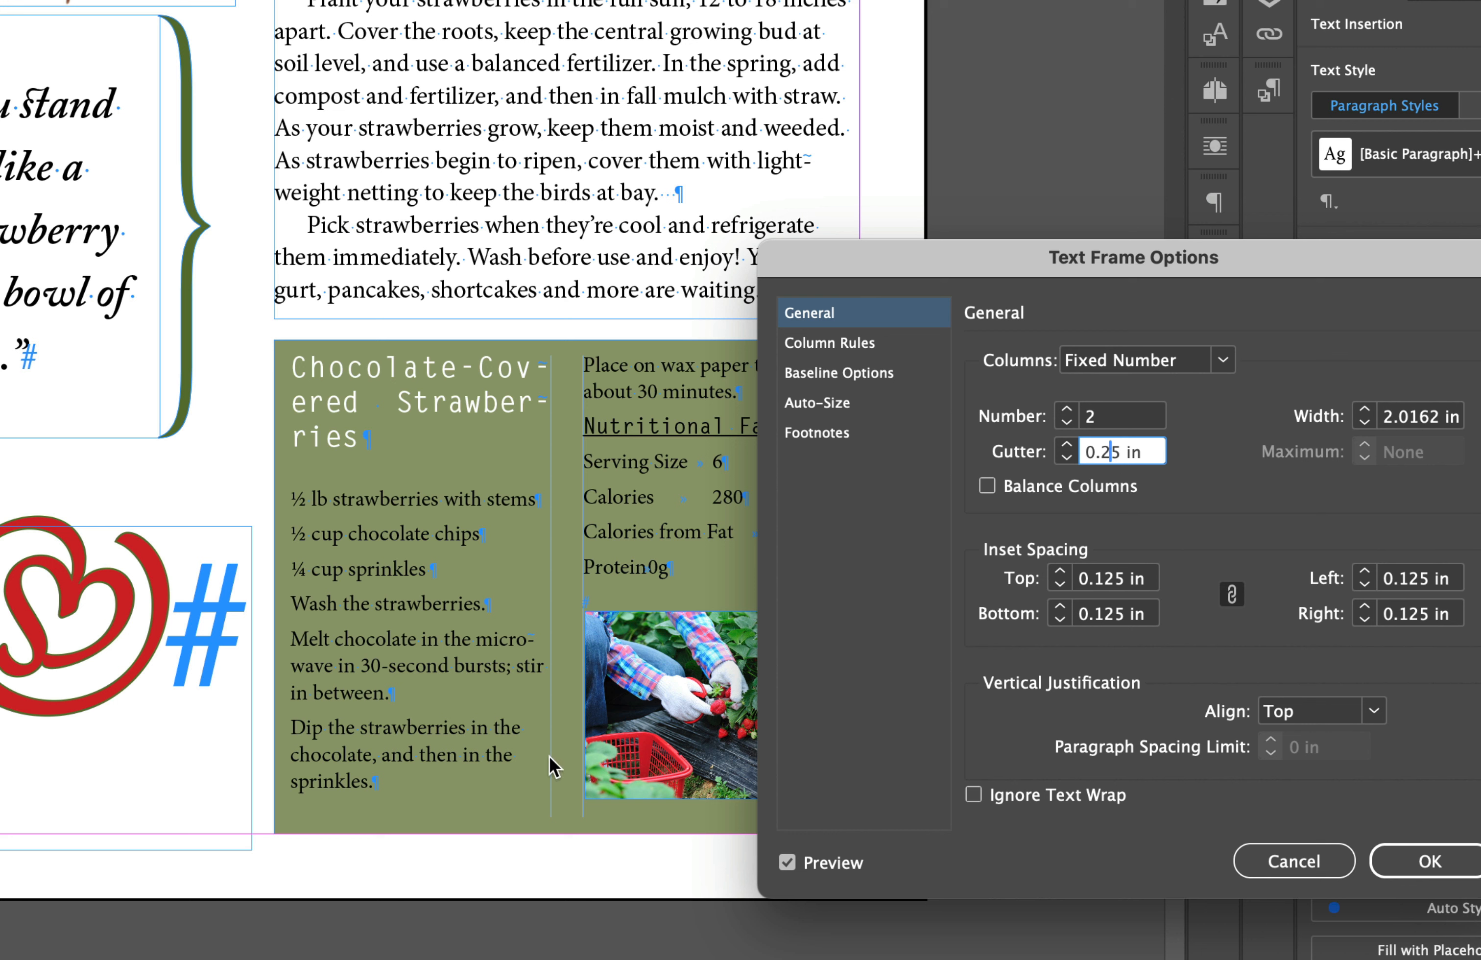
# - Insert a Strawberry Red column rule between the recipe frame's columns and apply the frame options
pyautogui.click(870, 349)
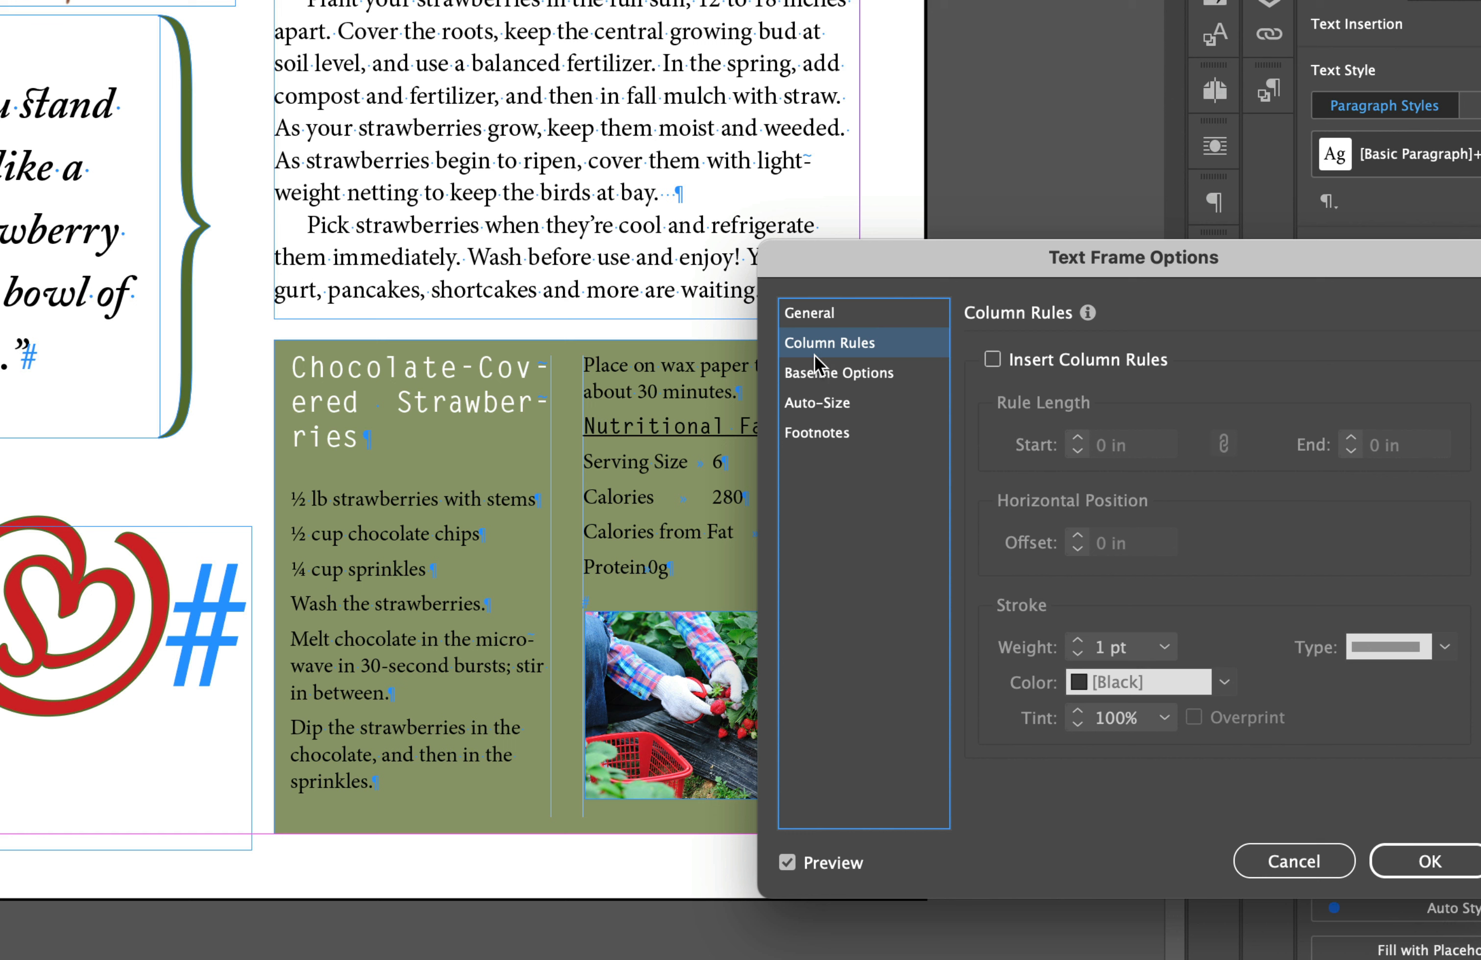
pyautogui.click(993, 359)
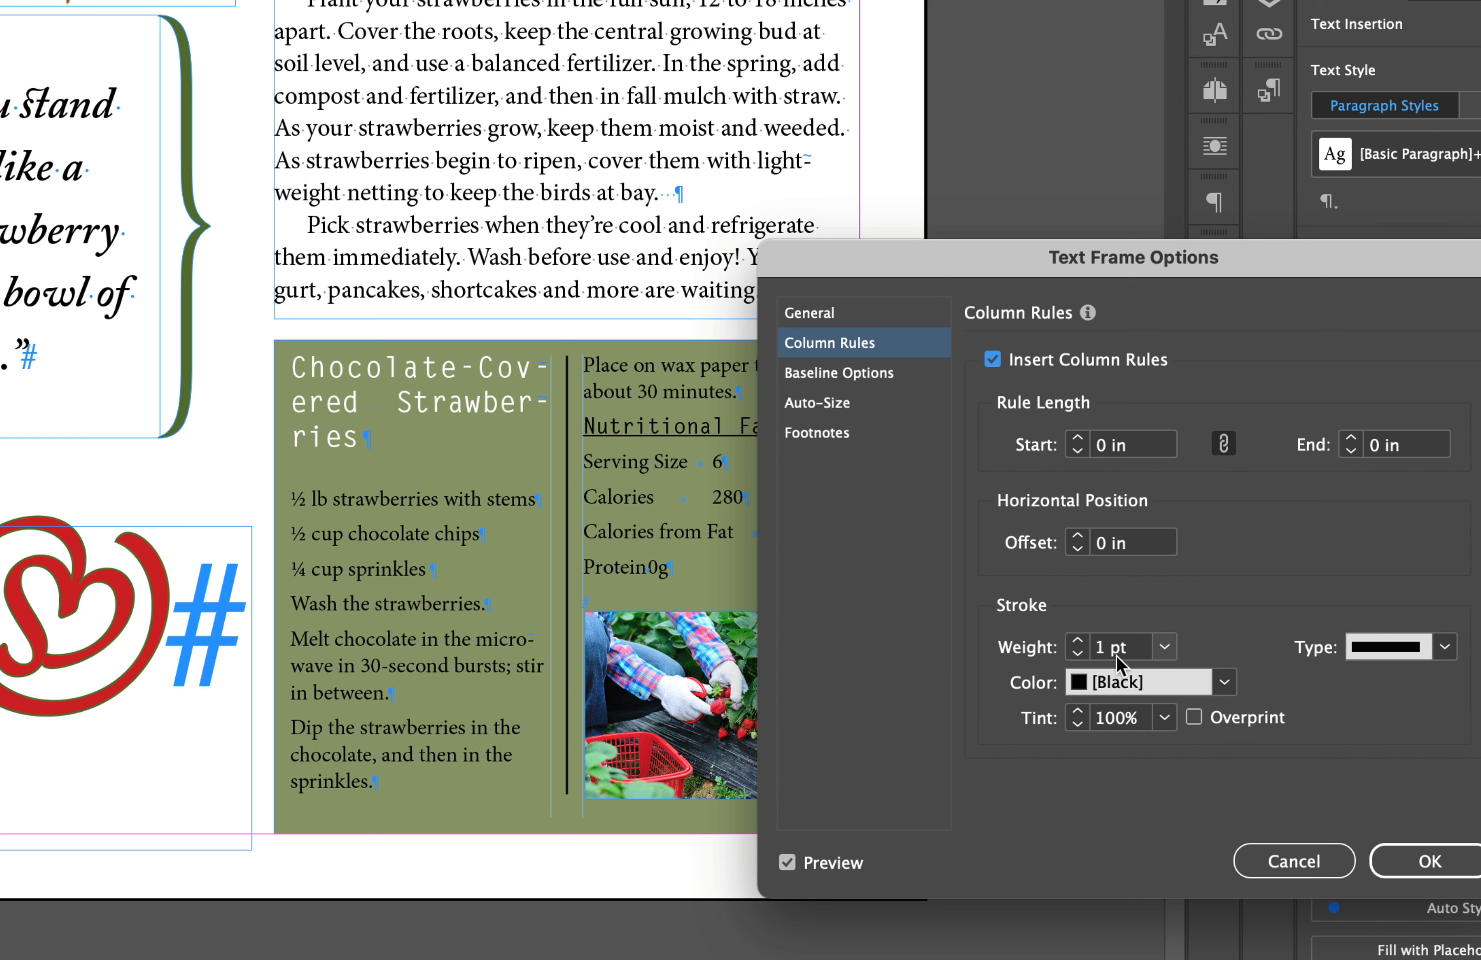
pyautogui.click(1225, 681)
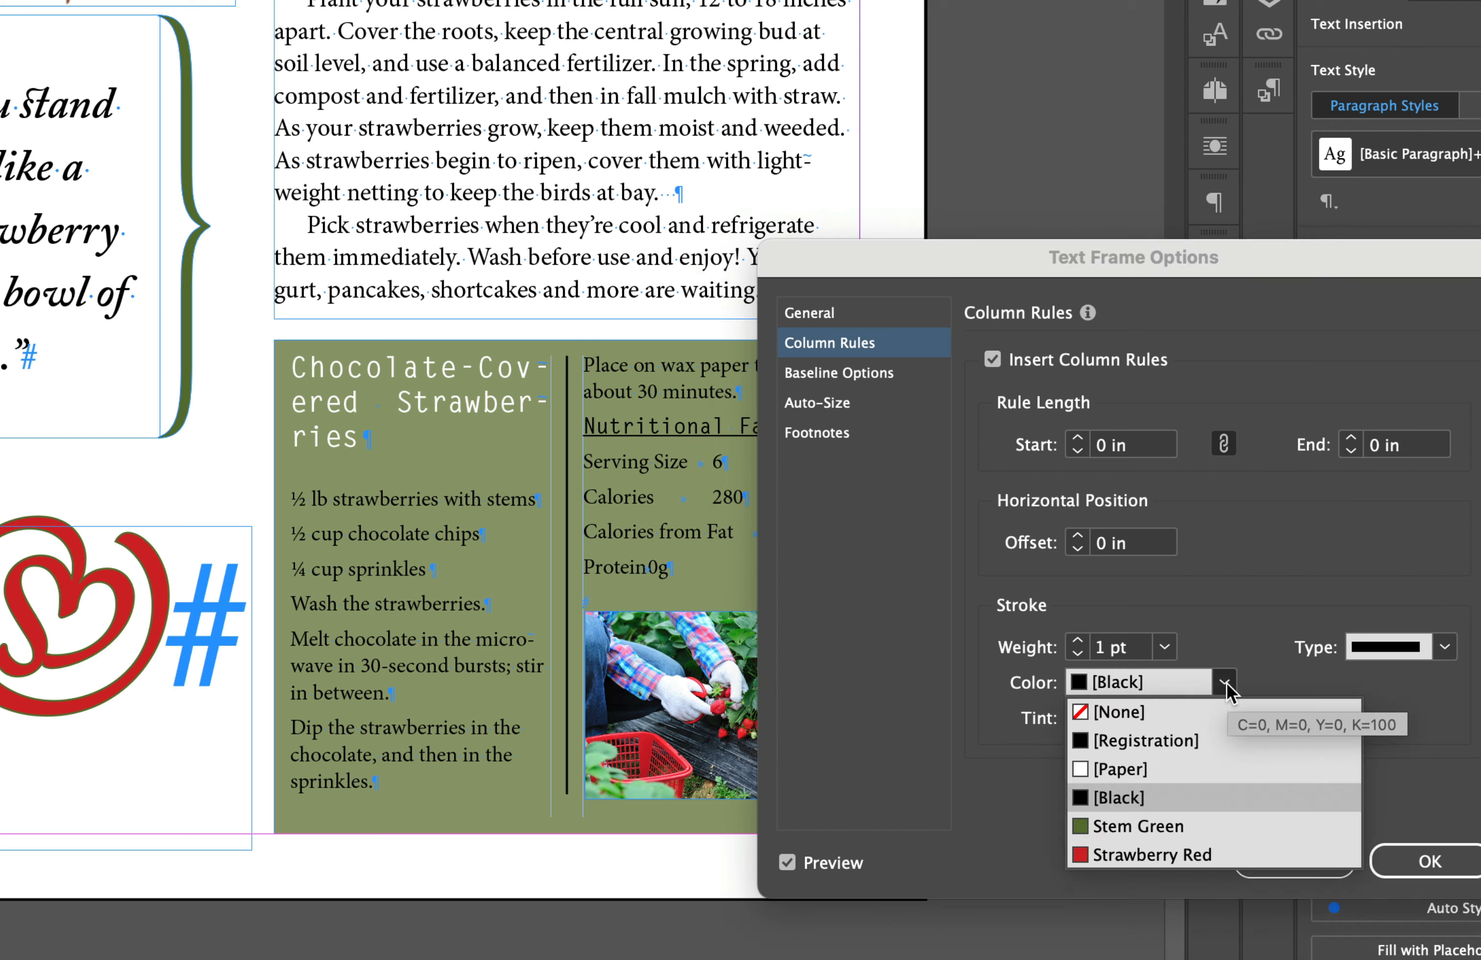
pyautogui.click(1140, 856)
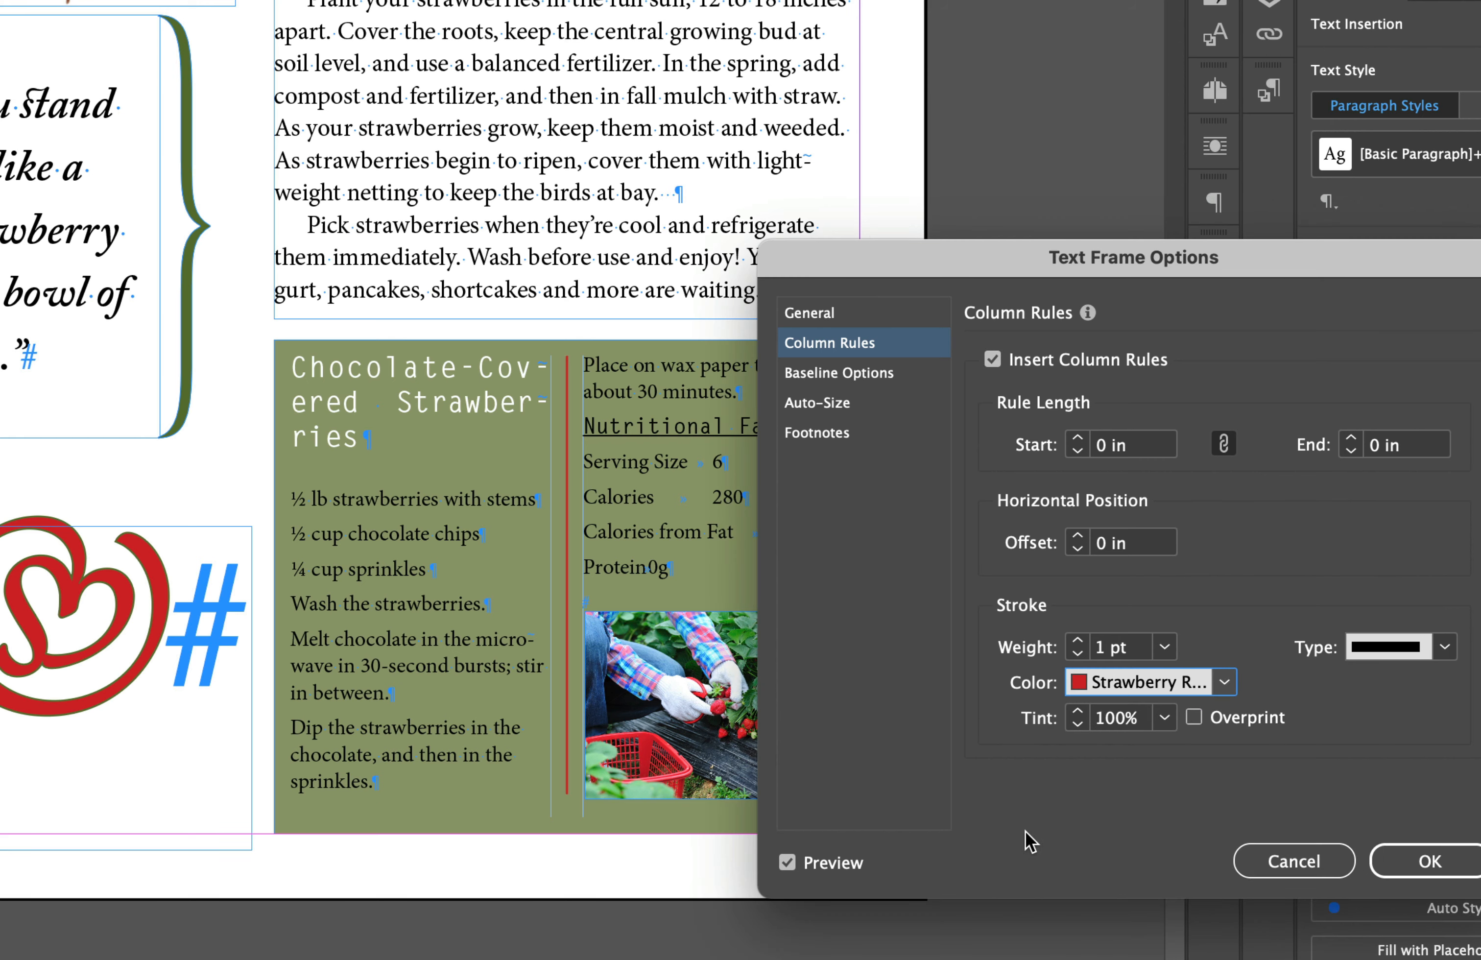
pyautogui.click(1424, 867)
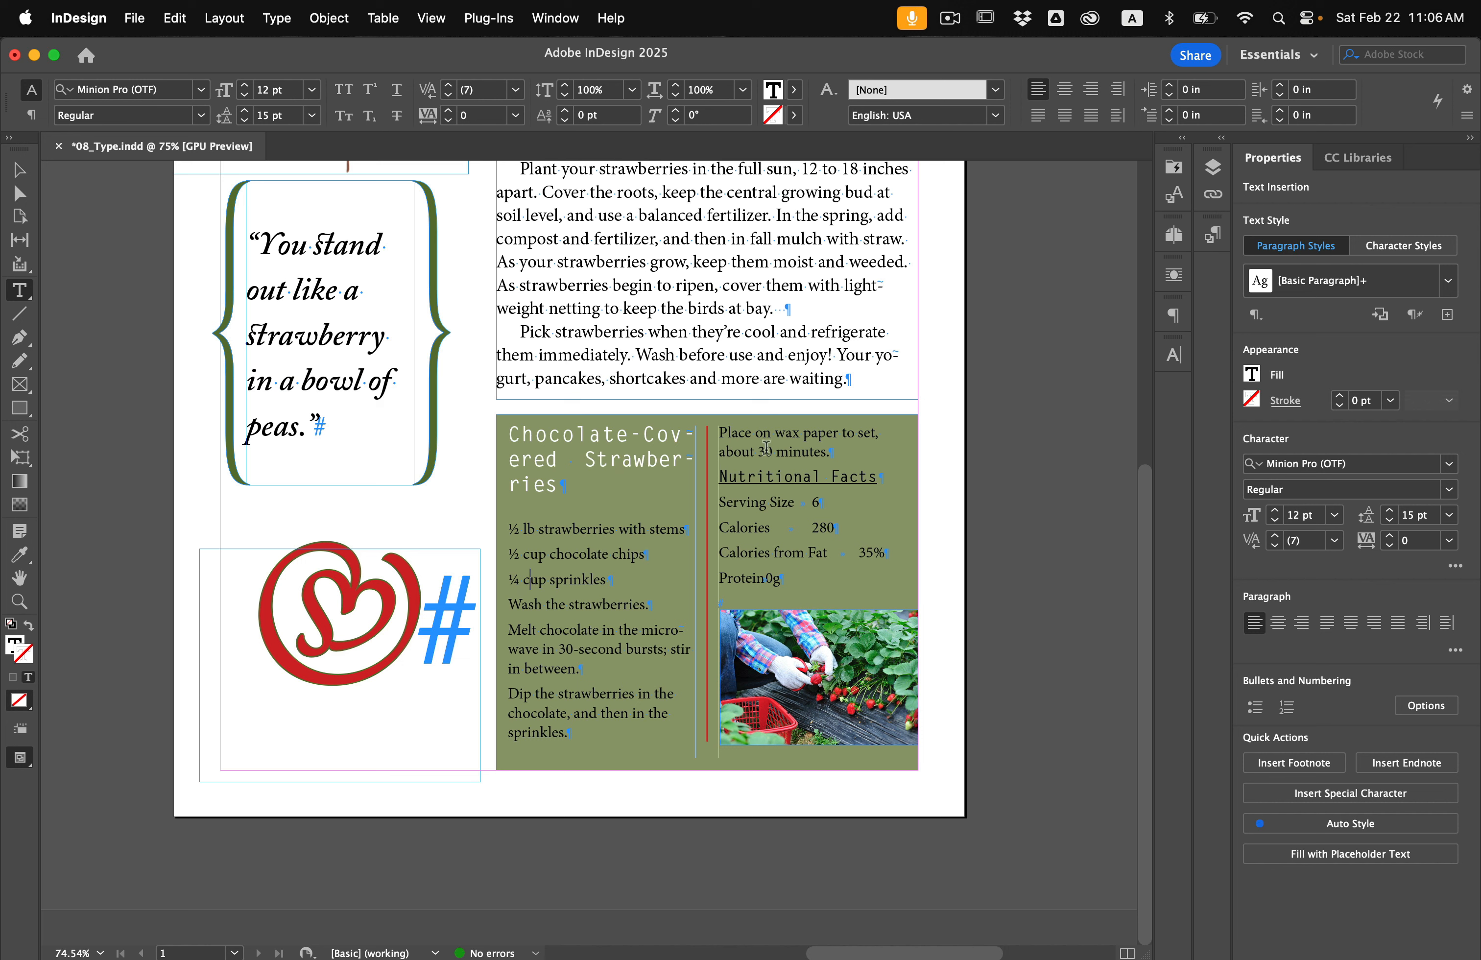
# - Make the "Chocolate-Covered Strawberries" heading span all columns of the recipe frame with the Span Columns paragraph layout
pyautogui.moveTo(566, 474); pyautogui.dragTo(496, 440)
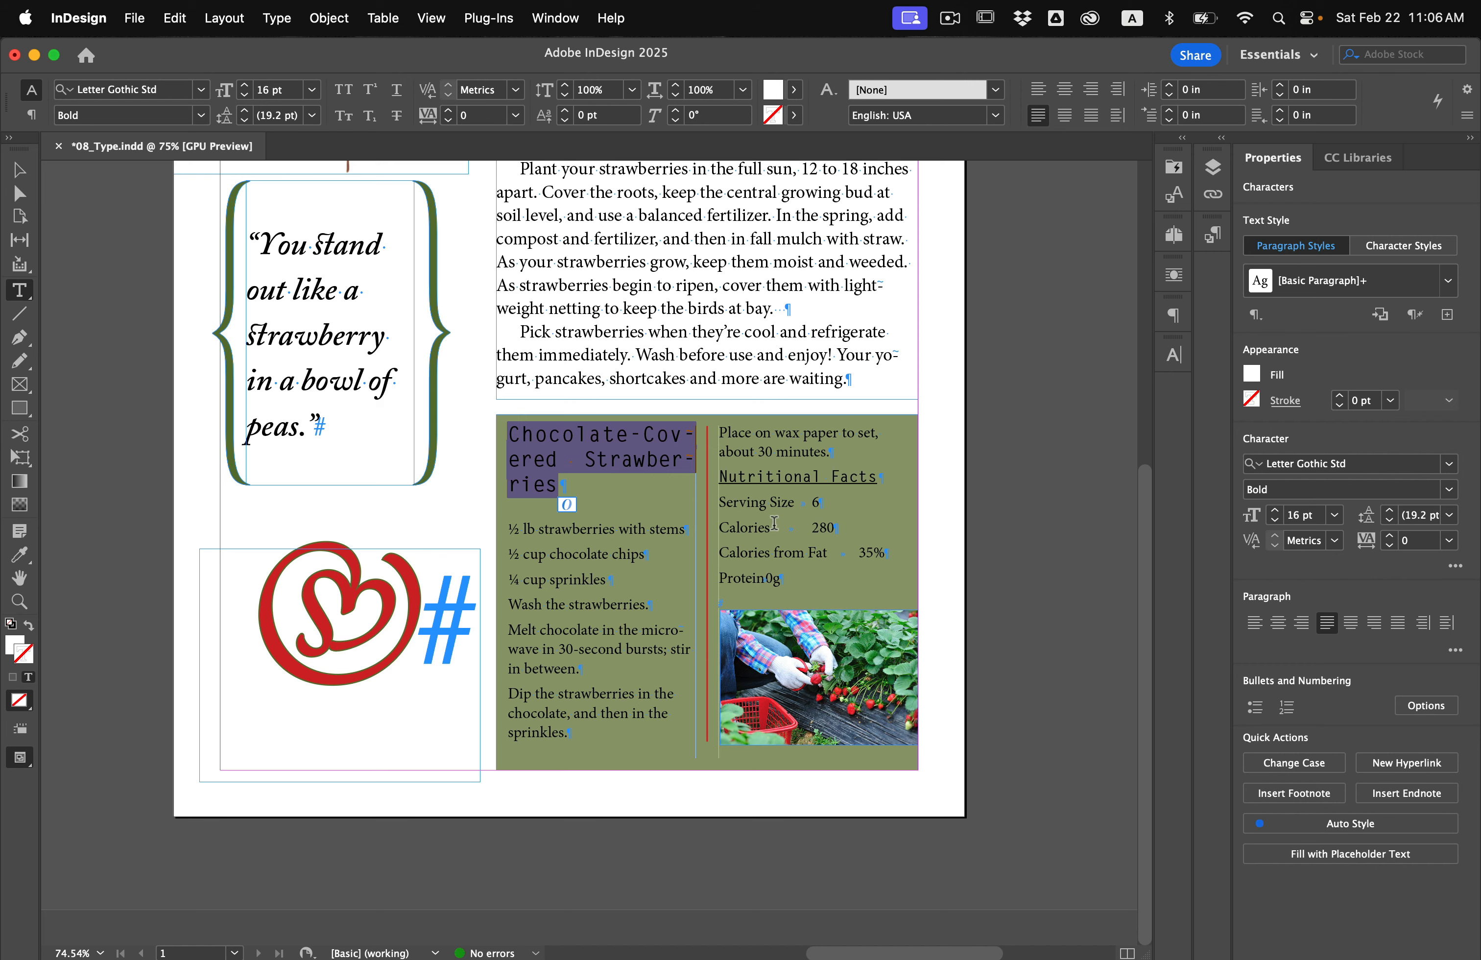
pyautogui.click(1174, 315)
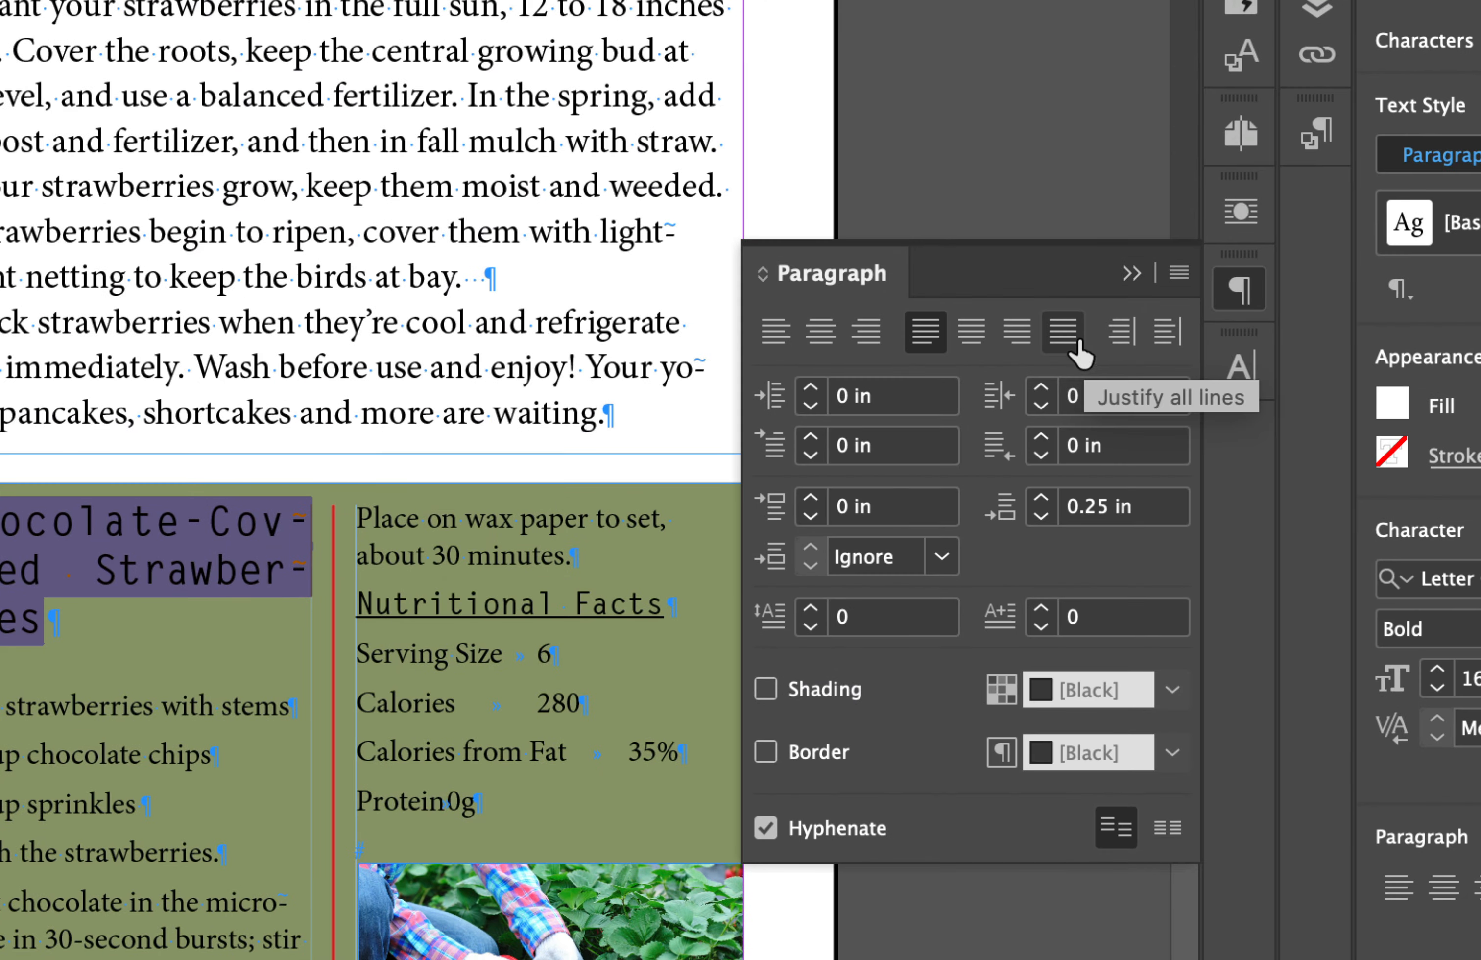
pyautogui.click(1179, 275)
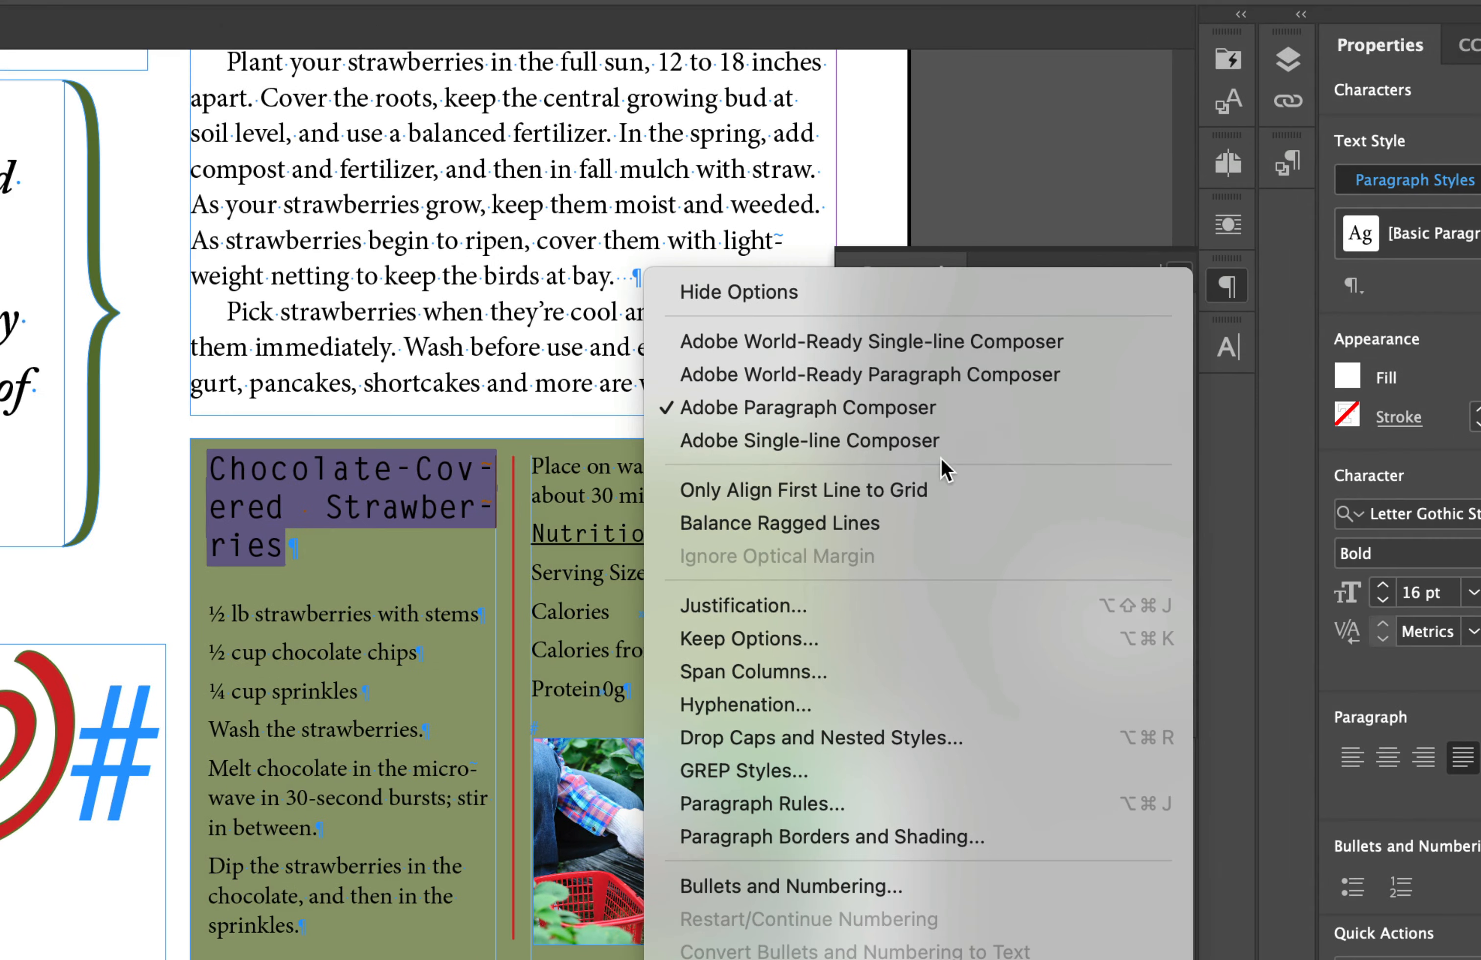
pyautogui.click(770, 673)
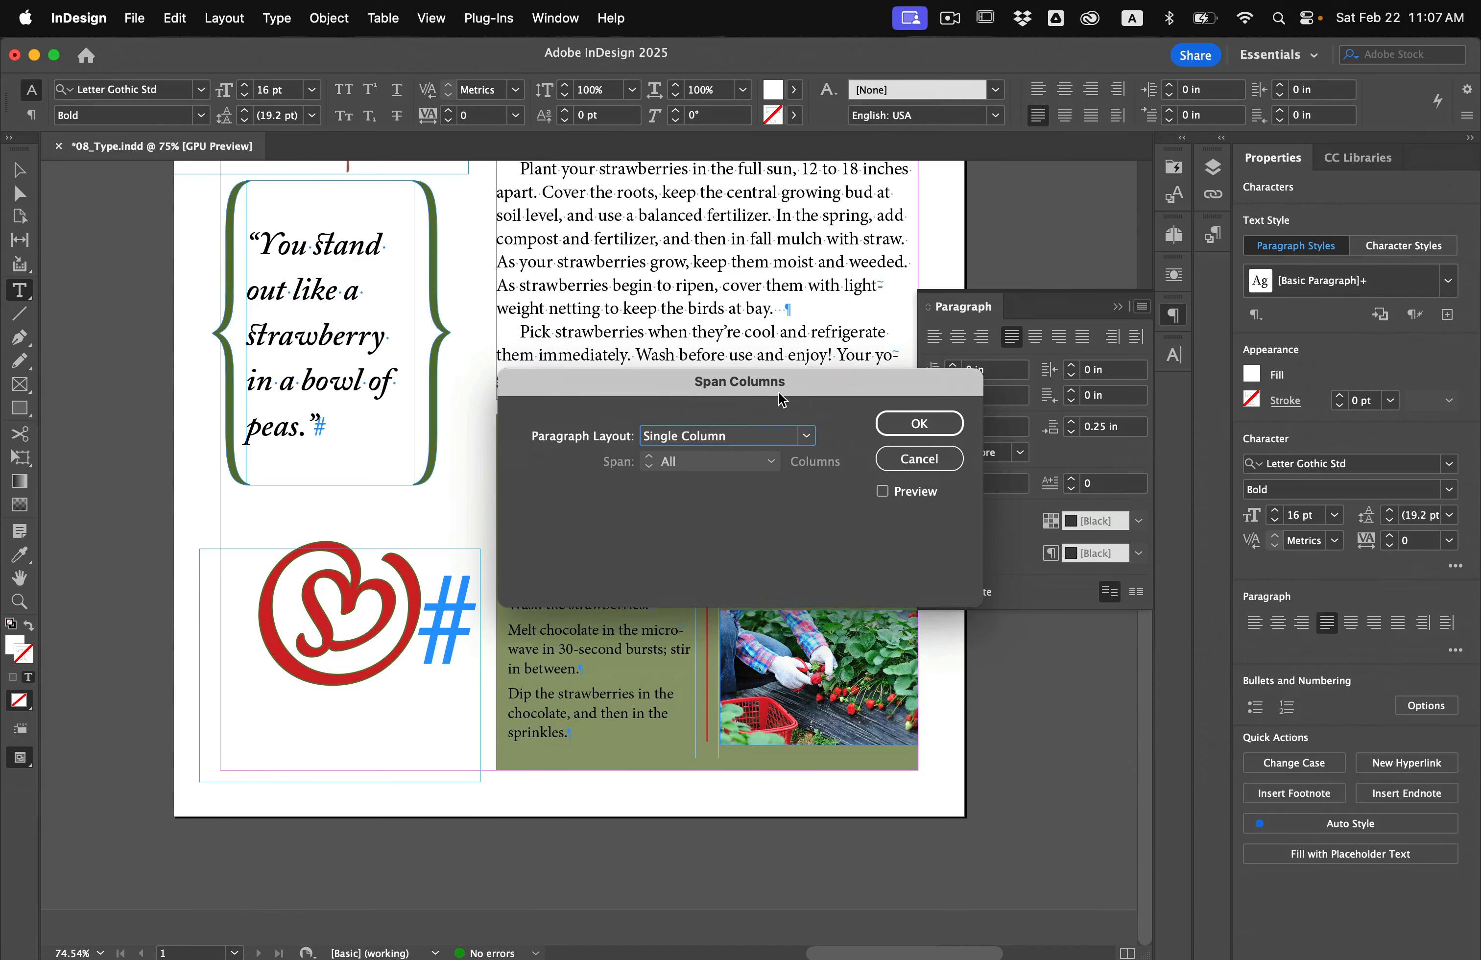
pyautogui.moveTo(669, 396); pyautogui.dragTo(651, 636)
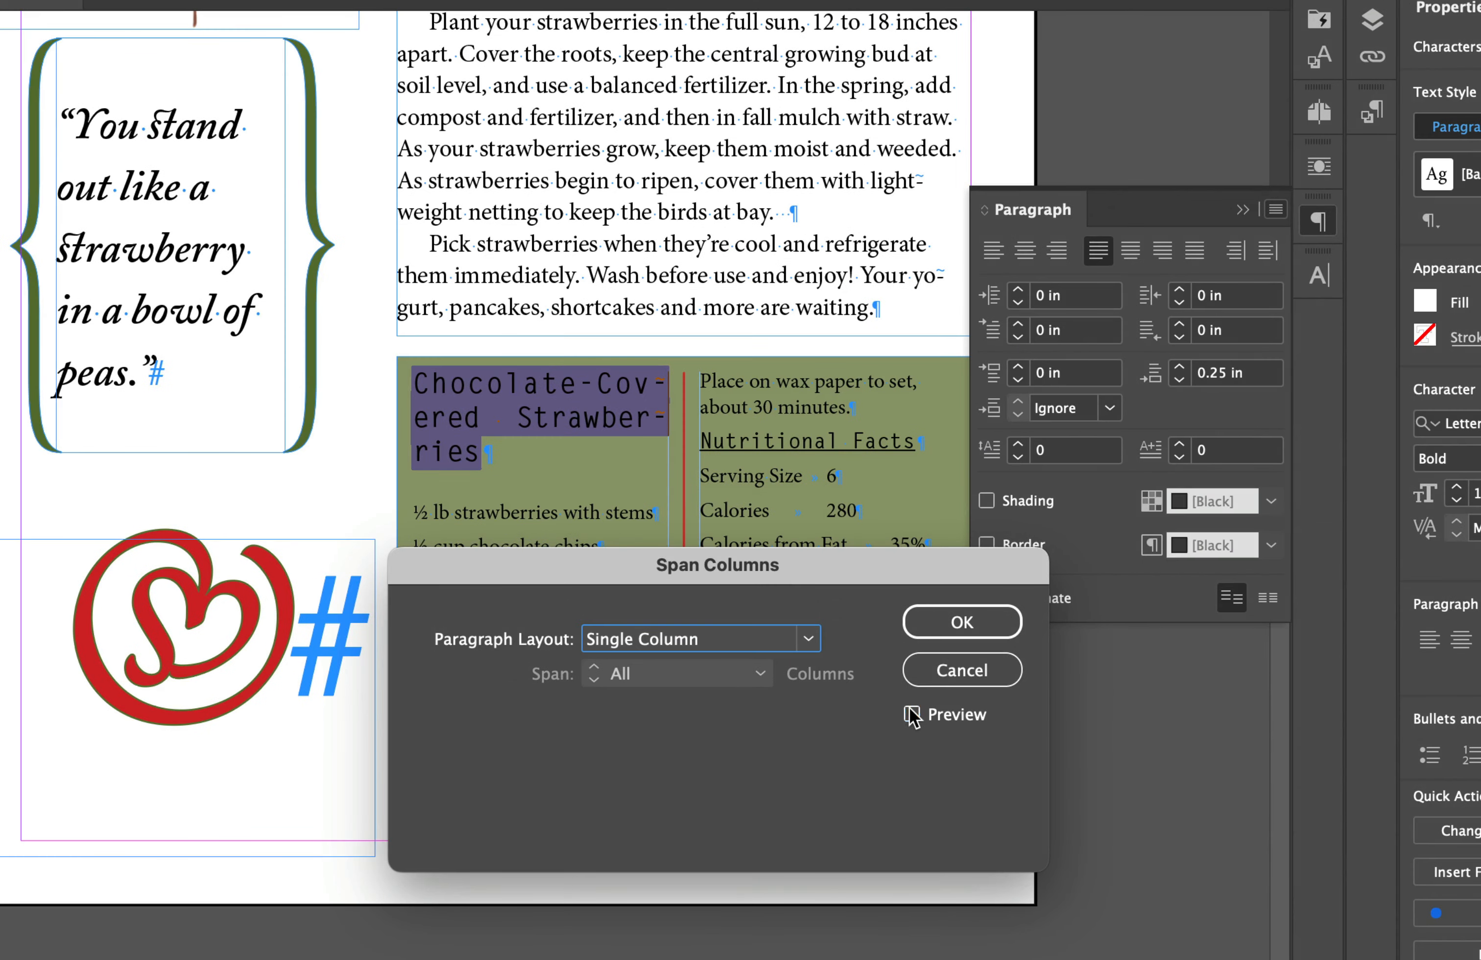
pyautogui.click(880, 682)
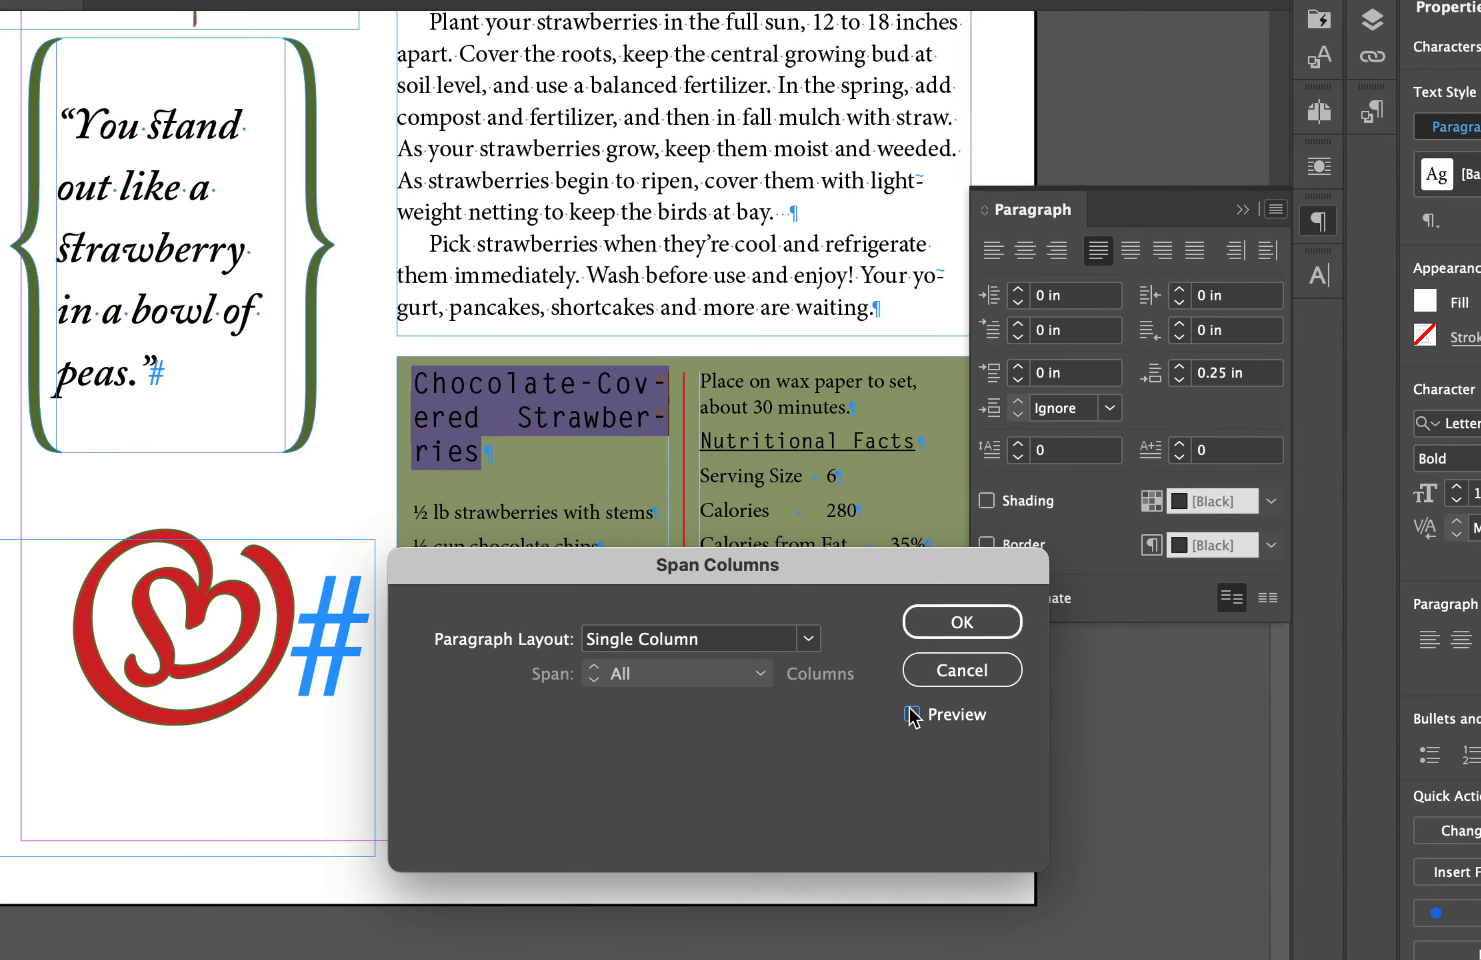
pyautogui.click(670, 638)
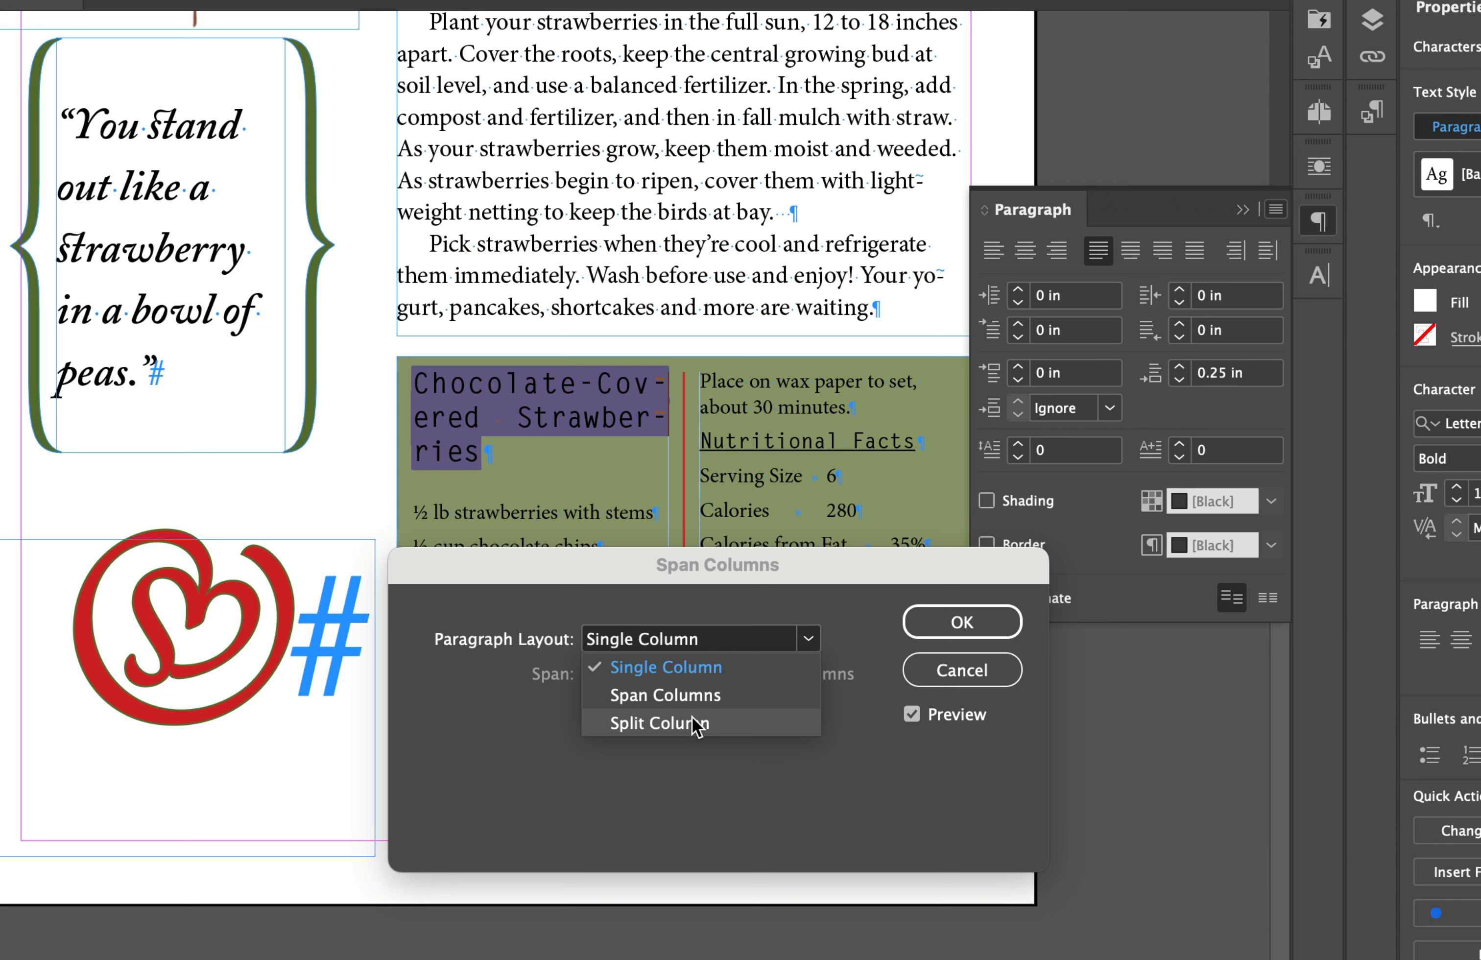
pyautogui.click(741, 695)
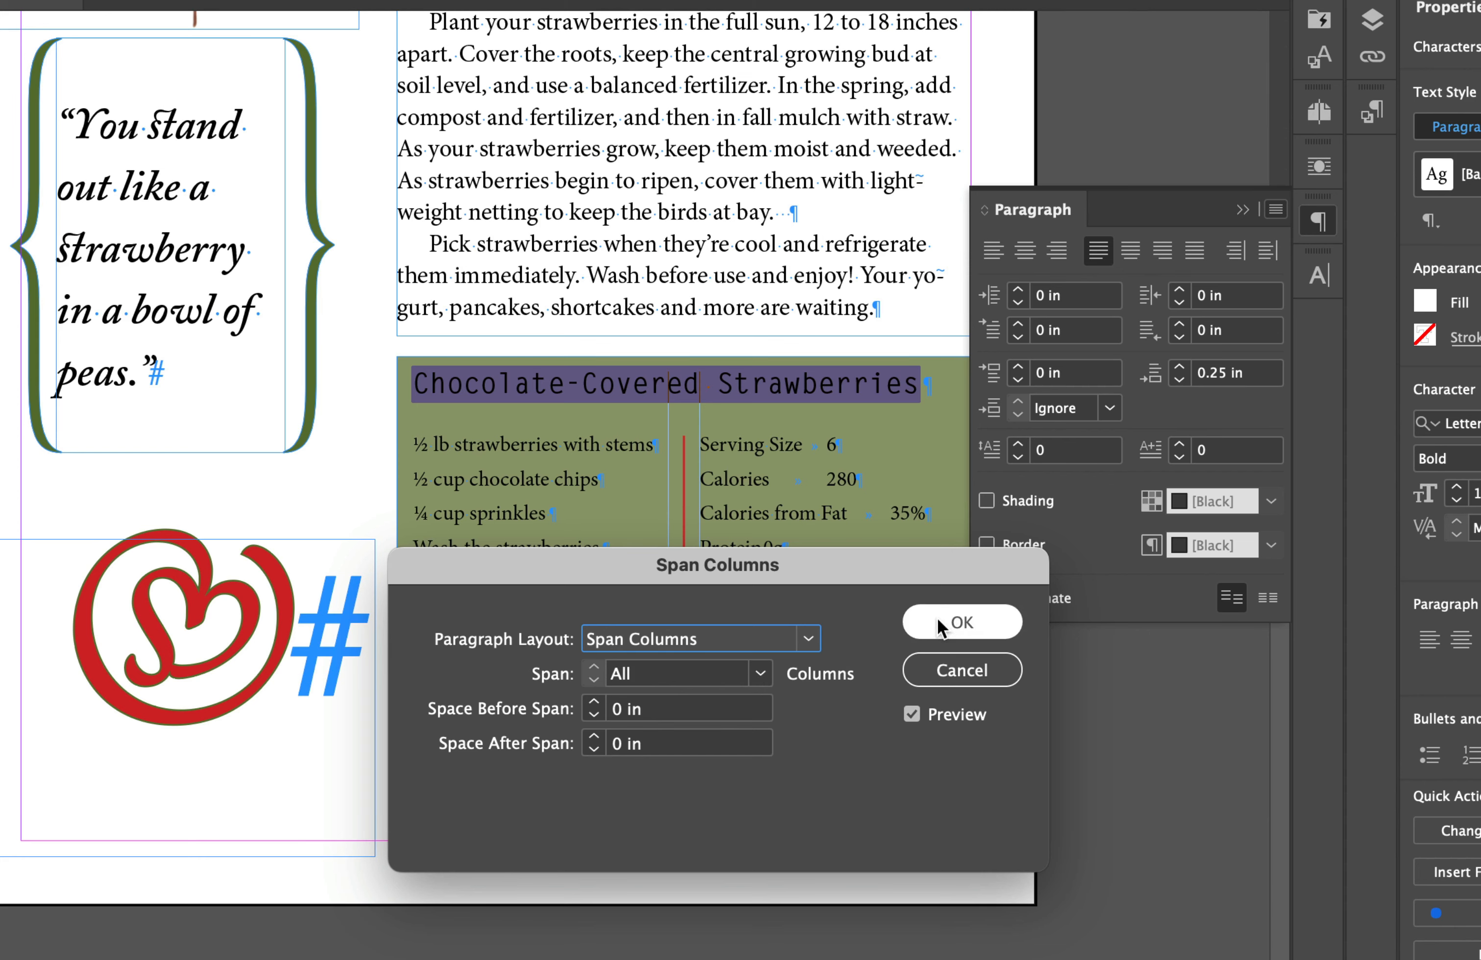
pyautogui.click(962, 621)
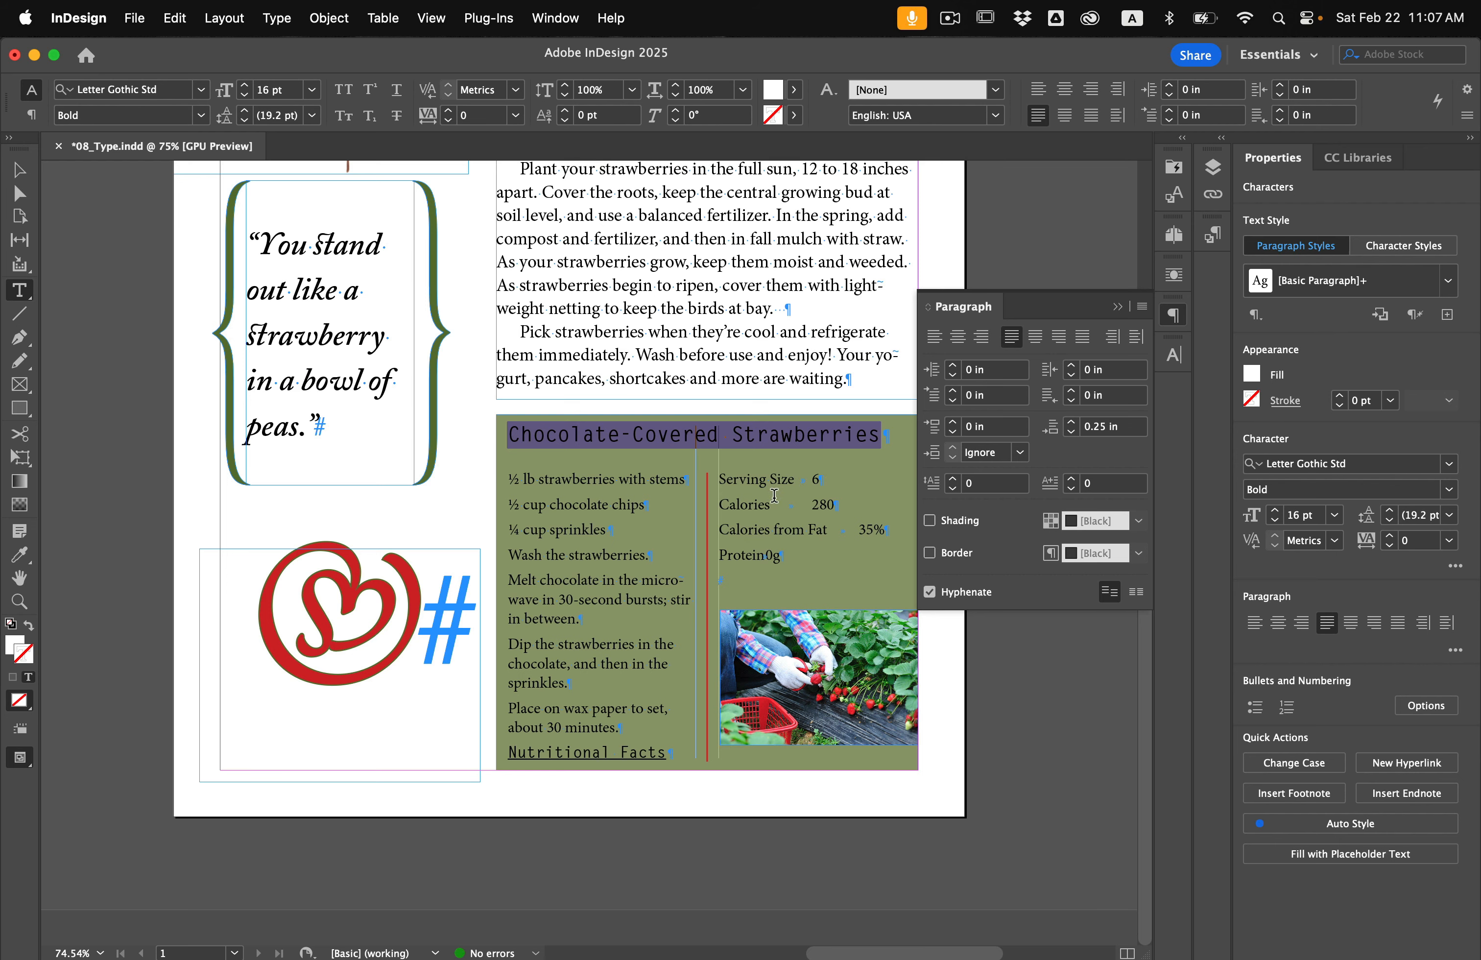
# - Insert a column break before "Nutritional Facts" in the recipe frame
pyautogui.scroll(5, 500, 748)
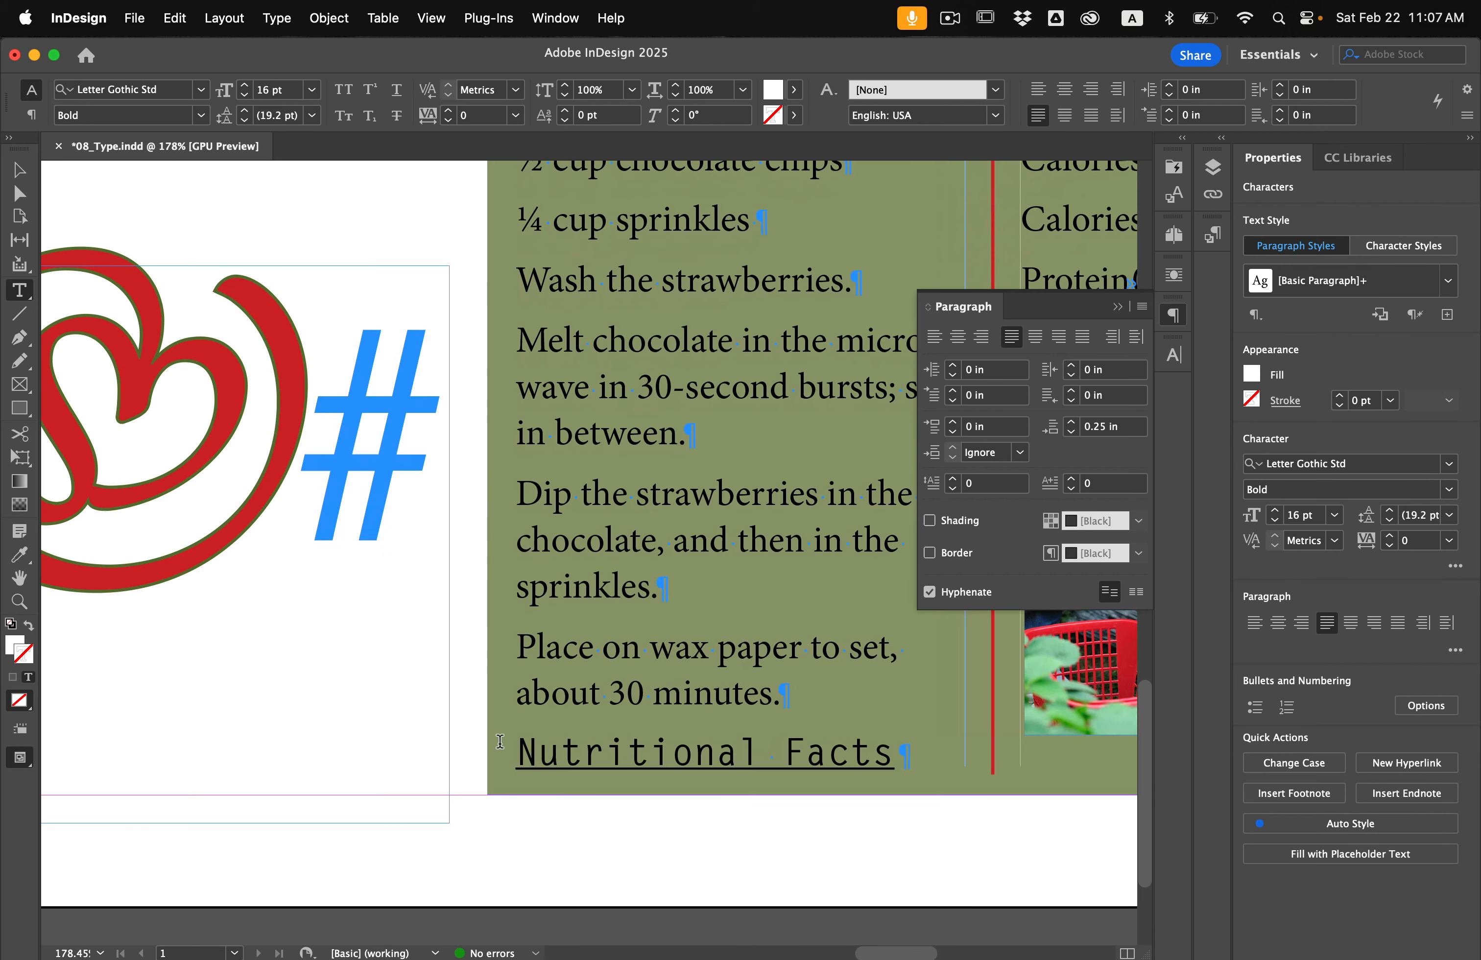
pyautogui.click(524, 745)
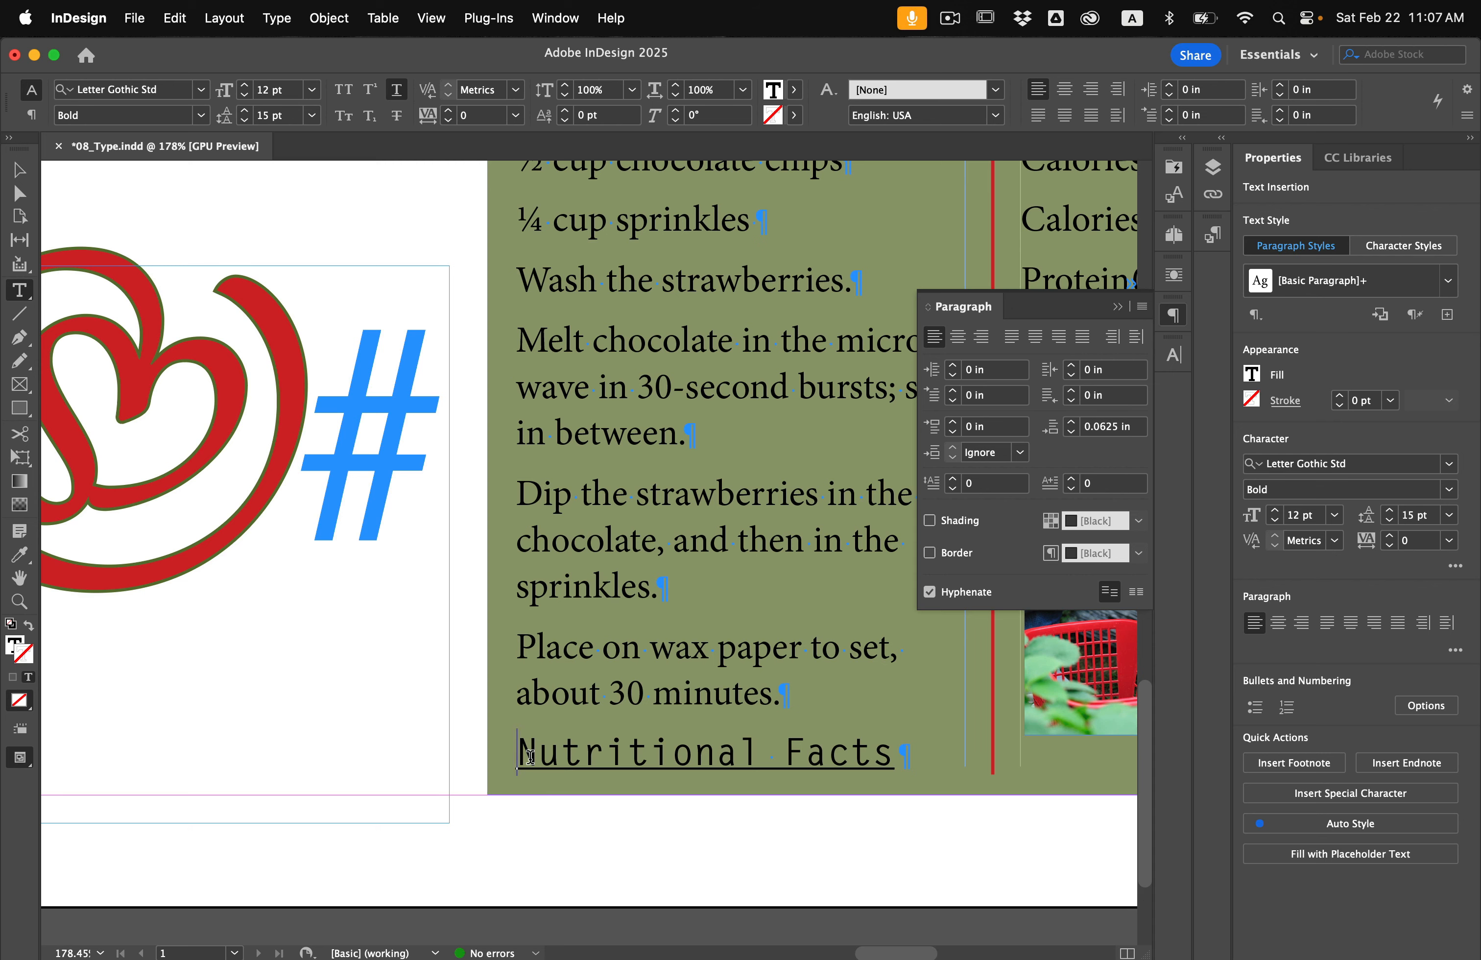
pyautogui.click(277, 17)
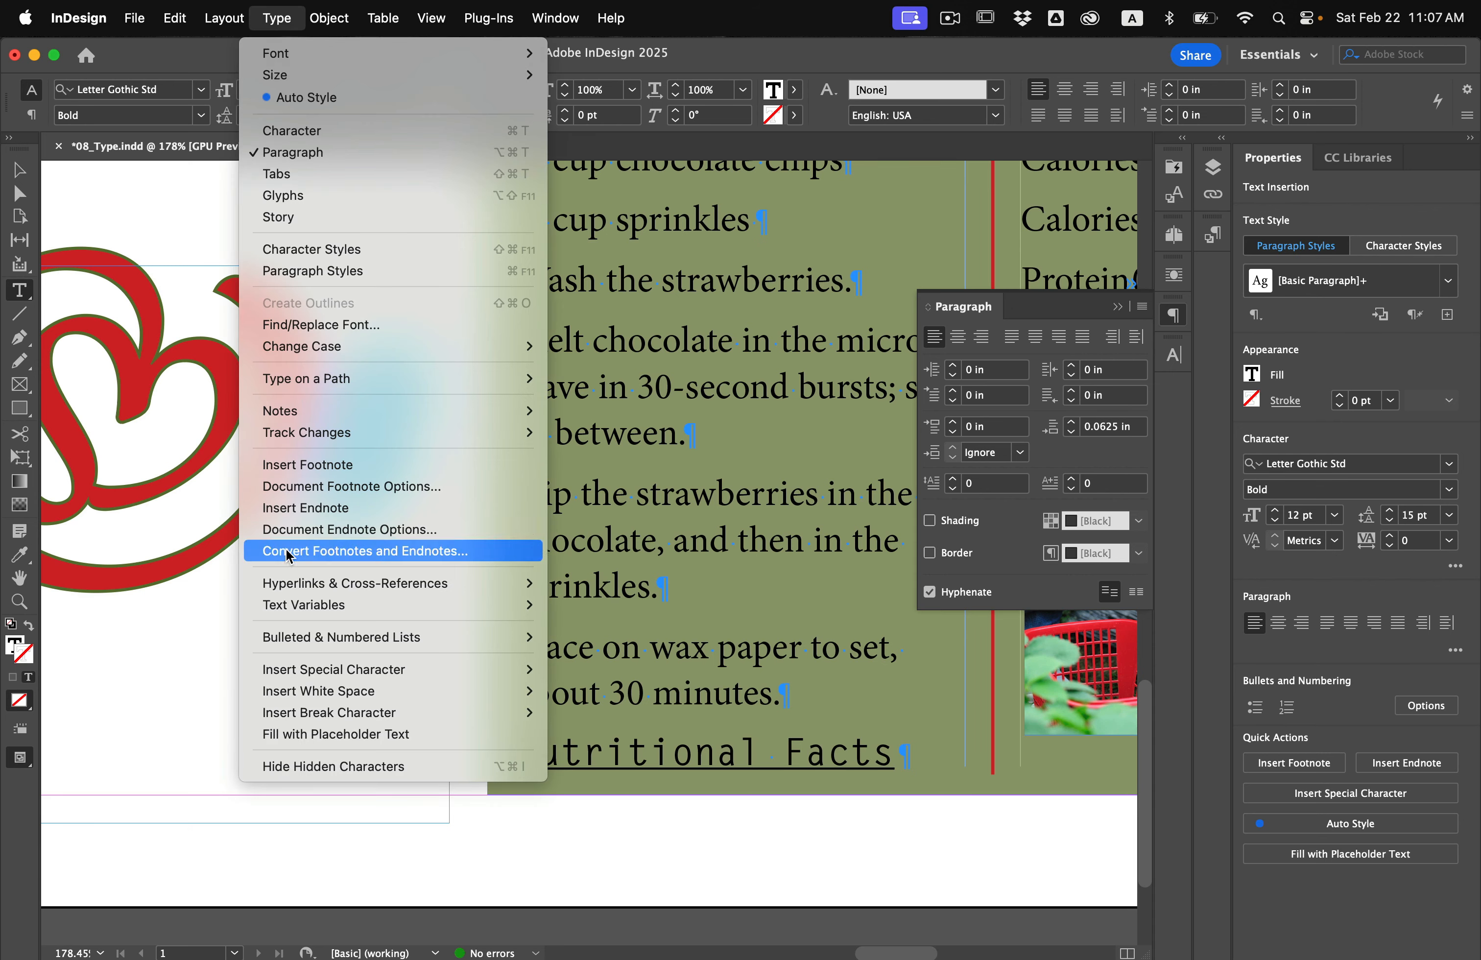
pyautogui.moveTo(321, 709)
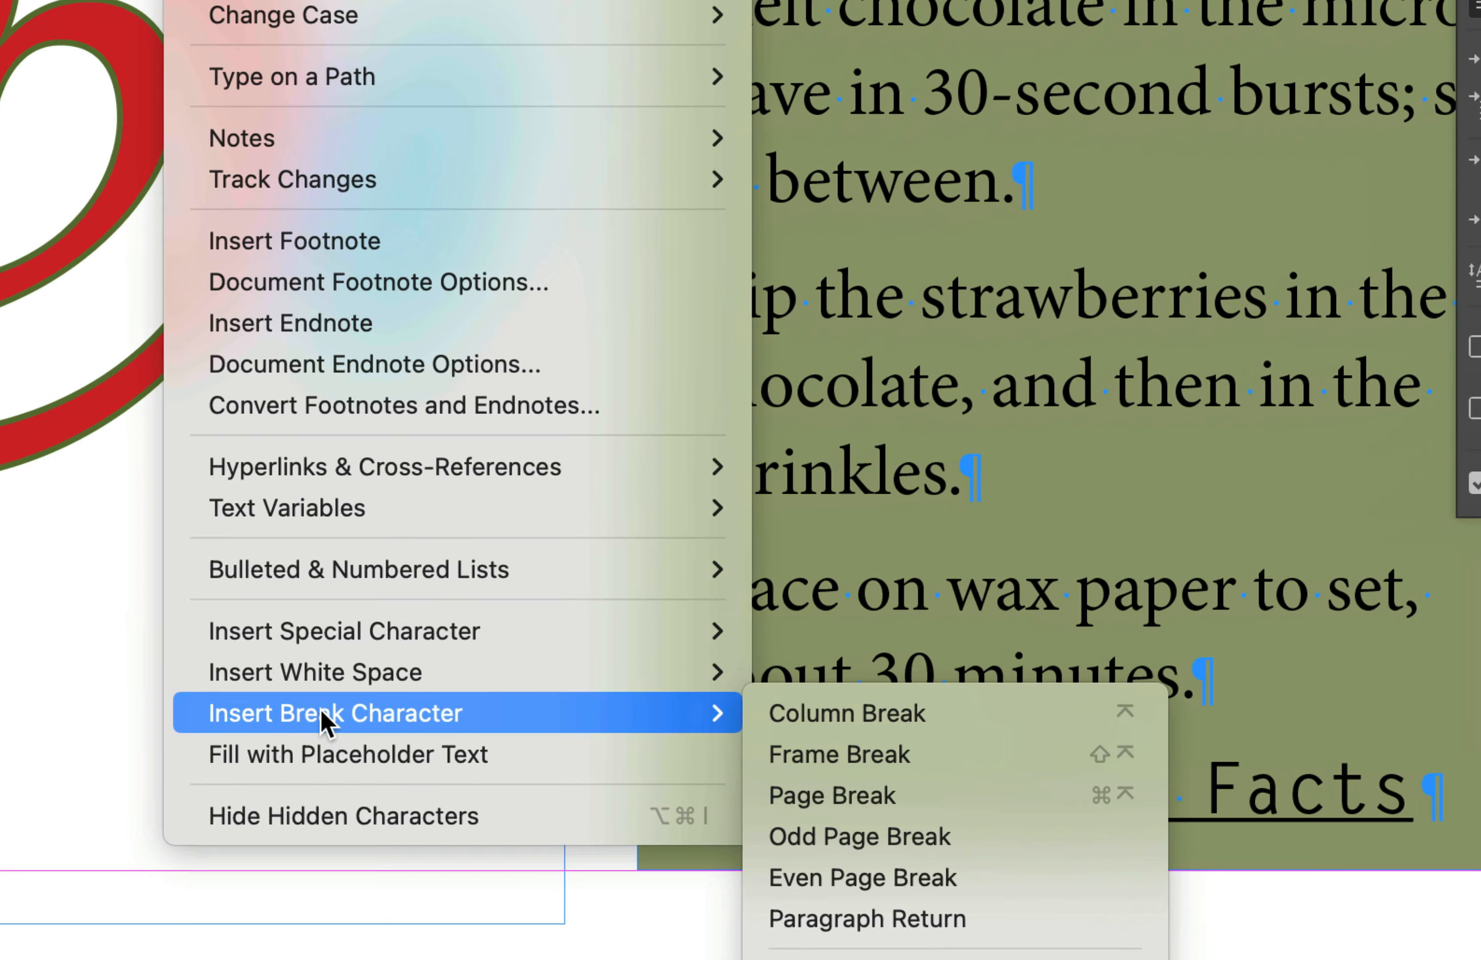
pyautogui.click(823, 710)
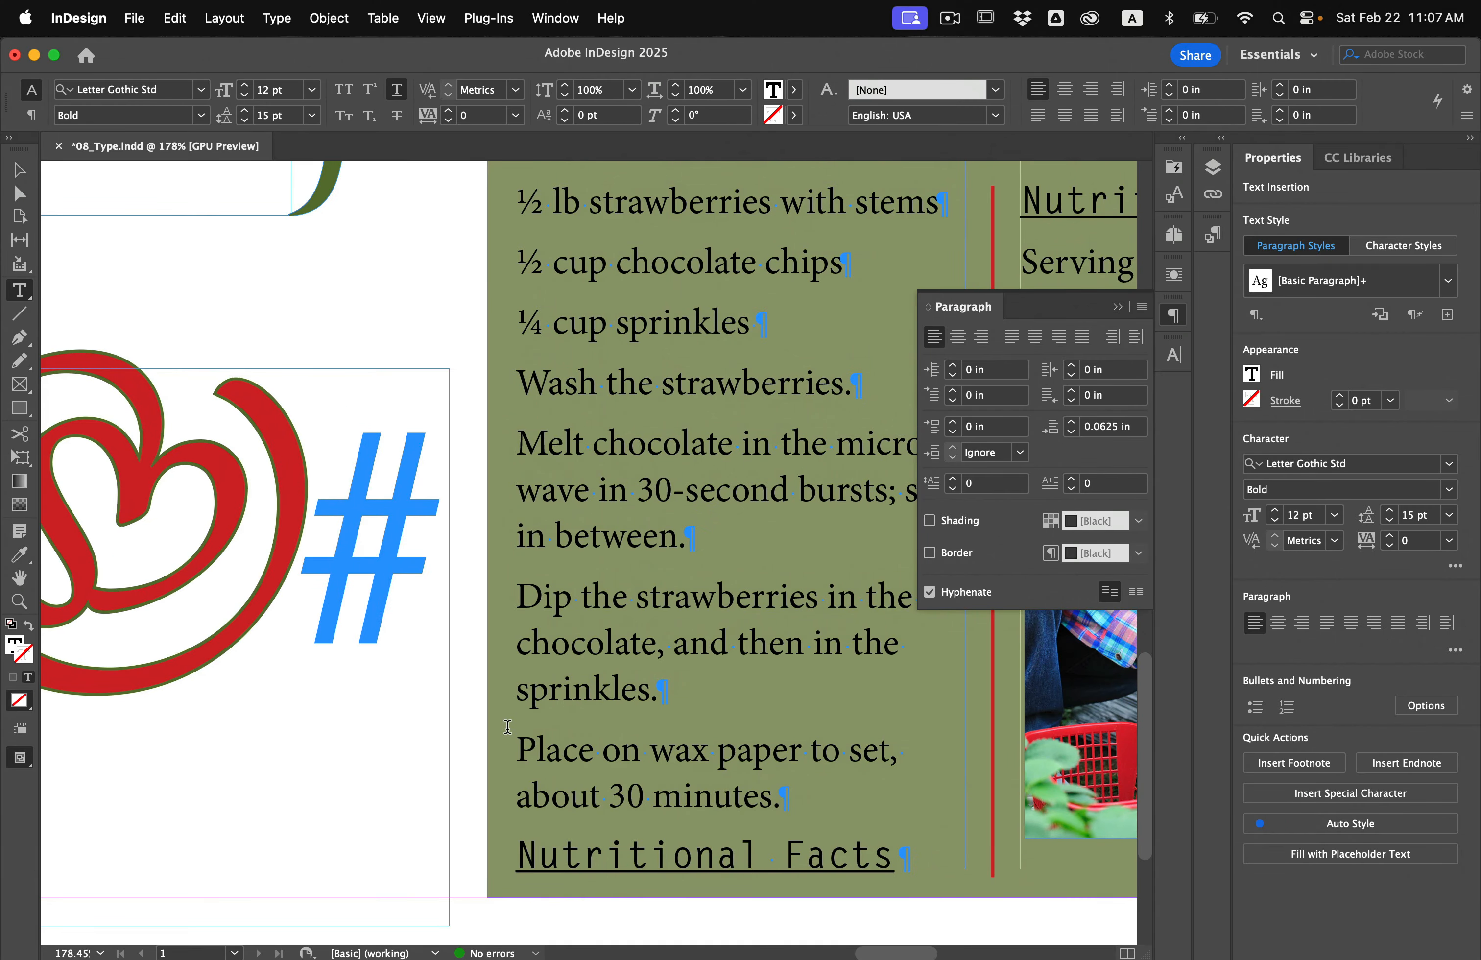
pyautogui.scroll(-3, 508, 727)
pyautogui.hscroll(4, 508, 727)
pyautogui.scroll(2, 508, 727)
pyautogui.scroll(-1, 508, 727)
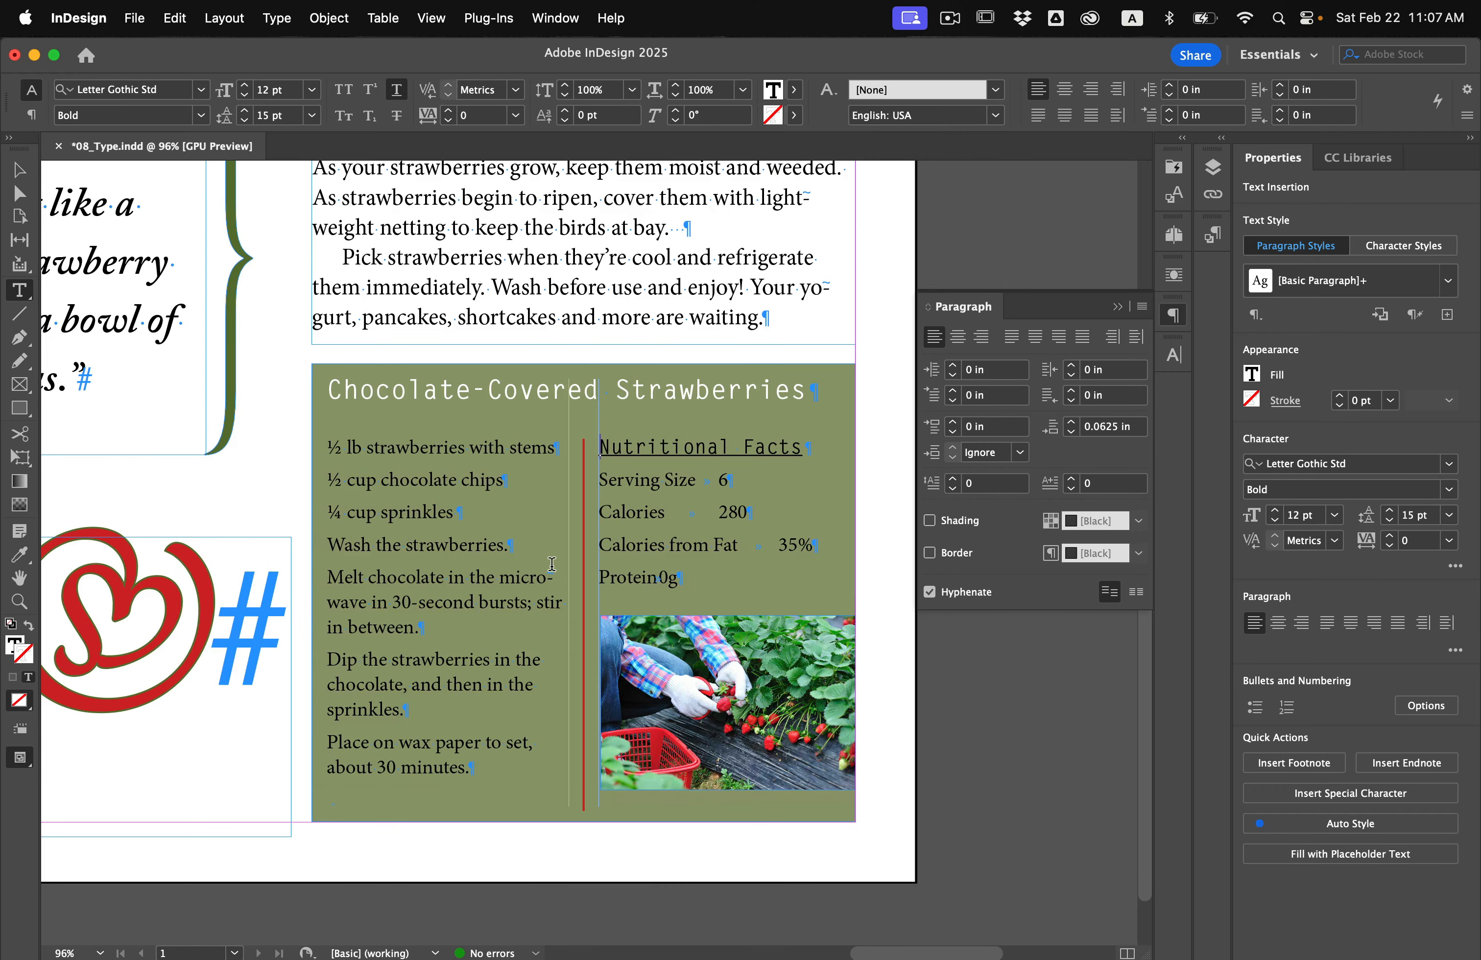
# - Center-align the "A Bite of Delight" line above the Strawberries title
pyautogui.scroll(-3, 559, 530)
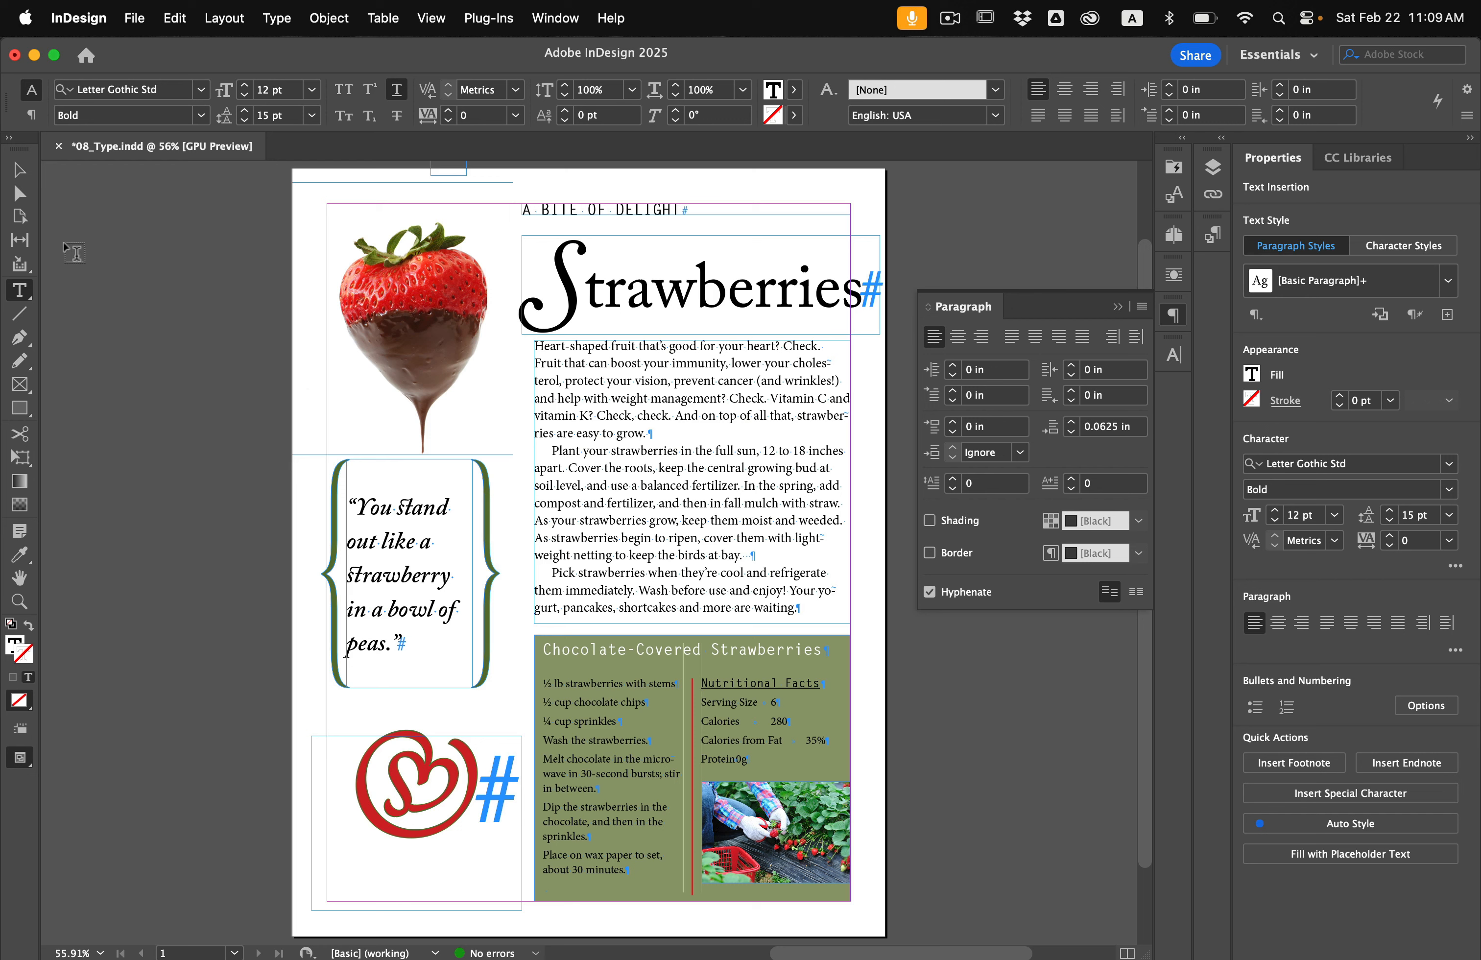
pyautogui.press('super+shift+a')
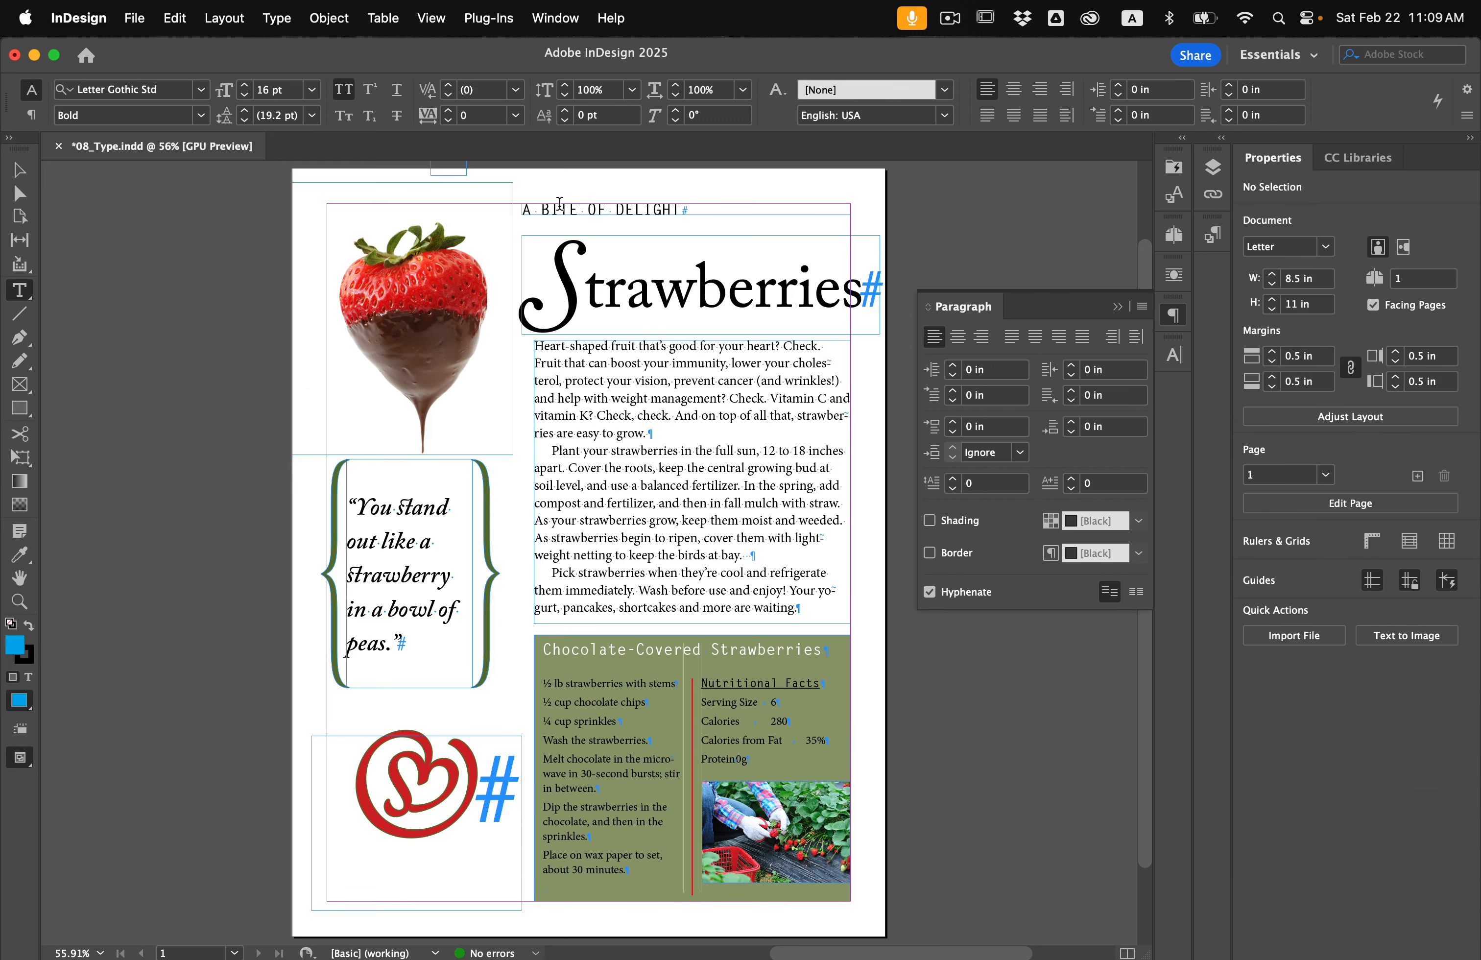
pyautogui.tripleClick(562, 209)
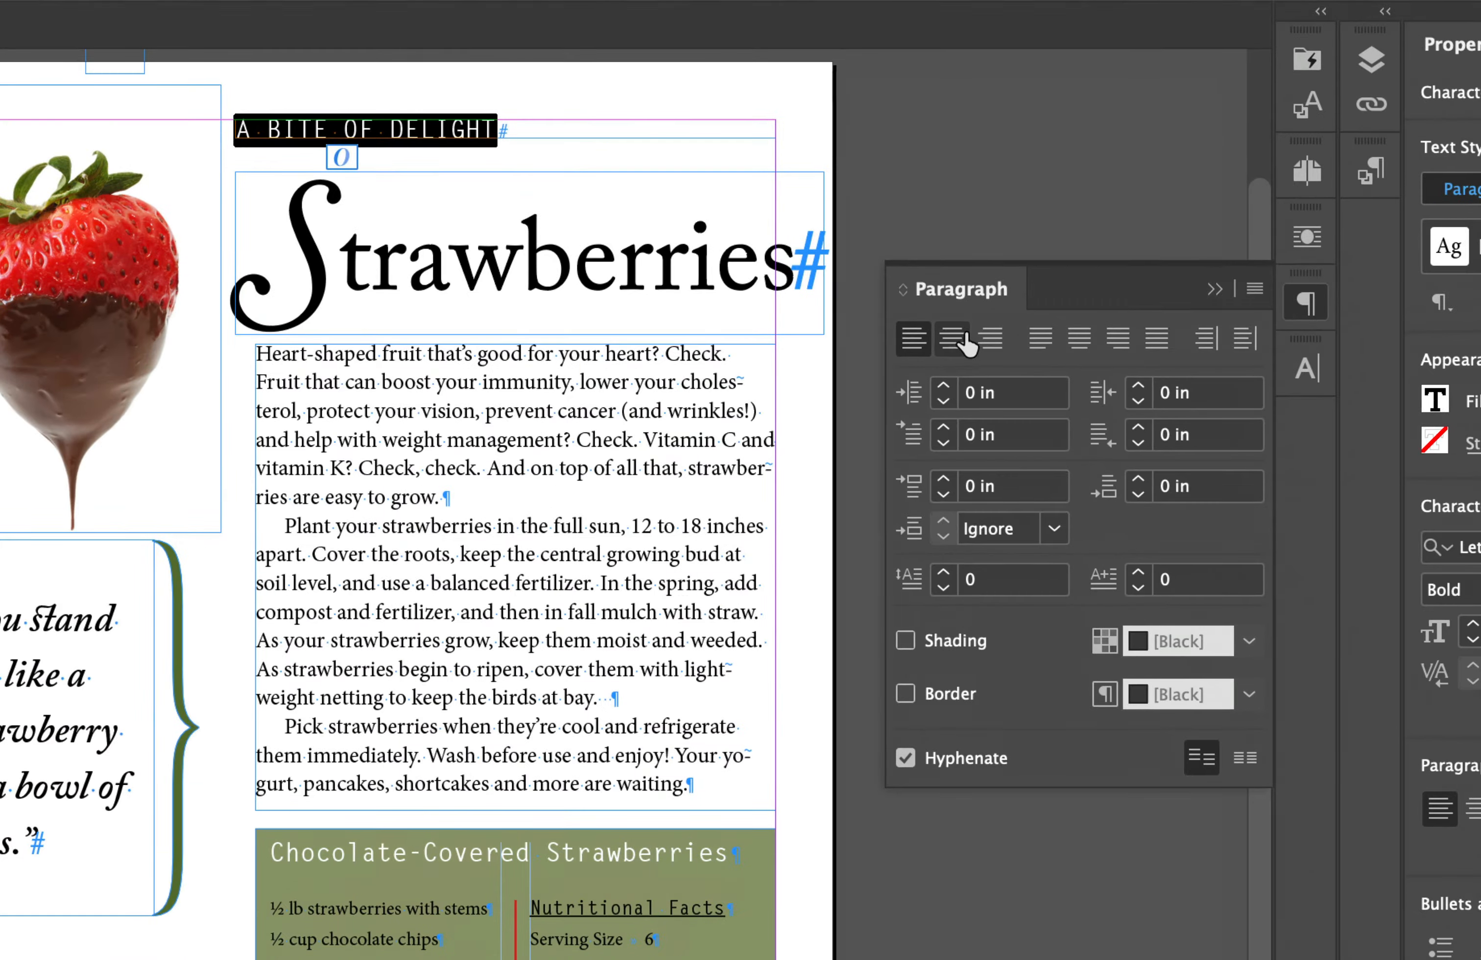
pyautogui.click(960, 337)
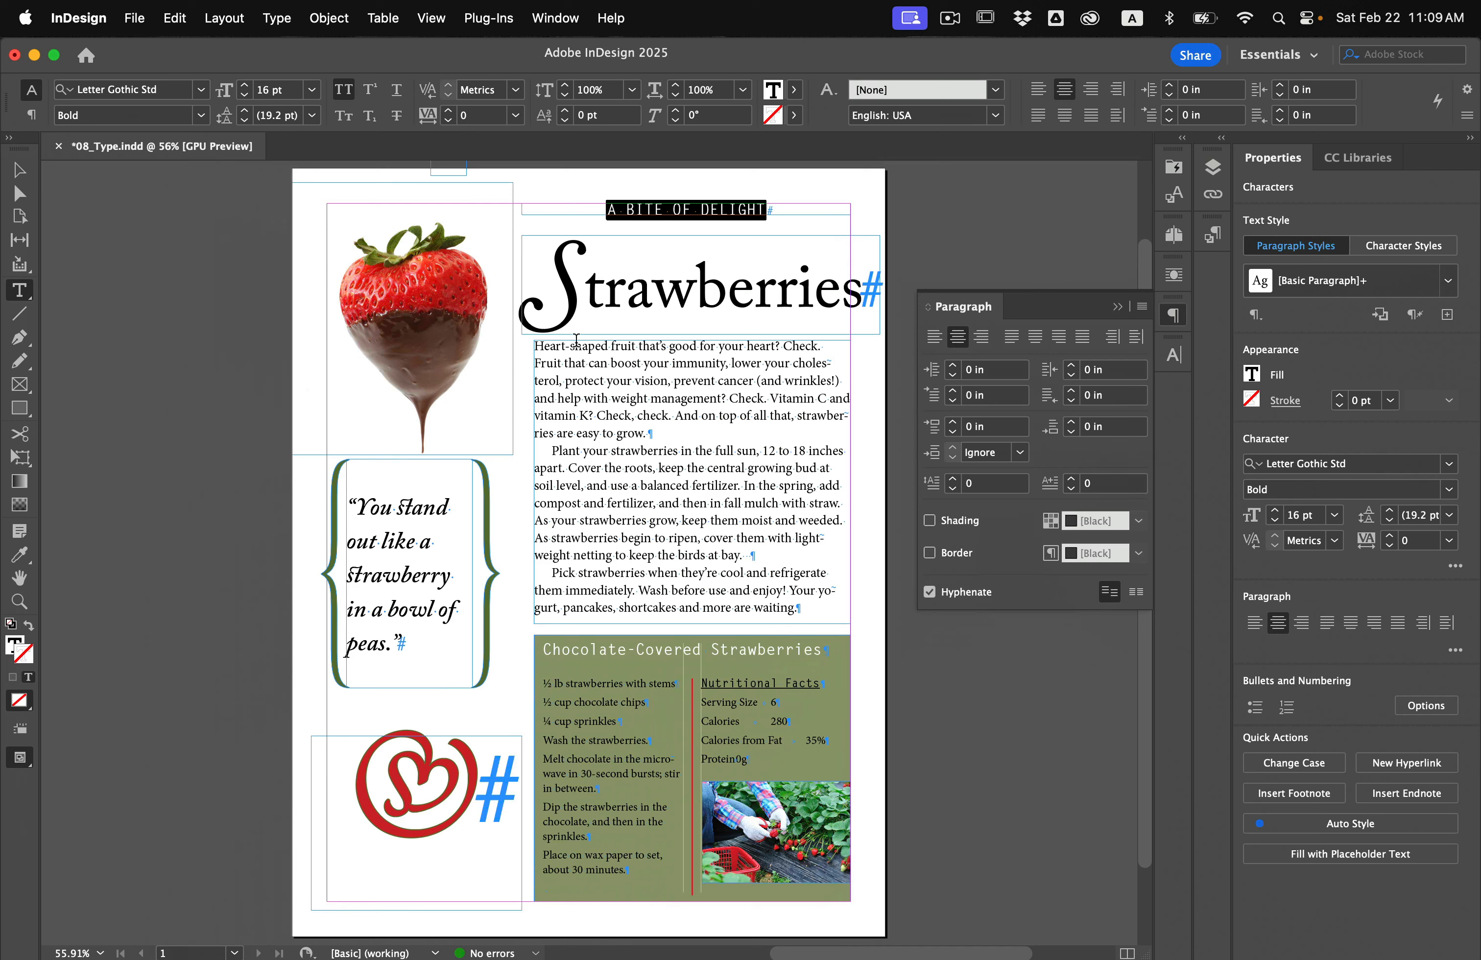
# - Justify all the body text under the Strawberries title with the last line of each paragraph aligned left
pyautogui.click(574, 364)
pyautogui.tripleClick(574, 364)
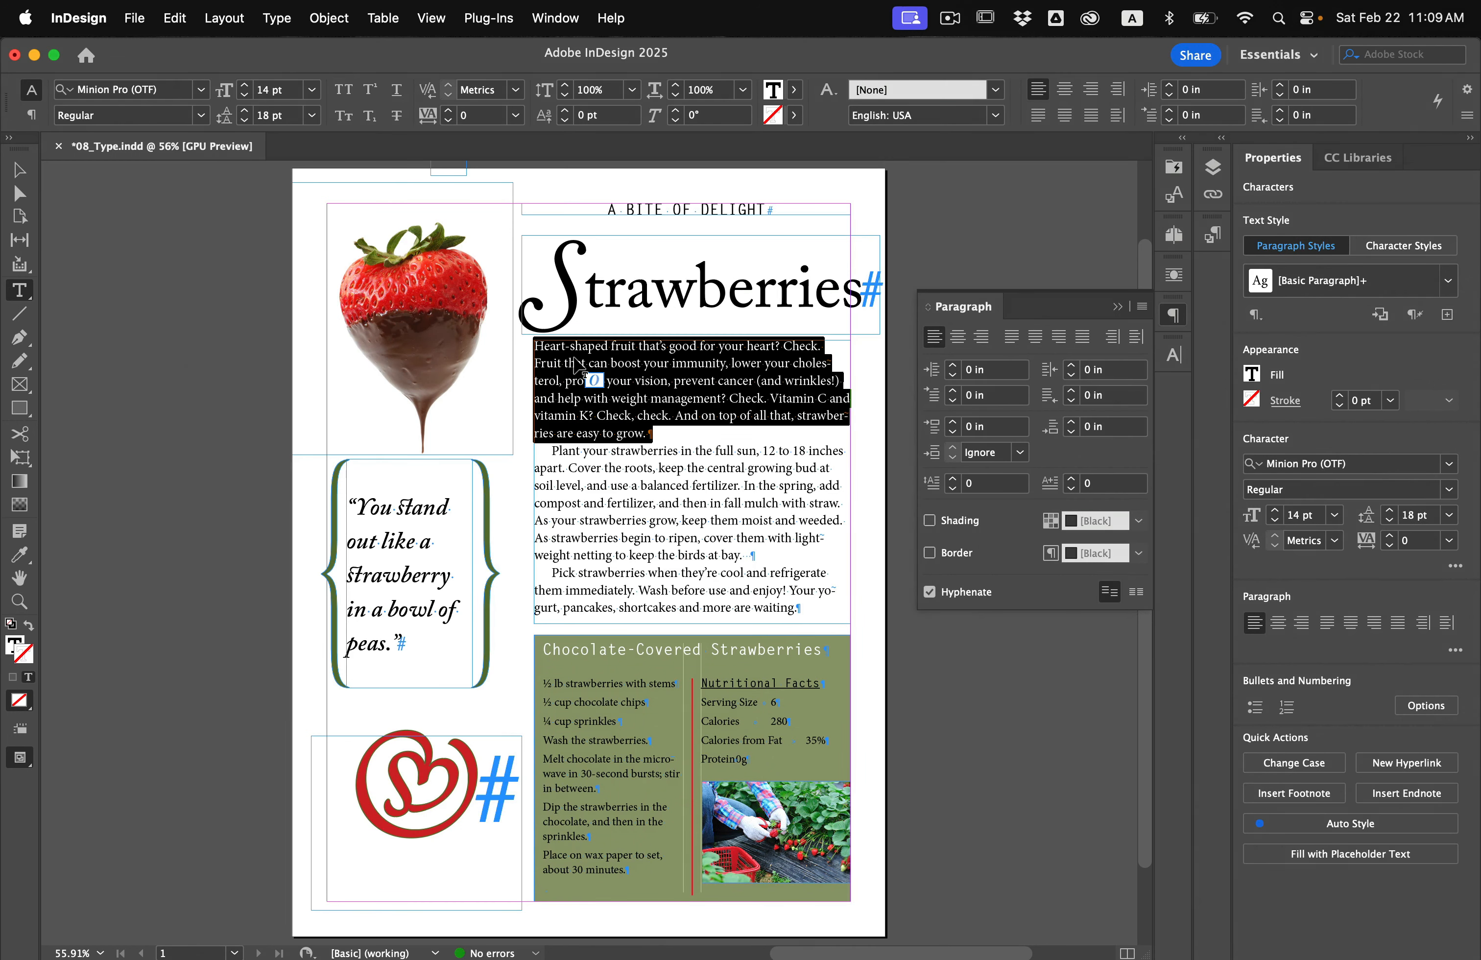
pyautogui.press('super+a')
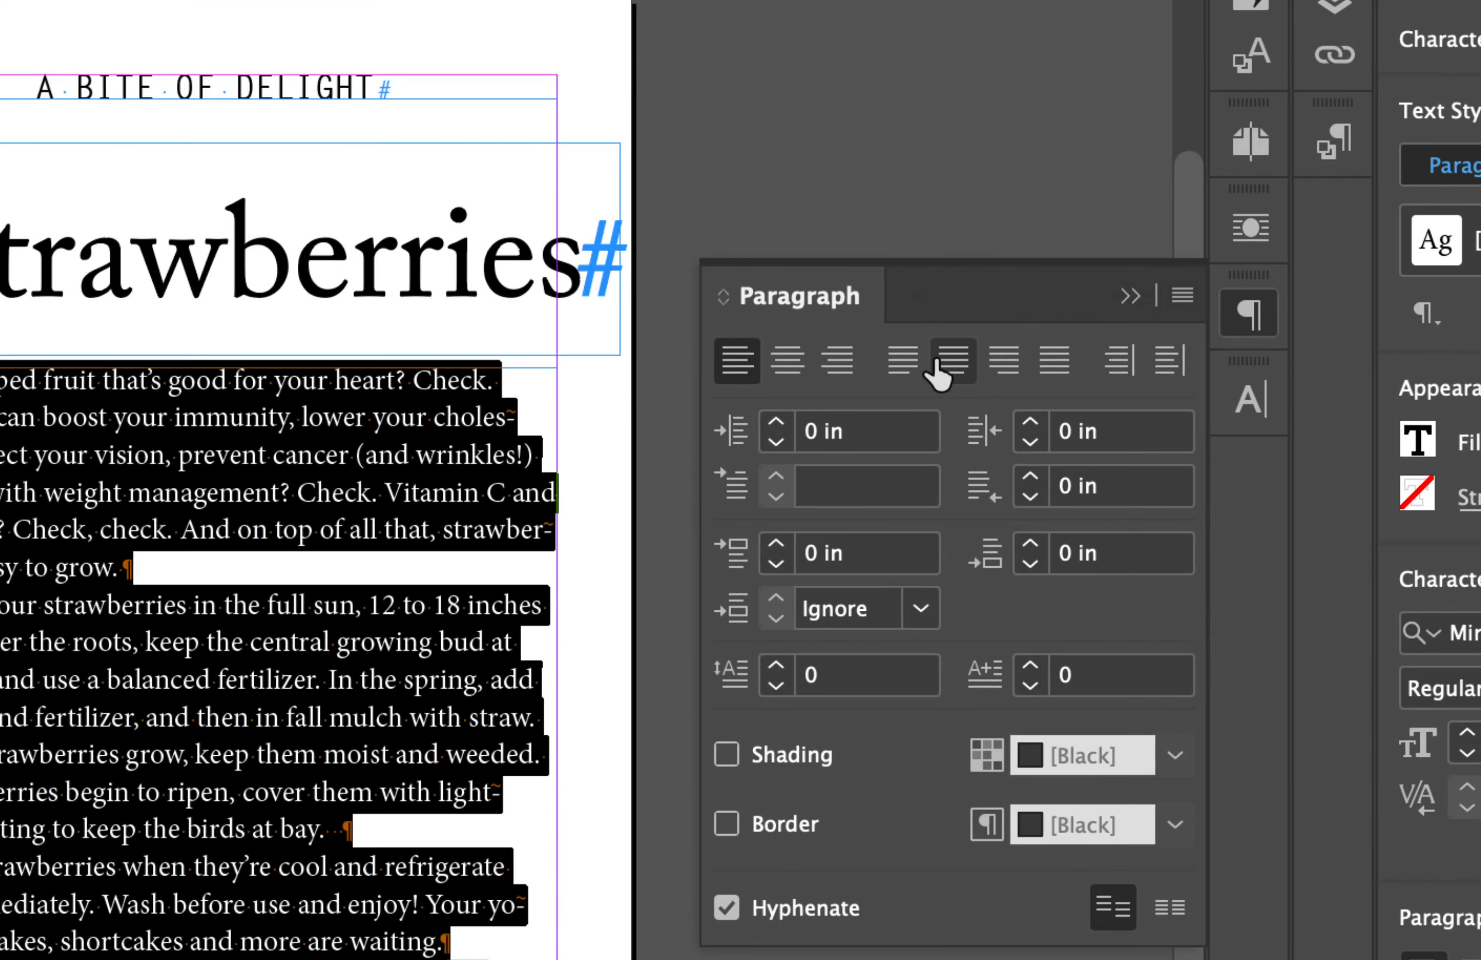
pyautogui.click(1011, 338)
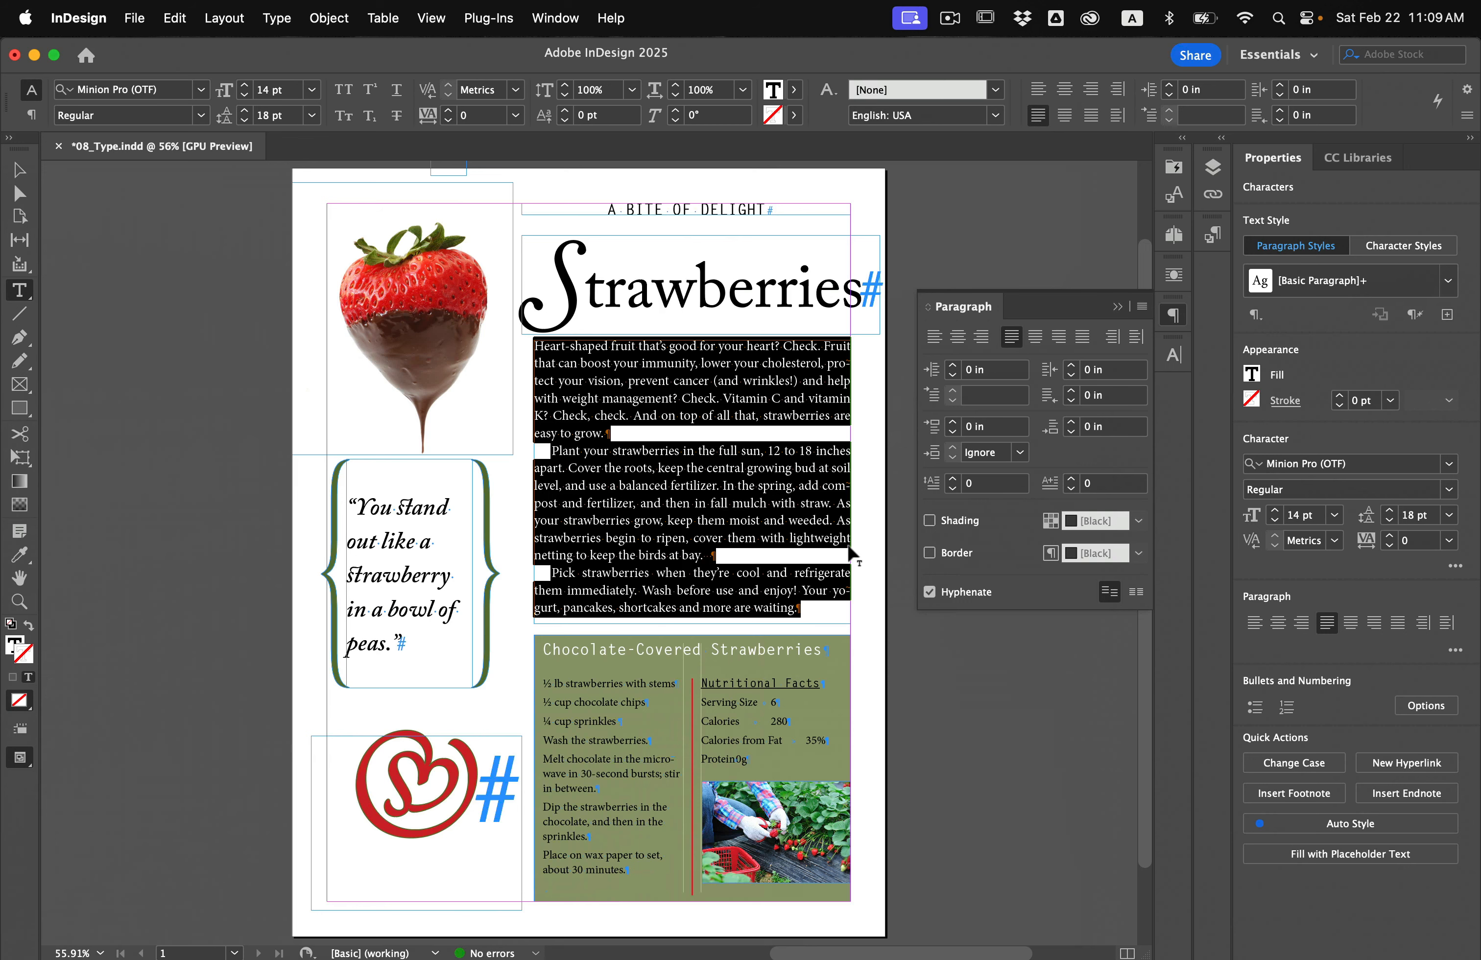
# - Center-align the whole "You stand out like a strawberry" pull quote and deselect everything
pyautogui.click(428, 561)
pyautogui.press('super+a')
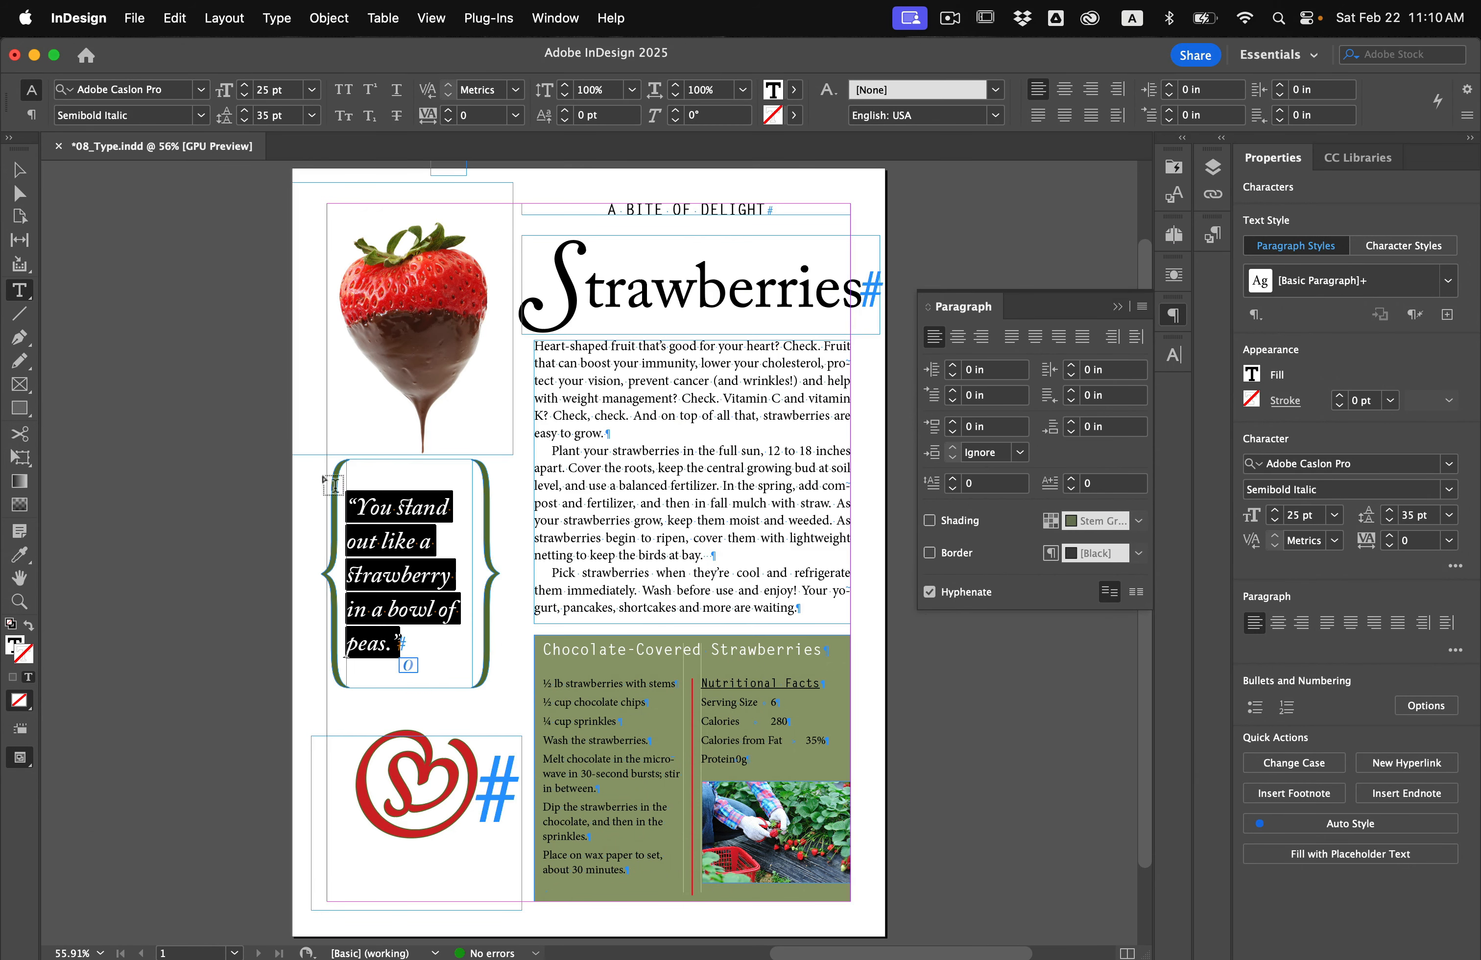
pyautogui.click(958, 337)
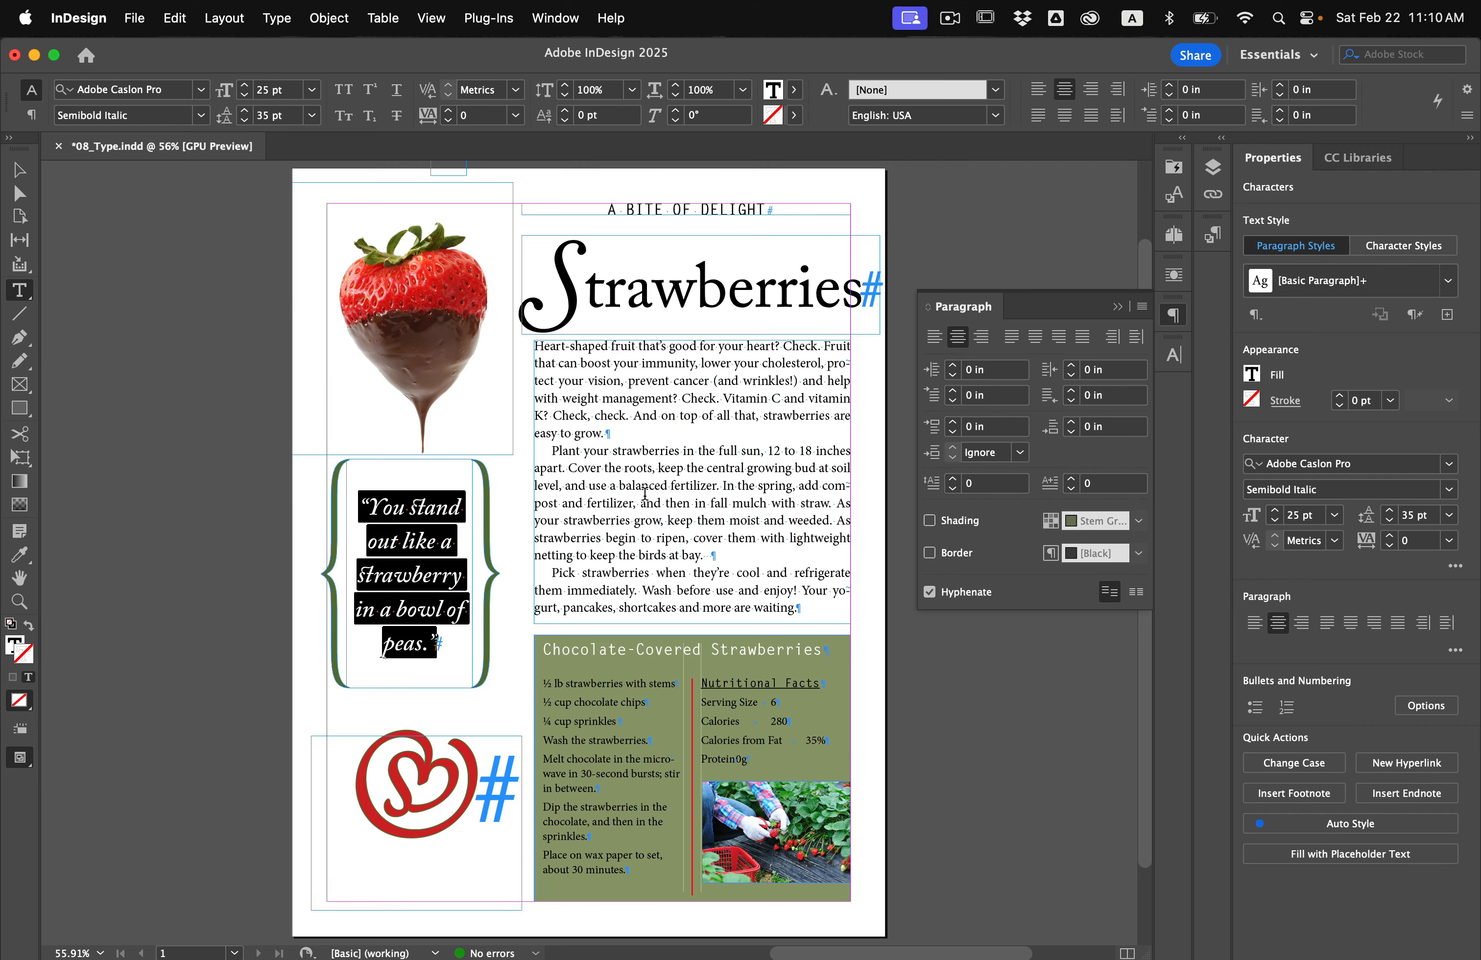
pyautogui.press('super+shift+a')
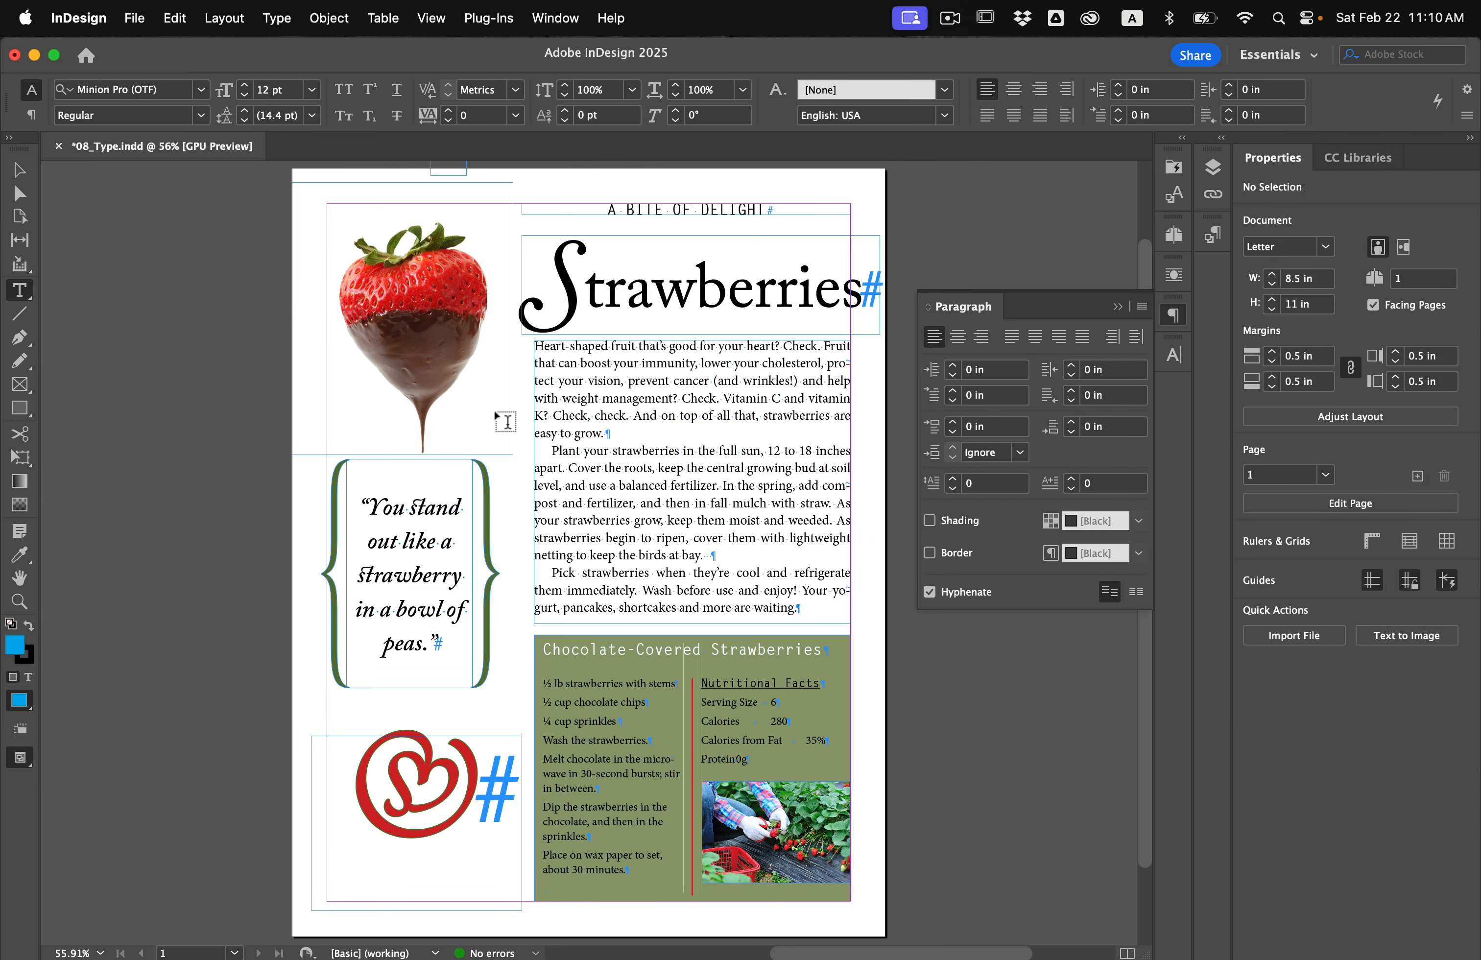